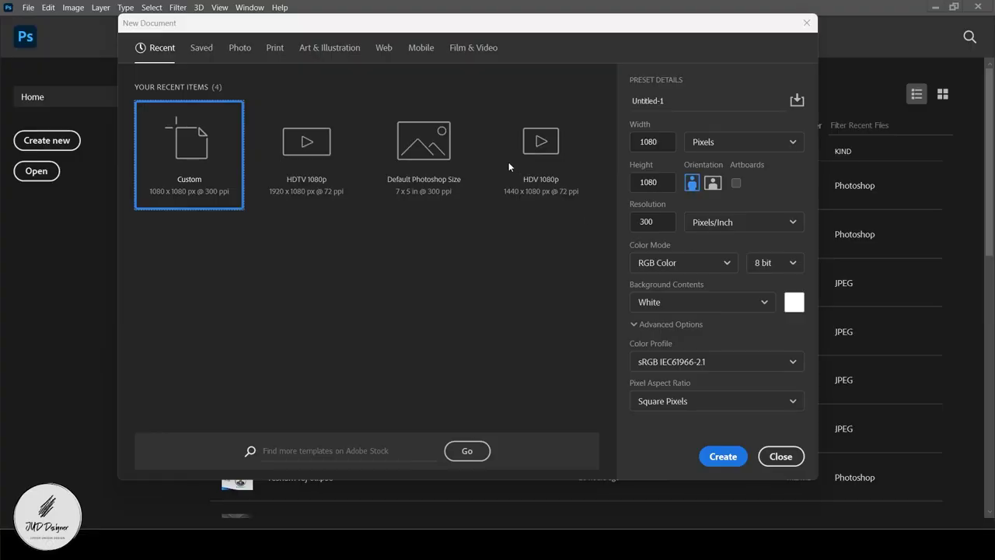
Name the new document 'Nepal Ice', keep 1080 × 1080 px at 300 ppi, and create it
{"action": "double_click", "coordinate": [622, 97]}
{"action": "type", "text": "Nepal Ice"}
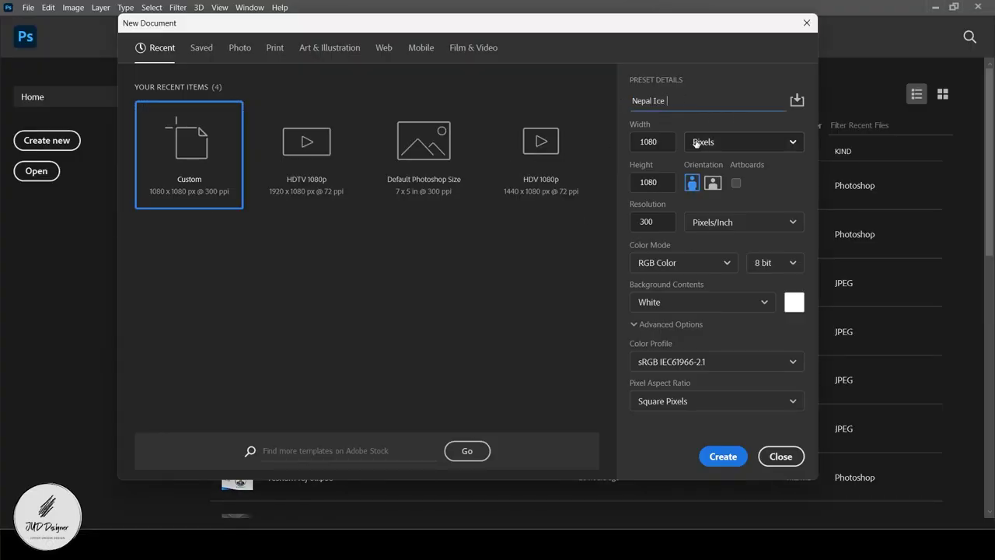
{"action": "left_click", "coordinate": [657, 142]}
{"action": "left_click", "coordinate": [664, 183]}
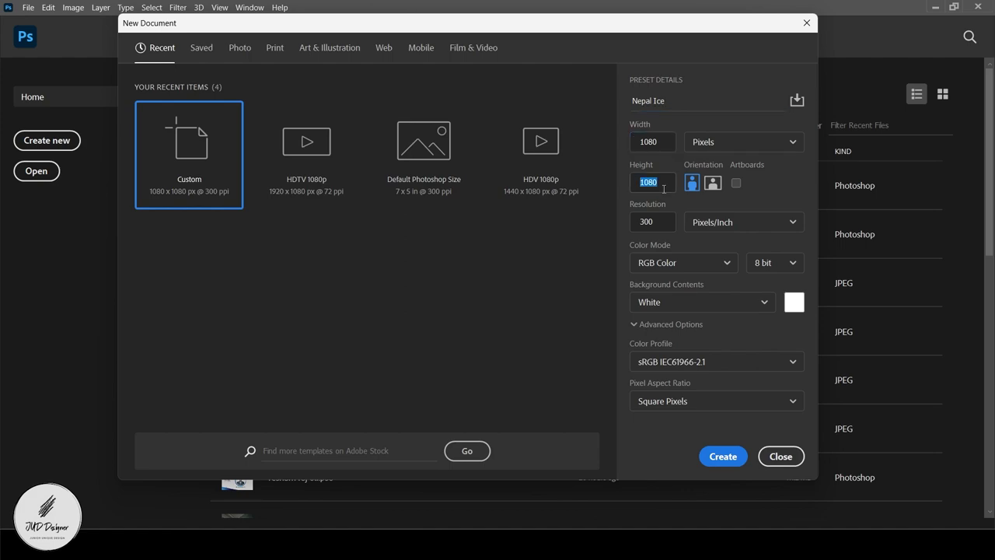
{"action": "left_click", "coordinate": [730, 457]}
{"action": "scroll", "coordinate": [127, 150], "scroll_direction": "up", "scroll_amount": 1}
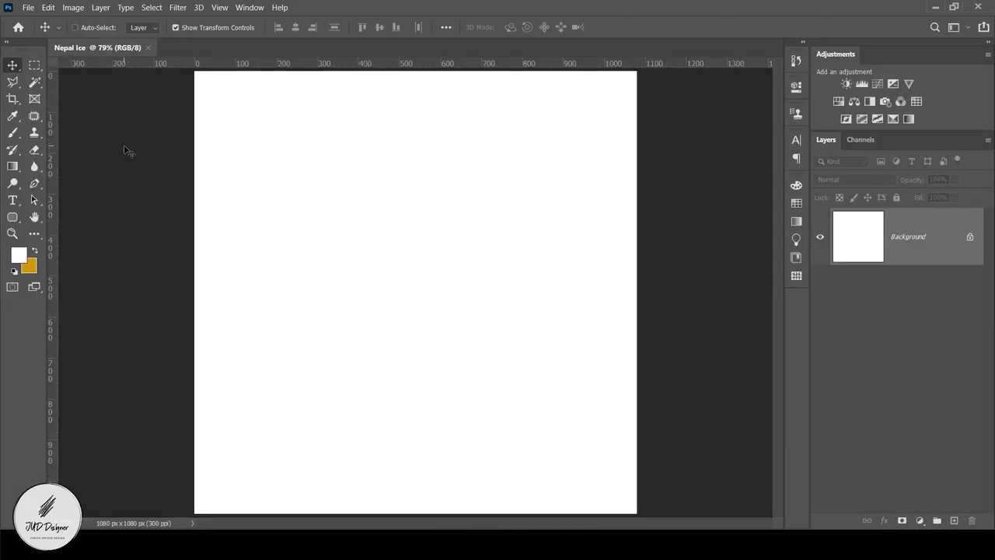
Open the beer photo and copy the auto-selected bottle and can to a new layer
{"action": "left_click", "coordinate": [29, 8]}
{"action": "left_click", "coordinate": [47, 34]}
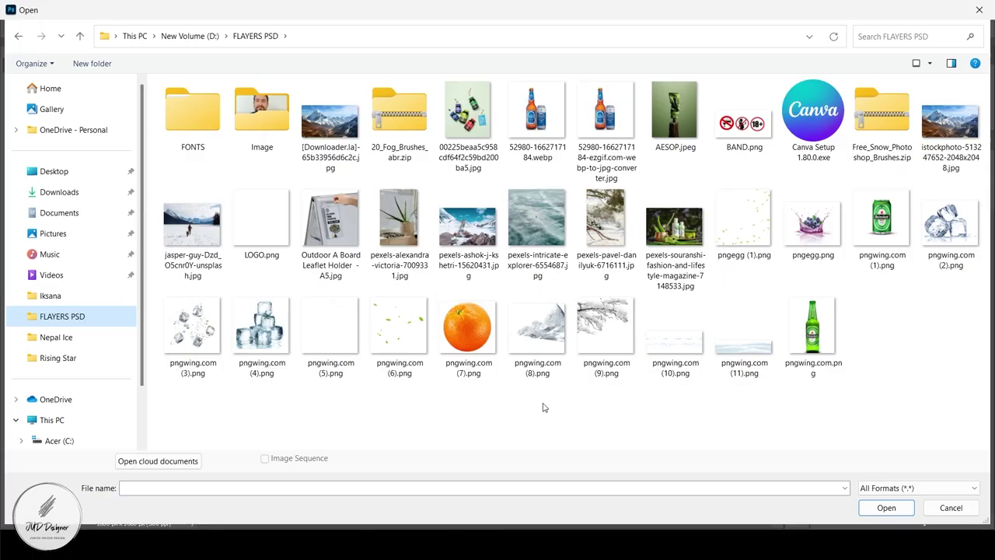
{"action": "left_click", "coordinate": [605, 115]}
{"action": "double_click", "coordinate": [605, 115]}
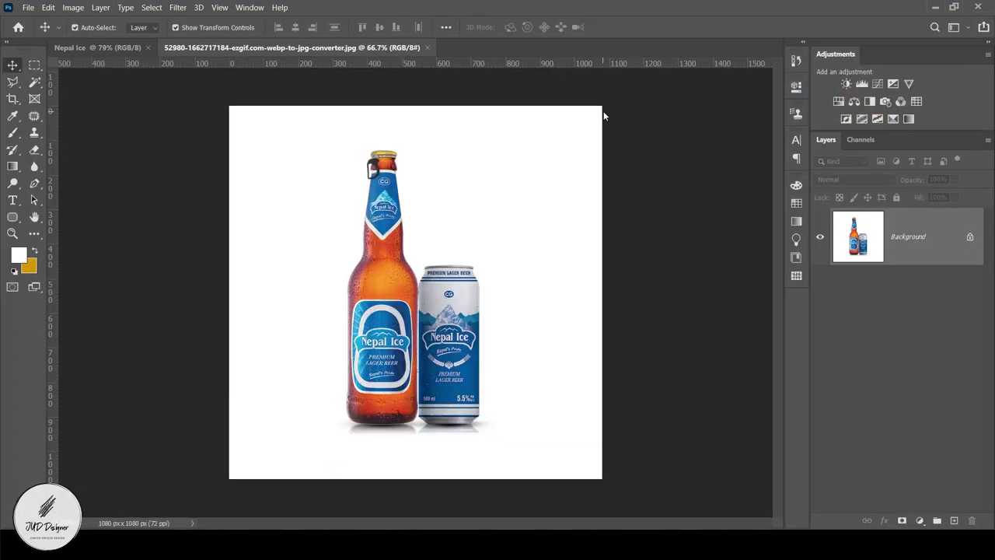
{"action": "left_click", "coordinate": [34, 82]}
{"action": "left_click", "coordinate": [561, 29]}
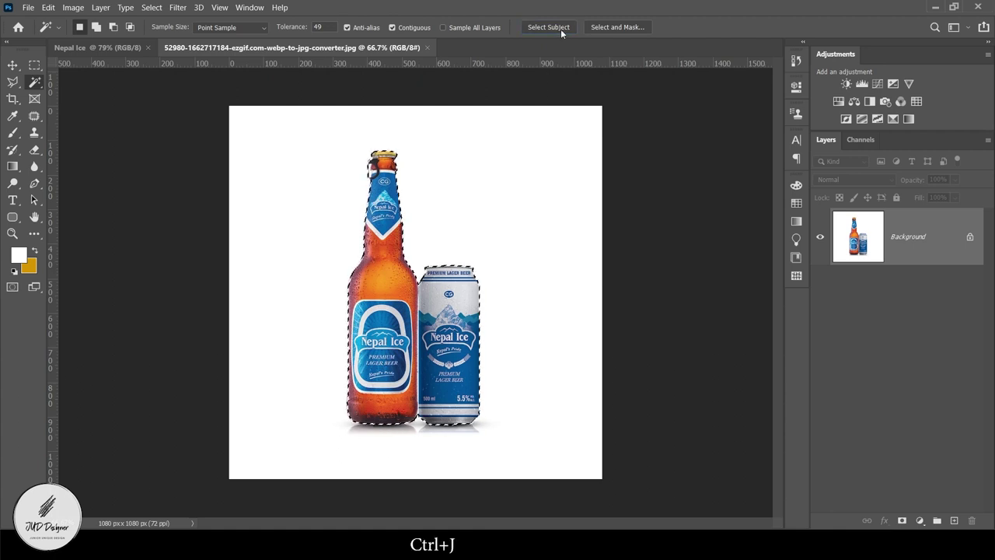
{"action": "key", "text": "ctrl+j"}
Drag the cut-out layer into Nepal Ice and close the beer photo without saving
{"action": "left_click", "coordinate": [819, 294]}
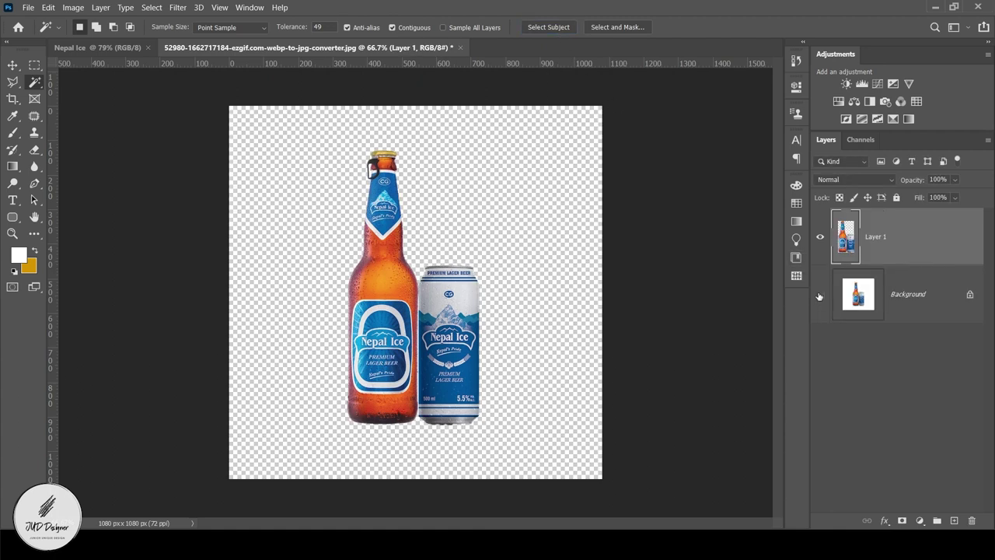
{"action": "left_click", "coordinate": [909, 308]}
{"action": "left_click_drag", "start_coordinate": [887, 243], "coordinate": [329, 258]}
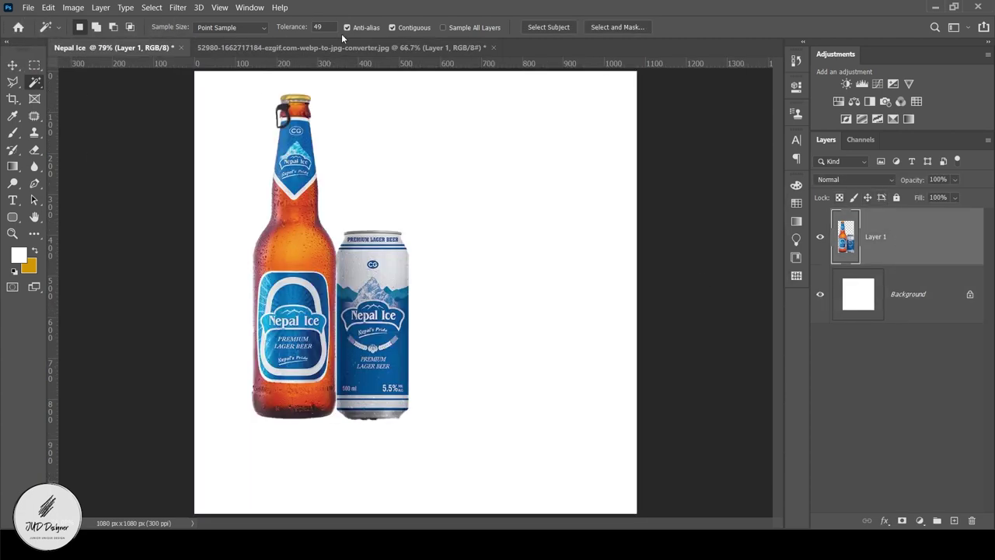
{"action": "left_click", "coordinate": [470, 48]}
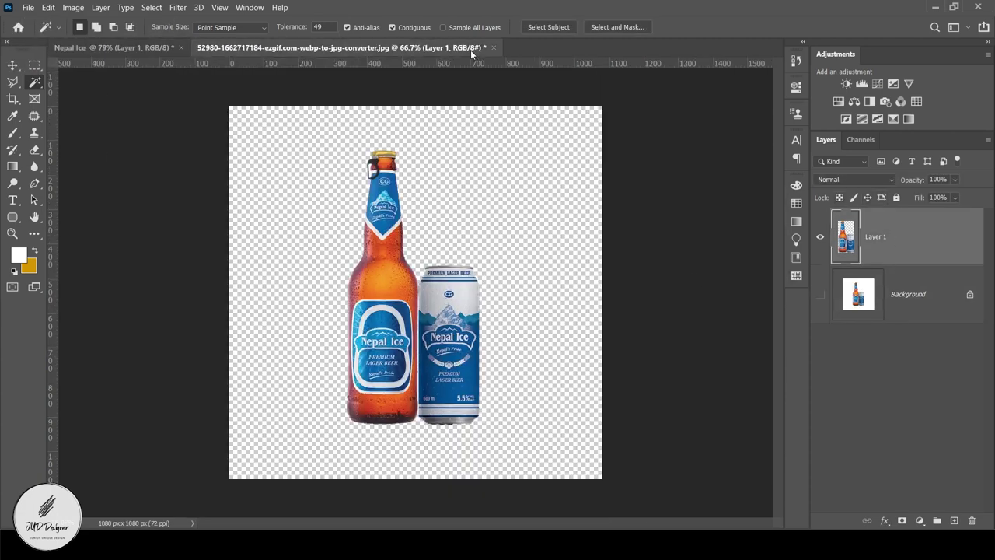
{"action": "left_click", "coordinate": [494, 48]}
{"action": "left_click", "coordinate": [516, 213]}
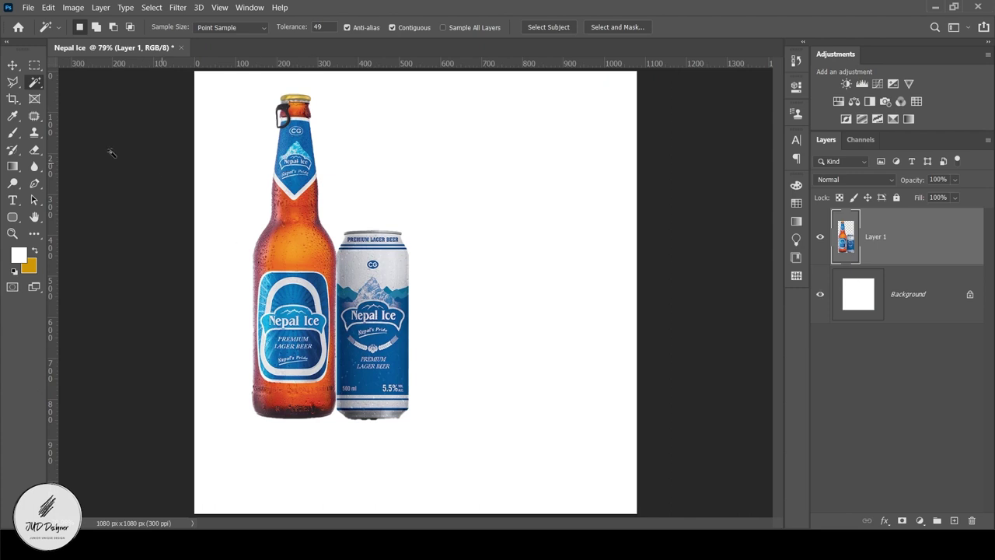
Scale the bottle and can to about 92% and position them near the canvas centre
{"action": "key", "text": "v"}
{"action": "mouse_move", "coordinate": [347, 341]}
{"action": "left_mouse_down"}
{"action": "mouse_move", "coordinate": [463, 361]}
{"action": "mouse_move", "coordinate": [452, 361]}
{"action": "left_mouse_up"}
{"action": "key", "text": "ctrl+t"}
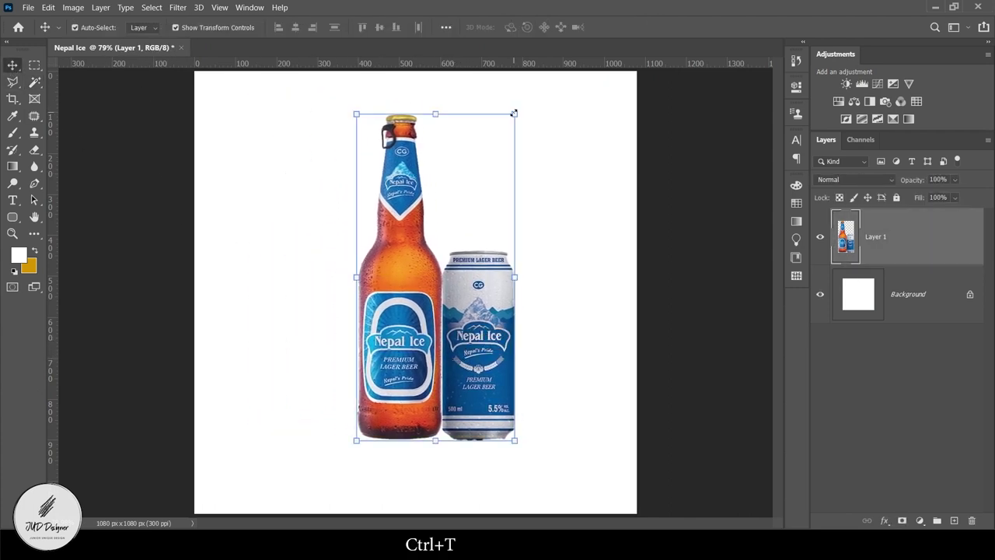
{"action": "left_click_drag", "start_coordinate": [514, 114], "coordinate": [502, 139]}
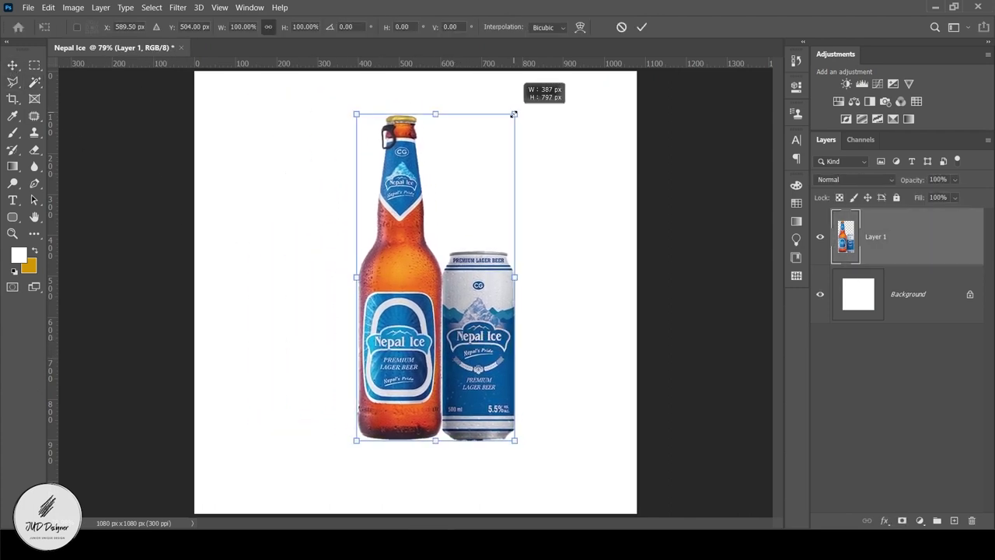
{"action": "left_click", "coordinate": [12, 65]}
{"action": "left_click_drag", "start_coordinate": [420, 356], "coordinate": [396, 356]}
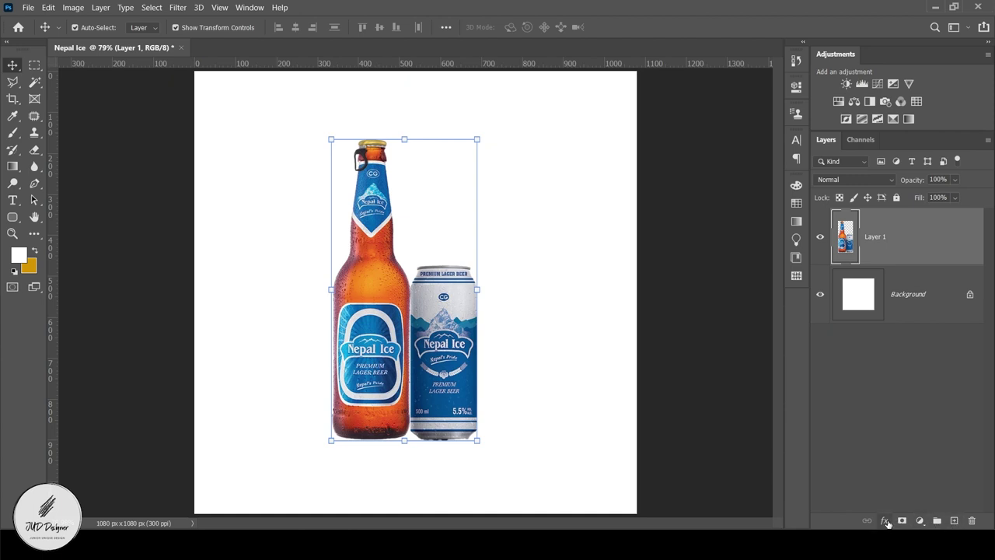
Add a layer mask and set up a black, 100% hardness, 50 px brush
{"action": "left_click", "coordinate": [902, 520]}
{"action": "key", "text": "d"}
{"action": "key", "text": "x"}
{"action": "key", "text": "b"}
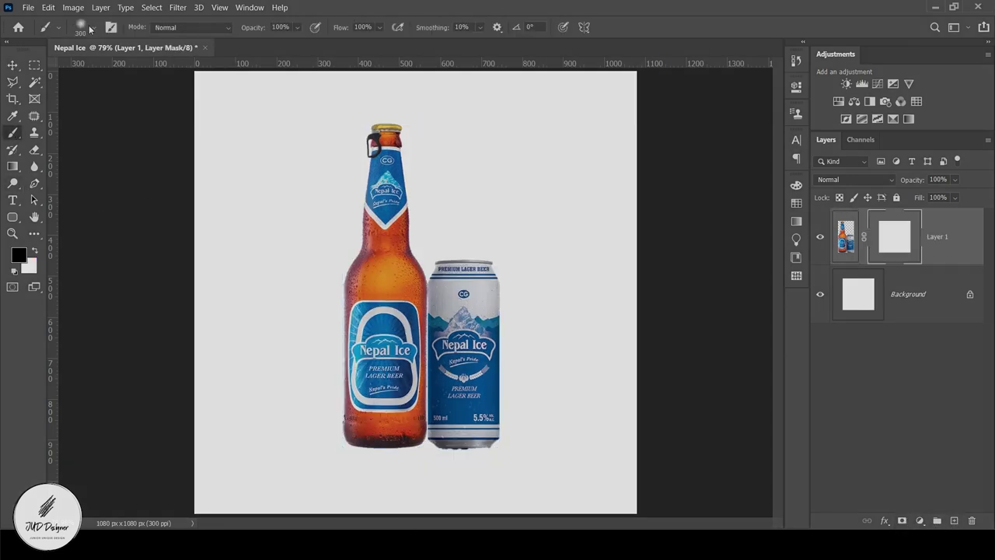
{"action": "left_click", "coordinate": [89, 29]}
{"action": "left_click_drag", "start_coordinate": [99, 98], "coordinate": [203, 91]}
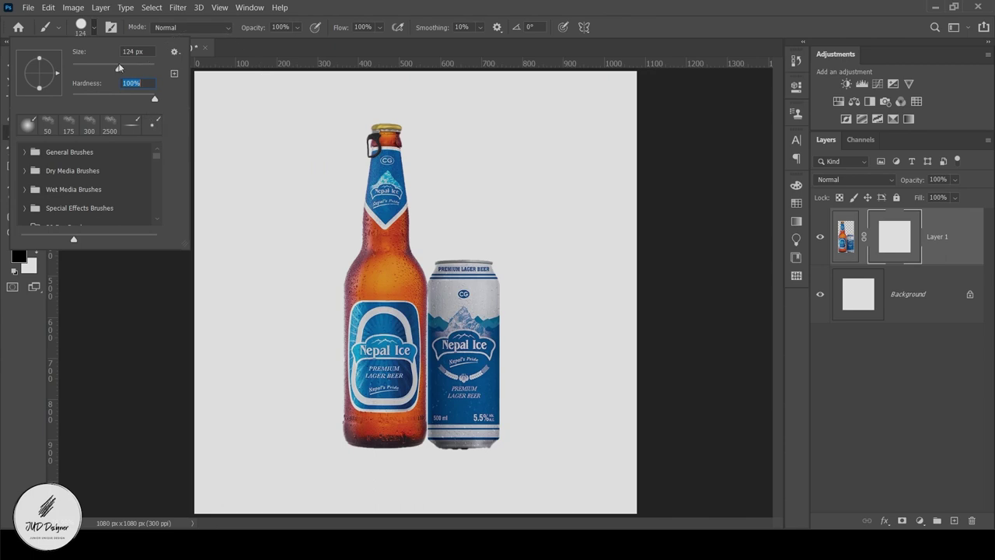
{"action": "type", "text": "50"}
{"action": "key", "text": "Return"}
Paint the dark shadow under the can out of the mask
{"action": "scroll", "coordinate": [466, 467], "scroll_direction": "up", "scroll_amount": 3}
{"action": "scroll", "coordinate": [469, 456], "scroll_direction": "up", "scroll_amount": 4}
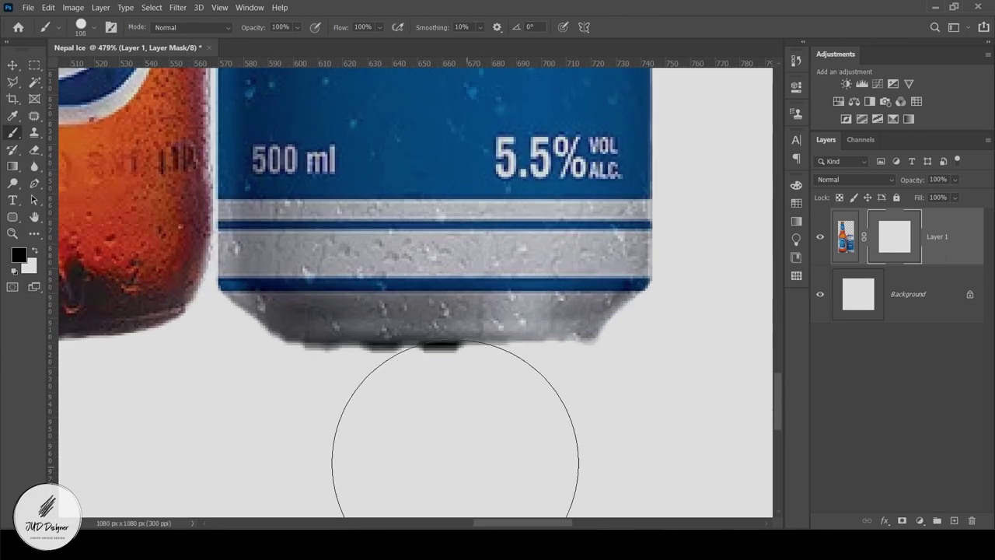
{"action": "key", "text": "bracketleft"}
{"action": "key", "text": "bracketleft"}
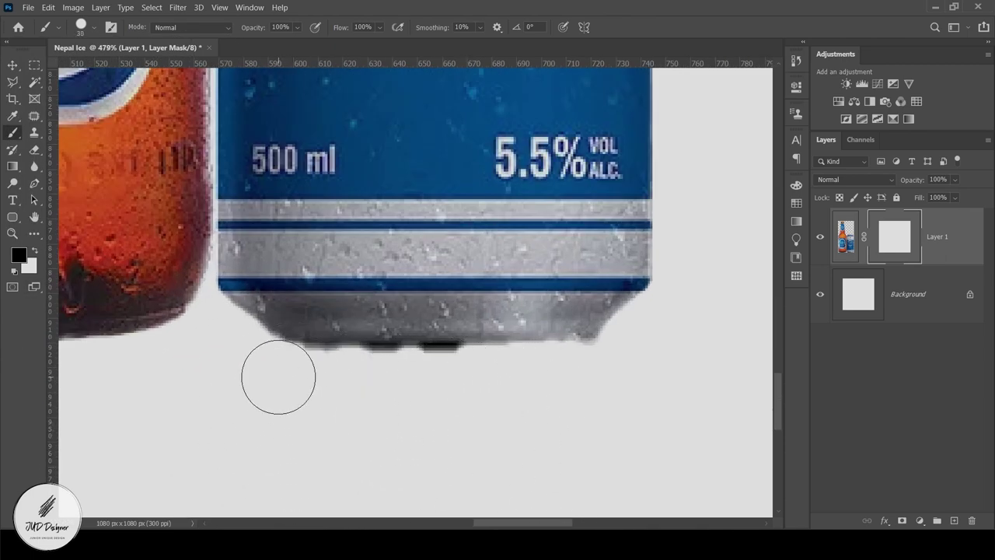
{"action": "left_click_drag", "start_coordinate": [278, 377], "coordinate": [649, 391]}
{"action": "scroll", "coordinate": [649, 391], "scroll_direction": "right", "scroll_amount": 2}
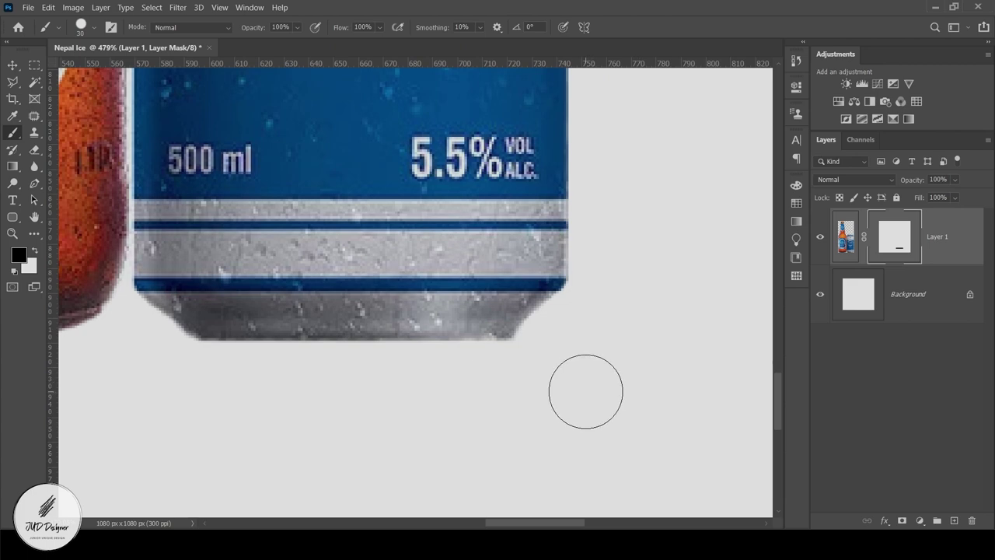
{"action": "scroll", "coordinate": [694, 374], "scroll_direction": "down", "scroll_amount": 3}
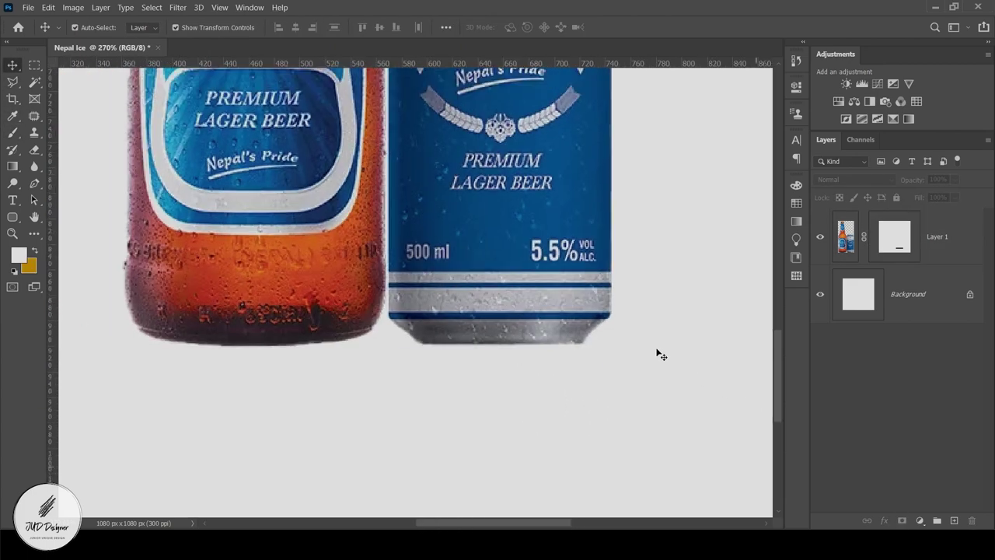
{"action": "scroll", "coordinate": [658, 350], "scroll_direction": "down", "scroll_amount": 2}
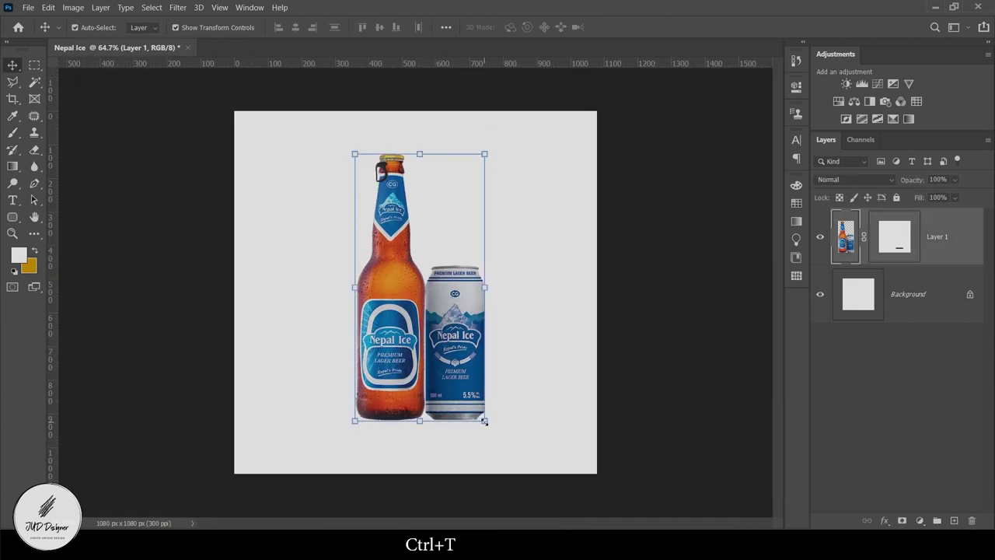
Scale the bottle and can to about 87% and centre them on the canvas
{"action": "key", "text": "ctrl+t"}
{"action": "left_click_drag", "start_coordinate": [484, 420], "coordinate": [472, 391]}
{"action": "left_click_drag", "start_coordinate": [412, 327], "coordinate": [419, 336]}
{"action": "key", "text": "Return"}
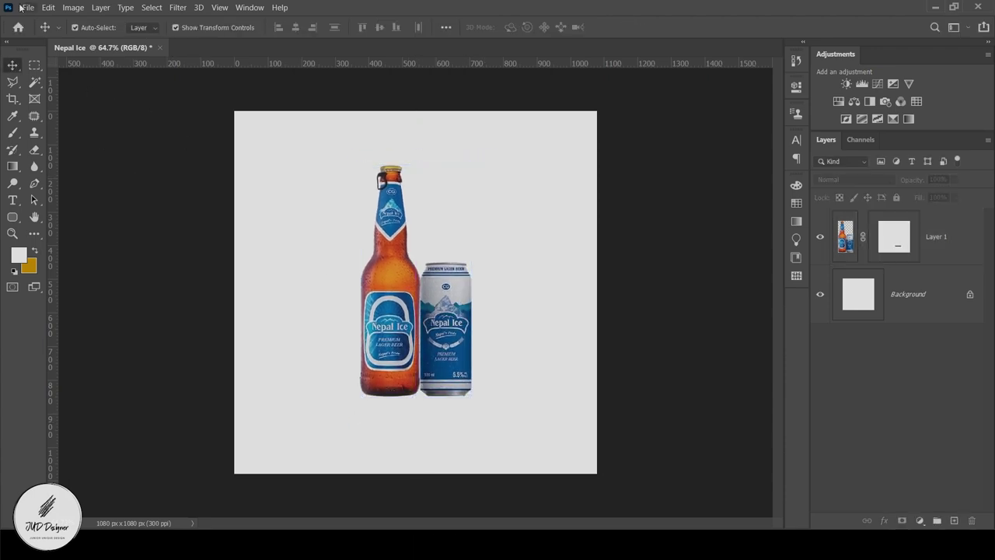
{"action": "left_click", "coordinate": [22, 8]}
{"action": "left_click", "coordinate": [46, 31]}
Open the Himalayan photo and copy the outlined peaks and sky to a new layer
{"action": "left_click", "coordinate": [954, 131]}
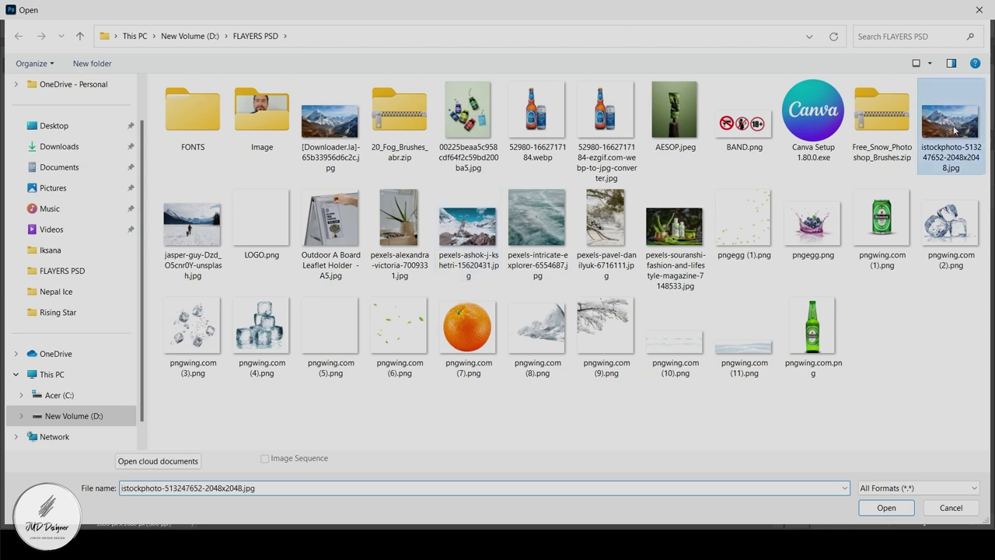
{"action": "left_click", "coordinate": [34, 115]}
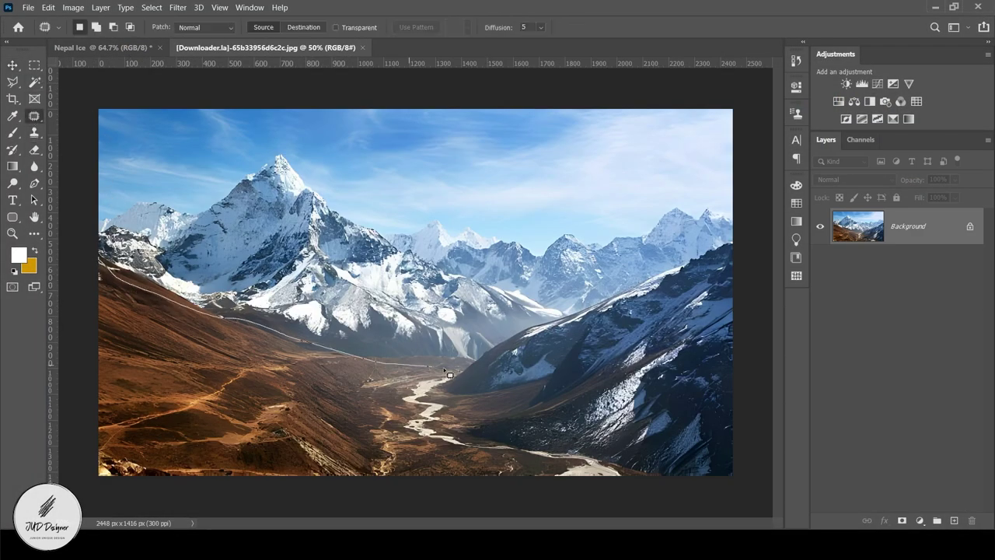
{"action": "left_click_drag", "start_coordinate": [487, 410], "coordinate": [590, 477]}
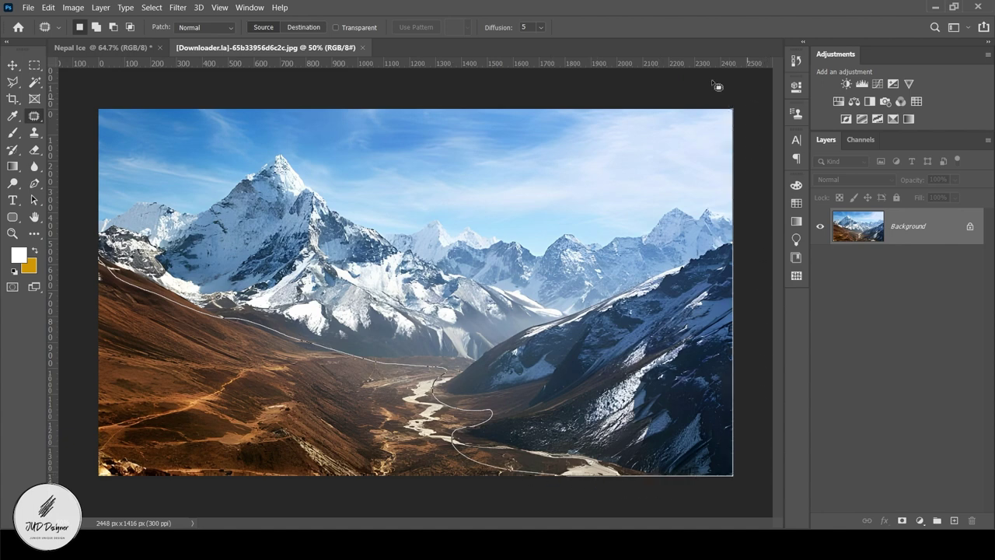
{"action": "left_click_drag", "start_coordinate": [716, 85], "coordinate": [68, 91]}
{"action": "left_click_drag", "start_coordinate": [53, 263], "coordinate": [53, 264]}
{"action": "key", "text": "ctrl+j"}
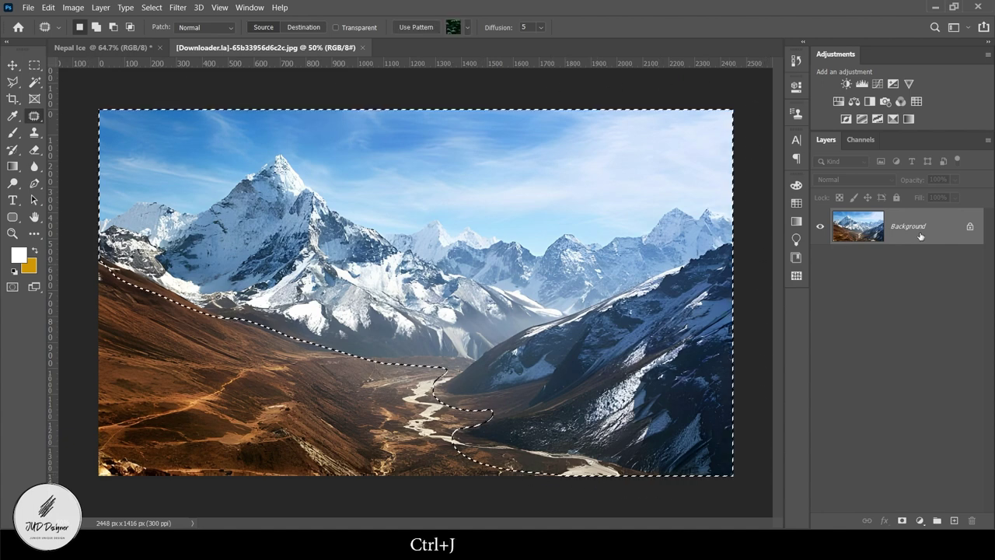
{"action": "left_click", "coordinate": [13, 61]}
Place the mountains in Nepal Ice beneath the bottle and can, scaled to about 85%
{"action": "left_click_drag", "start_coordinate": [389, 272], "coordinate": [348, 242]}
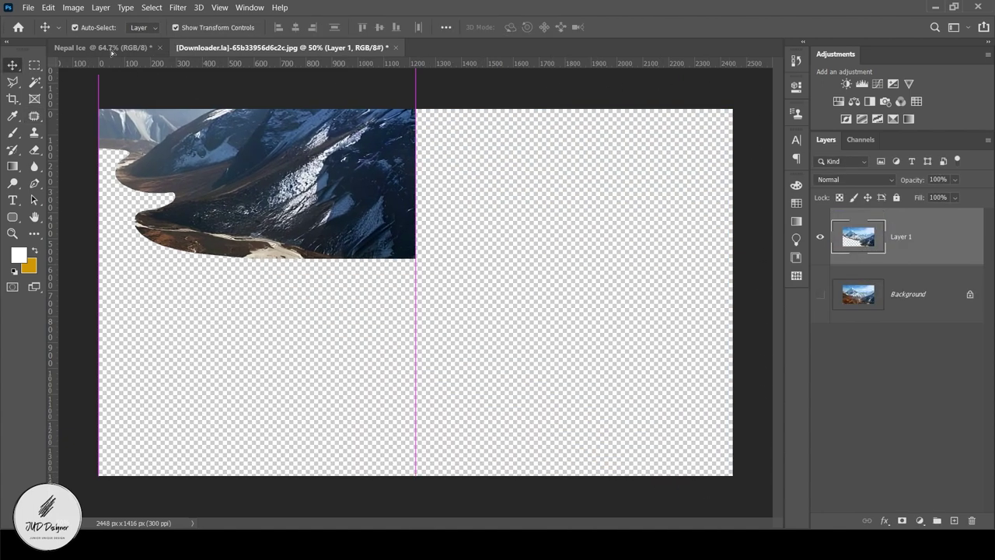
{"action": "left_click_drag", "start_coordinate": [933, 294], "coordinate": [958, 319]}
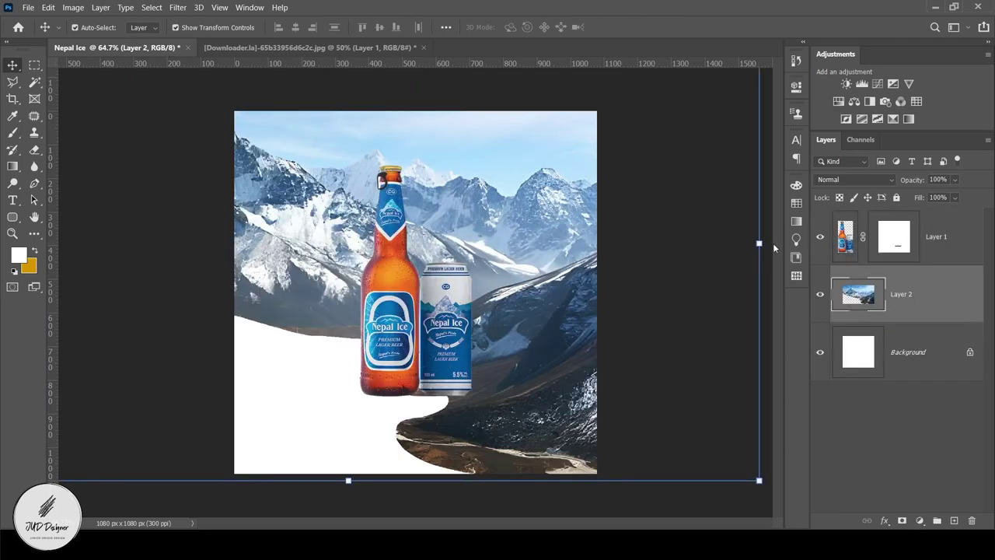
{"action": "left_click_drag", "start_coordinate": [759, 243], "coordinate": [640, 240]}
{"action": "mouse_move", "coordinate": [397, 209]}
{"action": "left_mouse_down"}
{"action": "mouse_move", "coordinate": [519, 238]}
{"action": "mouse_move", "coordinate": [582, 266]}
{"action": "mouse_move", "coordinate": [588, 281]}
{"action": "left_mouse_up"}
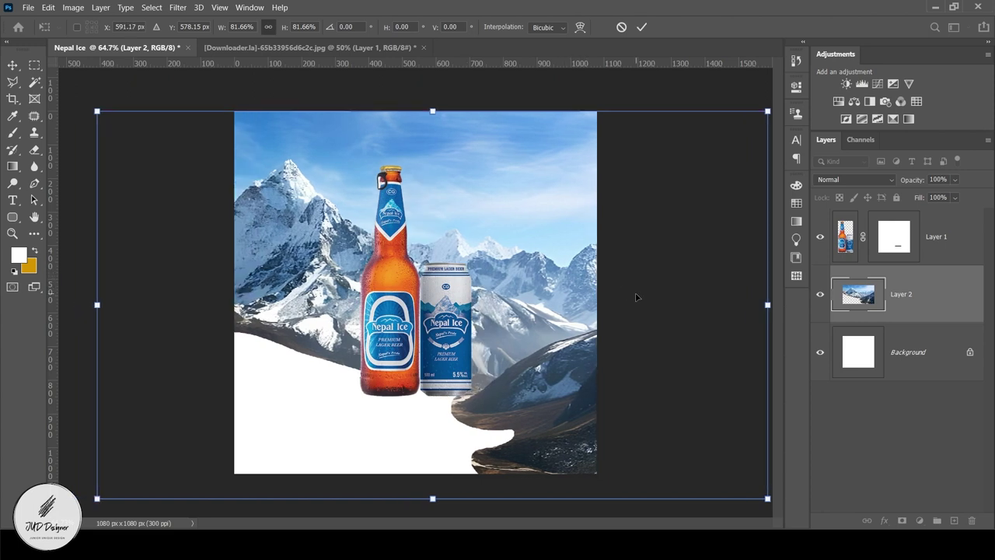
{"action": "left_click_drag", "start_coordinate": [768, 305], "coordinate": [808, 288]}
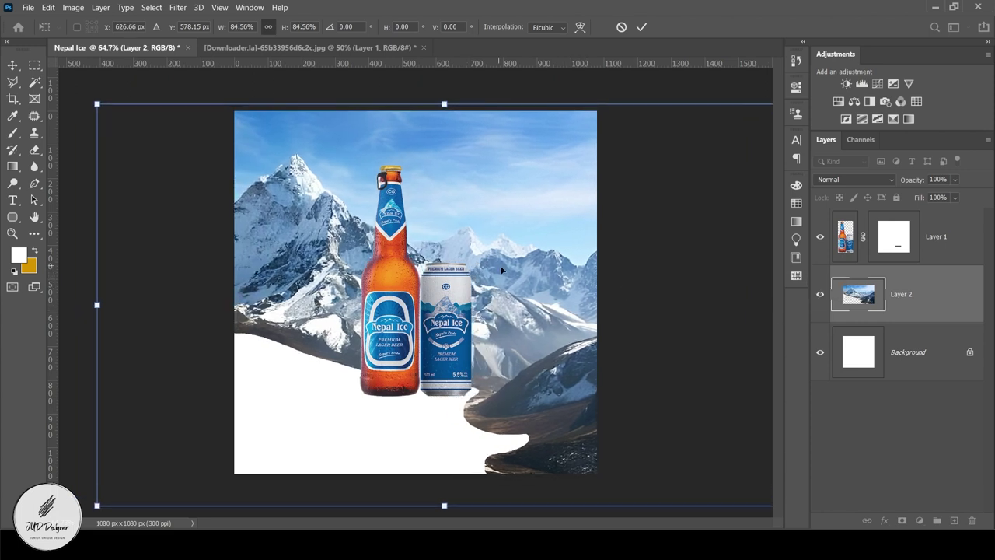
{"action": "left_click_drag", "start_coordinate": [510, 275], "coordinate": [509, 277]}
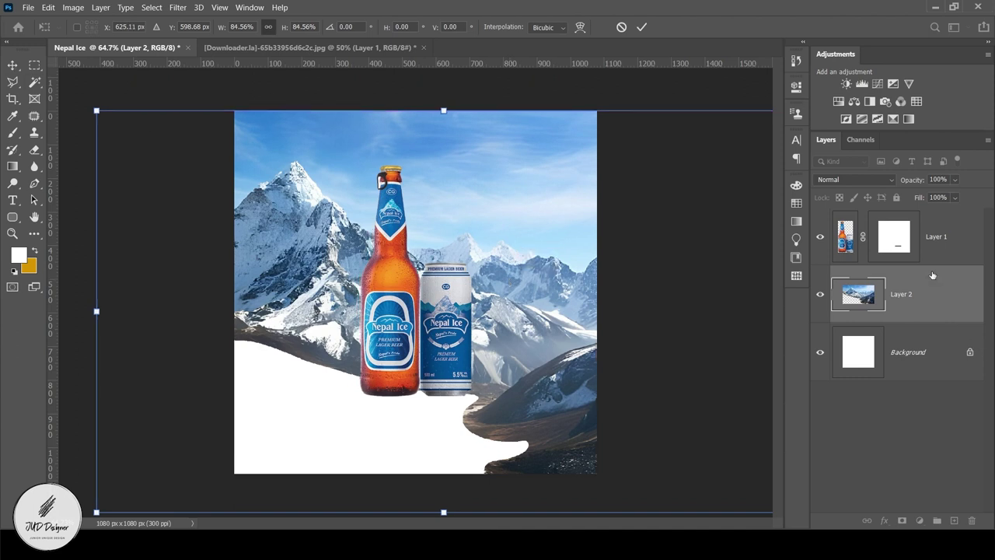
{"action": "key", "text": "Return"}
Lock Layer 2 completely and close the mountain photo without saving
{"action": "left_click", "coordinate": [898, 196]}
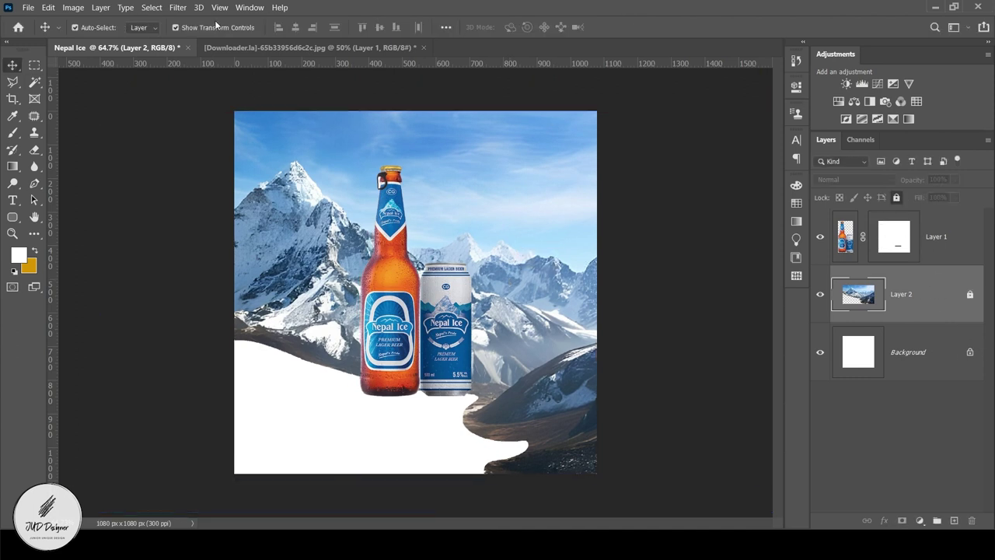
{"action": "left_click", "coordinate": [385, 47]}
{"action": "left_click", "coordinate": [421, 46]}
{"action": "left_click", "coordinate": [505, 220]}
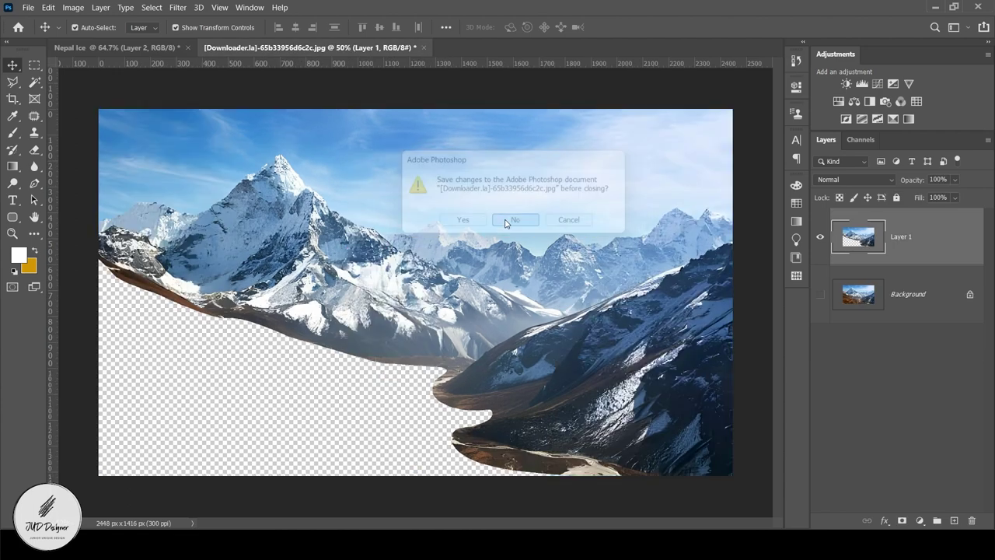
{"action": "left_click", "coordinate": [28, 7]}
{"action": "left_click", "coordinate": [33, 31]}
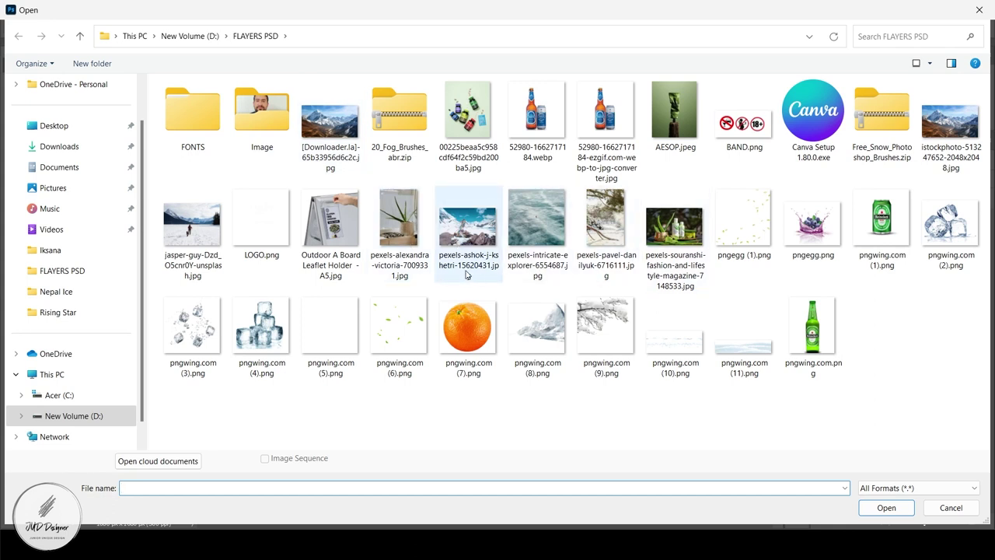
{"action": "mouse_move", "coordinate": [467, 233]}
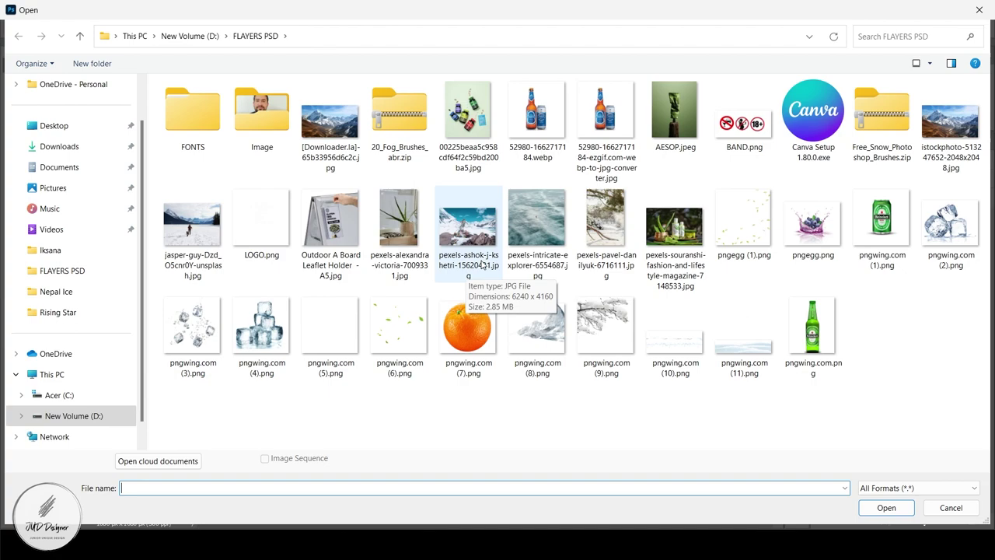
Open pexels-intricate-explorer-6554687.jpg and patch the red-coated person out with clean ice
{"action": "double_click", "coordinate": [526, 226]}
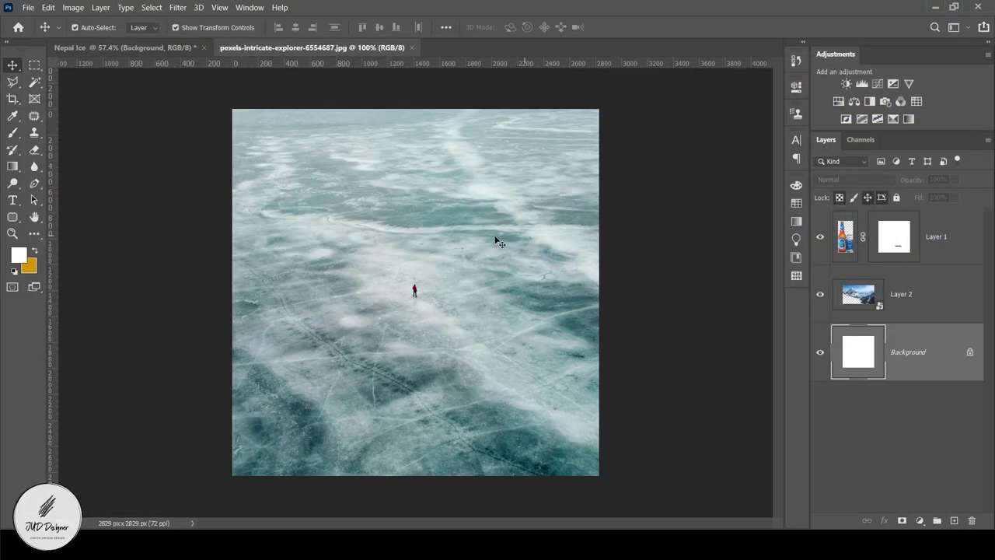
{"action": "left_click", "coordinate": [34, 116]}
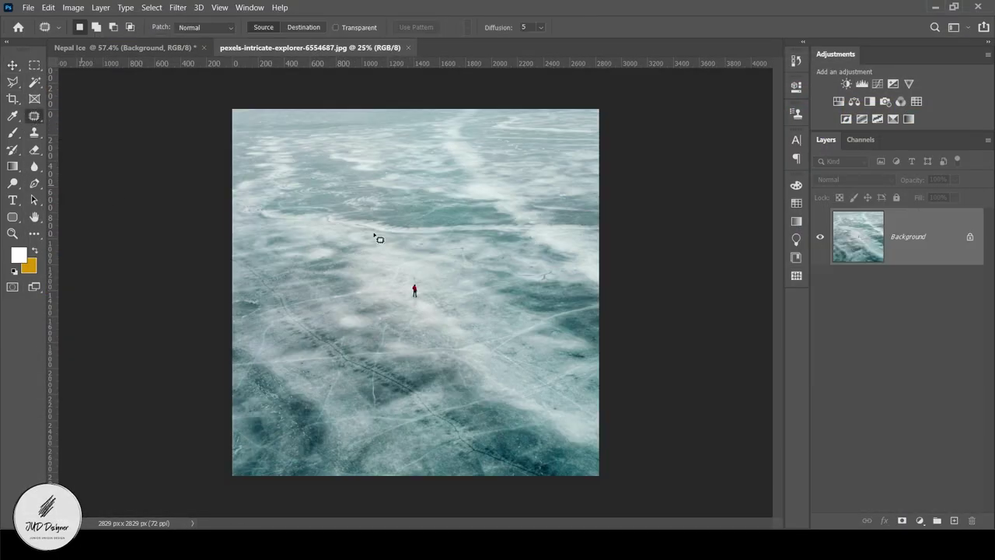
{"action": "scroll", "coordinate": [378, 226], "scroll_direction": "up", "scroll_amount": 2}
{"action": "scroll", "coordinate": [440, 295], "scroll_direction": "up", "scroll_amount": 3}
{"action": "scroll", "coordinate": [413, 284], "scroll_direction": "up", "scroll_amount": 2}
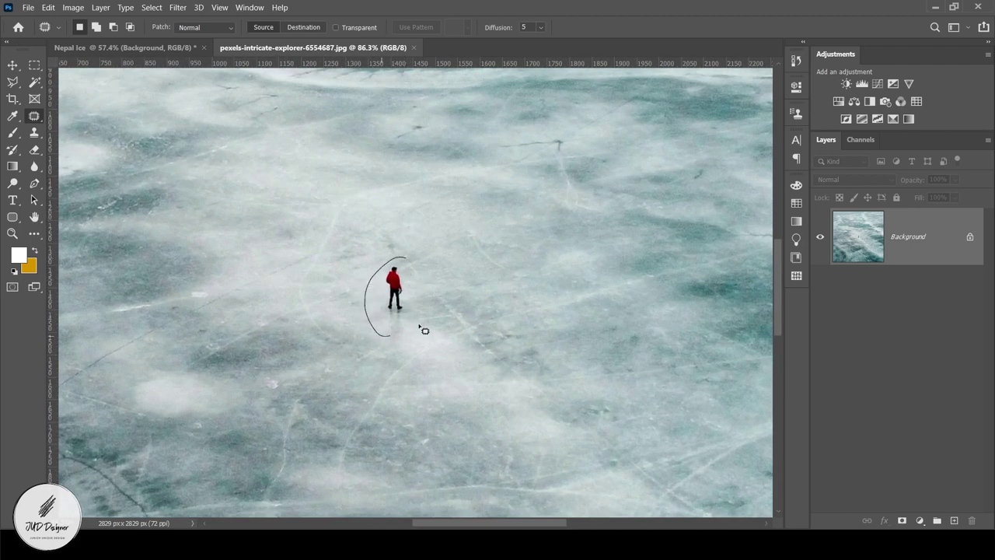
{"action": "left_click_drag", "start_coordinate": [401, 254], "coordinate": [402, 253]}
{"action": "left_click_drag", "start_coordinate": [401, 291], "coordinate": [518, 310]}
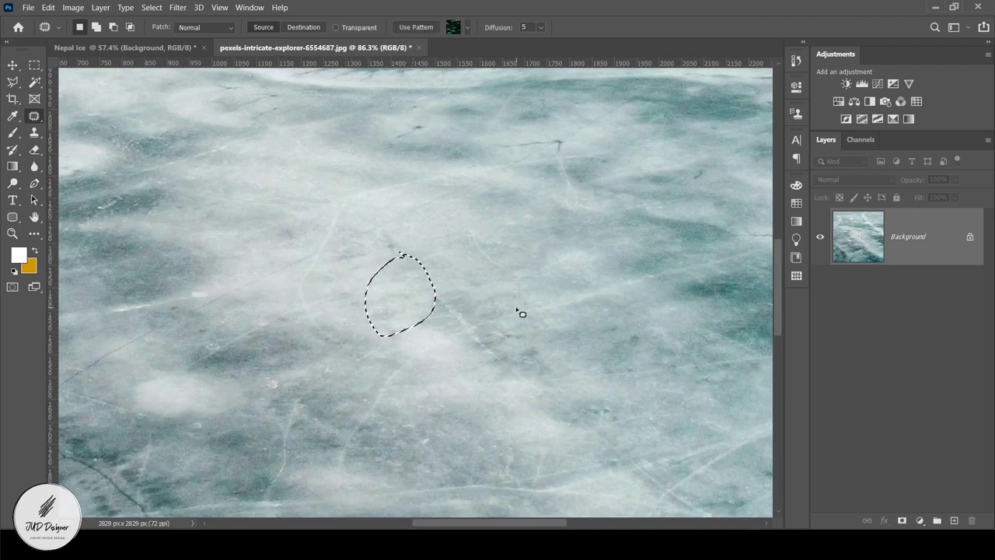
Deselect and unlock the background into an editable Layer 0
{"action": "key", "text": "ctrl+d"}
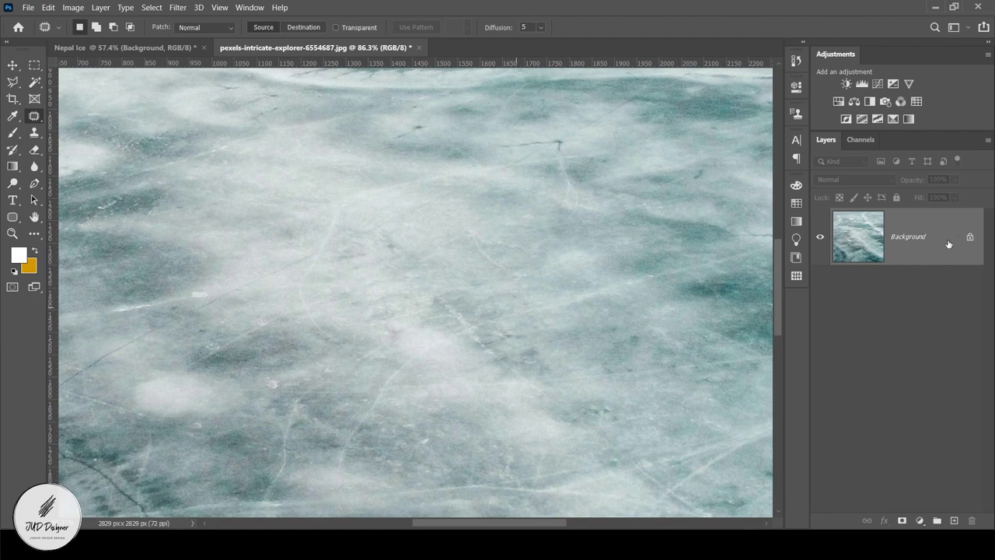
{"action": "left_click", "coordinate": [970, 236]}
{"action": "scroll", "coordinate": [746, 257], "scroll_direction": "down", "scroll_amount": 2}
{"action": "scroll", "coordinate": [743, 261], "scroll_direction": "down", "scroll_amount": 3}
Copy the ice layer into Nepal Ice, scaled down and moved lower left
{"action": "scroll", "coordinate": [739, 265], "scroll_direction": "down", "scroll_amount": 2}
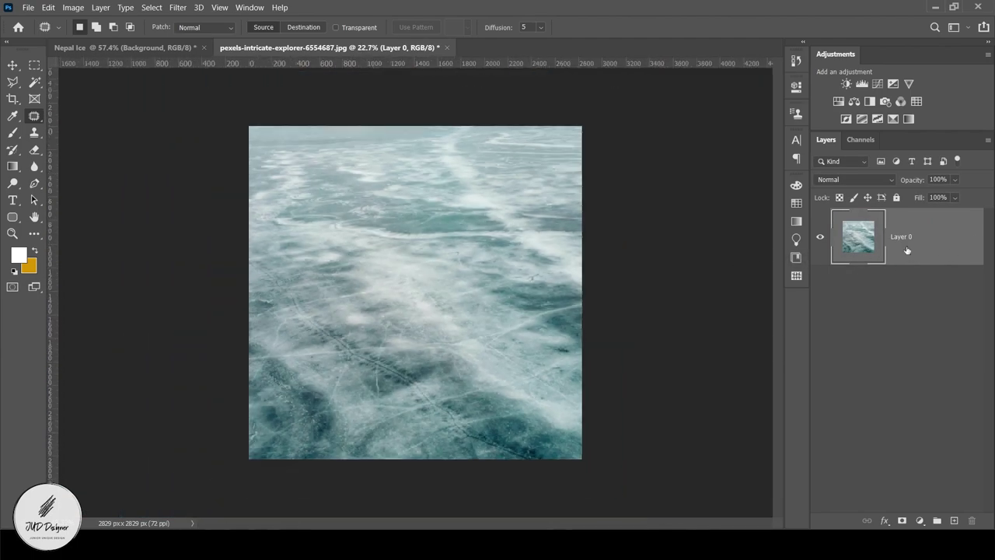
{"action": "mouse_move", "coordinate": [906, 250]}
{"action": "left_mouse_down"}
{"action": "mouse_move", "coordinate": [105, 52]}
{"action": "mouse_move", "coordinate": [326, 233]}
{"action": "left_mouse_up"}
{"action": "scroll", "coordinate": [326, 233], "scroll_direction": "down", "scroll_amount": 3}
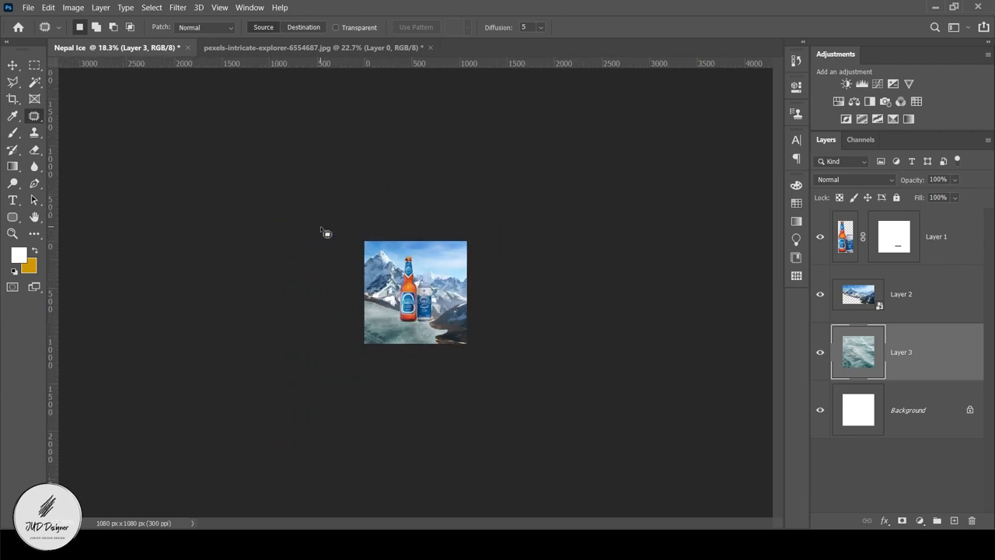
{"action": "left_click", "coordinate": [13, 65]}
{"action": "left_click_drag", "start_coordinate": [249, 270], "coordinate": [337, 268]}
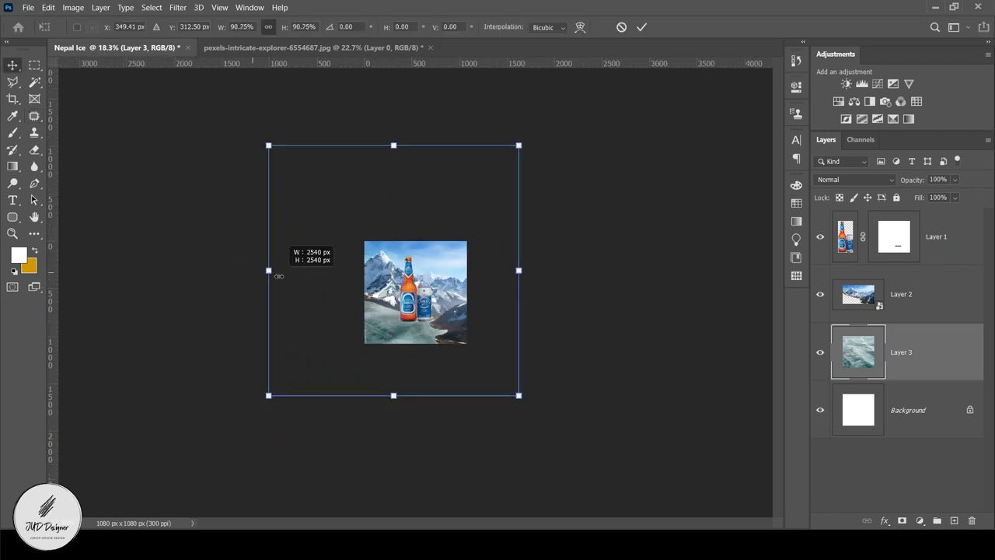
{"action": "left_click_drag", "start_coordinate": [453, 210], "coordinate": [440, 235]}
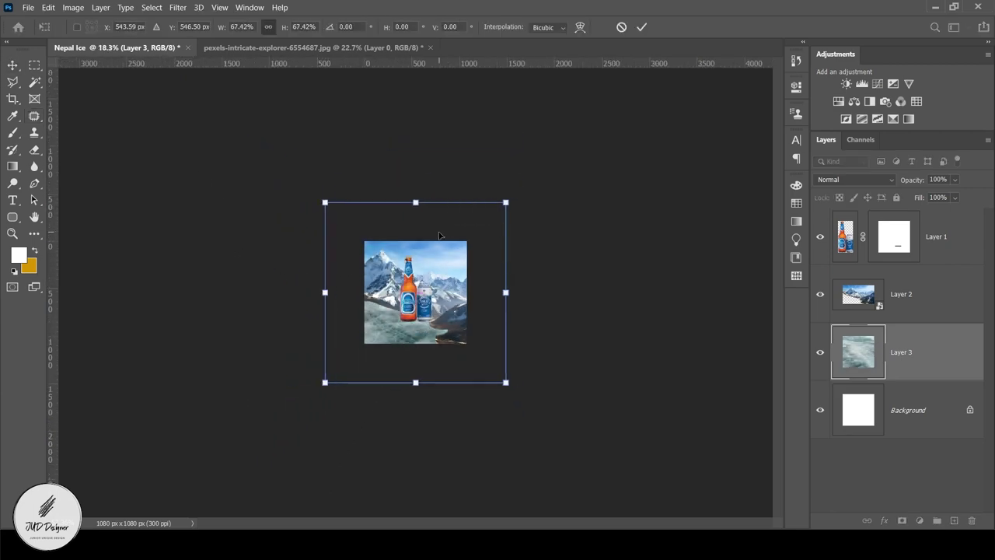
{"action": "right_click", "coordinate": [443, 292]}
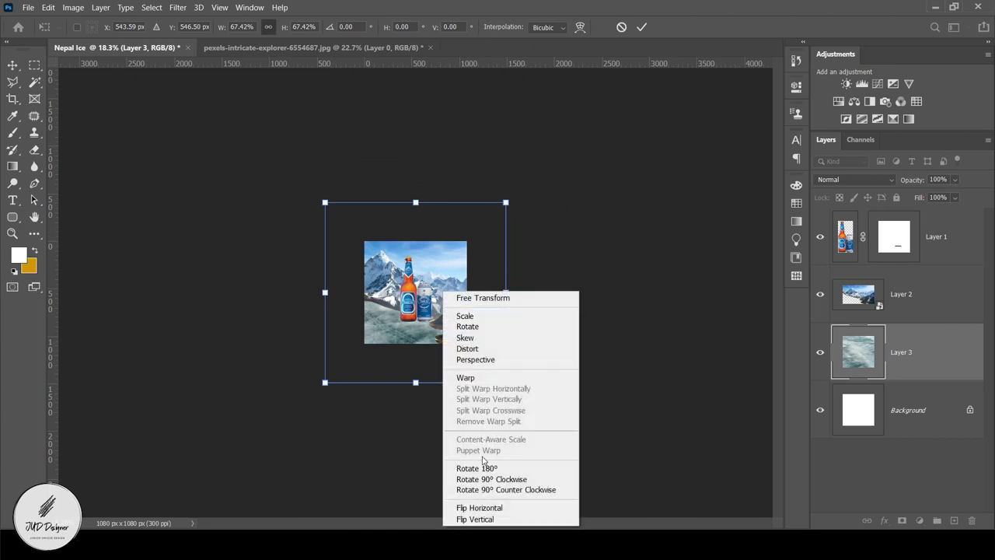
{"action": "left_click", "coordinate": [13, 65]}
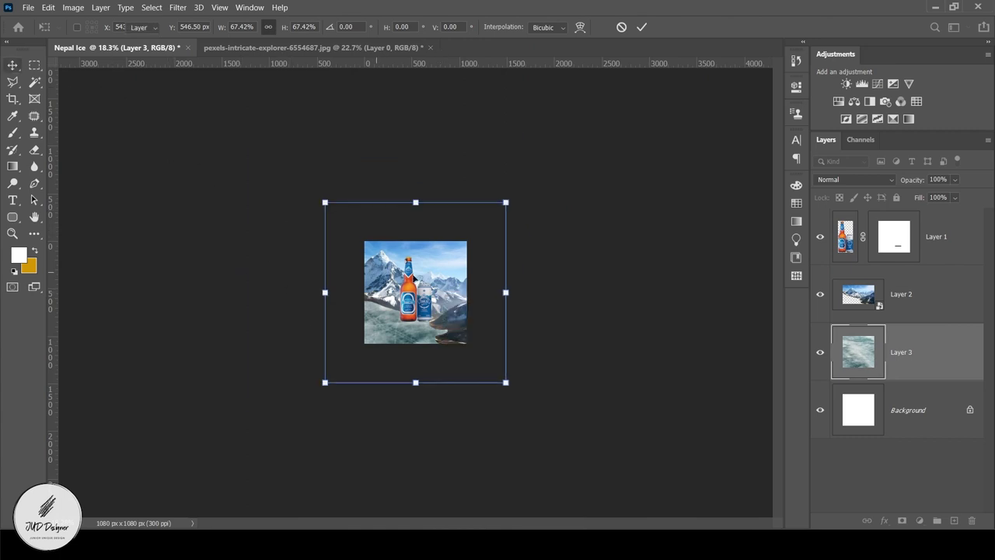
Apply a Perspective transform pulling the ice layer's top corners inward symmetrically
{"action": "left_click", "coordinate": [490, 315]}
{"action": "right_click", "coordinate": [462, 302]}
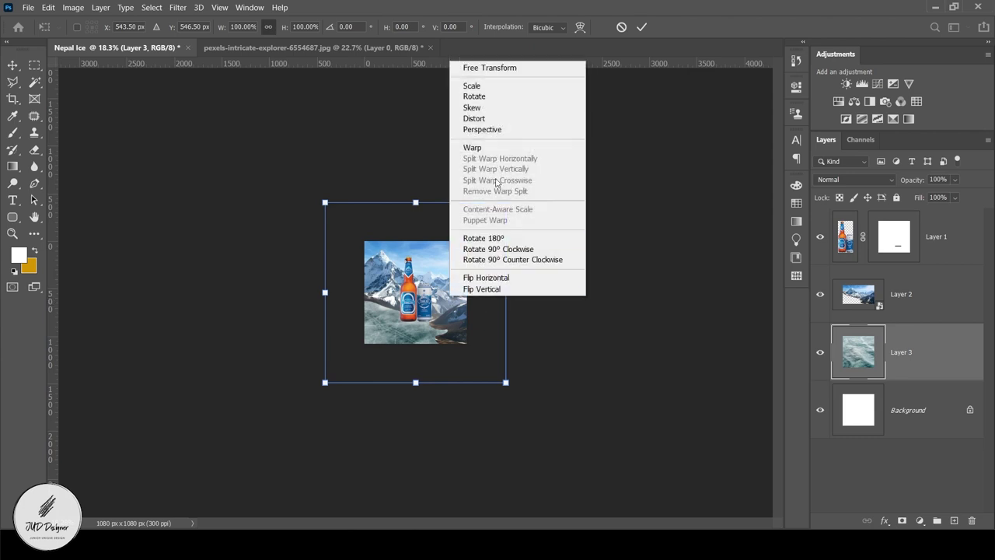
{"action": "left_click", "coordinate": [498, 131]}
{"action": "left_click_drag", "start_coordinate": [331, 209], "coordinate": [366, 198]}
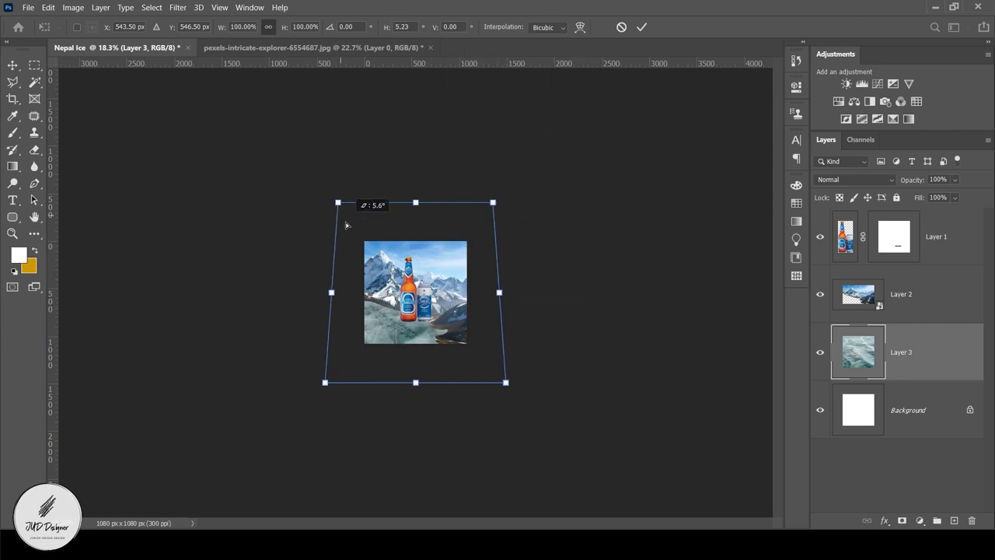
{"action": "left_click_drag", "start_coordinate": [324, 382], "coordinate": [374, 357]}
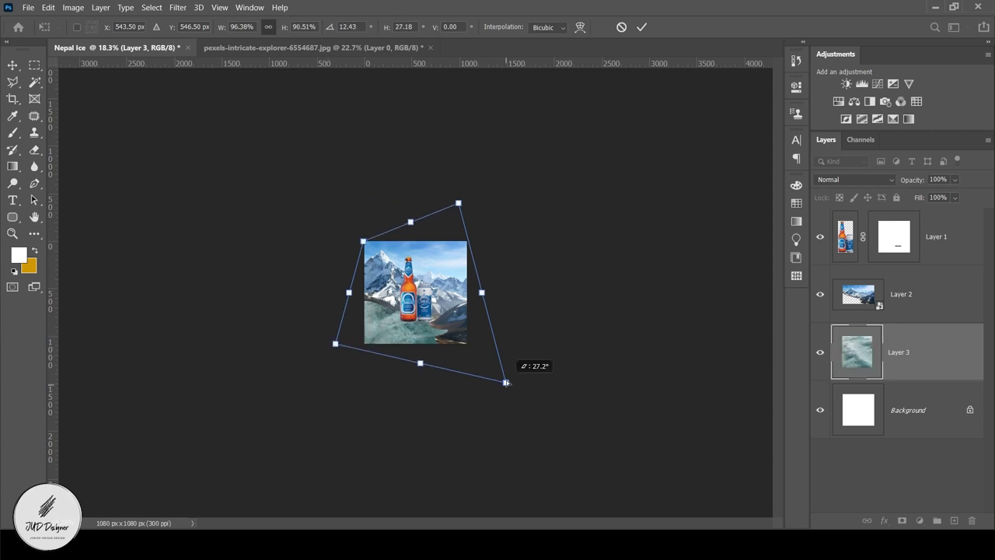
{"action": "mouse_move", "coordinate": [506, 382]}
{"action": "left_mouse_down"}
{"action": "mouse_move", "coordinate": [492, 296]}
{"action": "mouse_move", "coordinate": [504, 283]}
{"action": "left_mouse_up"}
{"action": "key", "text": "ctrl+plus"}
Reshape the ice into flat ground along the canvas bottom and apply it
{"action": "left_click_drag", "start_coordinate": [208, 426], "coordinate": [224, 368]}
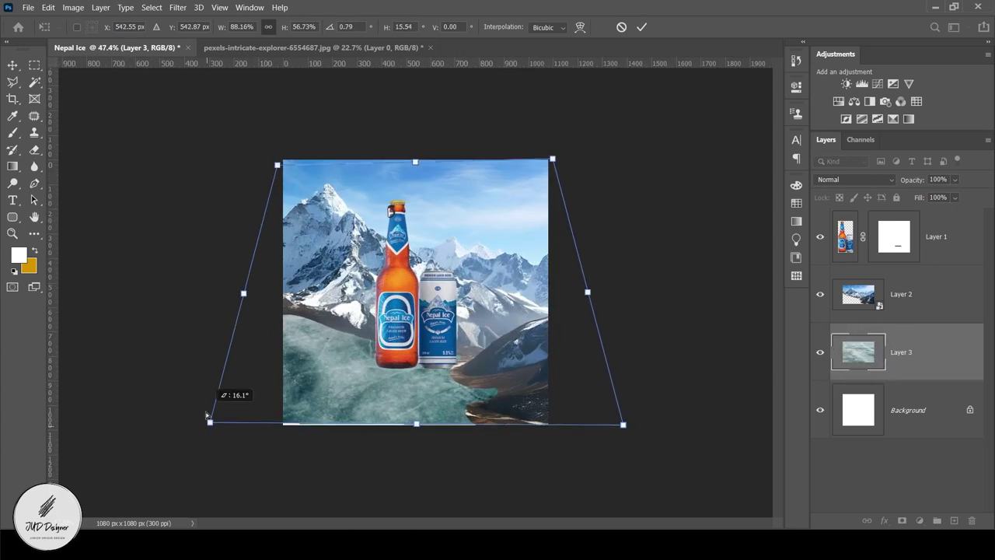
{"action": "left_click_drag", "start_coordinate": [623, 425], "coordinate": [603, 345]}
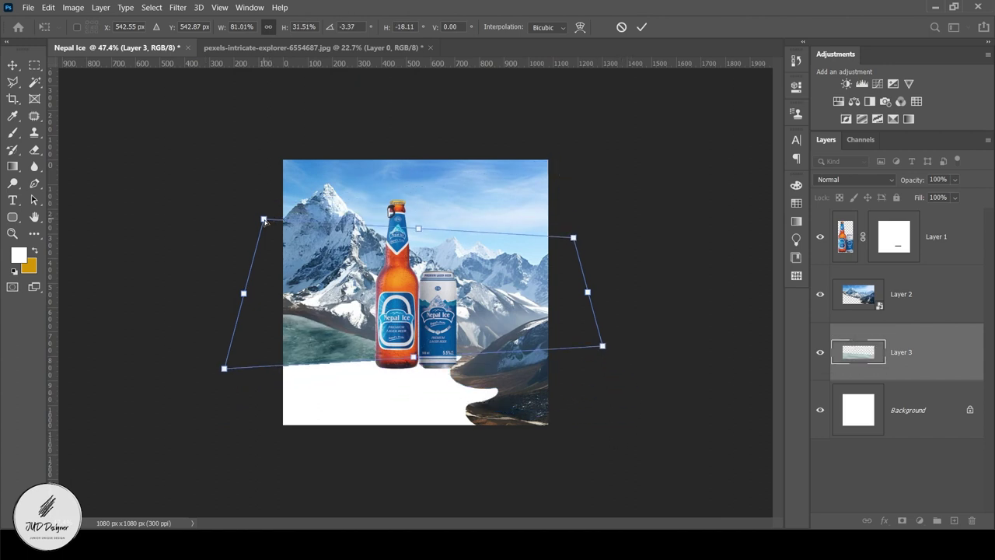
{"action": "left_click_drag", "start_coordinate": [265, 221], "coordinate": [280, 296]}
{"action": "mouse_move", "coordinate": [505, 276]}
{"action": "left_mouse_down"}
{"action": "mouse_move", "coordinate": [506, 418]}
{"action": "mouse_move", "coordinate": [452, 413]}
{"action": "left_mouse_up"}
{"action": "left_click_drag", "start_coordinate": [449, 319], "coordinate": [477, 294]}
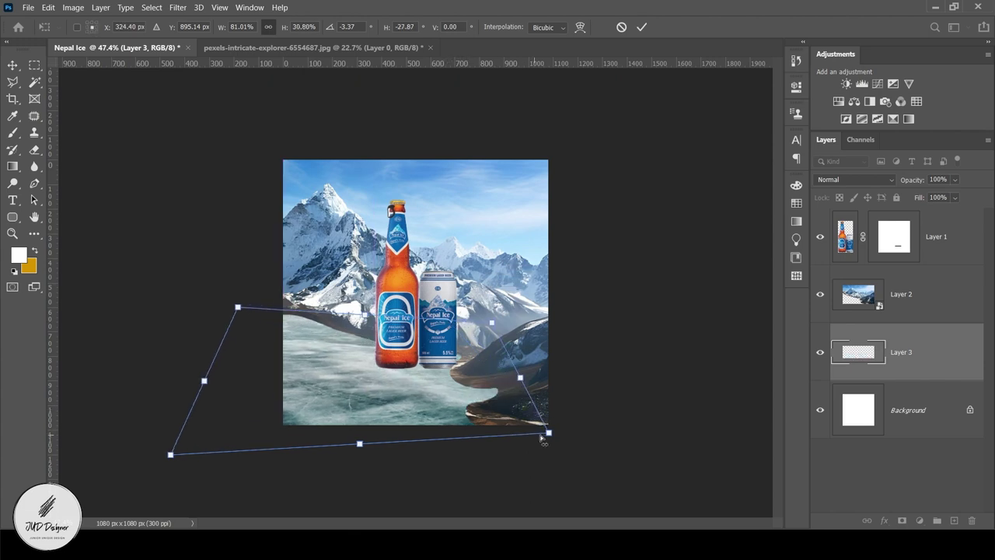
{"action": "left_click_drag", "start_coordinate": [547, 435], "coordinate": [552, 471]}
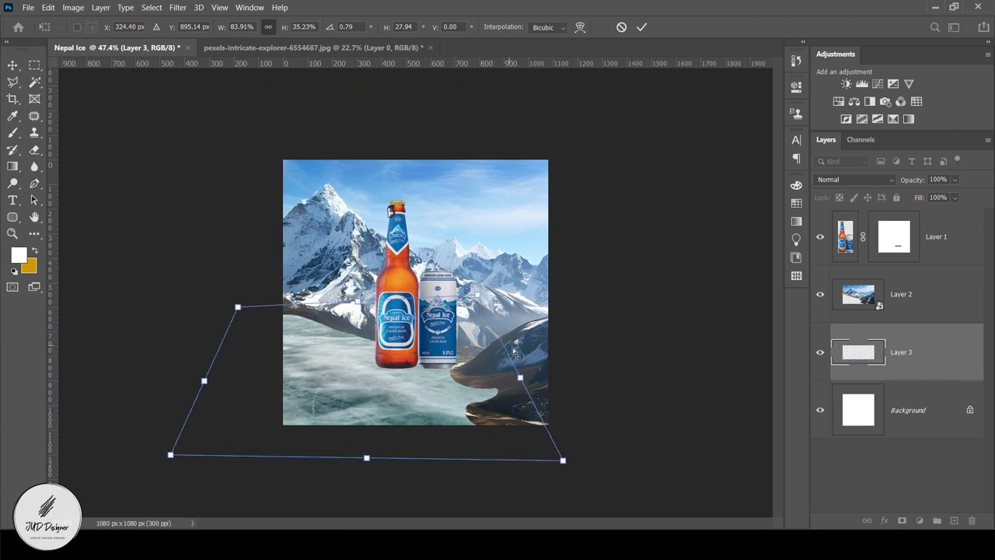
{"action": "key", "text": "Return"}
Stretch the ice layer wider and taller
{"action": "left_click_drag", "start_coordinate": [563, 377], "coordinate": [669, 377]}
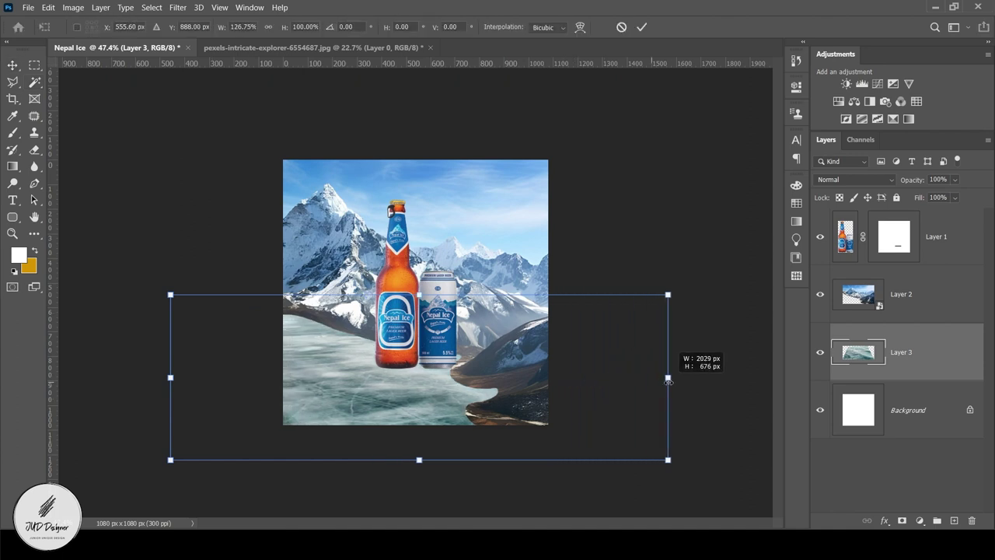
{"action": "left_click_drag", "start_coordinate": [419, 295], "coordinate": [419, 245]}
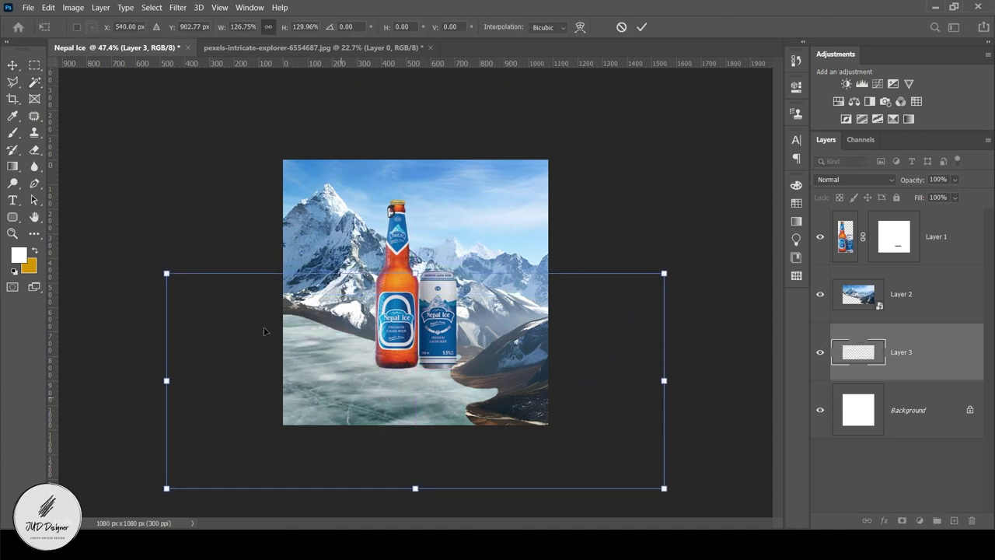
{"action": "key", "text": "Return"}
{"action": "left_click", "coordinate": [493, 315]}
{"action": "left_click", "coordinate": [901, 520]}
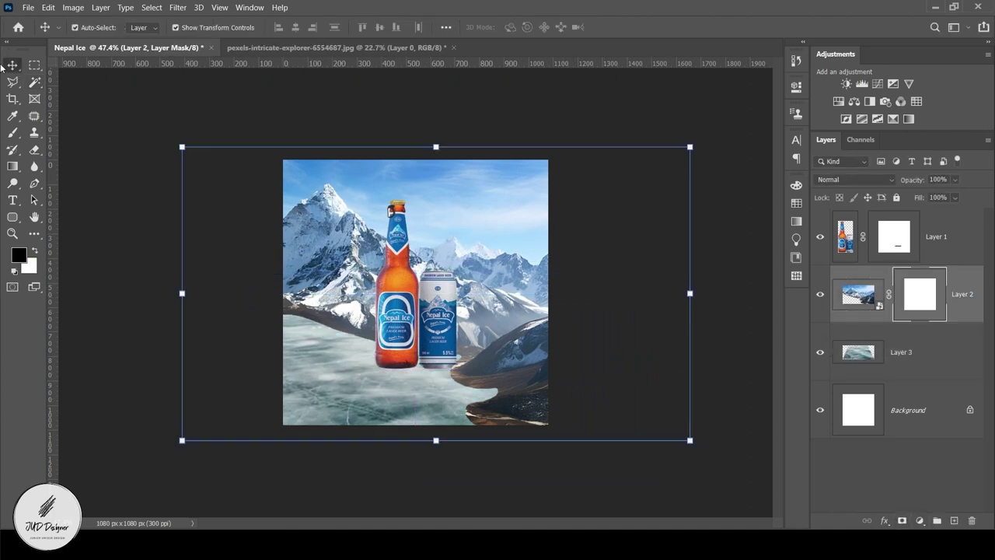
{"action": "left_click", "coordinate": [13, 132]}
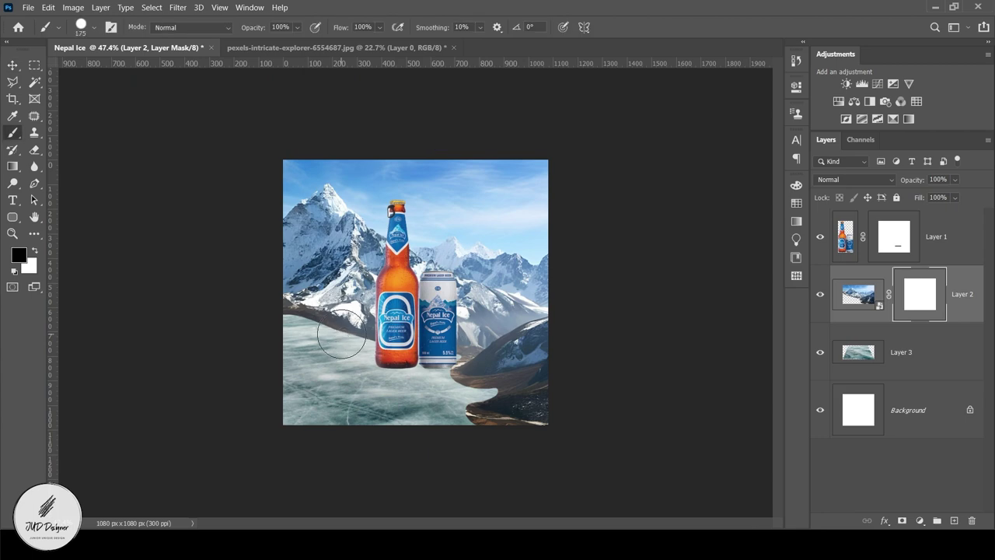
{"action": "left_click", "coordinate": [81, 25]}
{"action": "left_click", "coordinate": [148, 71]}
{"action": "key", "text": "Return"}
{"action": "scroll", "coordinate": [284, 444], "scroll_direction": "up", "scroll_amount": 5}
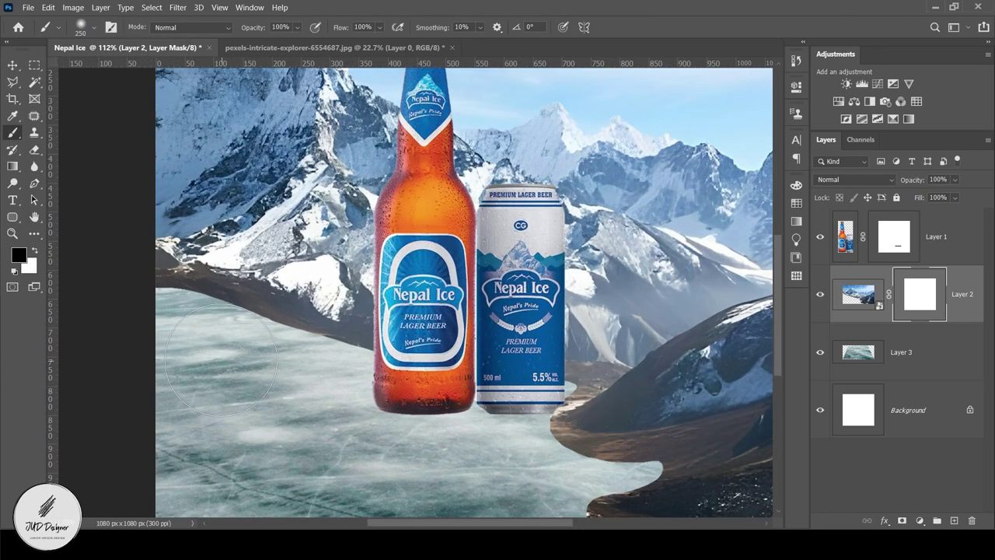
{"action": "left_click_drag", "start_coordinate": [140, 307], "coordinate": [358, 334]}
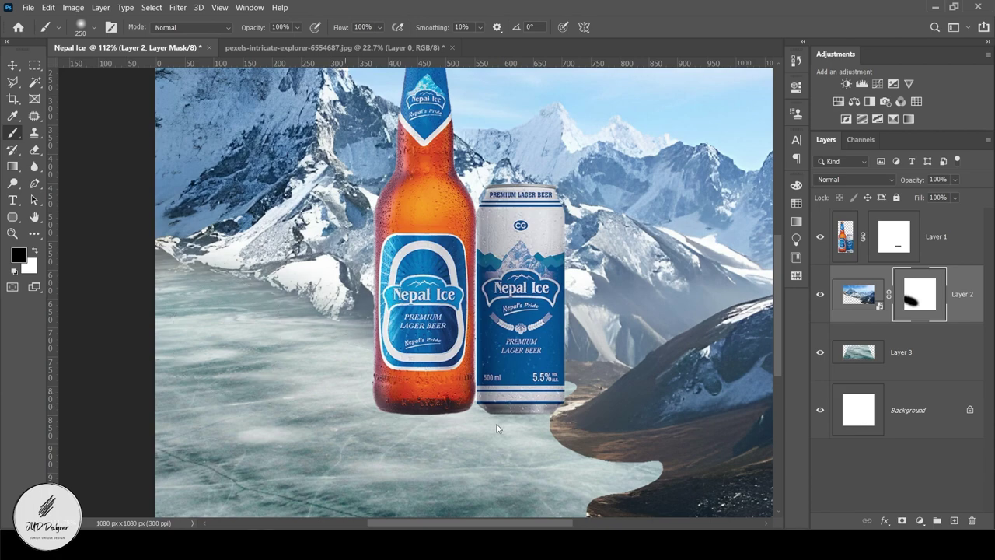
{"action": "left_click_drag", "start_coordinate": [492, 422], "coordinate": [590, 467]}
{"action": "scroll", "coordinate": [590, 466], "scroll_direction": "down", "scroll_amount": 5}
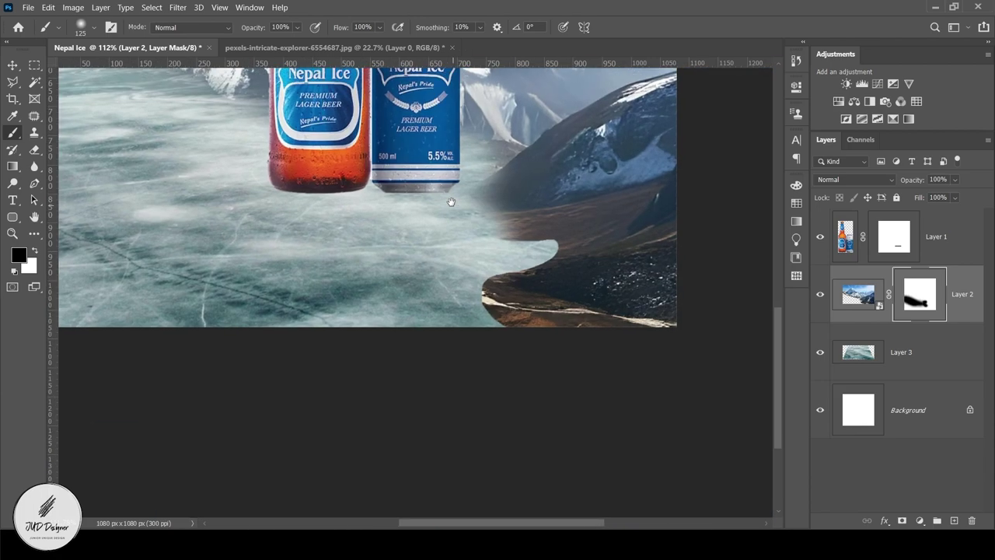
{"action": "mouse_move", "coordinate": [498, 202]}
{"action": "left_mouse_down"}
{"action": "mouse_move", "coordinate": [539, 229]}
{"action": "mouse_move", "coordinate": [443, 167]}
{"action": "left_mouse_up"}
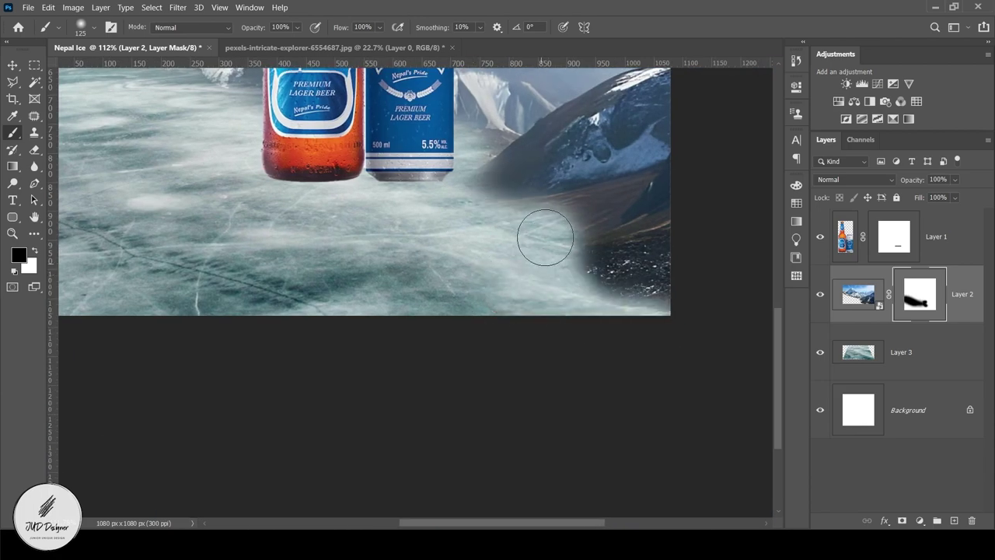
{"action": "left_click_drag", "start_coordinate": [339, 229], "coordinate": [548, 404]}
{"action": "left_click", "coordinate": [12, 65]}
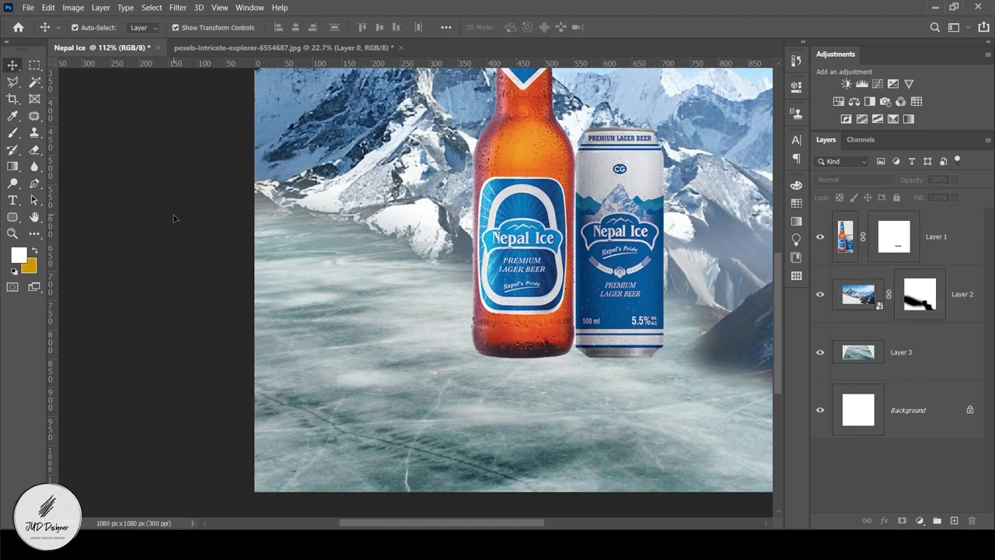
{"action": "key", "text": "ctrl+0"}
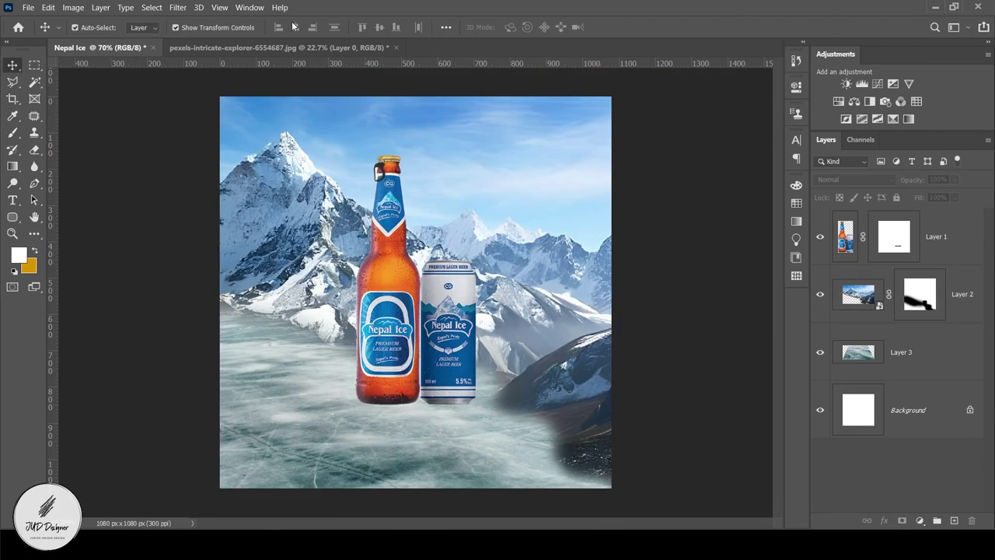
Give the icy ground Layer 3 a Color Balance adjustment shifted to +53 Blue
{"action": "left_click", "coordinate": [28, 8]}
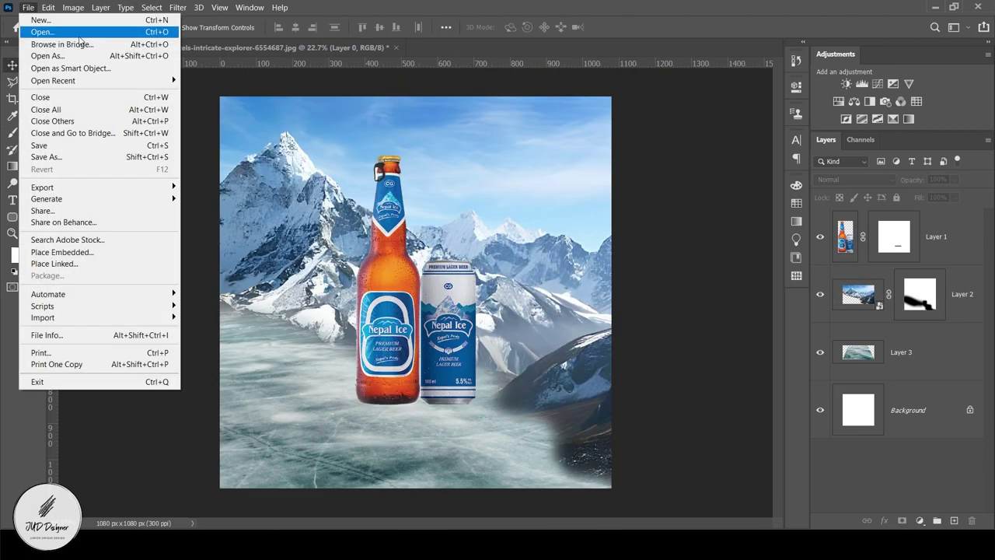
{"action": "key", "text": "Escape"}
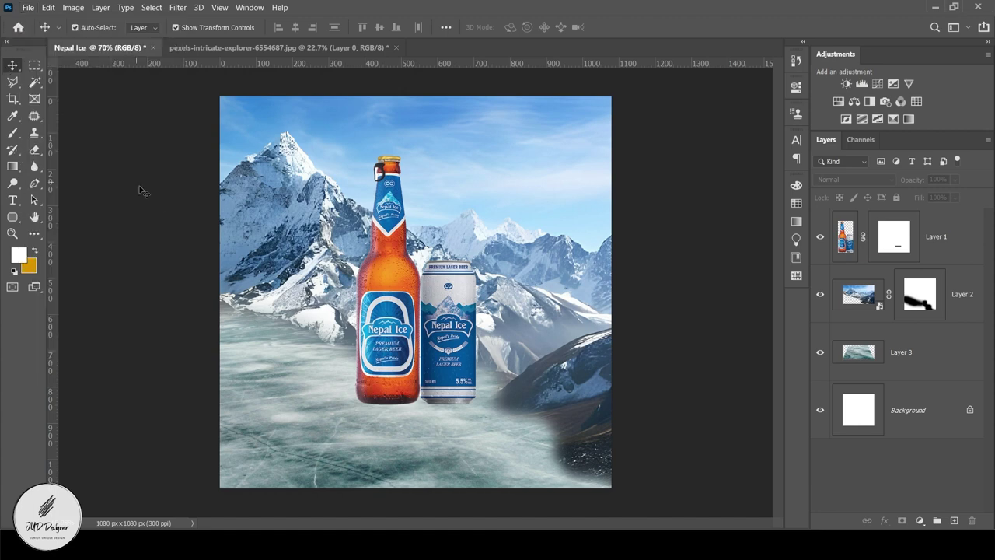
{"action": "left_click", "coordinate": [598, 452]}
{"action": "left_click", "coordinate": [855, 102]}
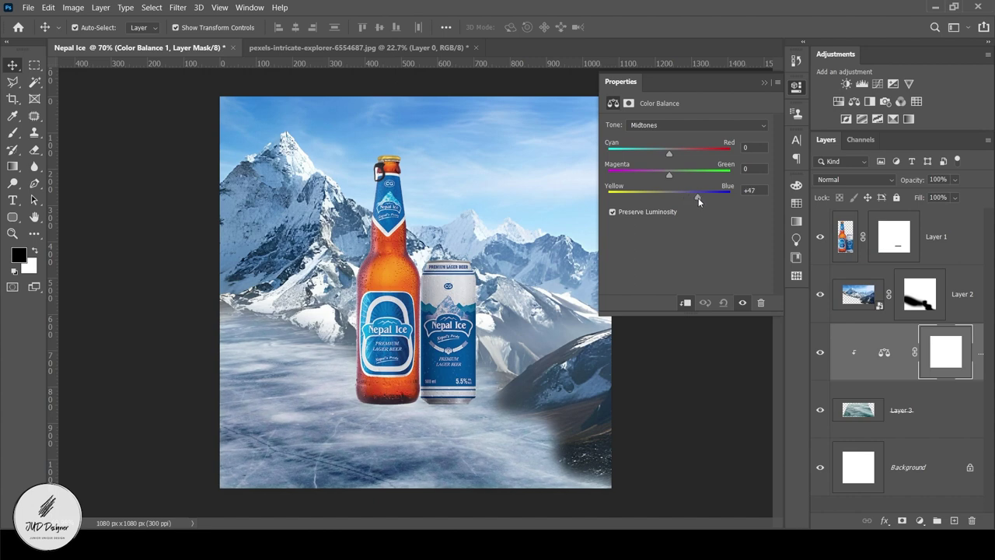
{"action": "left_click_drag", "start_coordinate": [698, 197], "coordinate": [665, 149]}
{"action": "left_click", "coordinate": [765, 82]}
Group a new empty layer with the bottle layer as 'Nepal ice beer'
{"action": "left_click", "coordinate": [952, 248]}
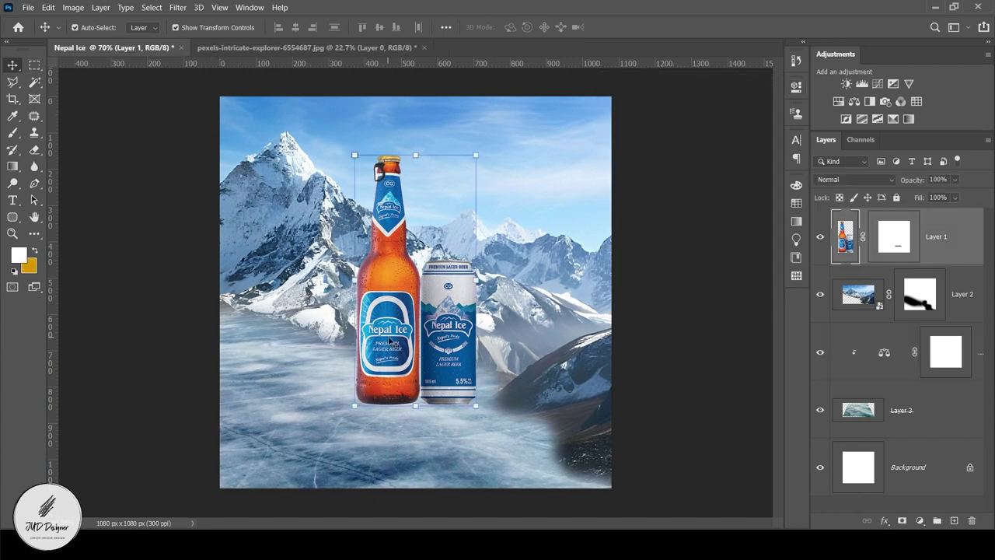
{"action": "left_click", "coordinate": [951, 307]}
{"action": "left_click", "coordinate": [954, 521]}
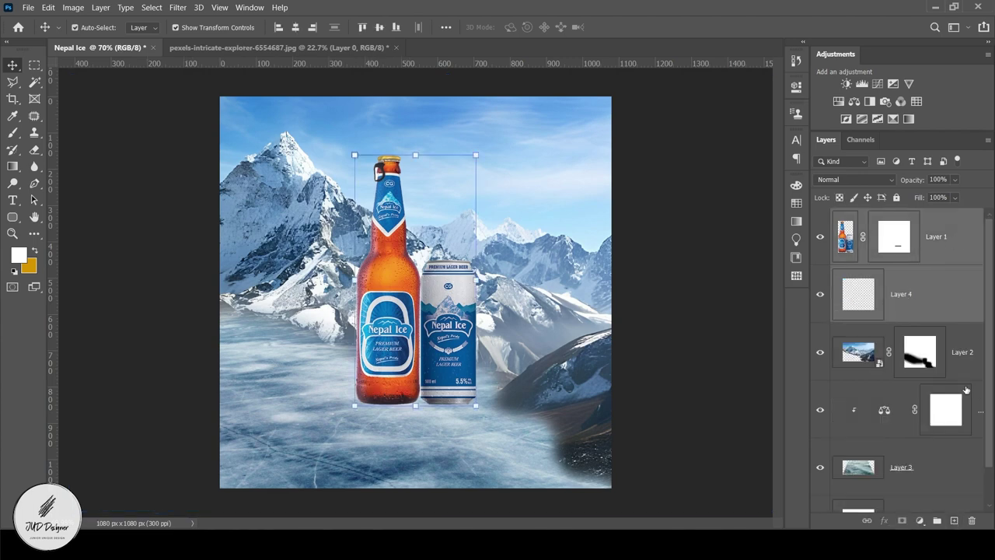
{"action": "key", "text": "ctrl+g"}
{"action": "type", "text": "Nepal ice beer"}
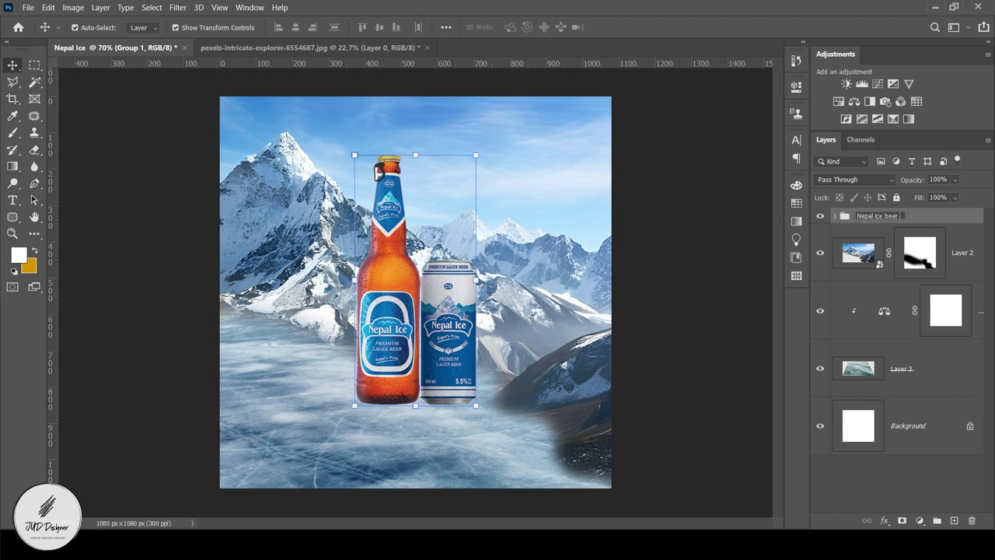
{"action": "left_click", "coordinate": [950, 263]}
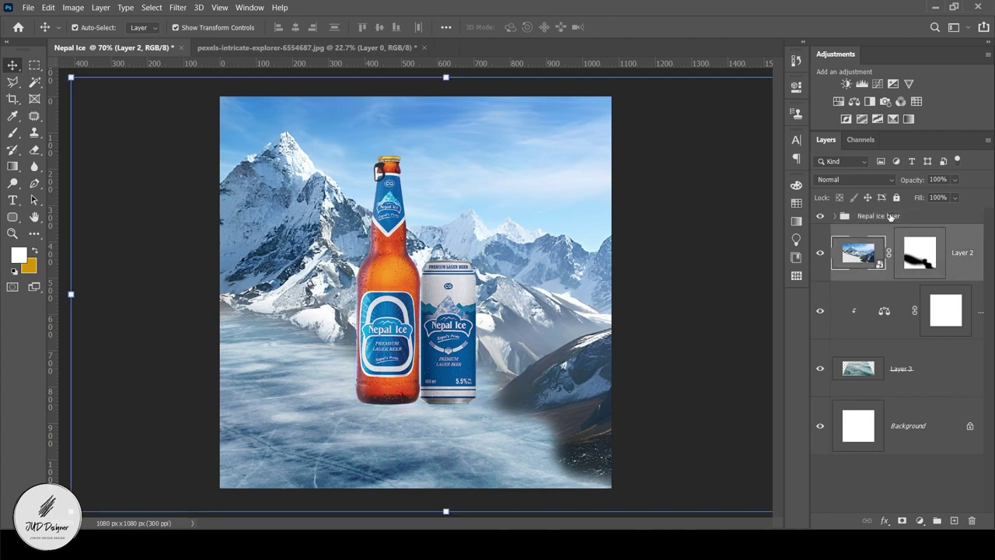
Select Layer 4 inside the Nepal ice beer group and choose the Brush tool
{"action": "left_click", "coordinate": [837, 216]}
{"action": "left_click", "coordinate": [925, 311]}
{"action": "left_click", "coordinate": [13, 131]}
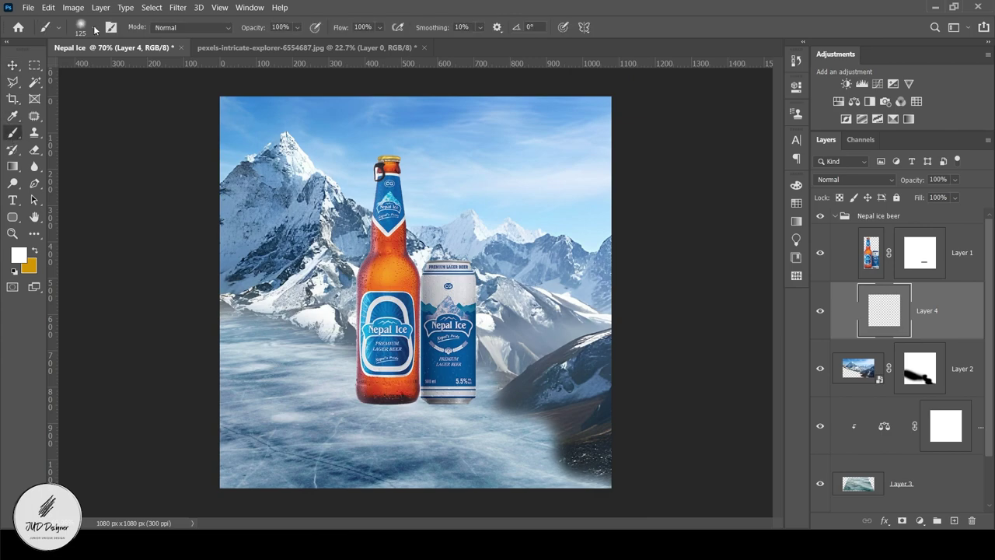
{"action": "left_click", "coordinate": [94, 27]}
{"action": "key", "text": "Escape"}
Set the foreground colour to black and the brush size to 90
{"action": "left_click", "coordinate": [19, 256]}
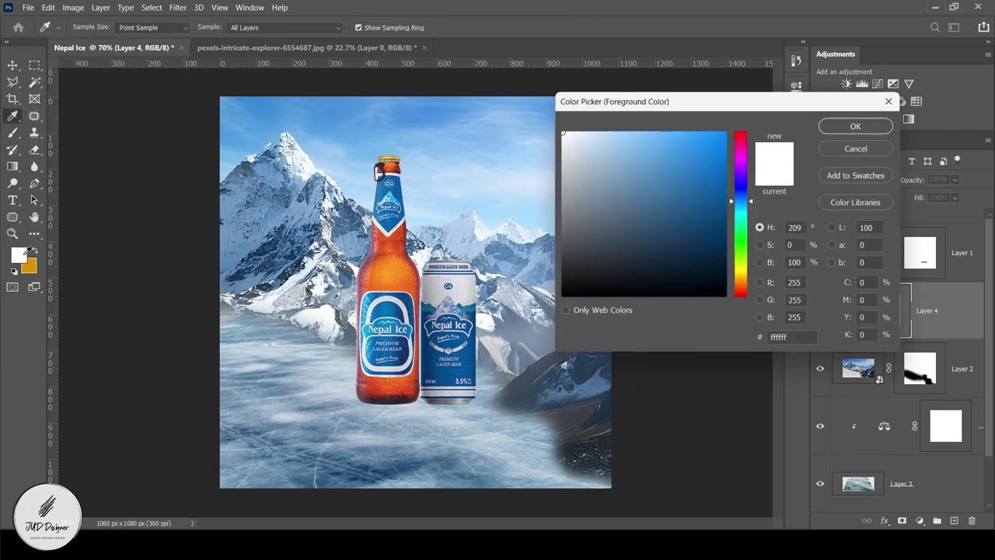
{"action": "left_click", "coordinate": [562, 295]}
{"action": "left_click", "coordinate": [837, 132]}
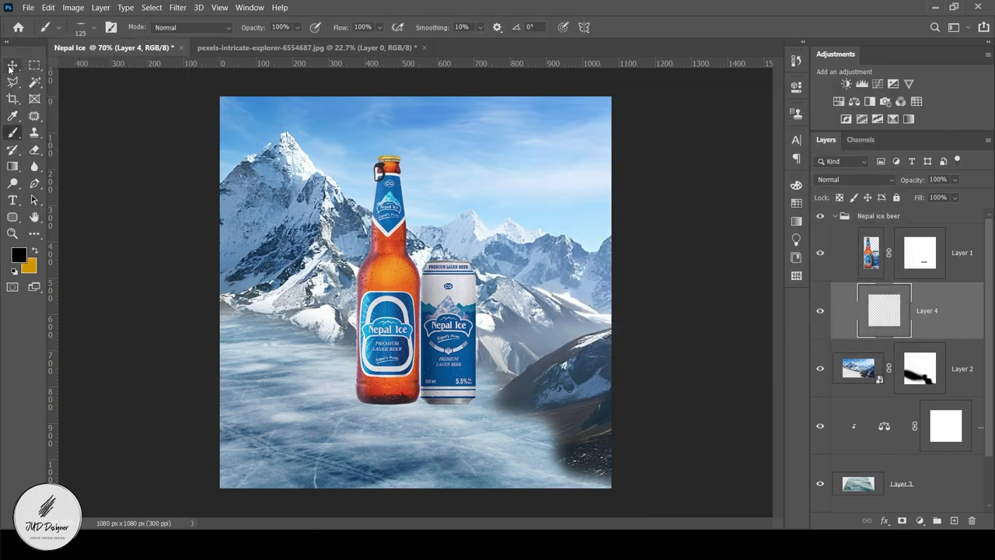
{"action": "scroll", "coordinate": [463, 260], "scroll_direction": "up", "scroll_amount": 2}
{"action": "scroll", "coordinate": [463, 261], "scroll_direction": "up", "scroll_amount": 2}
{"action": "scroll", "coordinate": [463, 260], "scroll_direction": "up", "scroll_amount": 2}
{"action": "scroll", "coordinate": [463, 261], "scroll_direction": "up", "scroll_amount": 1}
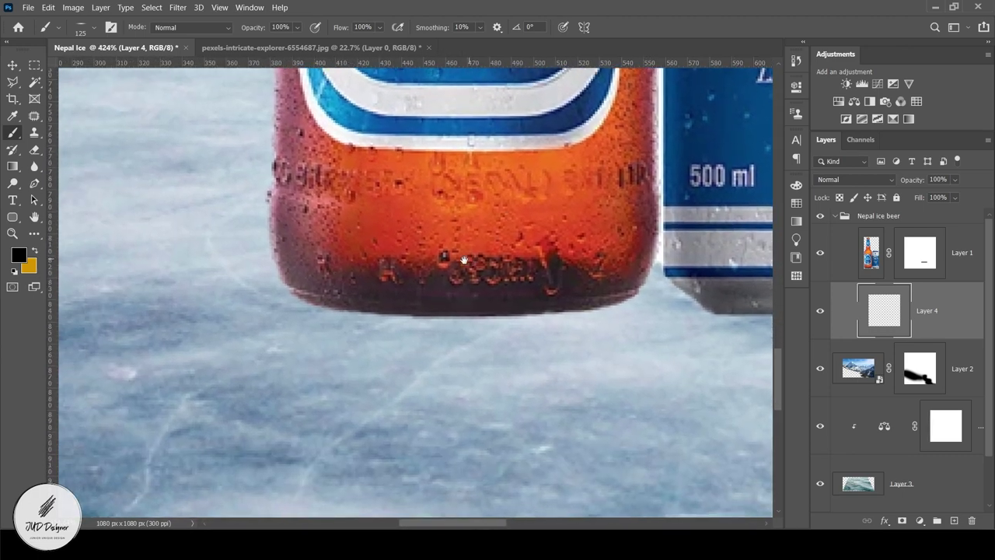
{"action": "key", "text": "bracketleft"}
{"action": "key", "text": "bracketleft"}
Paint soft black shadows under the bottle and can bases
{"action": "mouse_move", "coordinate": [352, 249]}
{"action": "left_mouse_down"}
{"action": "mouse_move", "coordinate": [375, 292]}
{"action": "mouse_move", "coordinate": [428, 307]}
{"action": "mouse_move", "coordinate": [510, 307]}
{"action": "mouse_move", "coordinate": [568, 292]}
{"action": "mouse_move", "coordinate": [422, 306]}
{"action": "left_mouse_up"}
{"action": "mouse_move", "coordinate": [743, 274]}
{"action": "left_mouse_down"}
{"action": "mouse_move", "coordinate": [443, 264]}
{"action": "mouse_move", "coordinate": [431, 292]}
{"action": "mouse_move", "coordinate": [474, 303]}
{"action": "mouse_move", "coordinate": [591, 300]}
{"action": "mouse_move", "coordinate": [608, 269]}
{"action": "mouse_move", "coordinate": [533, 304]}
{"action": "mouse_move", "coordinate": [411, 288]}
{"action": "left_mouse_up"}
{"action": "scroll", "coordinate": [436, 292], "scroll_direction": "down", "scroll_amount": 2}
{"action": "scroll", "coordinate": [472, 295], "scroll_direction": "down", "scroll_amount": 3}
{"action": "scroll", "coordinate": [472, 296], "scroll_direction": "down", "scroll_amount": 2}
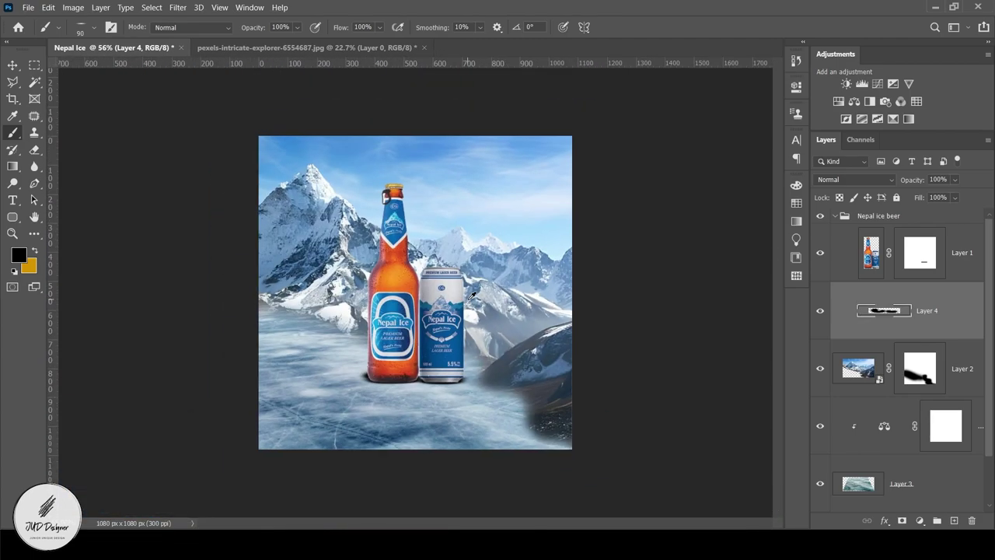
{"action": "scroll", "coordinate": [396, 398], "scroll_direction": "up", "scroll_amount": 8}
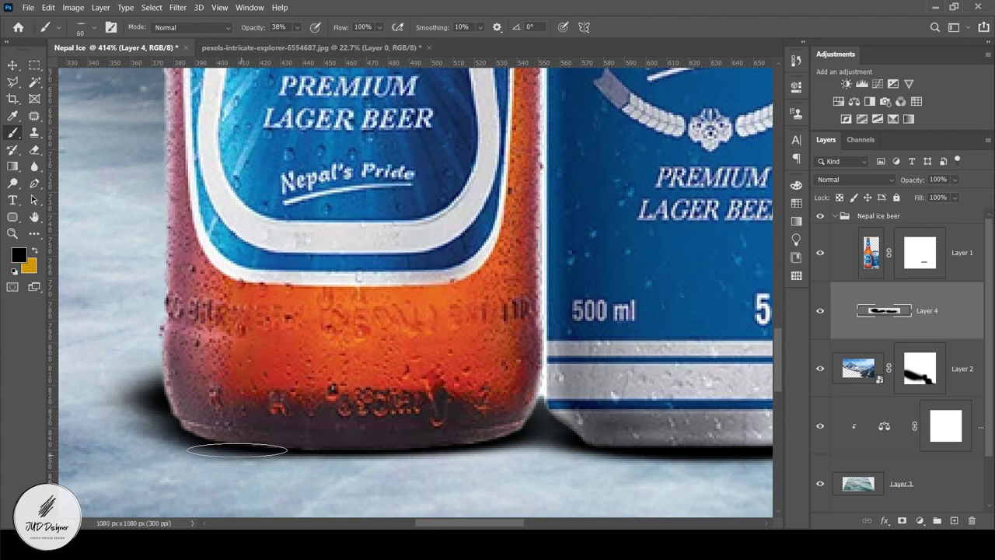
{"action": "left_click_drag", "start_coordinate": [226, 451], "coordinate": [474, 447]}
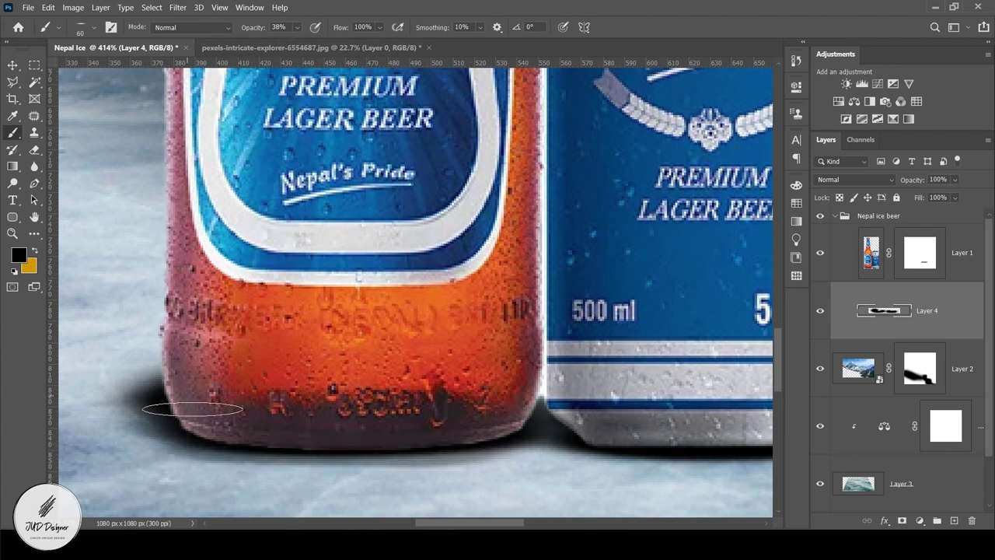
{"action": "left_click_drag", "start_coordinate": [556, 389], "coordinate": [340, 311]}
{"action": "scroll", "coordinate": [340, 311], "scroll_direction": "down", "scroll_amount": 10}
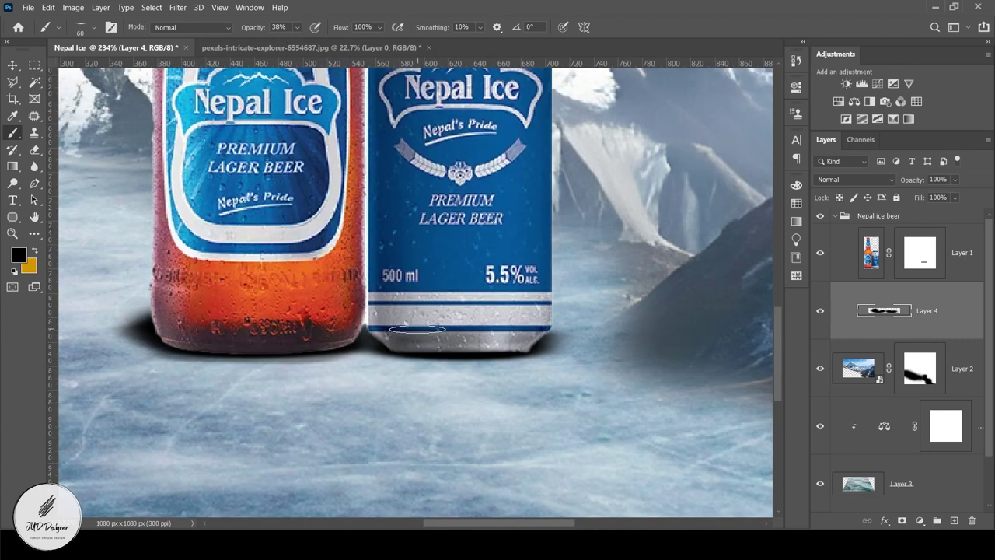
{"action": "key", "text": "v"}
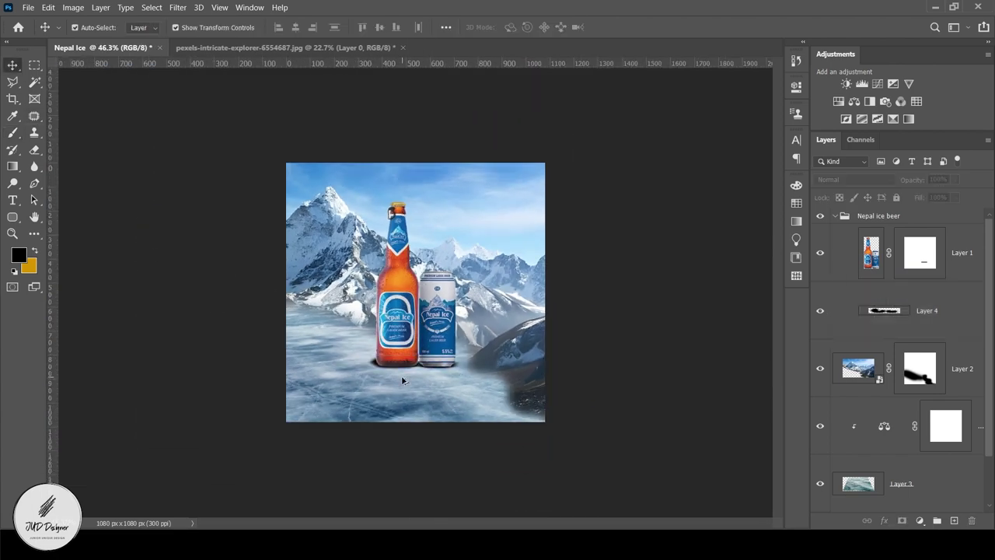
Place pngwing.com (9) as an embedded image and flip it horizontally
{"action": "left_click", "coordinate": [29, 8]}
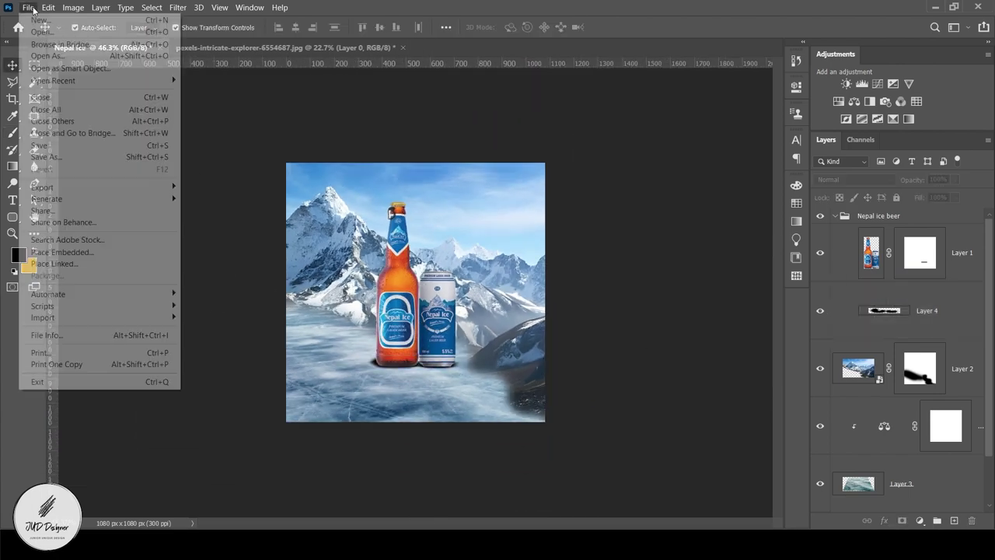
{"action": "left_click", "coordinate": [74, 255]}
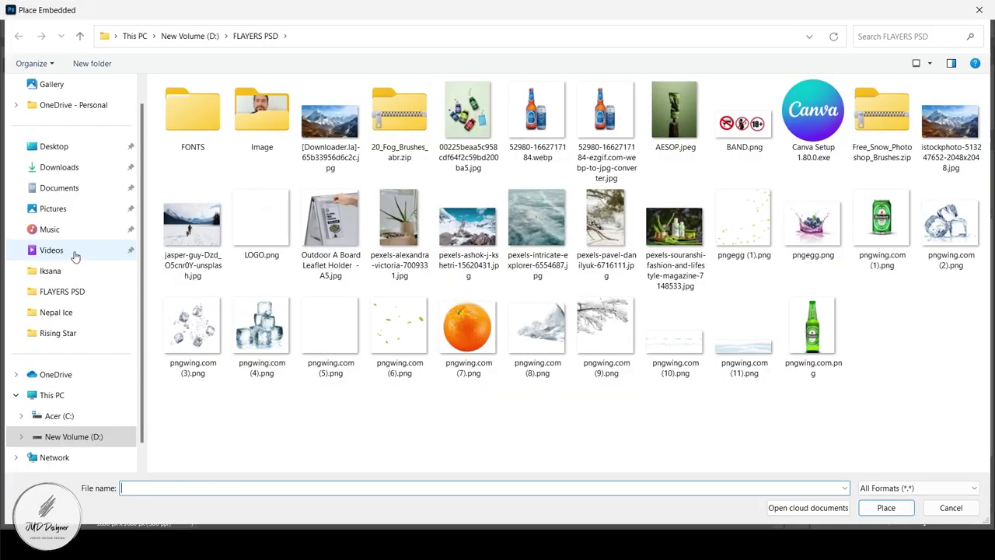
{"action": "double_click", "coordinate": [595, 333]}
{"action": "right_click", "coordinate": [434, 230]}
{"action": "left_click", "coordinate": [475, 439]}
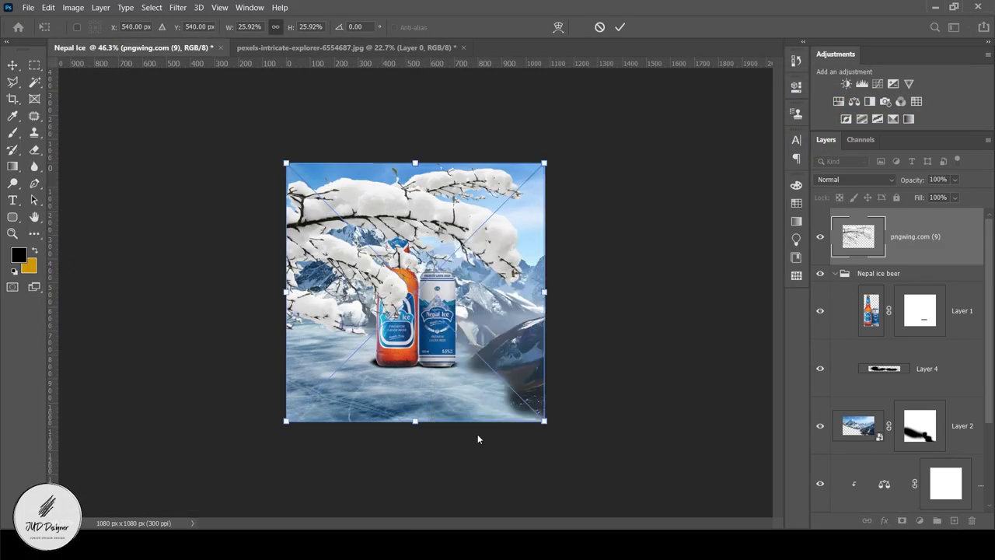
{"action": "key", "text": "ctrl+z"}
{"action": "right_click", "coordinate": [432, 203]}
{"action": "left_click", "coordinate": [490, 402]}
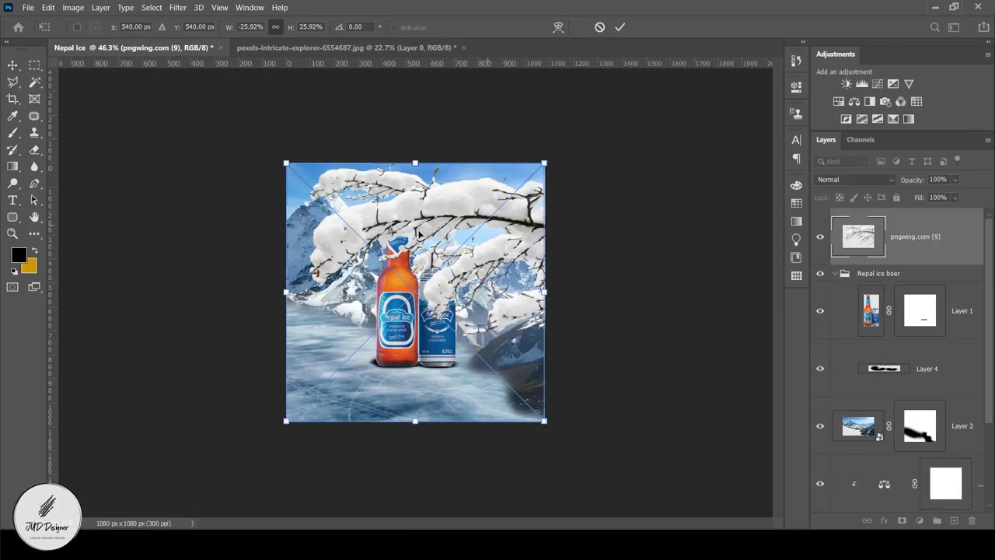
Scale the branch down to about 12% and position it across the upper right
{"action": "left_click_drag", "start_coordinate": [286, 292], "coordinate": [400, 292]}
{"action": "scroll", "coordinate": [428, 294], "scroll_direction": "up", "scroll_amount": 5}
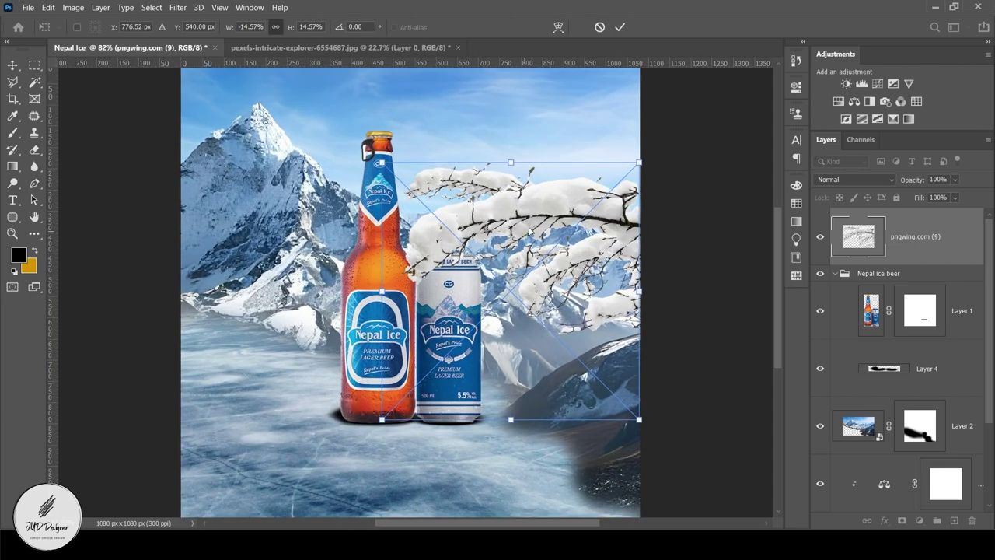
{"action": "left_click_drag", "start_coordinate": [381, 418], "coordinate": [425, 395]}
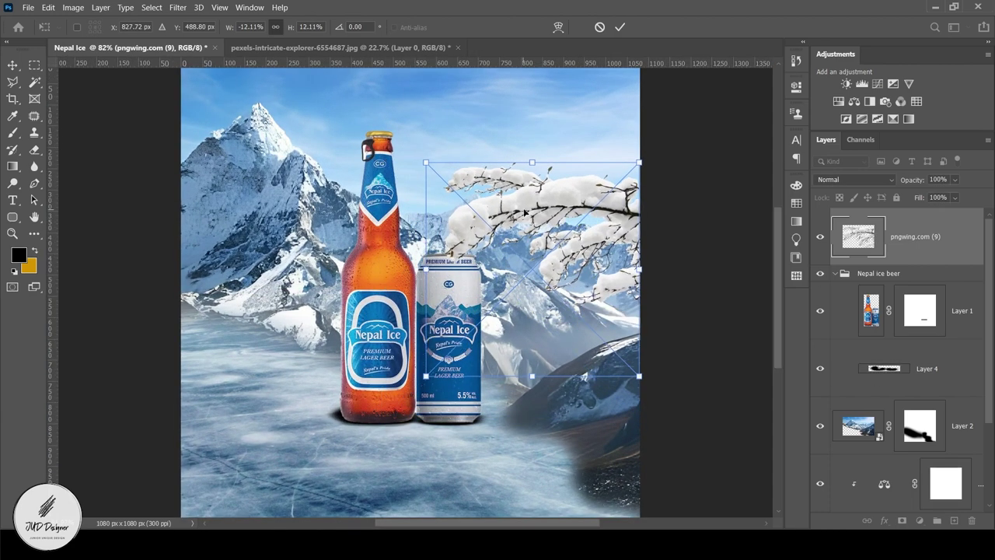
{"action": "left_click_drag", "start_coordinate": [525, 232], "coordinate": [532, 189]}
{"action": "key", "text": "Return"}
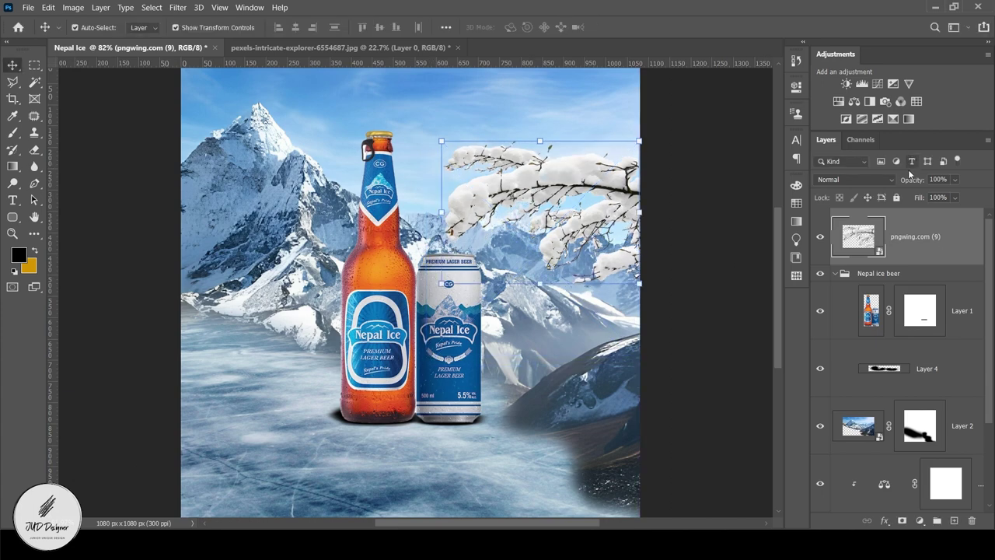
Add a clipped Color Balance pushing the branch's Yellow–Blue to +28
{"action": "left_click", "coordinate": [855, 101]}
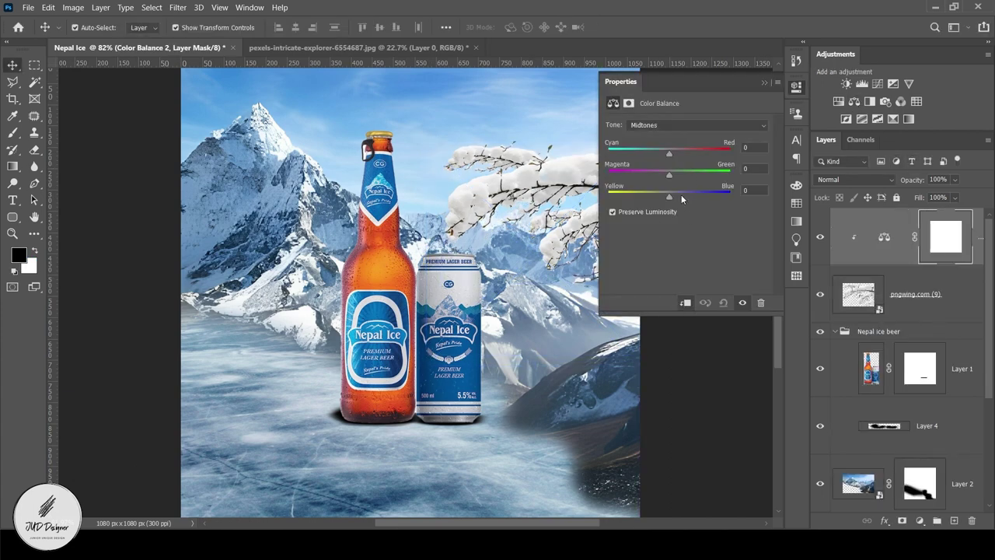
{"action": "left_click_drag", "start_coordinate": [678, 197], "coordinate": [673, 177]}
{"action": "left_click", "coordinate": [764, 83]}
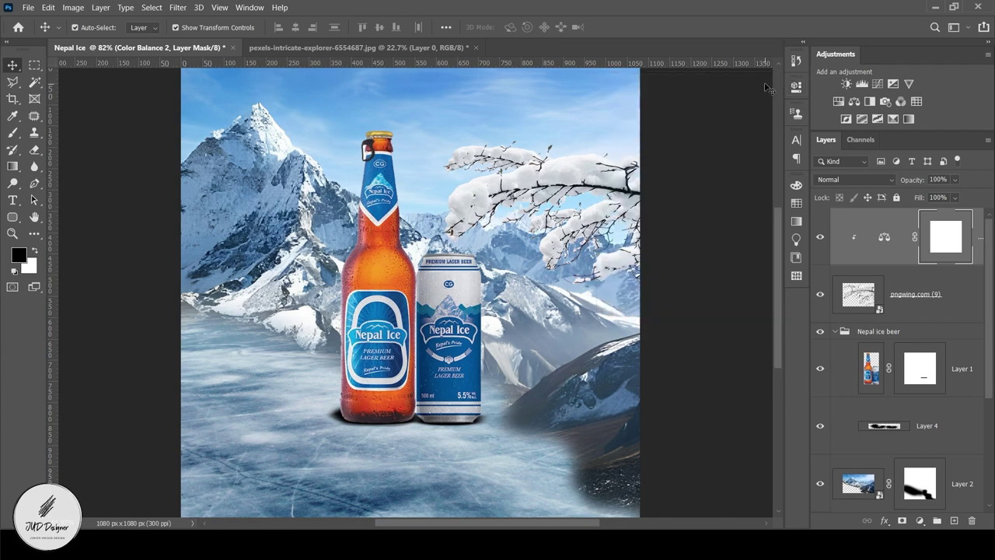
Add a colorized Hue/Saturation (Hue 197, Saturation 24, Lightness +12), then choose a blur filter for the branch
{"action": "left_click", "coordinate": [838, 101]}
{"action": "left_click", "coordinate": [674, 242]}
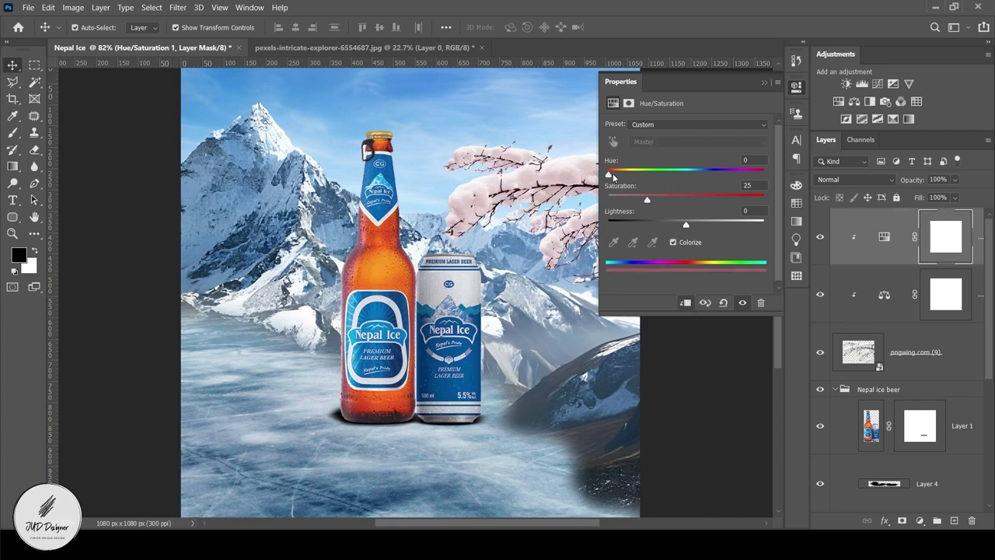
{"action": "mouse_move", "coordinate": [612, 175]}
{"action": "left_mouse_down"}
{"action": "mouse_move", "coordinate": [657, 182]}
{"action": "mouse_move", "coordinate": [662, 201]}
{"action": "left_mouse_up"}
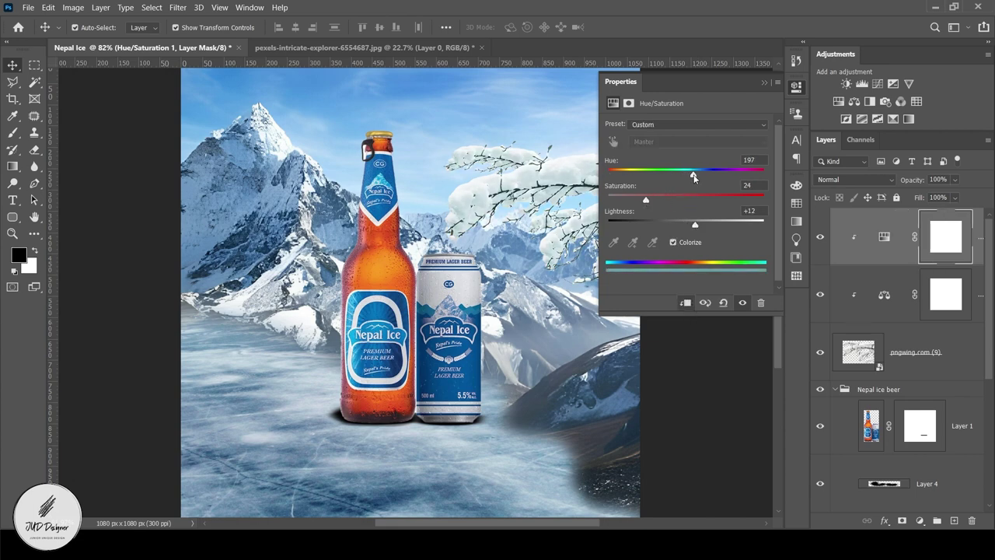
{"action": "left_click", "coordinate": [719, 288]}
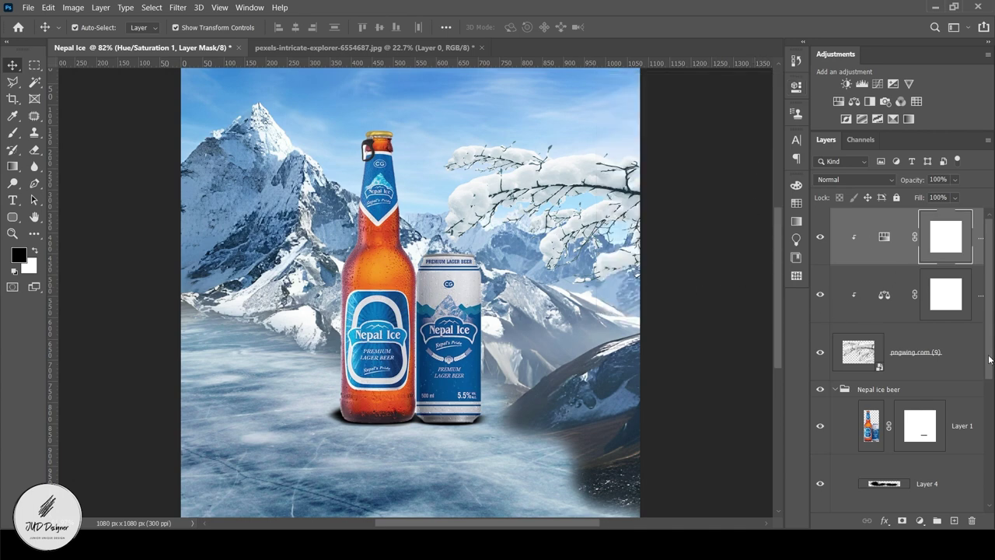
{"action": "left_click", "coordinate": [962, 359]}
{"action": "left_click", "coordinate": [177, 7]}
{"action": "left_click", "coordinate": [374, 190]}
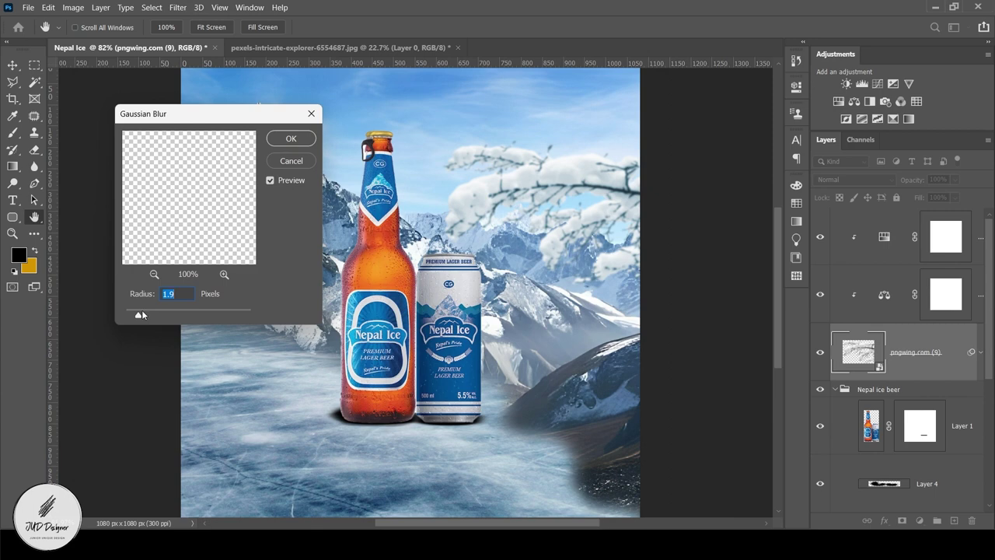
Apply Gaussian Blur to the branch and group it with both adjustment layers as Tree
{"action": "left_click", "coordinate": [272, 143]}
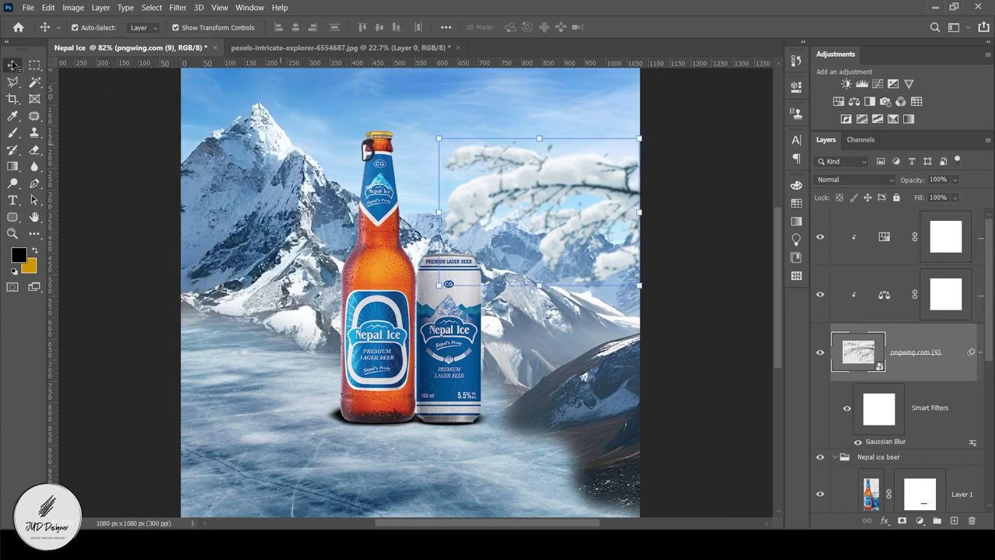
{"action": "left_click", "coordinate": [964, 412]}
{"action": "left_click", "coordinate": [840, 290]}
{"action": "left_click", "coordinate": [843, 249]}
{"action": "left_click", "coordinate": [845, 295], "text": "shift"}
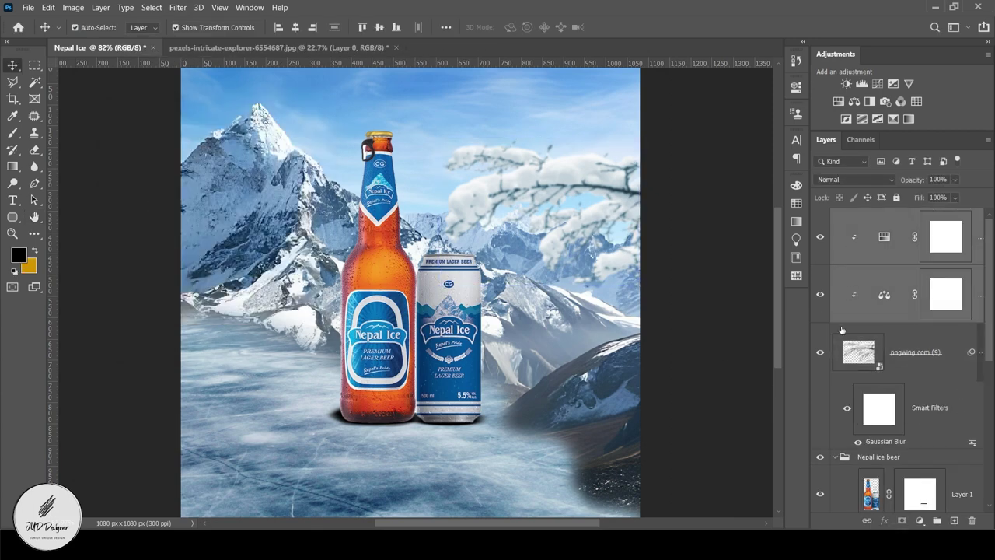
{"action": "left_click", "coordinate": [841, 330], "text": "shift"}
{"action": "left_click", "coordinate": [936, 522]}
{"action": "type", "text": "Tr"}
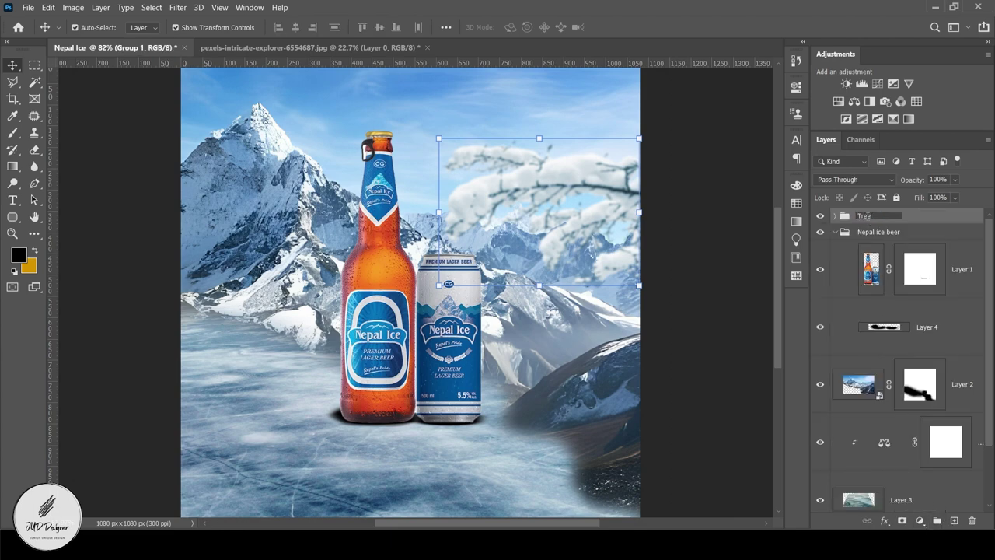
{"action": "type", "text": "e"}
{"action": "key", "text": "Return"}
Reduce the branch's Gaussian Blur smart filter radius to 1.5 px
{"action": "left_click", "coordinate": [835, 231]}
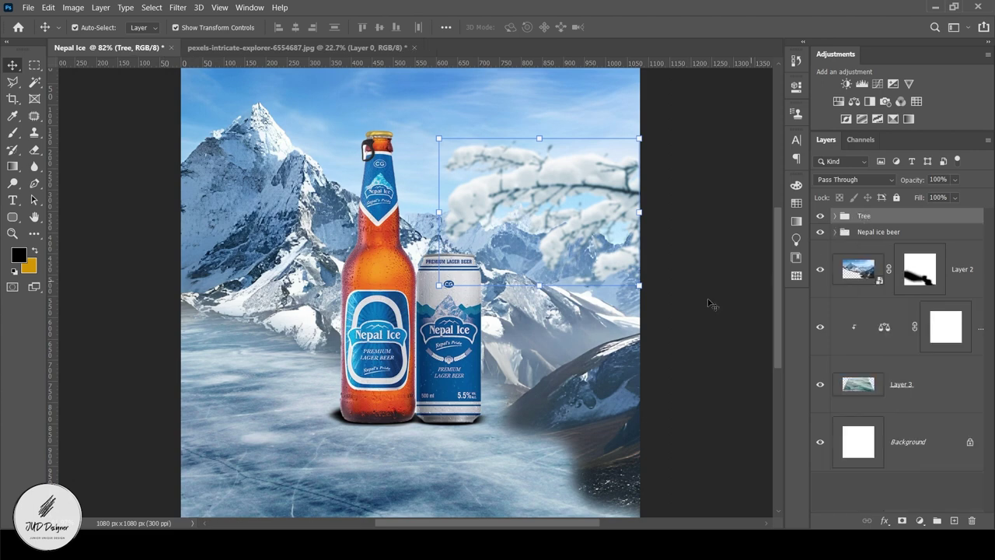
{"action": "left_click", "coordinate": [708, 303]}
{"action": "left_click", "coordinate": [583, 177]}
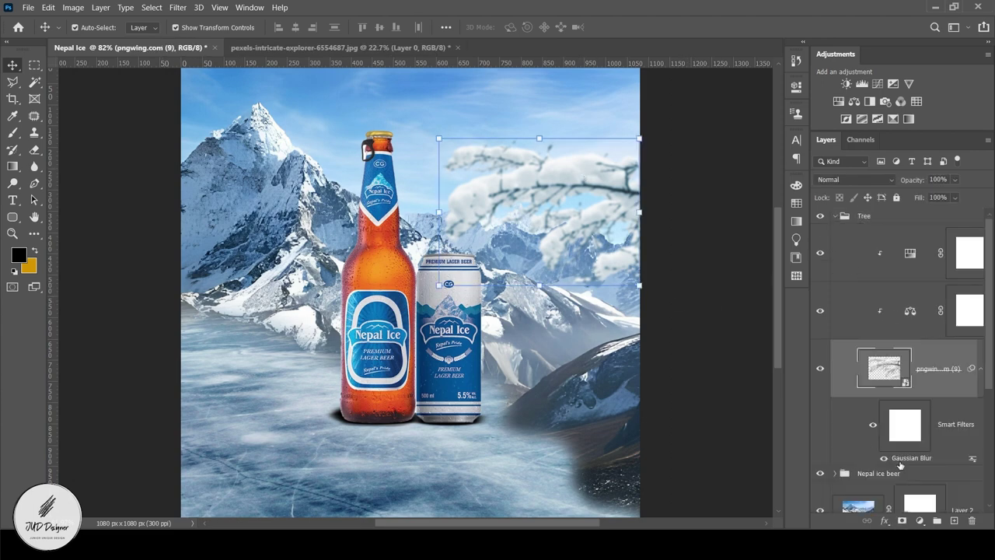
{"action": "double_click", "coordinate": [906, 457]}
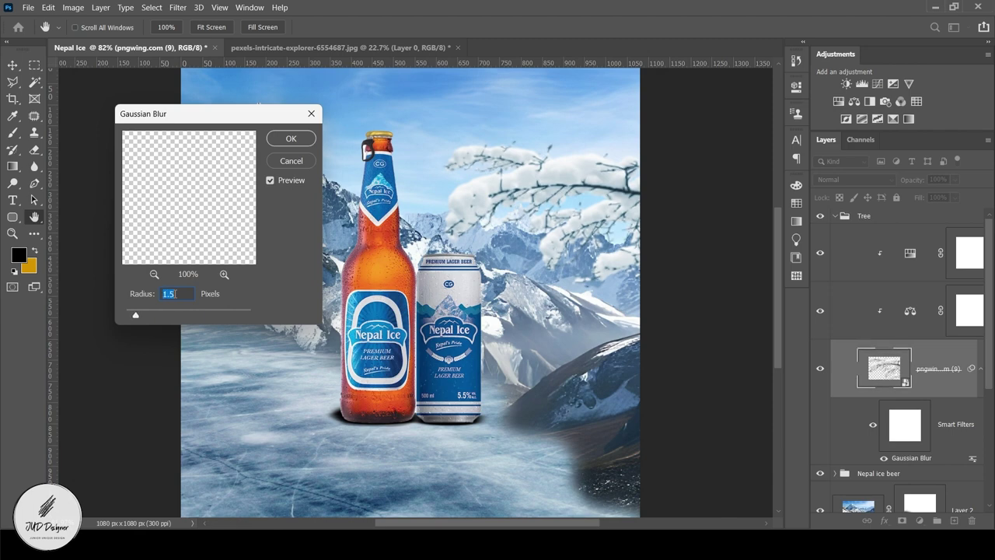
{"action": "key", "text": "Return"}
{"action": "left_click", "coordinate": [96, 182]}
Zoom to fit the composition and add a new empty layer above Layer 2
{"action": "key", "text": "ctrl+0"}
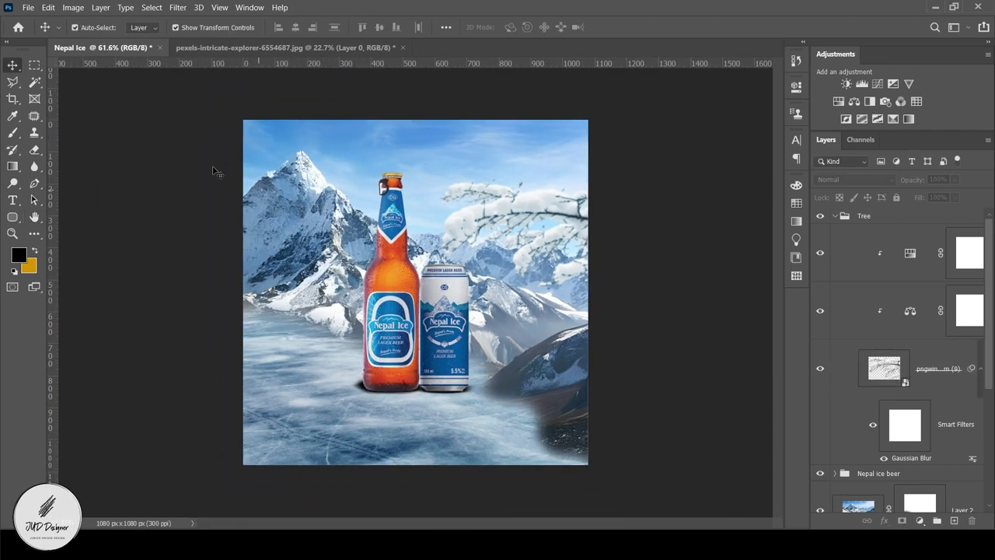
{"action": "key", "text": "b"}
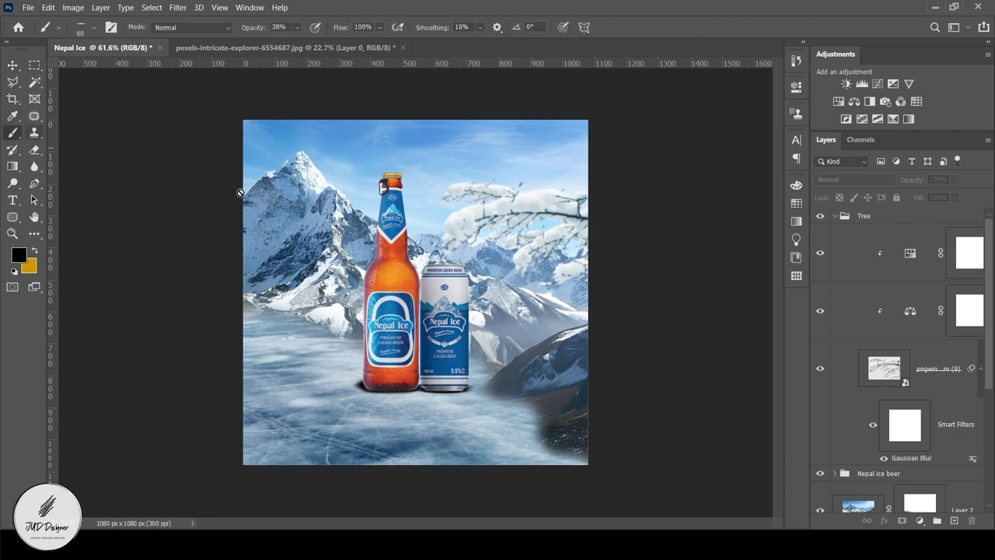
{"action": "scroll", "coordinate": [958, 326], "scroll_direction": "down", "scroll_amount": 5}
{"action": "left_click", "coordinate": [959, 314]}
{"action": "left_click", "coordinate": [954, 520]}
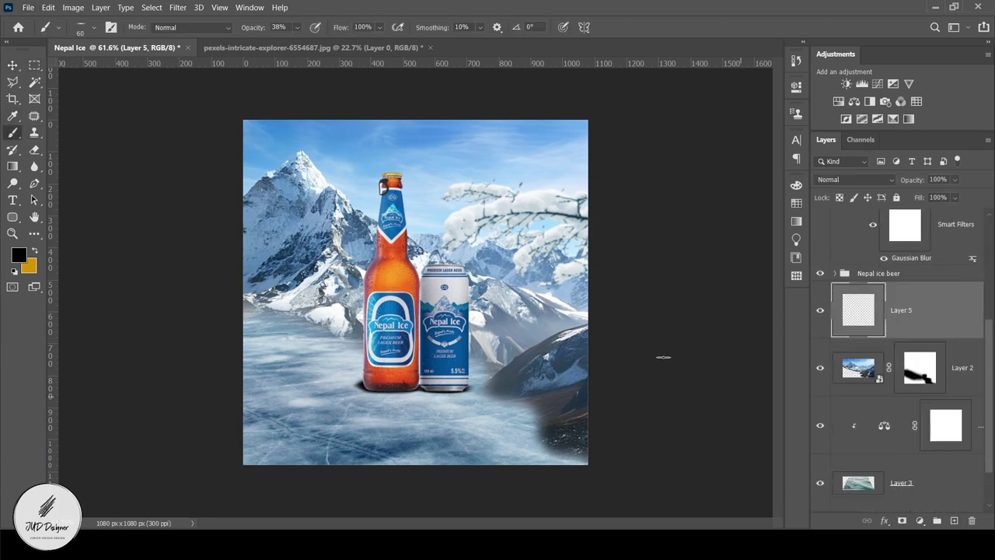
Expand the 20 Fog Brushes set and try the Fog 3 brush
{"action": "left_click", "coordinate": [94, 28]}
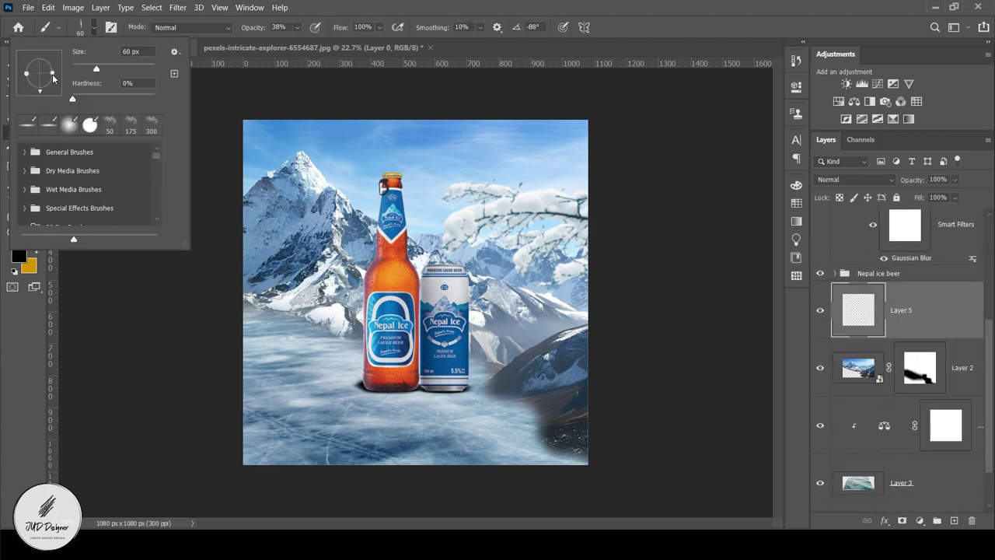
{"action": "scroll", "coordinate": [86, 186], "scroll_direction": "down", "scroll_amount": 2}
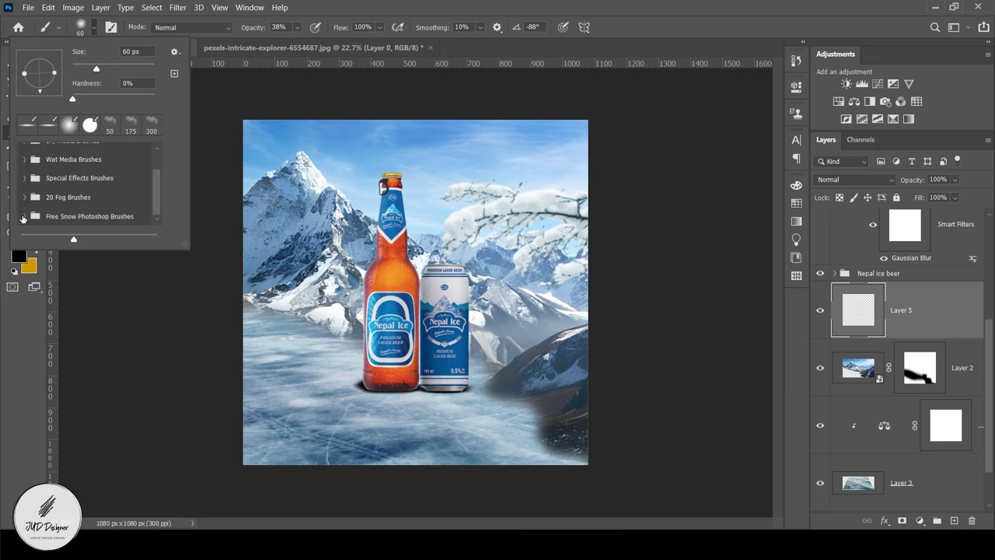
{"action": "left_click", "coordinate": [23, 199]}
{"action": "scroll", "coordinate": [77, 187], "scroll_direction": "down", "scroll_amount": 3}
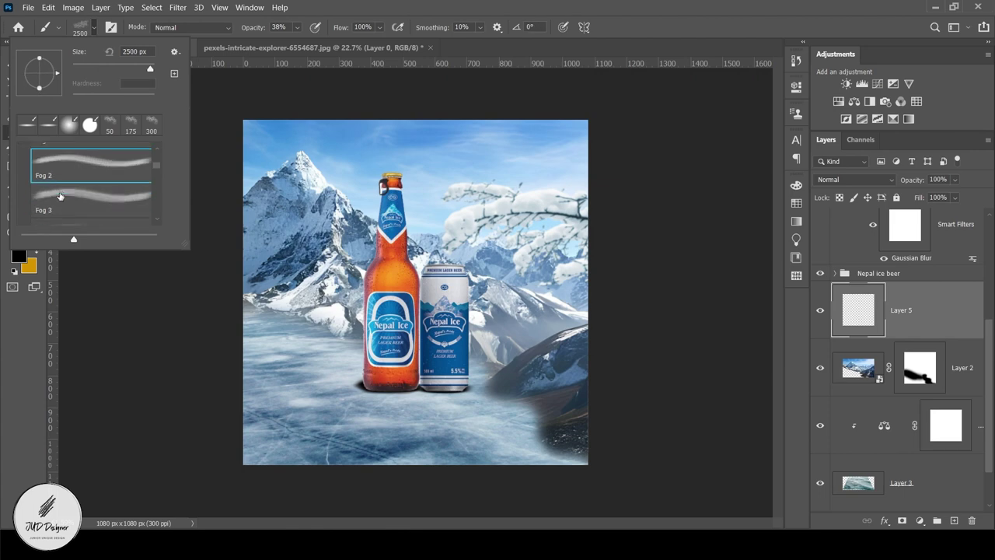
{"action": "left_click", "coordinate": [64, 192]}
{"action": "double_click", "coordinate": [64, 192]}
Compare Fog 4 and neighbouring fog brushes, settling on the 2500 px Fog 1 brush
{"action": "left_click", "coordinate": [93, 28]}
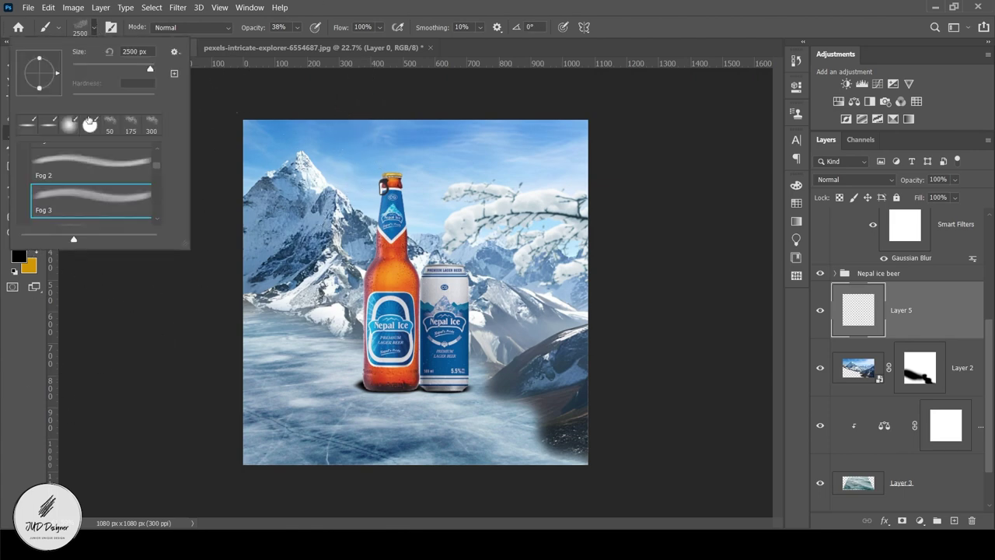
{"action": "scroll", "coordinate": [78, 186], "scroll_direction": "down", "scroll_amount": 1}
{"action": "left_click", "coordinate": [65, 200]}
{"action": "key", "text": "period"}
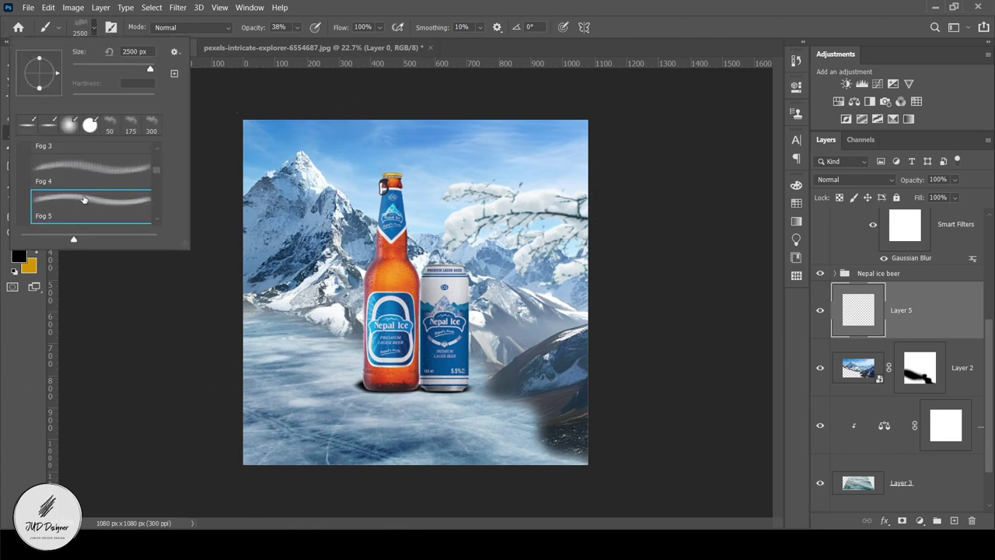
{"action": "key", "text": "comma"}
{"action": "key", "text": "comma"}
{"action": "scroll", "coordinate": [85, 160], "scroll_direction": "up", "scroll_amount": 2}
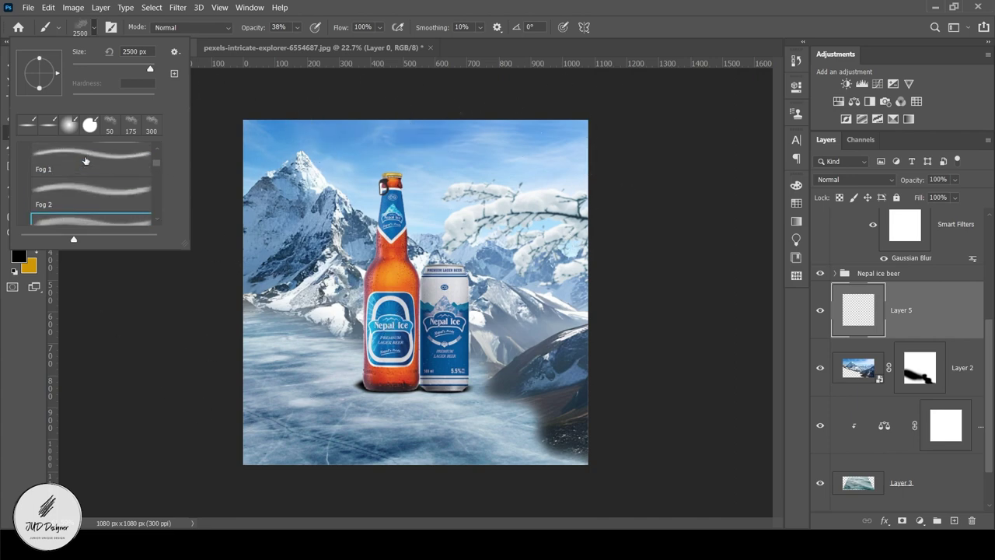
{"action": "key", "text": "comma"}
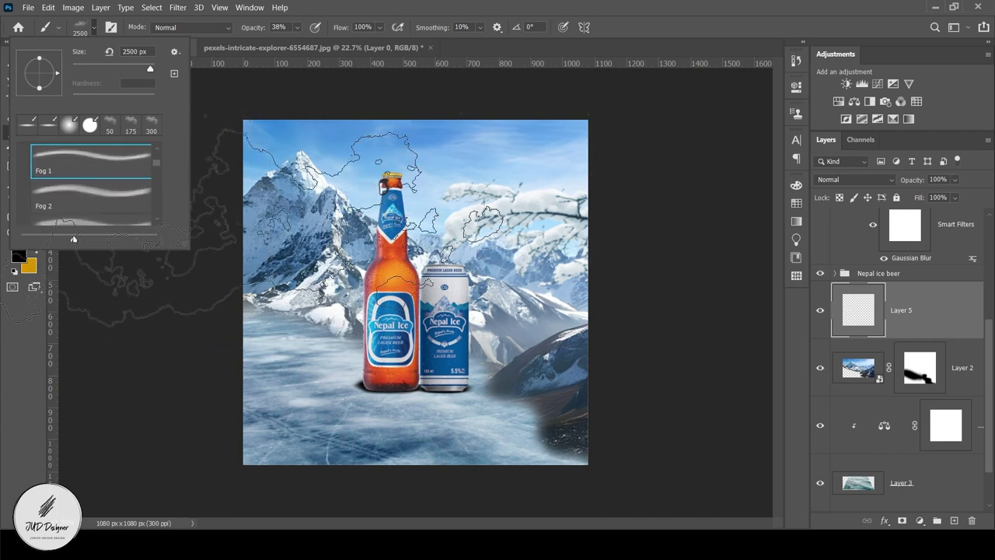
{"action": "key", "text": "Return"}
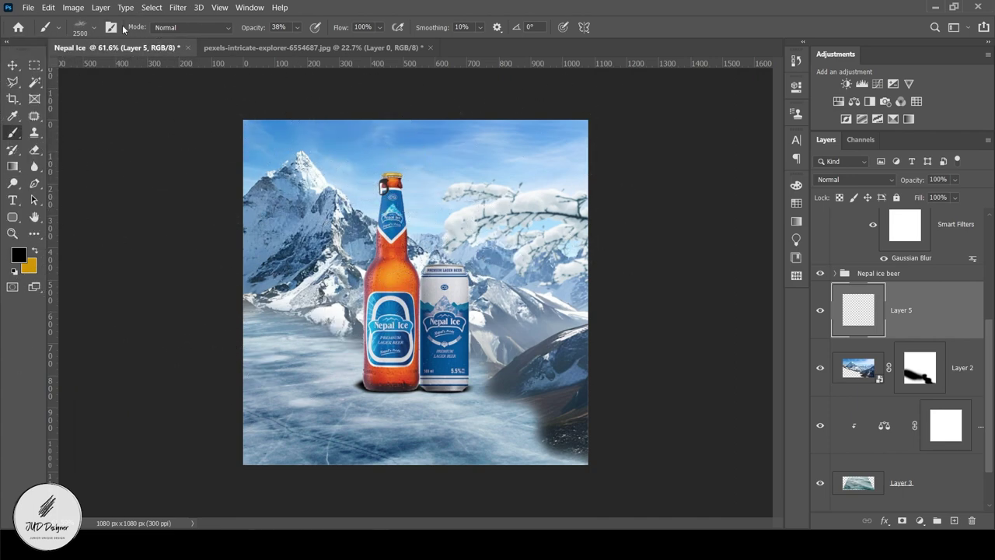
{"action": "left_click", "coordinate": [94, 26]}
Set white as the paint colour, raise brush opacity, and size the fog brush to 600 px
{"action": "left_click_drag", "start_coordinate": [98, 70], "coordinate": [101, 70]}
{"action": "key", "text": "Return"}
{"action": "left_click", "coordinate": [19, 254]}
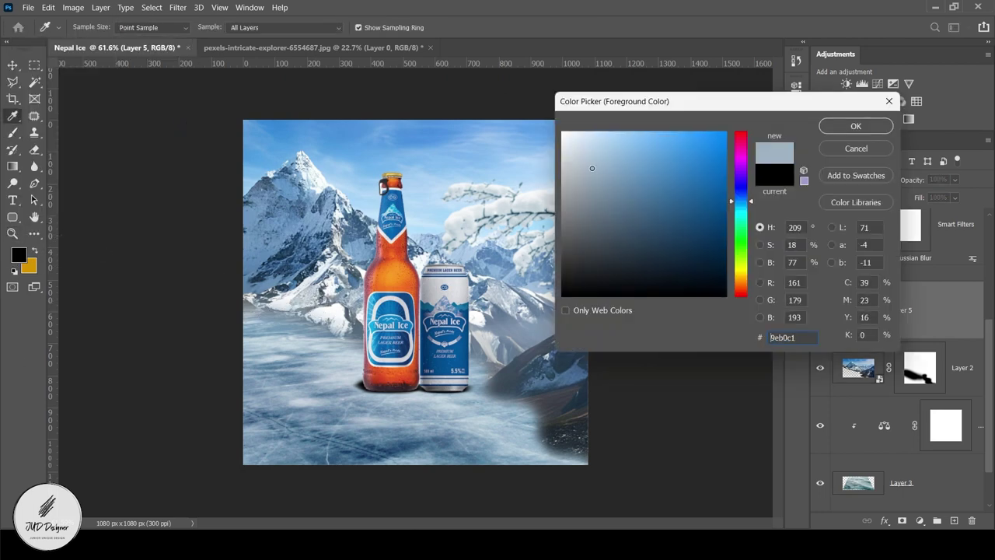
{"action": "left_click", "coordinate": [568, 138]}
{"action": "key", "text": "Return"}
{"action": "key", "text": "bracketright"}
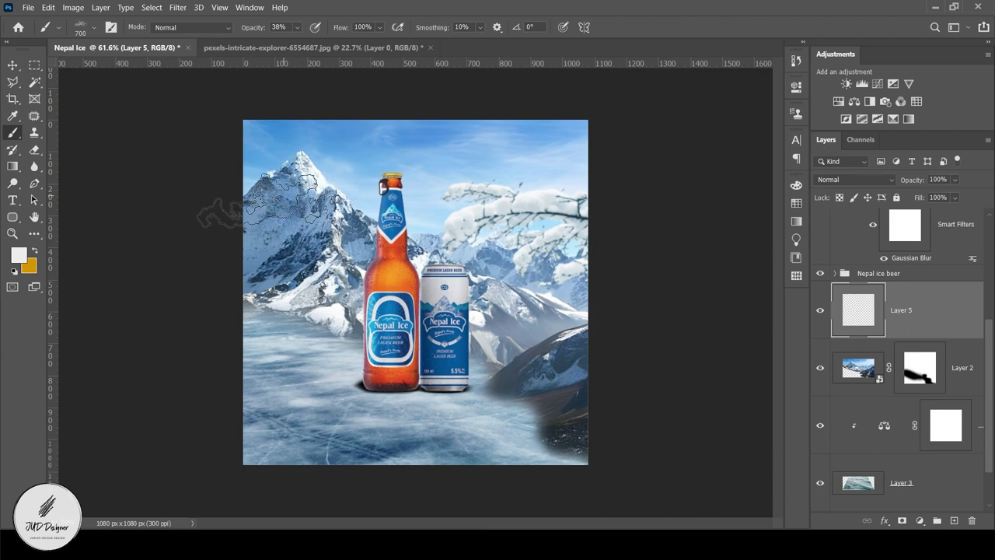
{"action": "key", "text": "bracketright"}
{"action": "key", "text": "bracketright"}
{"action": "left_click_drag", "start_coordinate": [245, 27], "coordinate": [262, 31]}
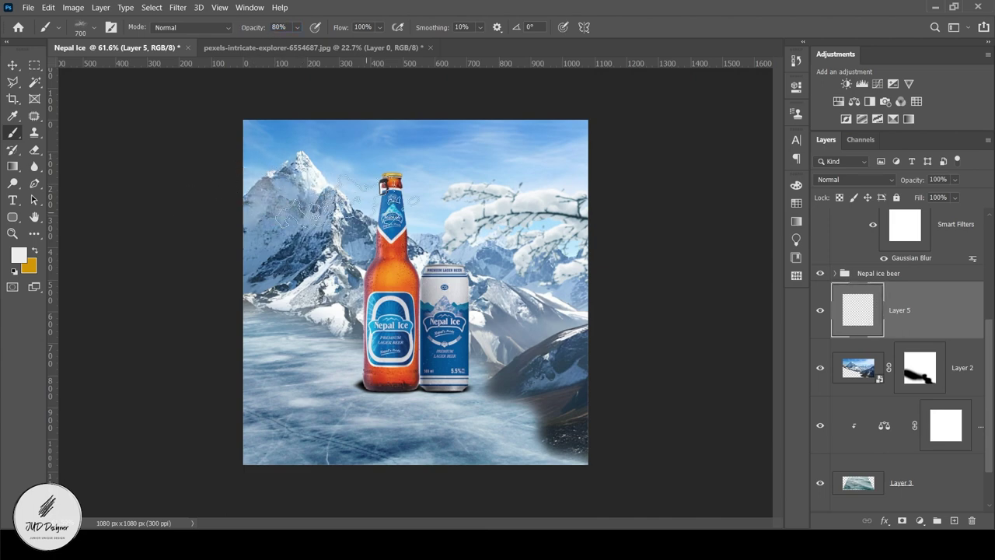
{"action": "key", "text": "bracketleft"}
{"action": "key", "text": "bracketleft"}
{"action": "key", "text": "bracketleft"}
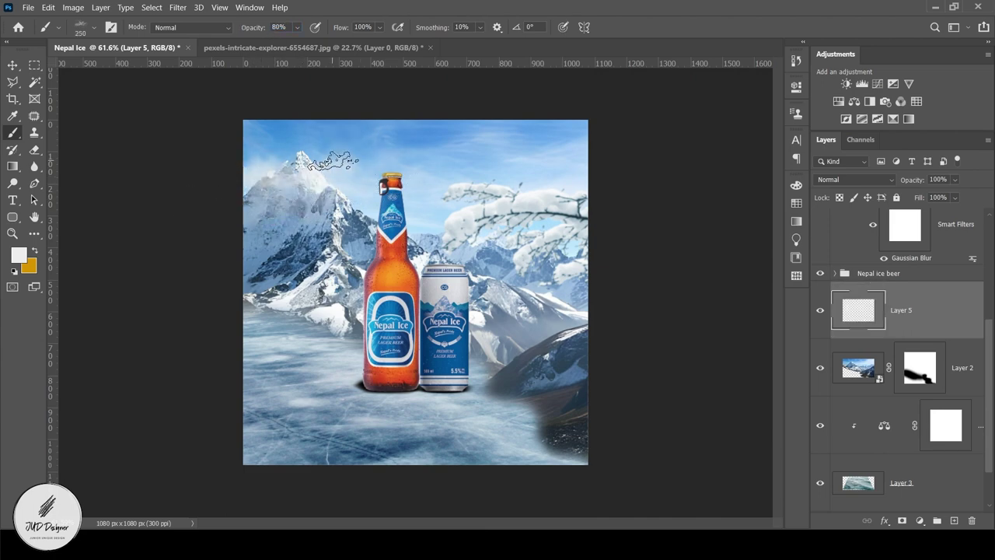
{"action": "key", "text": "bracketright"}
{"action": "key", "text": "bracketright"}
{"action": "key", "text": "bracketright"}
Paint white mist over the lower-right mountains, lower-left ice, and left mountain slope
{"action": "left_click_drag", "start_coordinate": [505, 280], "coordinate": [489, 354]}
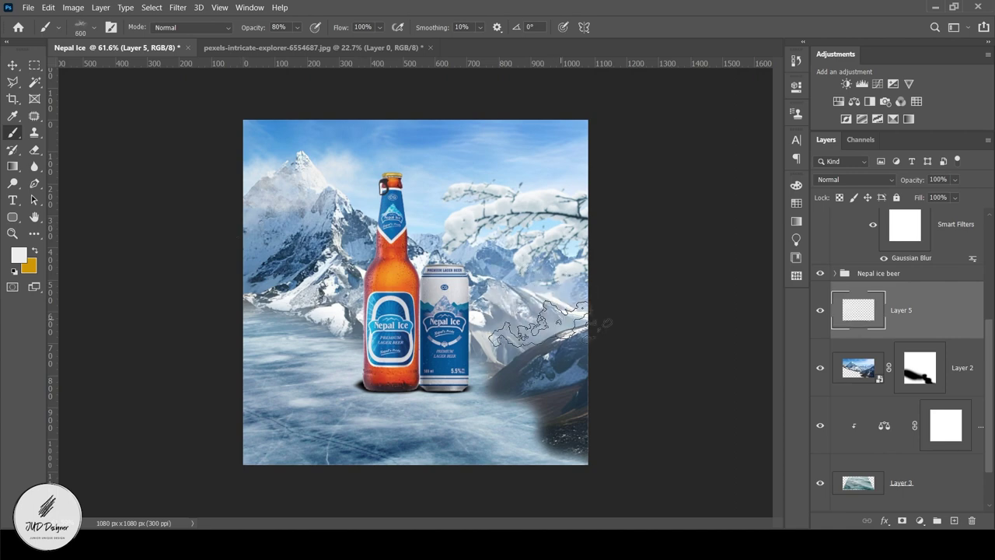
{"action": "key", "text": "bracketleft"}
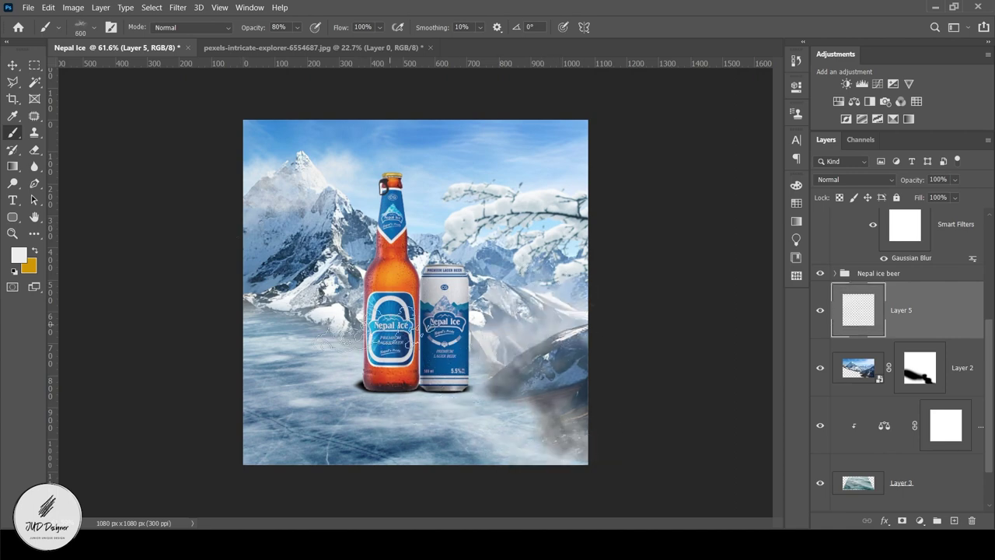
{"action": "left_click_drag", "start_coordinate": [357, 342], "coordinate": [342, 247]}
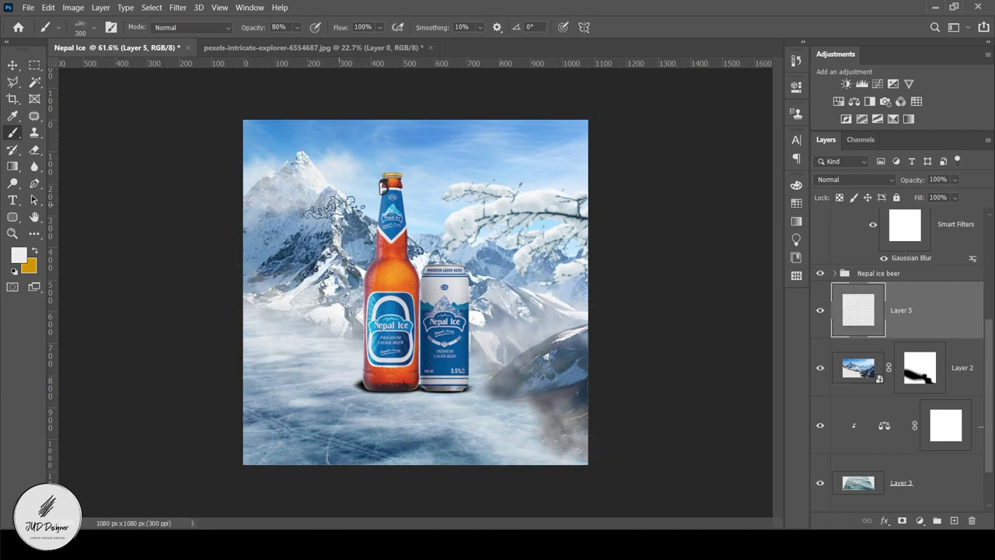
{"action": "scroll", "coordinate": [307, 144], "scroll_direction": "up", "scroll_amount": 2}
{"action": "scroll", "coordinate": [307, 144], "scroll_direction": "up", "scroll_amount": 2}
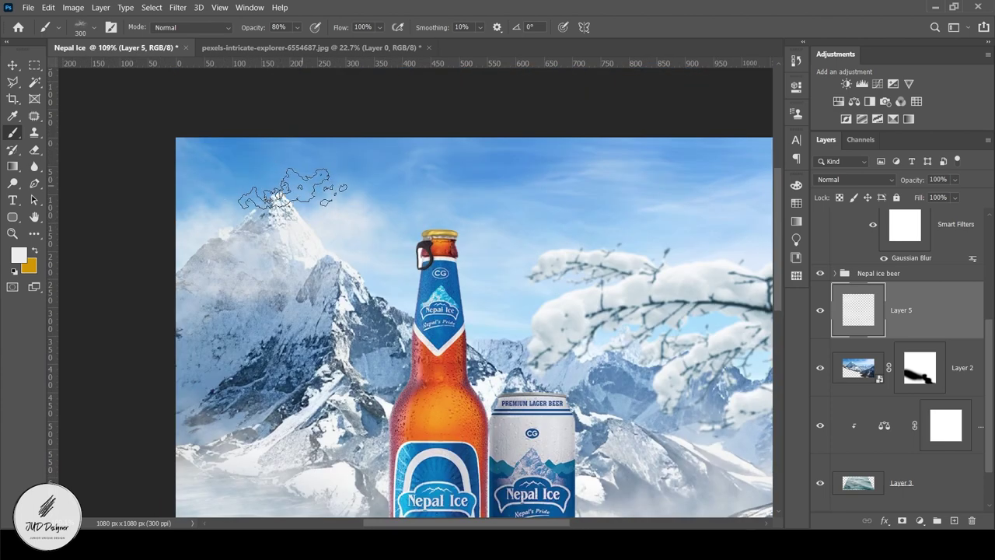
{"action": "key", "text": "bracketleft"}
{"action": "key", "text": "bracketleft"}
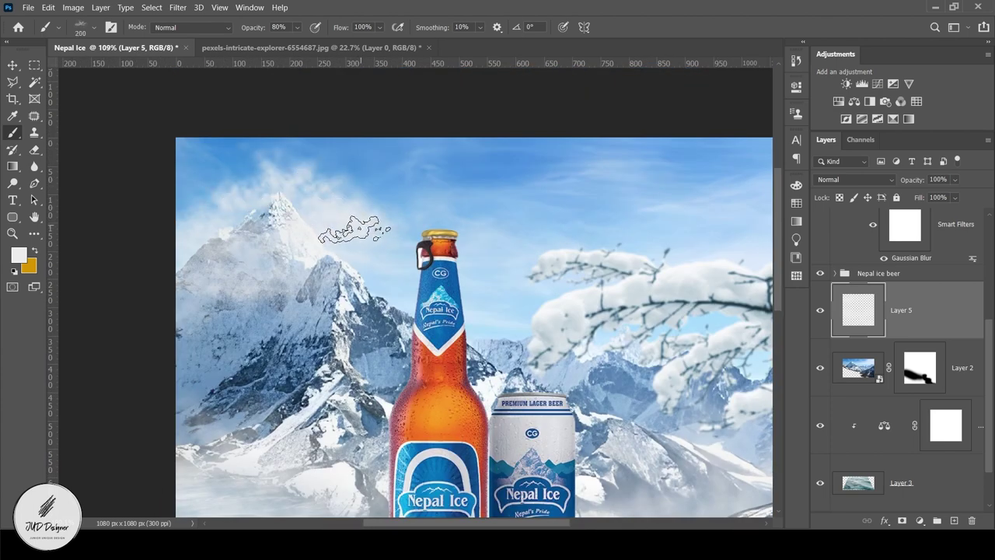
{"action": "left_click_drag", "start_coordinate": [212, 276], "coordinate": [340, 311]}
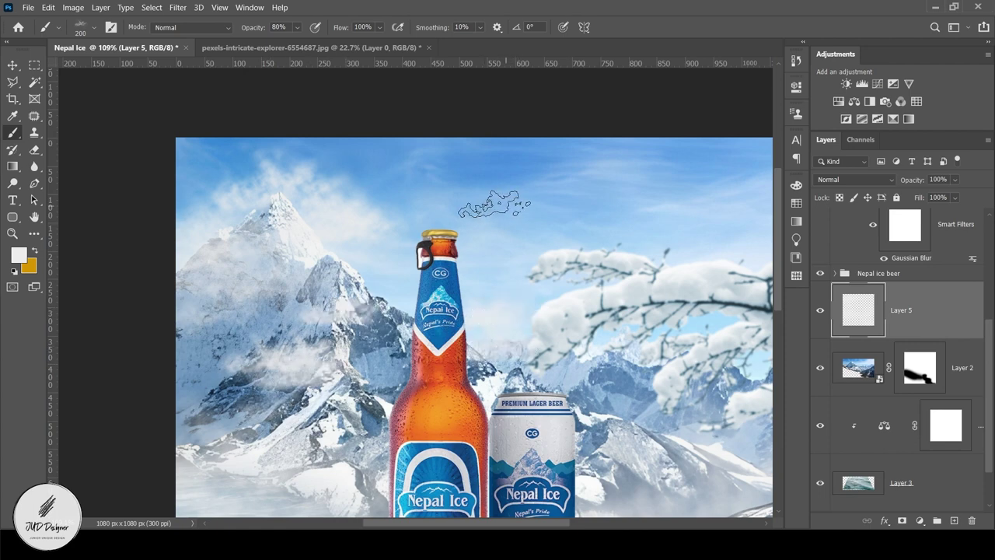
{"action": "key", "text": "bracketright"}
{"action": "key", "text": "bracketright"}
{"action": "key", "text": "bracketright"}
{"action": "key", "text": "bracketright"}
{"action": "key", "text": "bracketright"}
{"action": "key", "text": "bracketright"}
Paint a 300 px fog stroke over the mid-right toward the mountains, then review peaks and ice floor
{"action": "left_click_drag", "start_coordinate": [536, 210], "coordinate": [398, 201]}
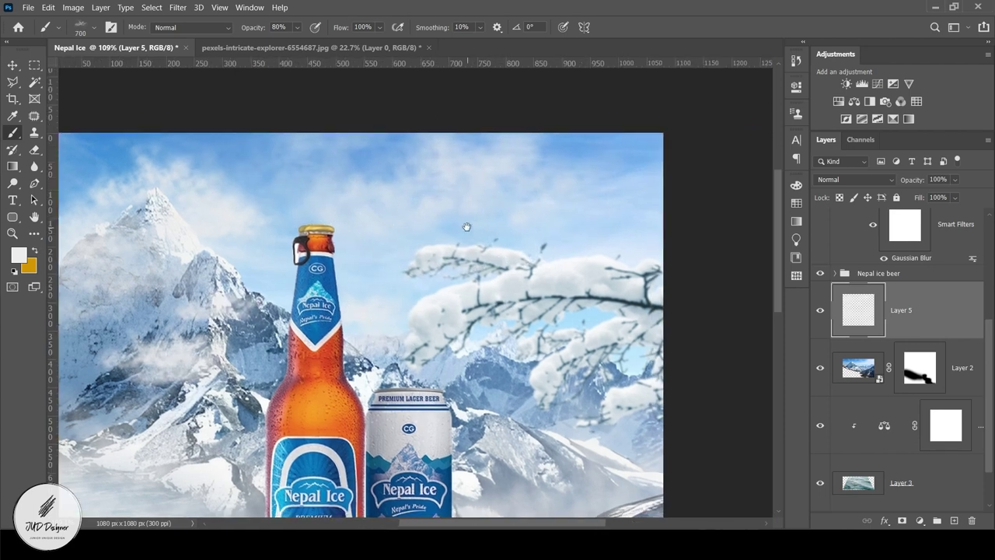
{"action": "left_click_drag", "start_coordinate": [598, 140], "coordinate": [578, 4]}
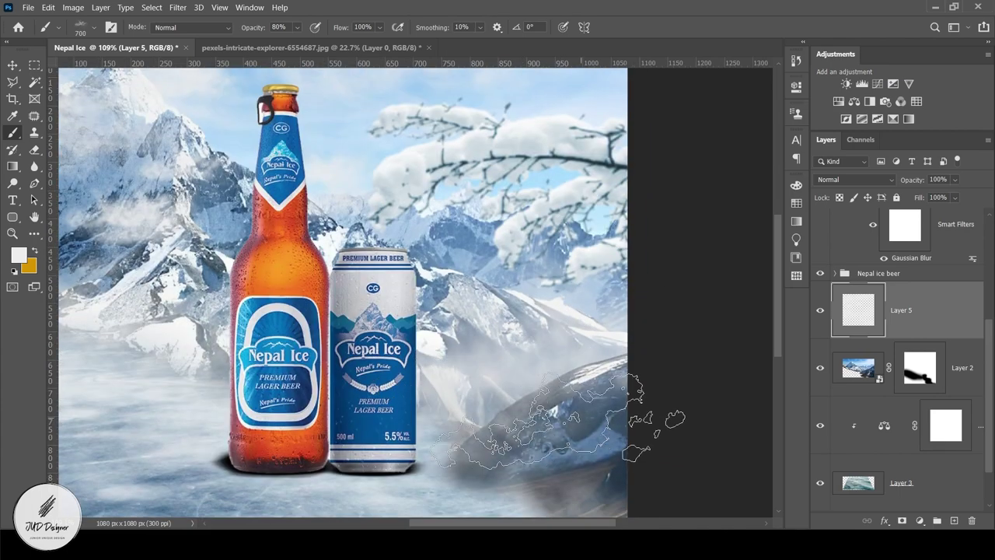
{"action": "scroll", "coordinate": [540, 478], "scroll_direction": "down", "scroll_amount": 3}
{"action": "key", "text": "bracketleft"}
{"action": "key", "text": "bracketleft"}
{"action": "key", "text": "bracketleft"}
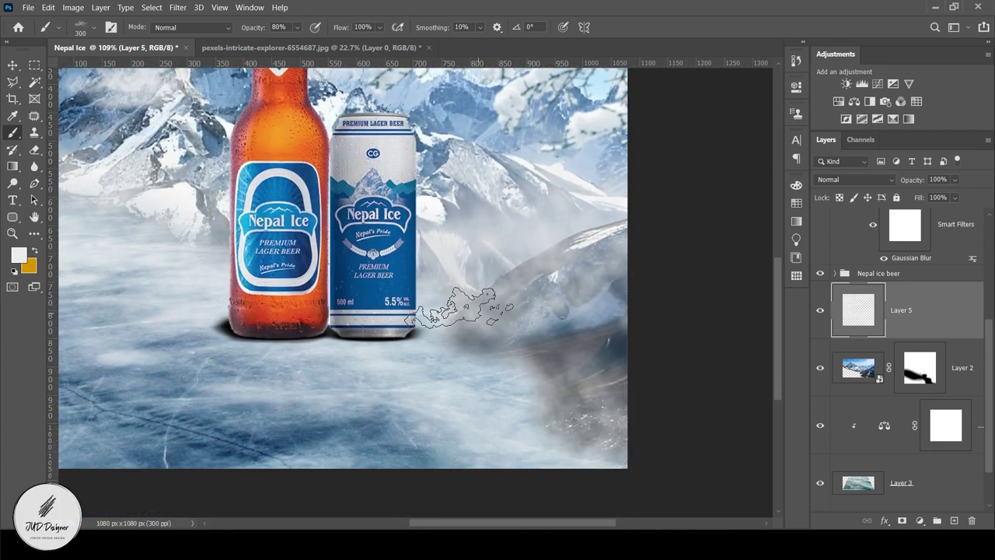
{"action": "mouse_move", "coordinate": [515, 357]}
{"action": "left_mouse_down"}
{"action": "mouse_move", "coordinate": [589, 444]}
{"action": "mouse_move", "coordinate": [575, 326]}
{"action": "mouse_move", "coordinate": [505, 342]}
{"action": "mouse_move", "coordinate": [488, 243]}
{"action": "mouse_move", "coordinate": [576, 335]}
{"action": "left_mouse_up"}
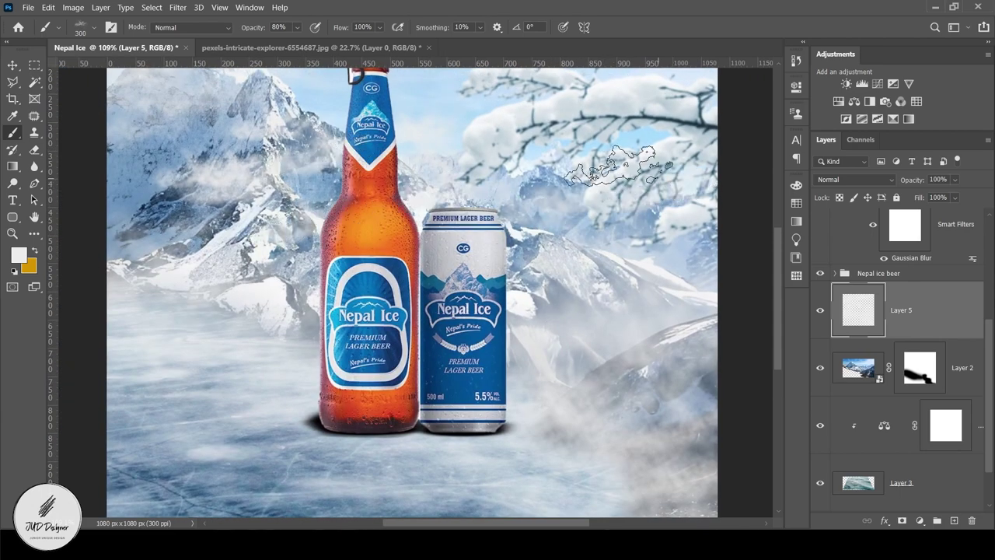
{"action": "left_click_drag", "start_coordinate": [574, 158], "coordinate": [551, 343]}
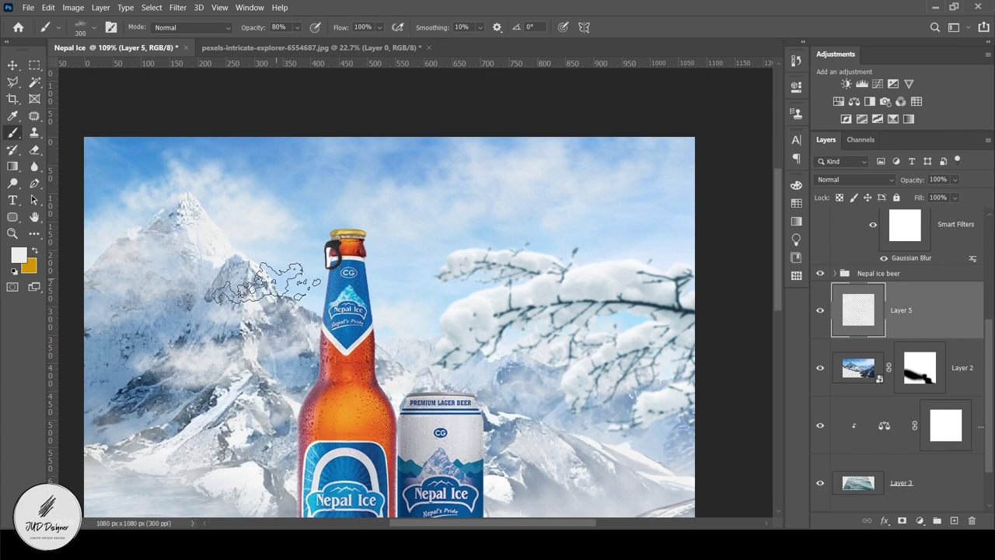
{"action": "key", "text": "bracketleft"}
{"action": "key", "text": "bracketleft"}
{"action": "key", "text": "bracketleft"}
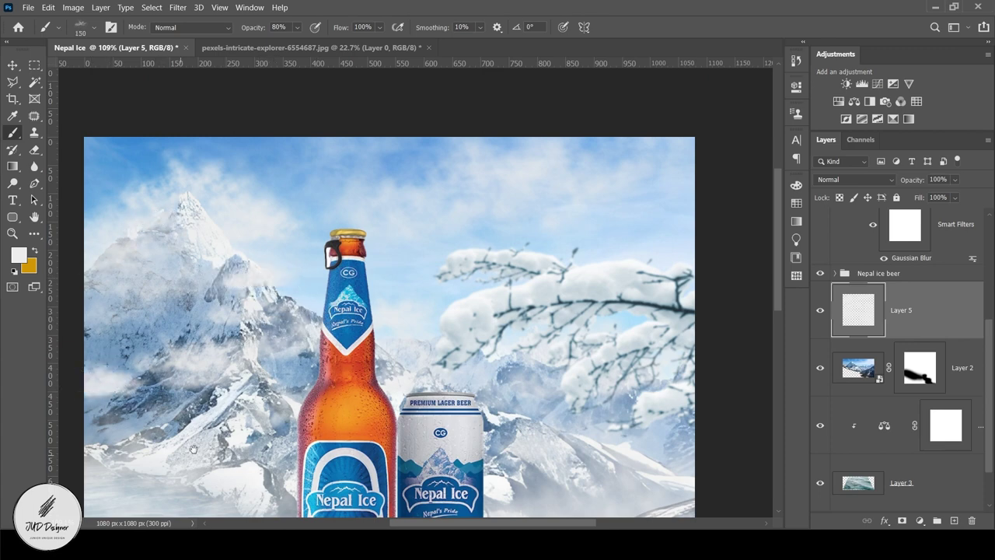
{"action": "left_click_drag", "start_coordinate": [194, 449], "coordinate": [279, 254]}
{"action": "scroll", "coordinate": [600, 395], "scroll_direction": "down", "scroll_amount": 3}
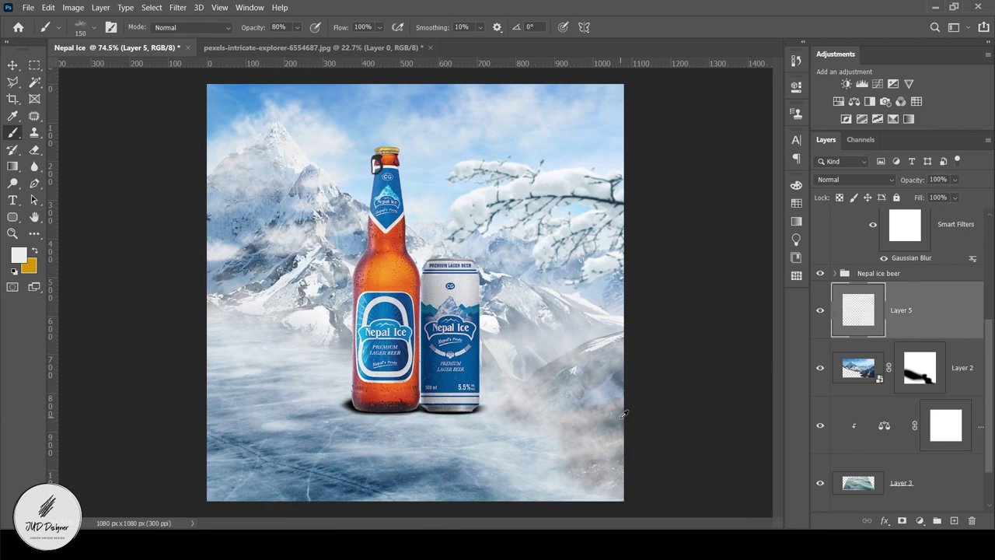
Pick a Free Snow brush, add a new layer for snow, and size the brush to 1300 px
{"action": "left_click", "coordinate": [84, 31]}
{"action": "scroll", "coordinate": [47, 186], "scroll_direction": "up", "scroll_amount": 2}
{"action": "left_click", "coordinate": [24, 197]}
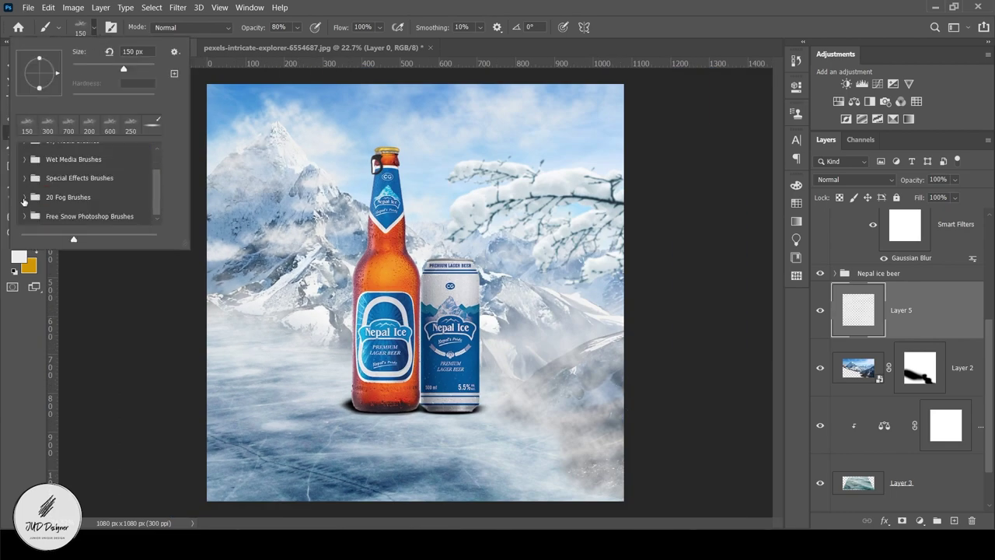
{"action": "left_click", "coordinate": [24, 215]}
{"action": "scroll", "coordinate": [85, 186], "scroll_direction": "down", "scroll_amount": 2}
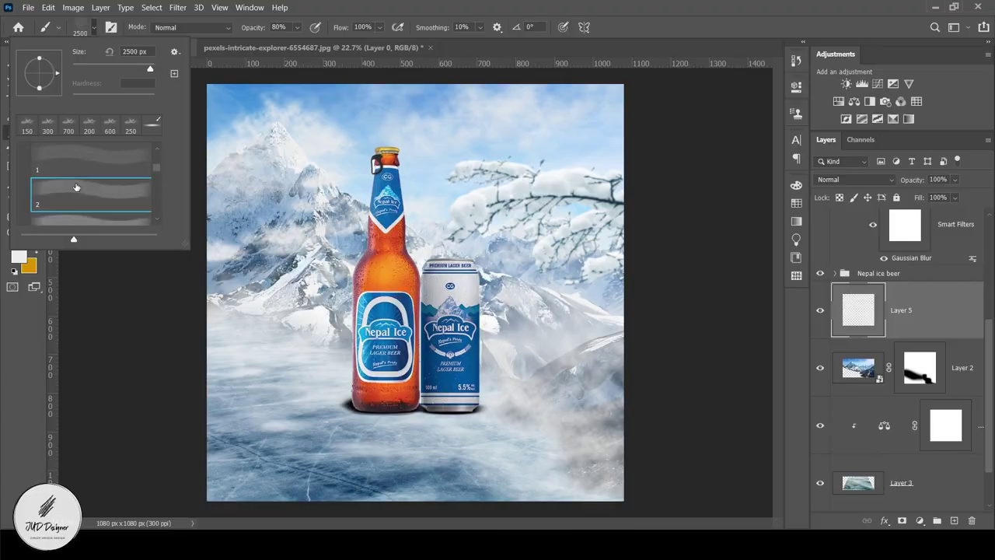
{"action": "scroll", "coordinate": [85, 186], "scroll_direction": "down", "scroll_amount": 1}
{"action": "left_click", "coordinate": [91, 198]}
{"action": "key", "text": "Return"}
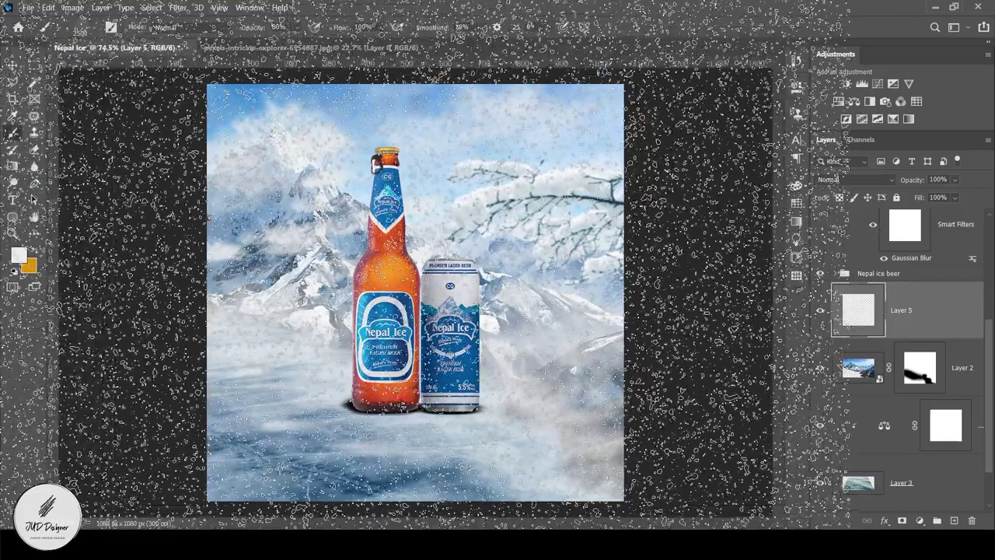
{"action": "key", "text": "bracketleft"}
{"action": "key", "text": "bracketleft"}
{"action": "key", "text": "bracketleft"}
{"action": "key", "text": "bracketleft"}
{"action": "key", "text": "bracketleft"}
{"action": "key", "text": "bracketleft"}
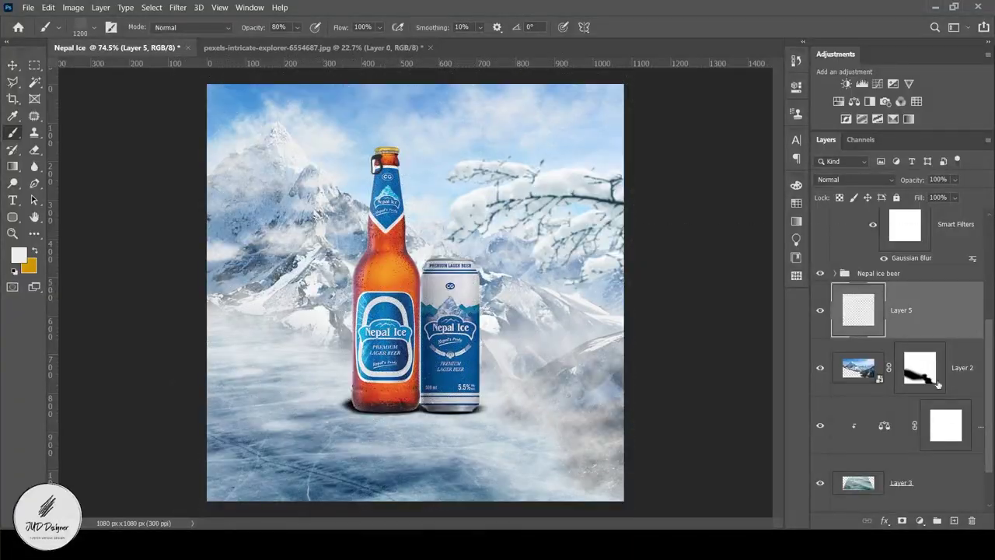
{"action": "left_click", "coordinate": [953, 520]}
{"action": "key", "text": "bracketright"}
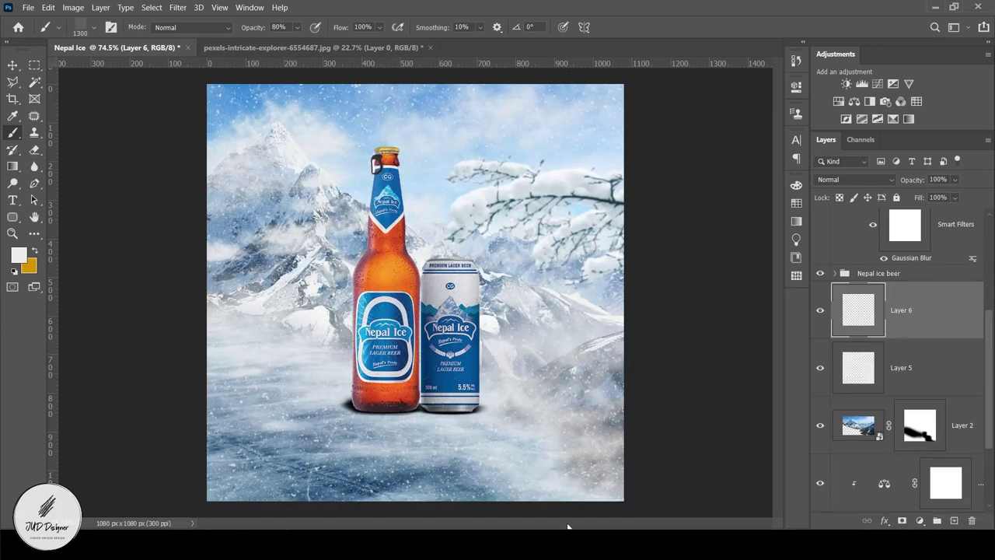
Move Layer 6 into the Nepal ice beer group and rename it Snow
{"action": "key", "text": "v"}
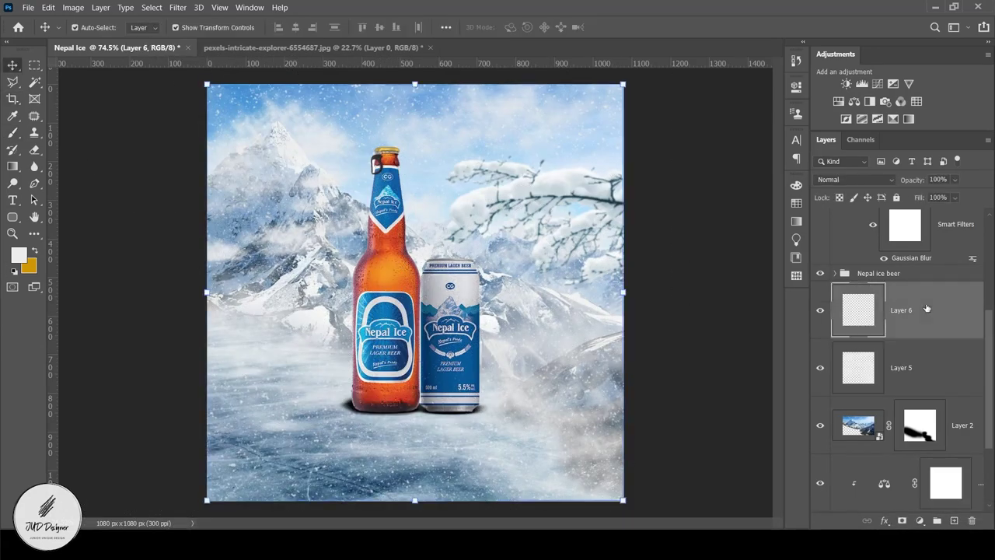
{"action": "mouse_move", "coordinate": [926, 310]}
{"action": "left_mouse_down"}
{"action": "mouse_move", "coordinate": [872, 315]}
{"action": "mouse_move", "coordinate": [881, 191]}
{"action": "mouse_move", "coordinate": [863, 341]}
{"action": "left_mouse_up"}
{"action": "left_click", "coordinate": [834, 341]}
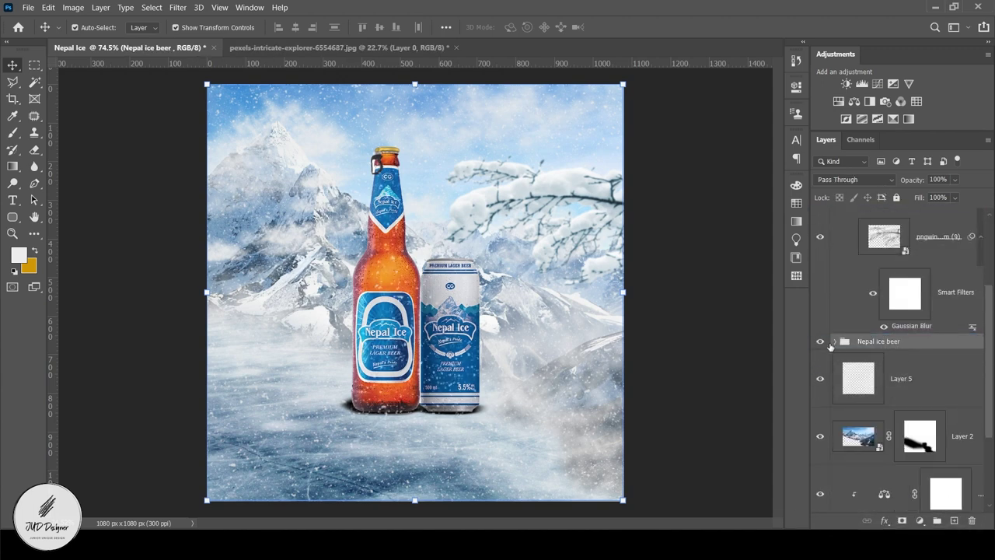
{"action": "left_click", "coordinate": [835, 341]}
{"action": "left_click", "coordinate": [929, 316]}
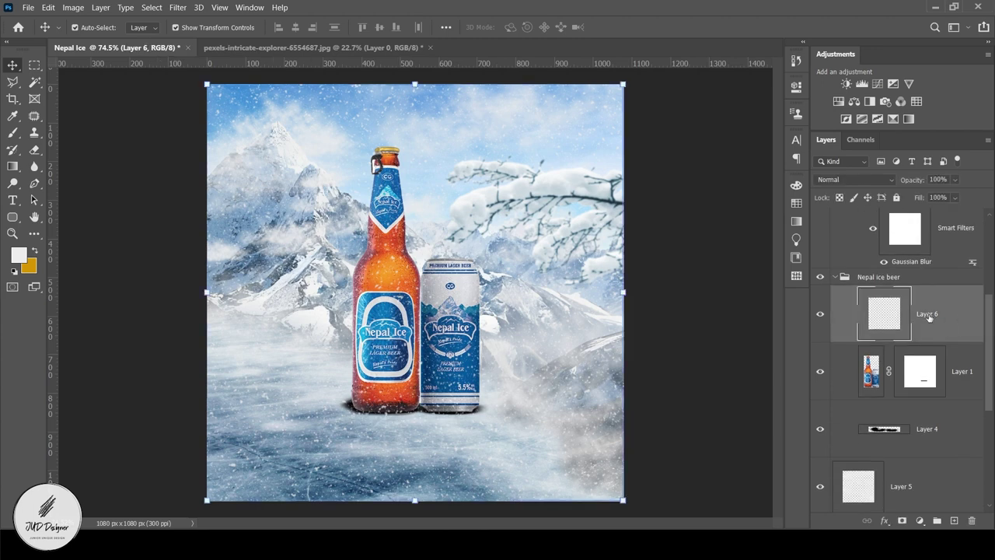
{"action": "type", "text": "Snow"}
{"action": "key", "text": "Return"}
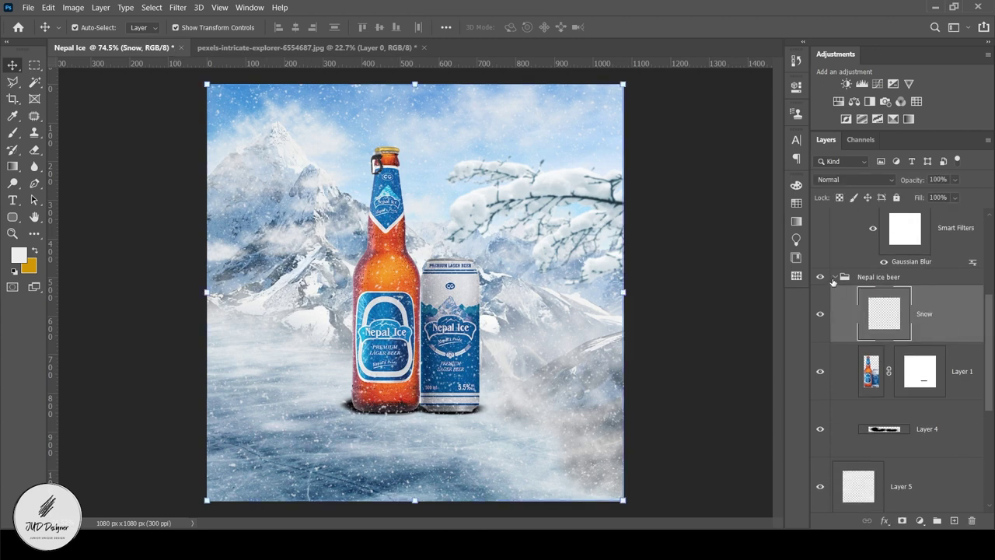
Rename Layer 5 to Fog and collapse the Tree group
{"action": "left_click", "coordinate": [834, 278]}
{"action": "scroll", "coordinate": [863, 311], "scroll_direction": "down", "scroll_amount": 1}
{"action": "double_click", "coordinate": [906, 295]}
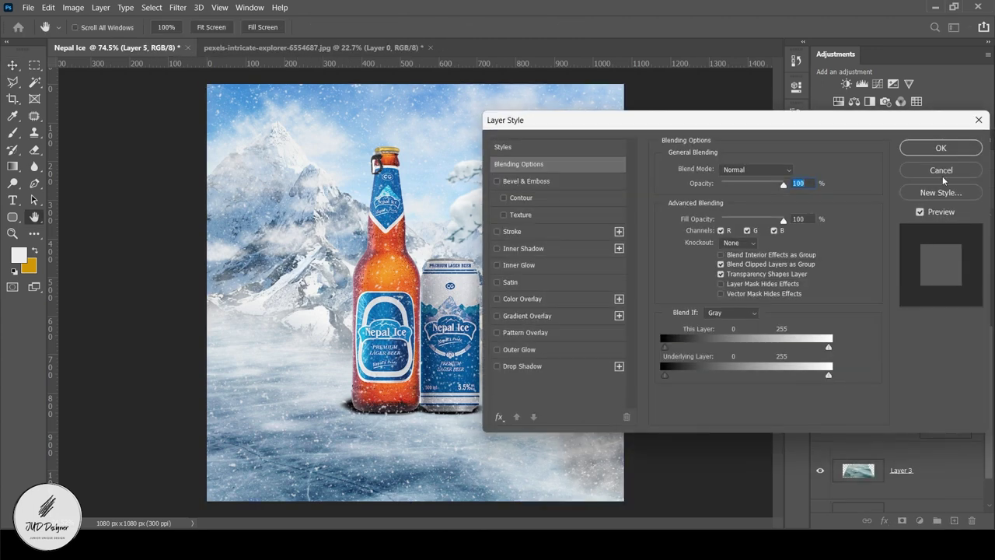
{"action": "left_click", "coordinate": [941, 172]}
{"action": "type", "text": "Fog"}
{"action": "key", "text": "Return"}
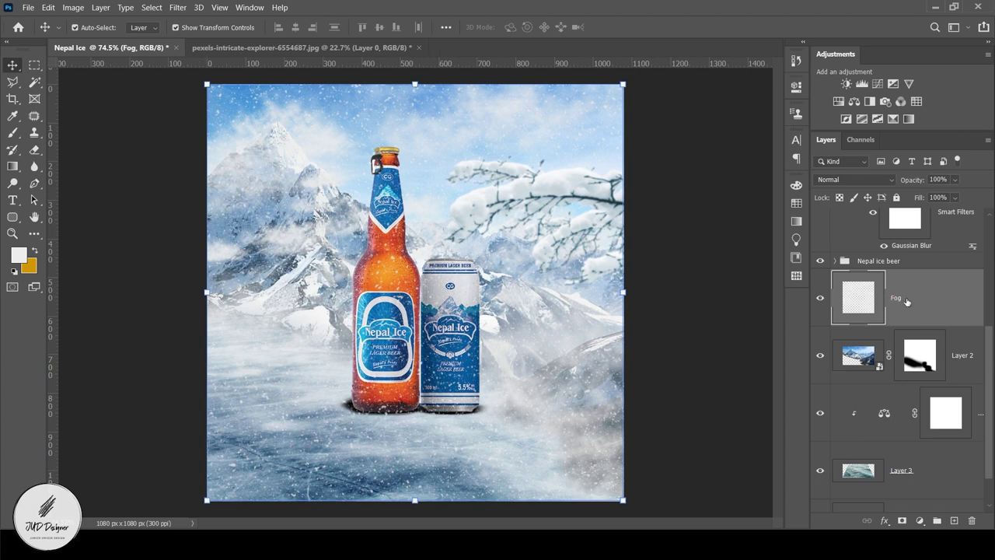
{"action": "left_click", "coordinate": [690, 305]}
{"action": "scroll", "coordinate": [941, 379], "scroll_direction": "up", "scroll_amount": 3}
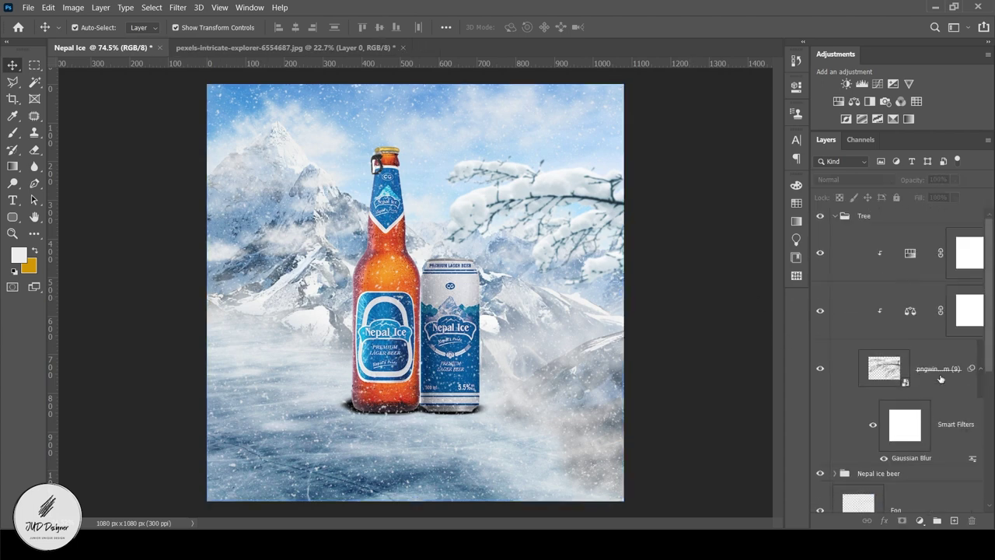
{"action": "left_click", "coordinate": [835, 216]}
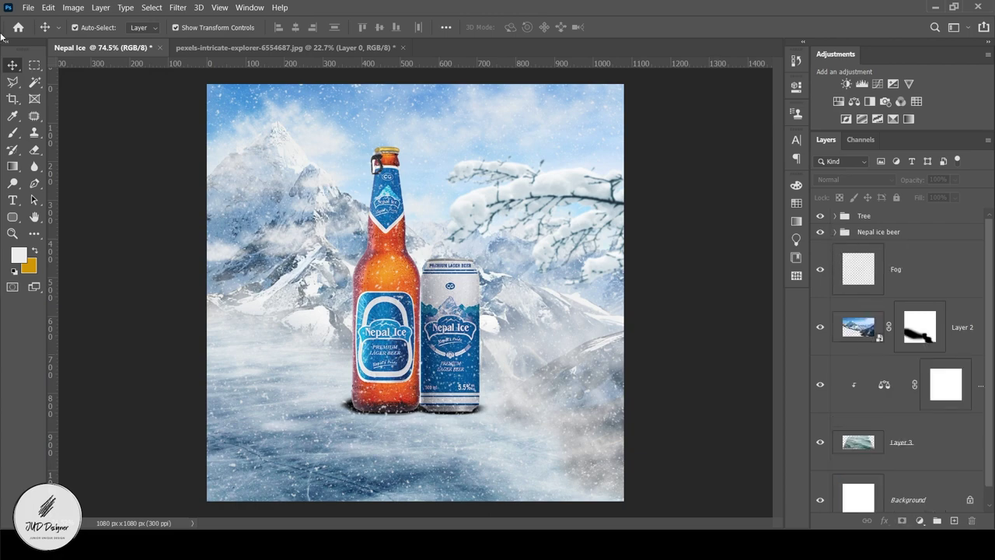
{"action": "left_click", "coordinate": [27, 7]}
Place the ice-cube image (pngwing.com (4)) and scale it beside the can
{"action": "left_click", "coordinate": [62, 254]}
{"action": "double_click", "coordinate": [263, 334]}
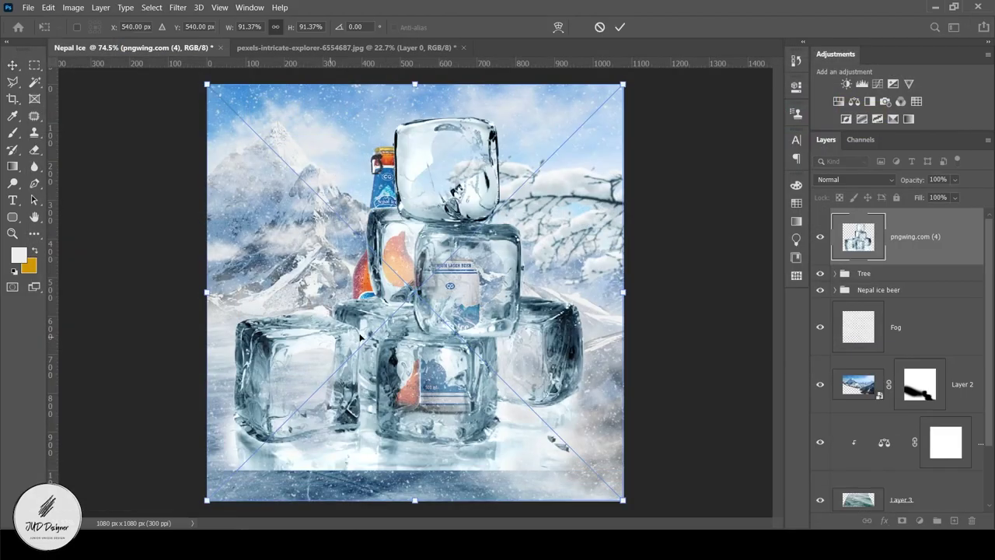
{"action": "mouse_move", "coordinate": [204, 293]}
{"action": "left_mouse_down"}
{"action": "mouse_move", "coordinate": [474, 295]}
{"action": "mouse_move", "coordinate": [500, 387]}
{"action": "left_mouse_up"}
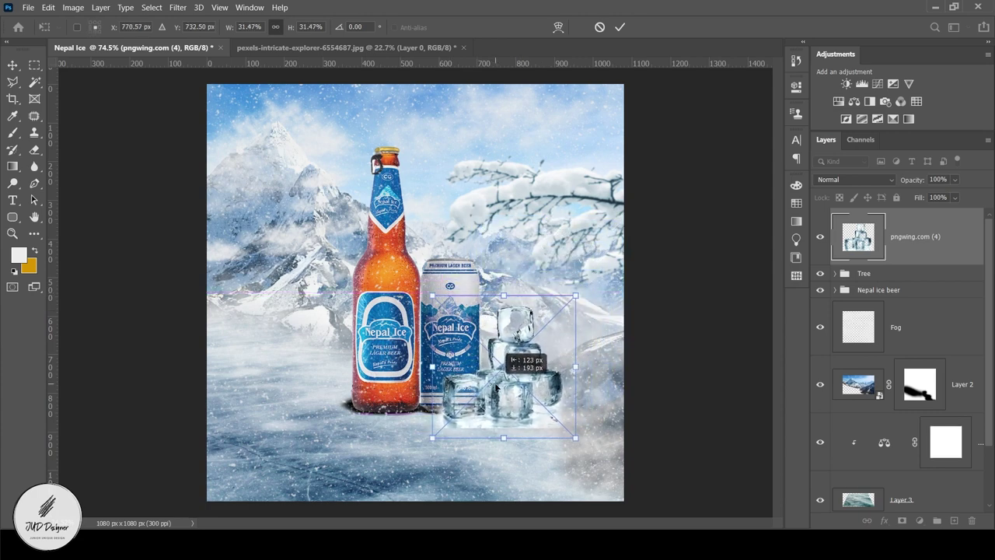
{"action": "key", "text": "Return"}
Add a layer mask to the ice cubes and set a 90 px Soft Round black brush
{"action": "left_click", "coordinate": [902, 520]}
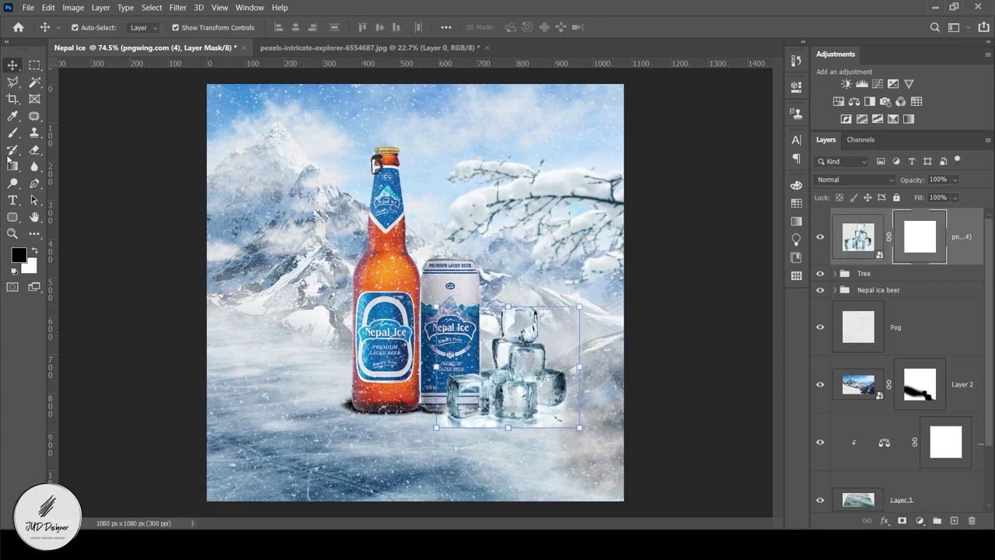
{"action": "left_click", "coordinate": [12, 133]}
{"action": "left_click", "coordinate": [94, 27]}
{"action": "left_click", "coordinate": [95, 28]}
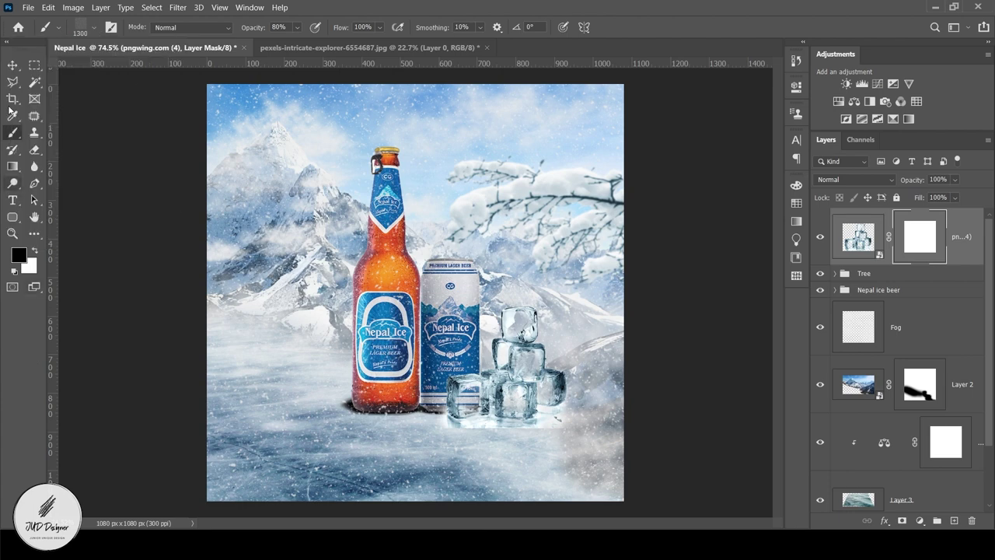
{"action": "scroll", "coordinate": [152, 182], "scroll_direction": "up", "scroll_amount": 3}
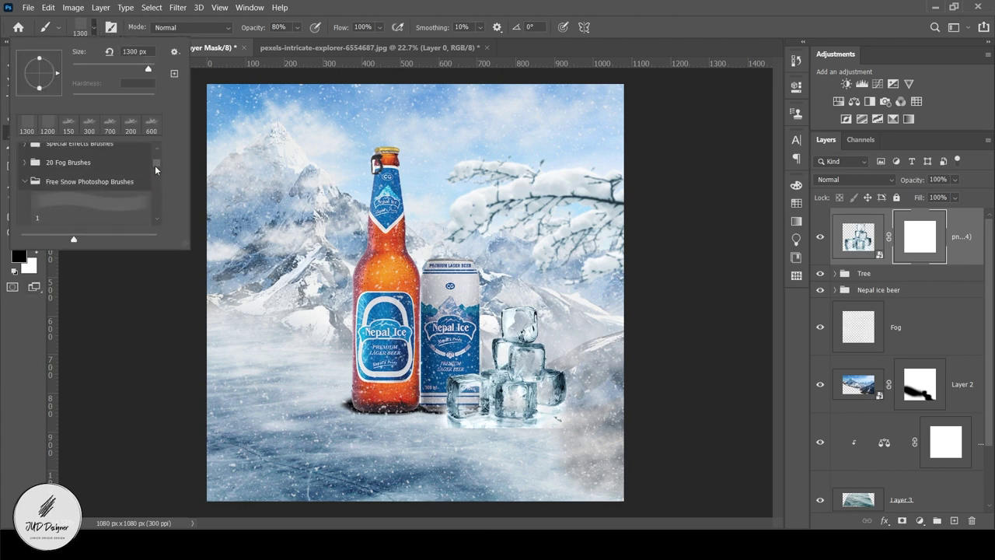
{"action": "scroll", "coordinate": [155, 168], "scroll_direction": "up", "scroll_amount": 3}
{"action": "scroll", "coordinate": [155, 168], "scroll_direction": "up", "scroll_amount": 3}
{"action": "scroll", "coordinate": [117, 166], "scroll_direction": "up", "scroll_amount": 3}
{"action": "double_click", "coordinate": [70, 165]}
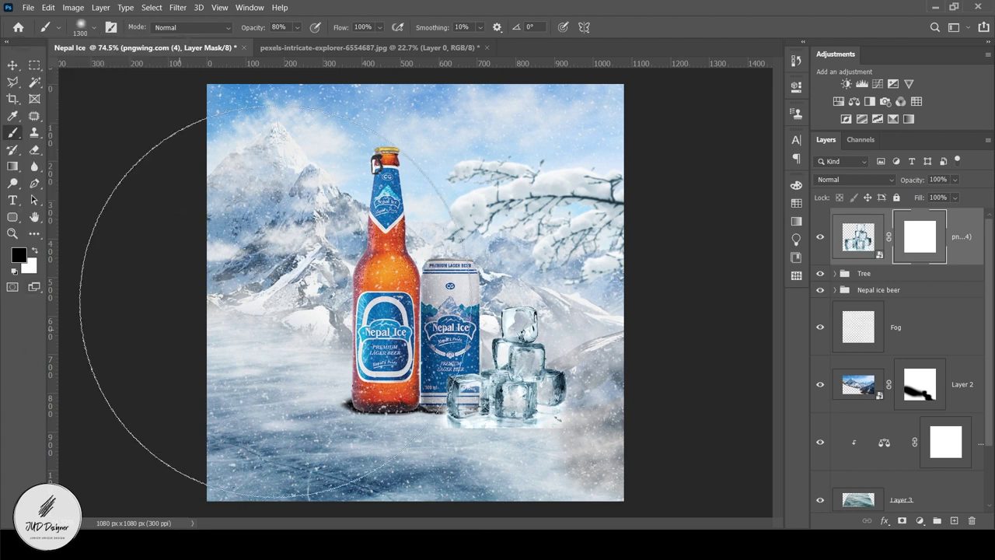
{"action": "key", "text": "bracketleft"}
{"action": "key", "text": "bracketleft"}
{"action": "key", "text": "bracketleft"}
{"action": "key", "text": "bracketleft"}
{"action": "key", "text": "bracketleft"}
{"action": "key", "text": "bracketleft"}
{"action": "left_click", "coordinate": [95, 29]}
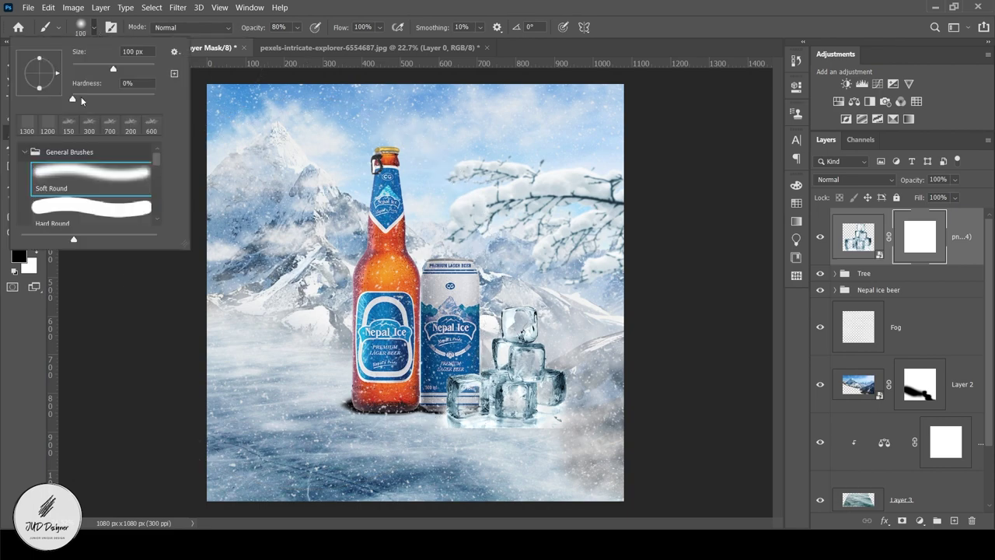
{"action": "key", "text": "Return"}
{"action": "key", "text": "bracketleft"}
{"action": "scroll", "coordinate": [490, 451], "scroll_direction": "up", "scroll_amount": 5}
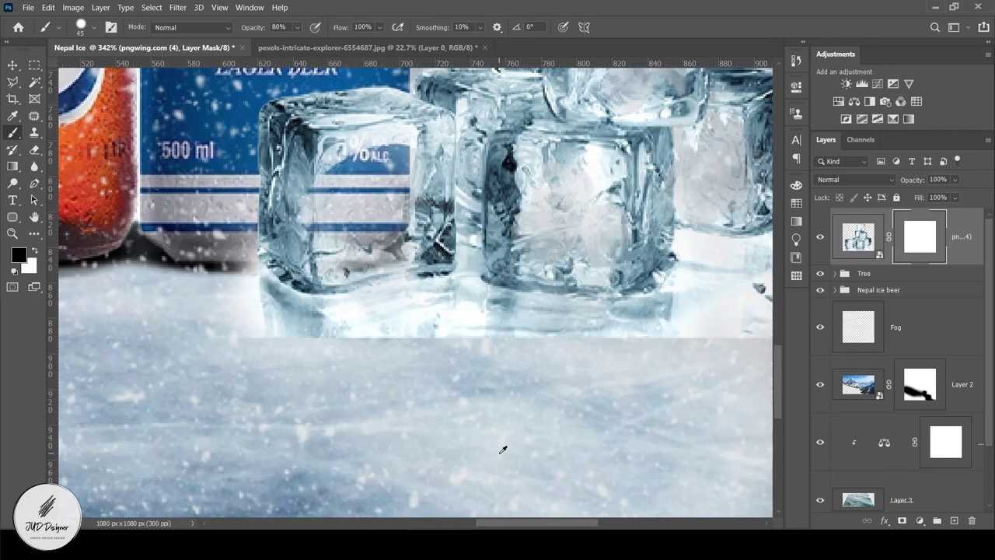
Mask out the white glow and bright edges around the ice cubes at 80% opacity
{"action": "left_click_drag", "start_coordinate": [396, 371], "coordinate": [81, 375]}
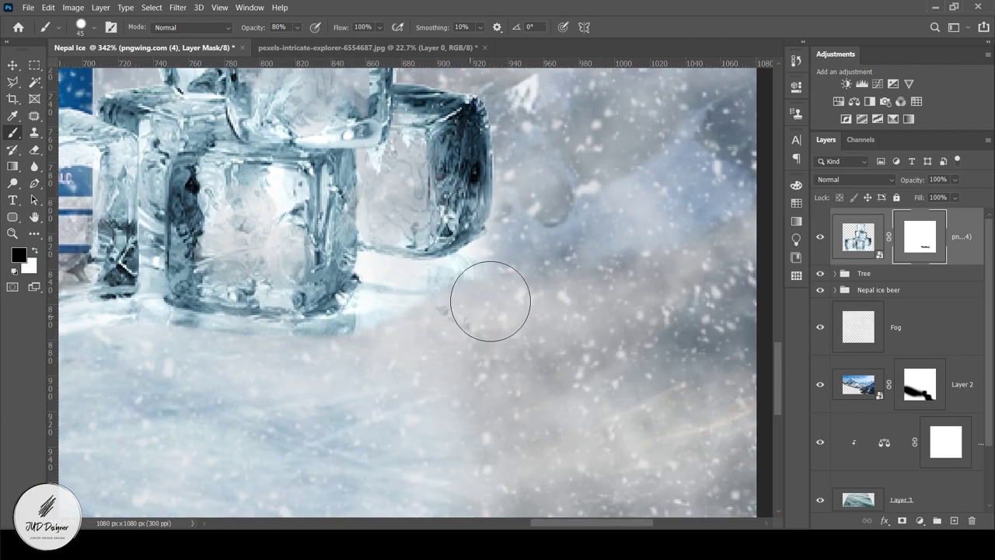
{"action": "left_click_drag", "start_coordinate": [489, 300], "coordinate": [407, 322]}
{"action": "key", "text": "bracketleft"}
{"action": "key", "text": "bracketleft"}
{"action": "key", "text": "bracketleft"}
{"action": "scroll", "coordinate": [497, 249], "scroll_direction": "up", "scroll_amount": 5}
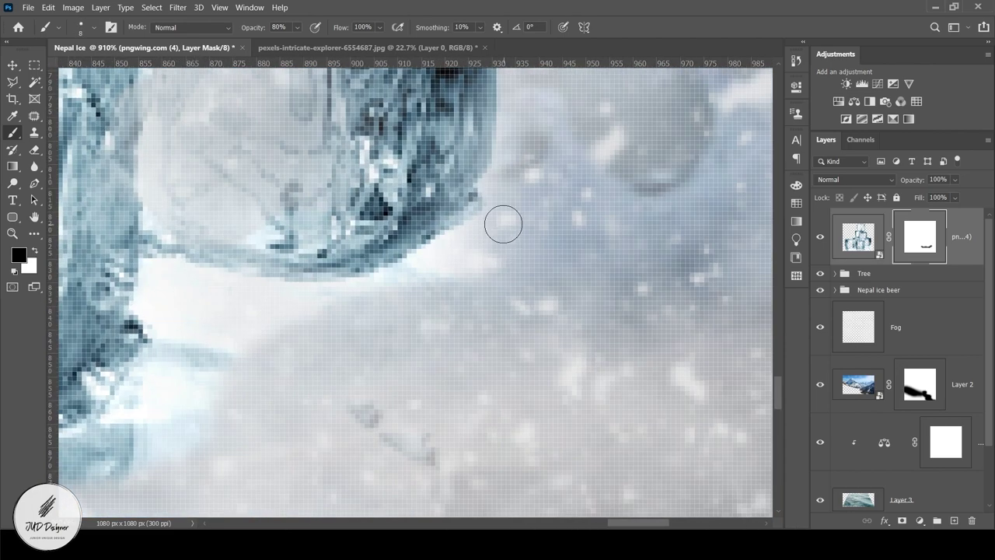
{"action": "left_click_drag", "start_coordinate": [500, 230], "coordinate": [448, 260]}
{"action": "mouse_move", "coordinate": [380, 294]}
{"action": "left_mouse_down"}
{"action": "mouse_move", "coordinate": [161, 300]}
{"action": "mouse_move", "coordinate": [309, 296]}
{"action": "left_mouse_up"}
{"action": "scroll", "coordinate": [583, 248], "scroll_direction": "left", "scroll_amount": 5}
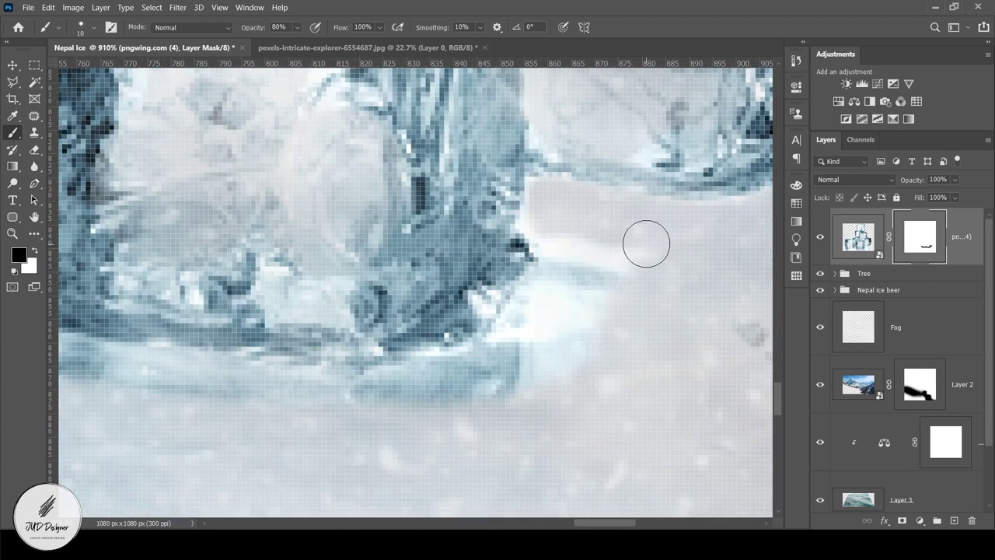
{"action": "mouse_move", "coordinate": [646, 244]}
{"action": "left_mouse_down"}
{"action": "mouse_move", "coordinate": [591, 297]}
{"action": "mouse_move", "coordinate": [700, 293]}
{"action": "mouse_move", "coordinate": [548, 224]}
{"action": "mouse_move", "coordinate": [471, 355]}
{"action": "mouse_move", "coordinate": [513, 390]}
{"action": "left_mouse_up"}
{"action": "scroll", "coordinate": [379, 388], "scroll_direction": "down", "scroll_amount": 3}
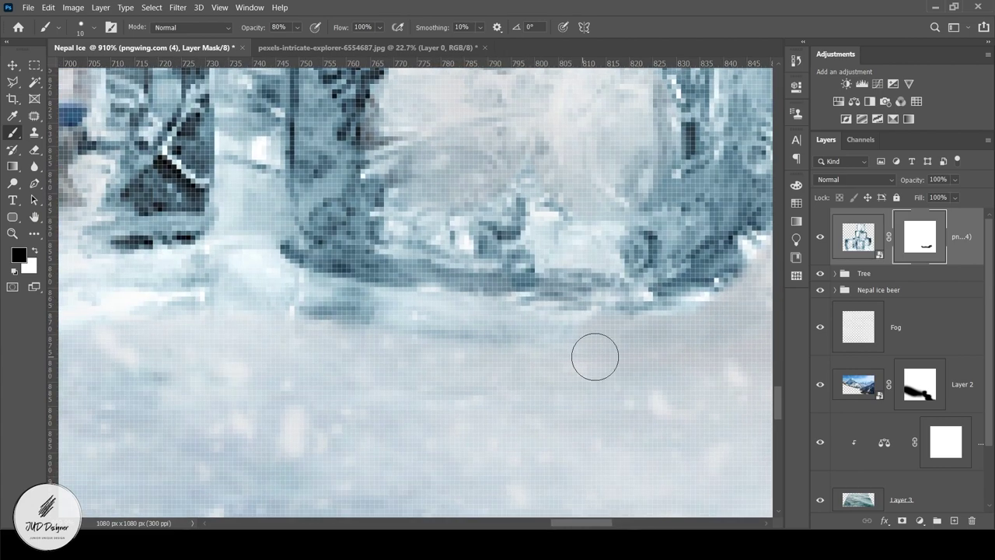
{"action": "scroll", "coordinate": [313, 337], "scroll_direction": "down", "scroll_amount": 1}
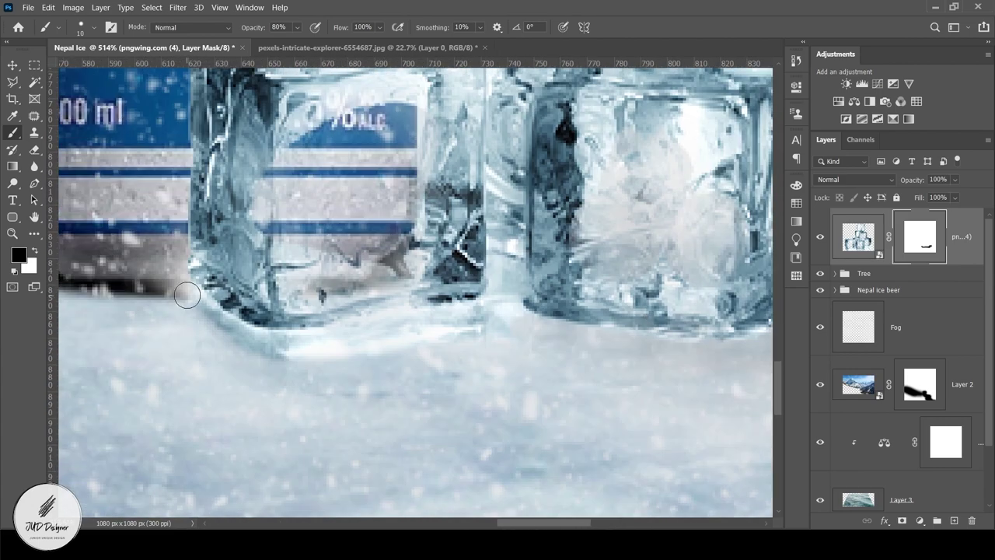
Mask along the cube bases with a slightly larger brush, then return to the image thumbnail
{"action": "key", "text": "bracketright"}
{"action": "left_click_drag", "start_coordinate": [163, 208], "coordinate": [300, 271]}
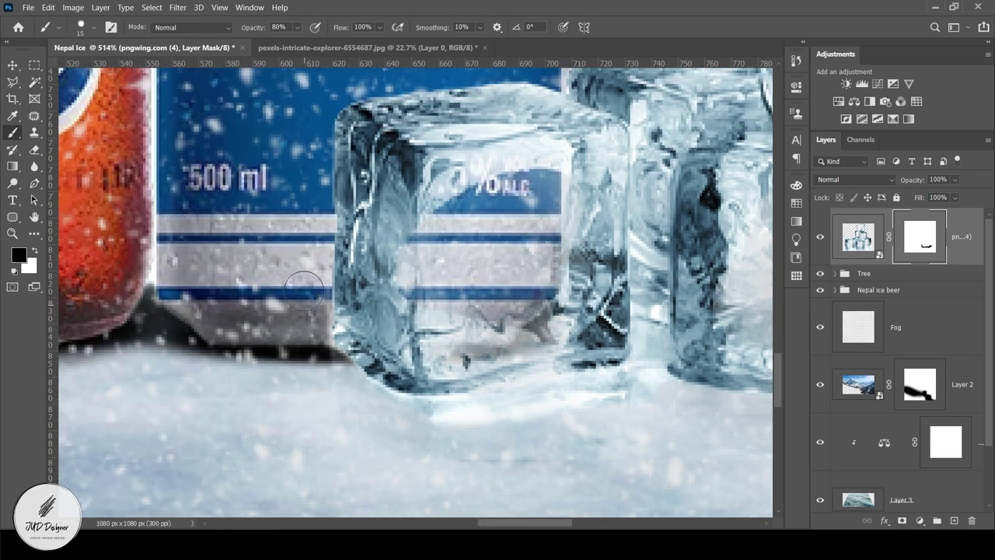
{"action": "scroll", "coordinate": [344, 363], "scroll_direction": "up", "scroll_amount": 1}
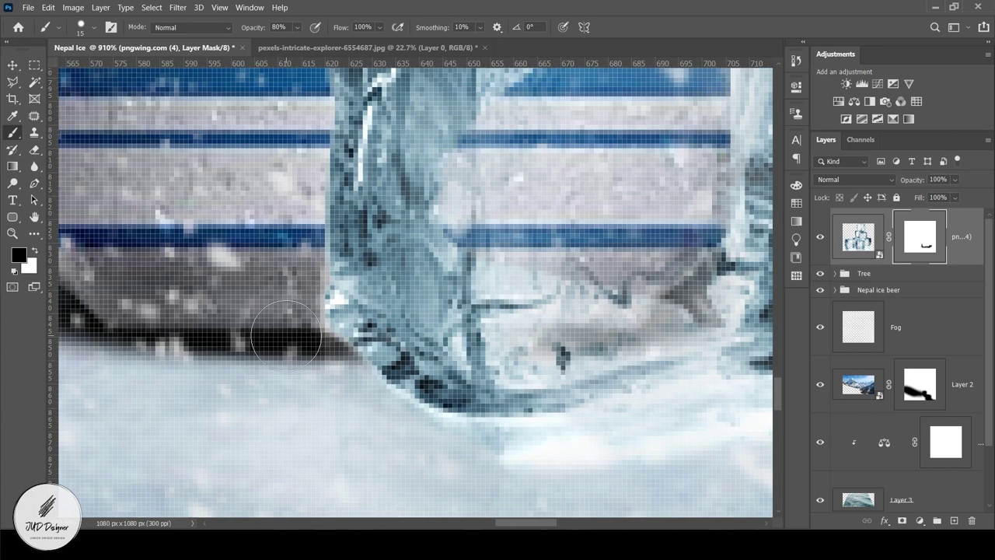
{"action": "scroll", "coordinate": [283, 330], "scroll_direction": "up", "scroll_amount": 1}
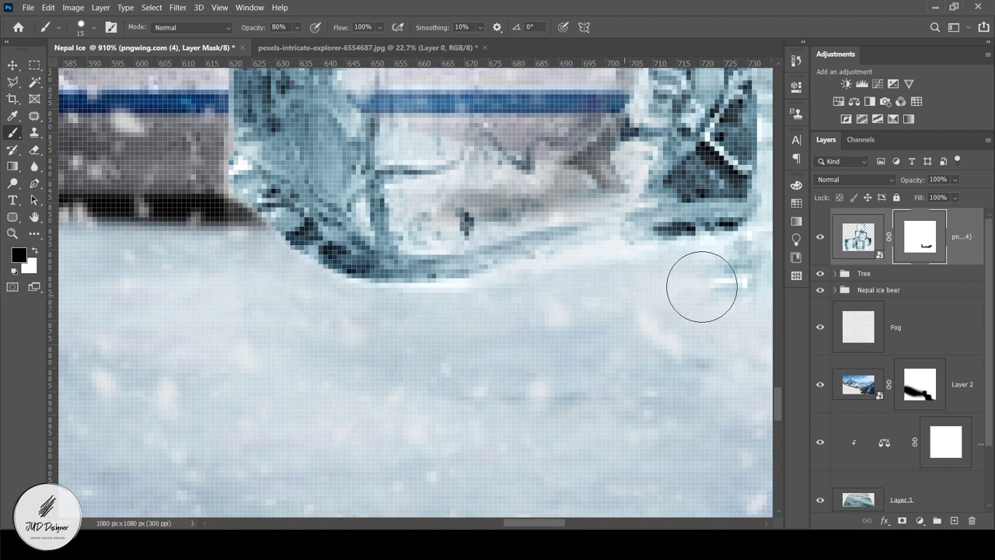
{"action": "left_click_drag", "start_coordinate": [700, 285], "coordinate": [382, 381]}
{"action": "scroll", "coordinate": [514, 340], "scroll_direction": "down", "scroll_amount": 5}
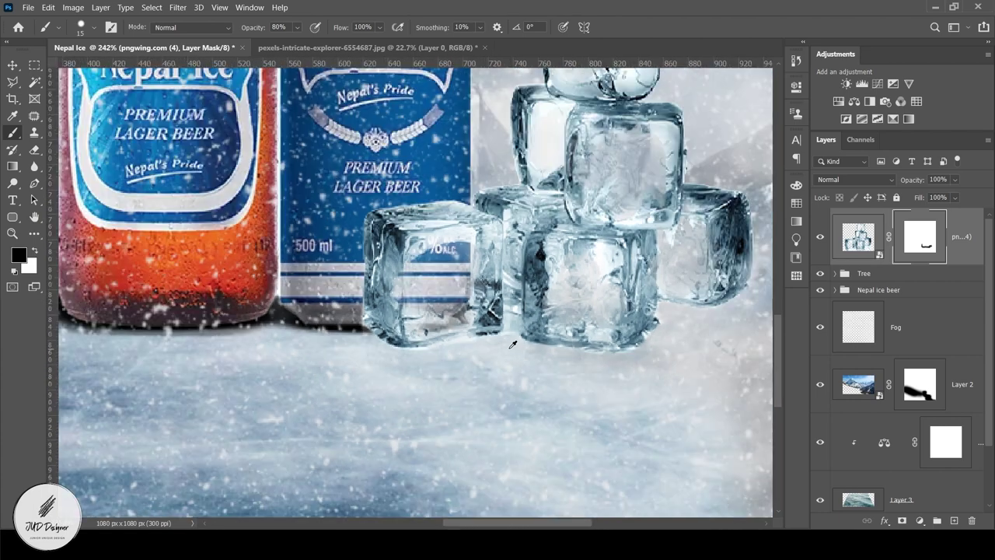
{"action": "scroll", "coordinate": [513, 343], "scroll_direction": "down", "scroll_amount": 2}
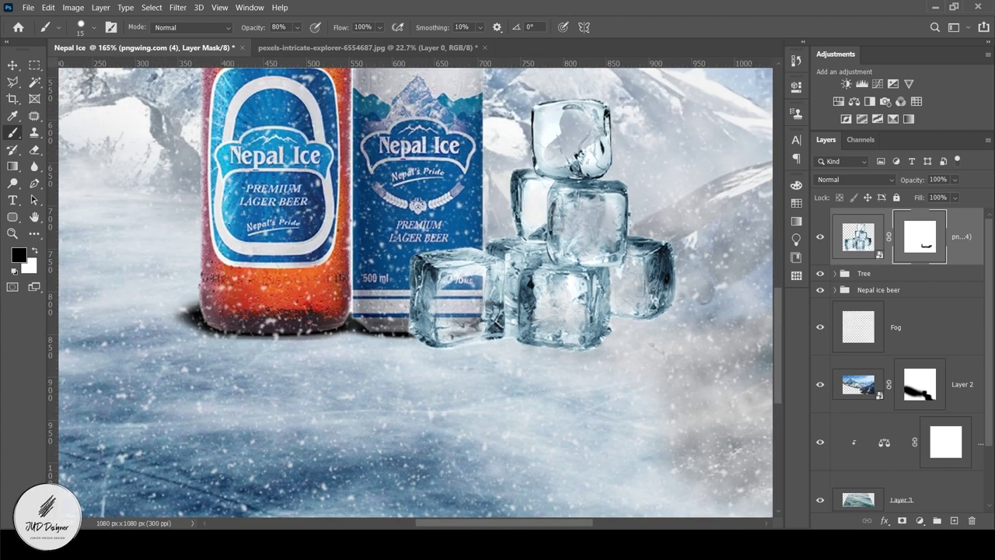
{"action": "key", "text": "ctrl+2"}
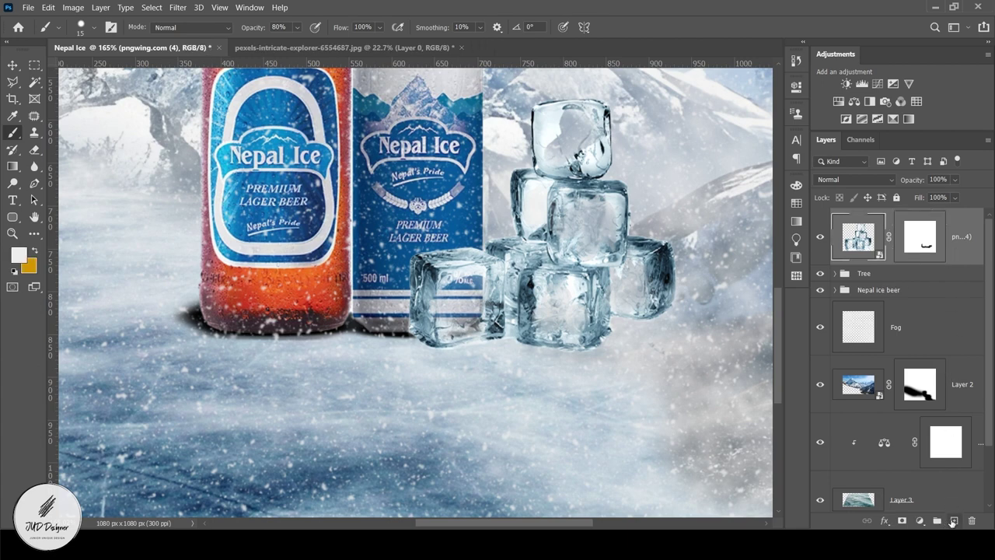
Add Layer 5 beneath the ice cubes and paint sampled light ice colour over the top cube
{"action": "left_click", "coordinate": [952, 521]}
{"action": "left_click_drag", "start_coordinate": [901, 233], "coordinate": [909, 268]}
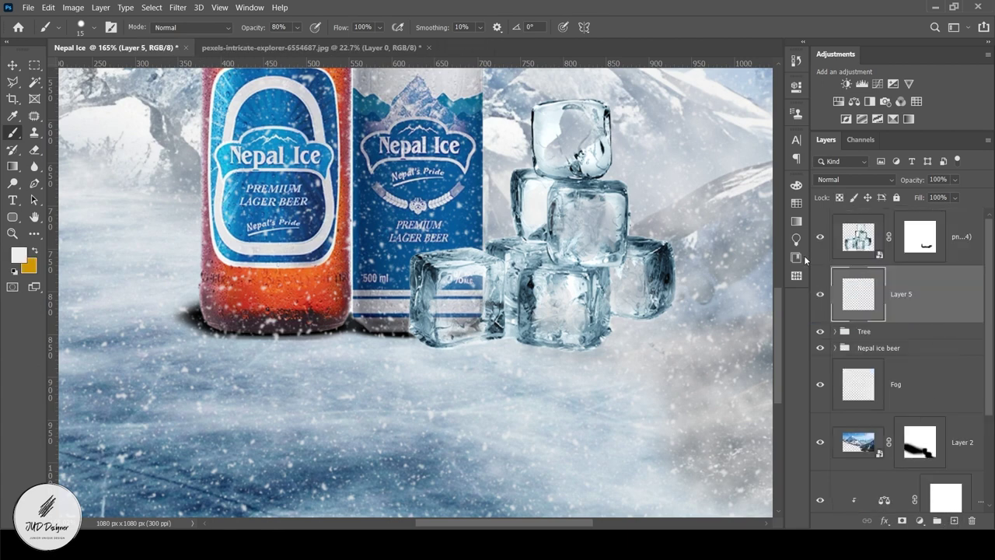
{"action": "left_click", "coordinate": [9, 119]}
{"action": "scroll", "coordinate": [660, 171], "scroll_direction": "up", "scroll_amount": 1}
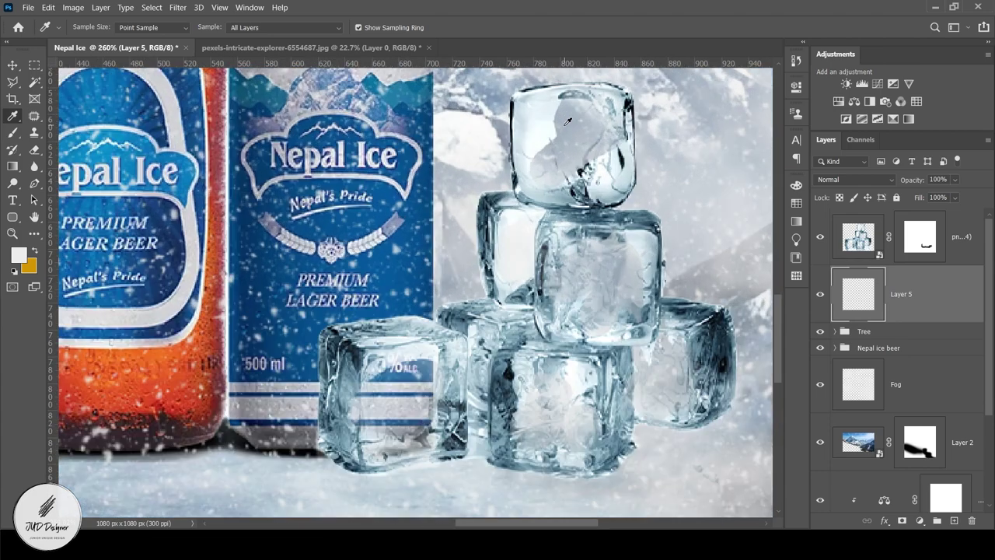
{"action": "scroll", "coordinate": [544, 194], "scroll_direction": "up", "scroll_amount": 1}
{"action": "scroll", "coordinate": [511, 225], "scroll_direction": "up", "scroll_amount": 2}
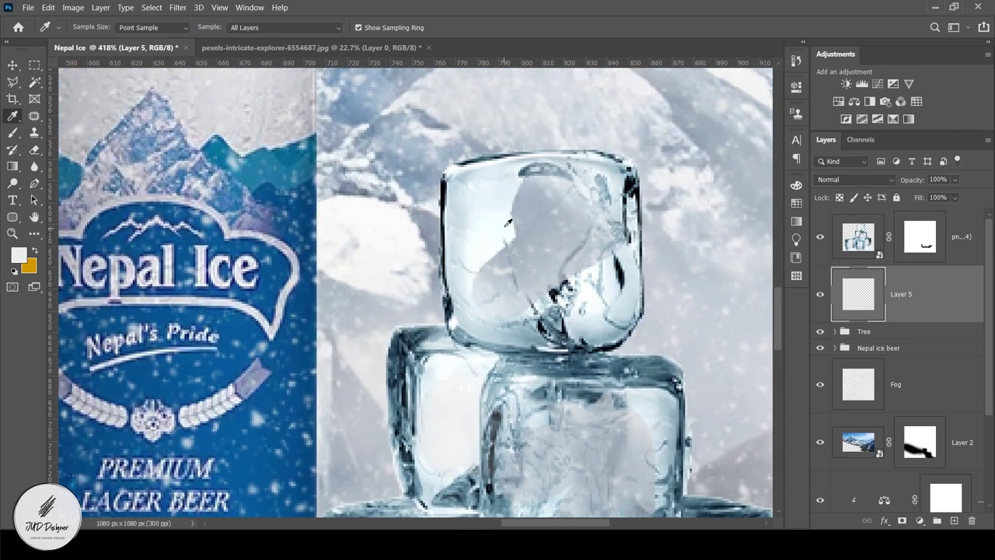
{"action": "left_click", "coordinate": [513, 194]}
{"action": "key", "text": "b"}
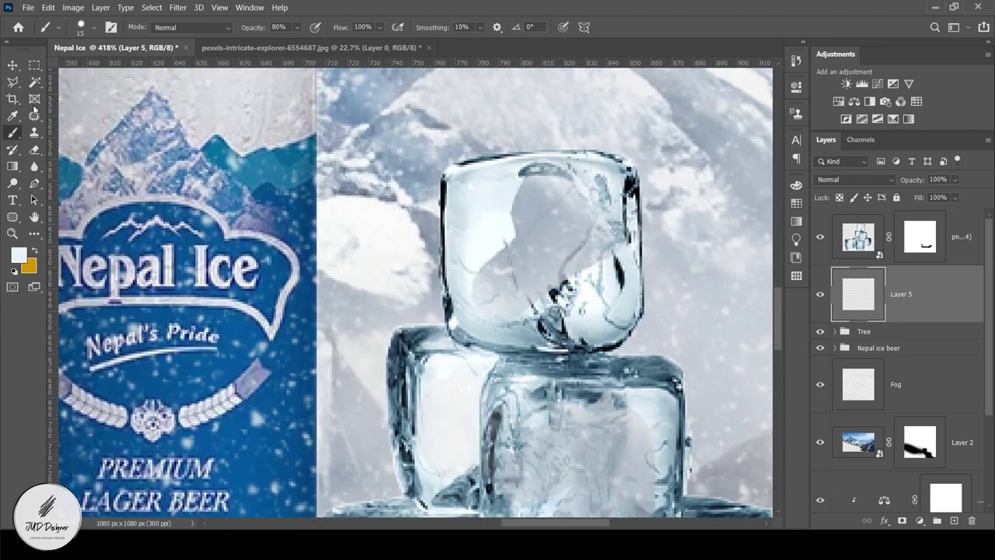
{"action": "left_click_drag", "start_coordinate": [255, 29], "coordinate": [253, 30]}
{"action": "mouse_move", "coordinate": [514, 218]}
{"action": "left_mouse_down"}
{"action": "mouse_move", "coordinate": [550, 180]}
{"action": "mouse_move", "coordinate": [591, 256]}
{"action": "mouse_move", "coordinate": [513, 303]}
{"action": "mouse_move", "coordinate": [529, 283]}
{"action": "left_mouse_up"}
Brighten the middle of the top cube and the lower right cube with ice colour
{"action": "left_click", "coordinate": [95, 26]}
{"action": "key", "text": "Escape"}
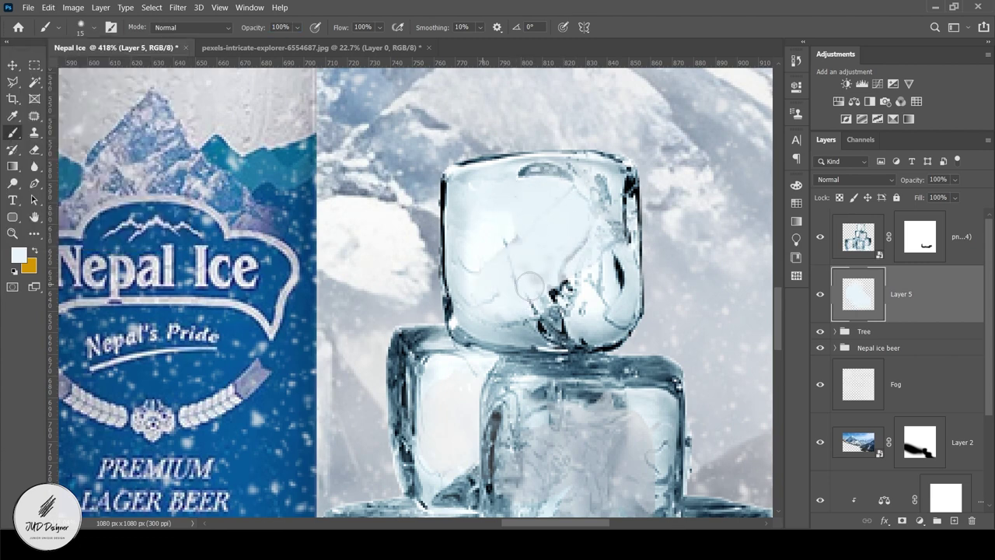
{"action": "scroll", "coordinate": [597, 267], "scroll_direction": "down", "scroll_amount": 3}
{"action": "scroll", "coordinate": [544, 233], "scroll_direction": "right", "scroll_amount": 1}
{"action": "key", "text": "i"}
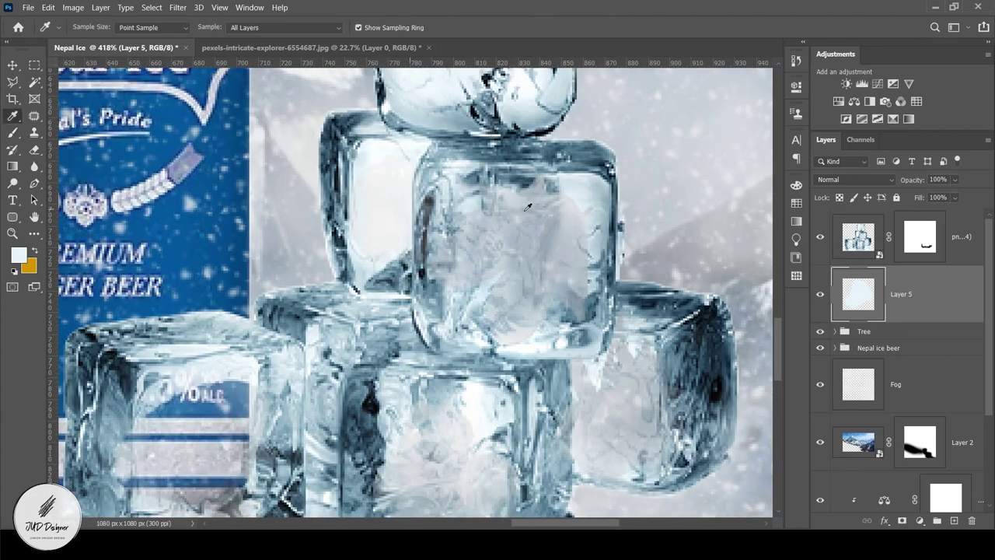
{"action": "key", "text": "b"}
{"action": "mouse_move", "coordinate": [575, 342]}
{"action": "left_mouse_down"}
{"action": "mouse_move", "coordinate": [571, 195]}
{"action": "mouse_move", "coordinate": [546, 248]}
{"action": "left_mouse_up"}
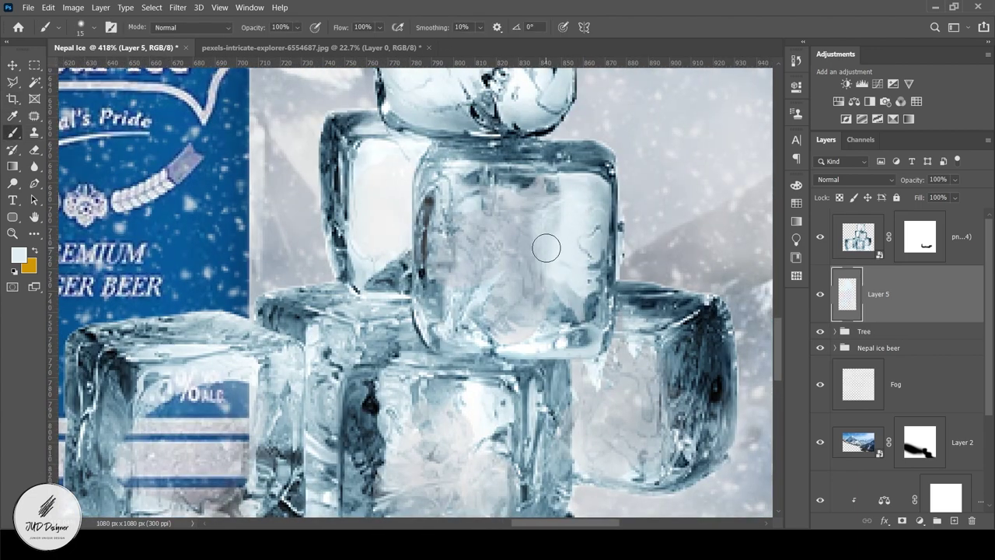
{"action": "mouse_move", "coordinate": [536, 203]}
{"action": "left_mouse_down"}
{"action": "mouse_move", "coordinate": [510, 300]}
{"action": "mouse_move", "coordinate": [556, 334]}
{"action": "mouse_move", "coordinate": [644, 444]}
{"action": "mouse_move", "coordinate": [675, 404]}
{"action": "left_mouse_up"}
{"action": "scroll", "coordinate": [311, 291], "scroll_direction": "down", "scroll_amount": 3}
{"action": "scroll", "coordinate": [310, 291], "scroll_direction": "left", "scroll_amount": 2}
Tint the front cube's left face blue-grey; a stroke over the %ALC text is undone
{"action": "left_click", "coordinate": [8, 115]}
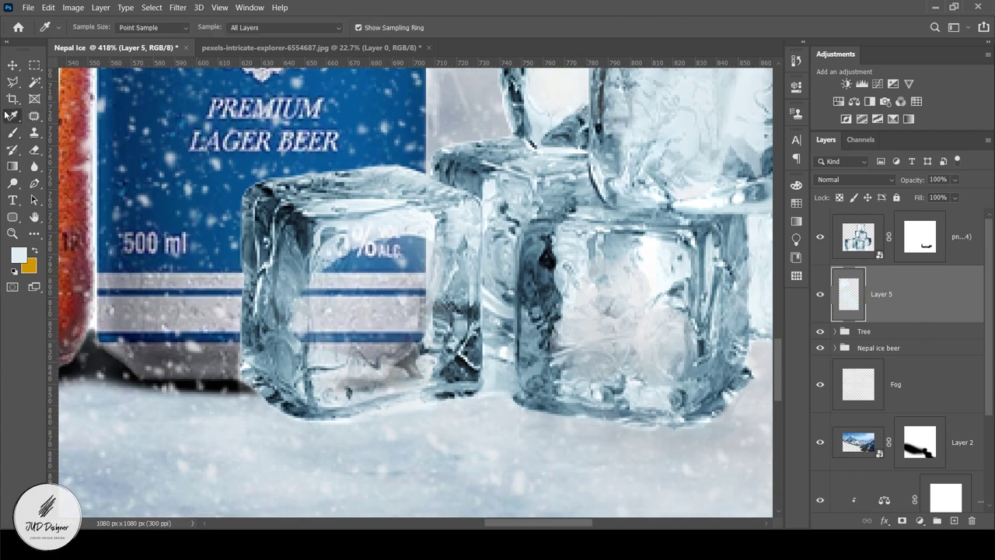
{"action": "left_click", "coordinate": [304, 277]}
{"action": "key", "text": "b"}
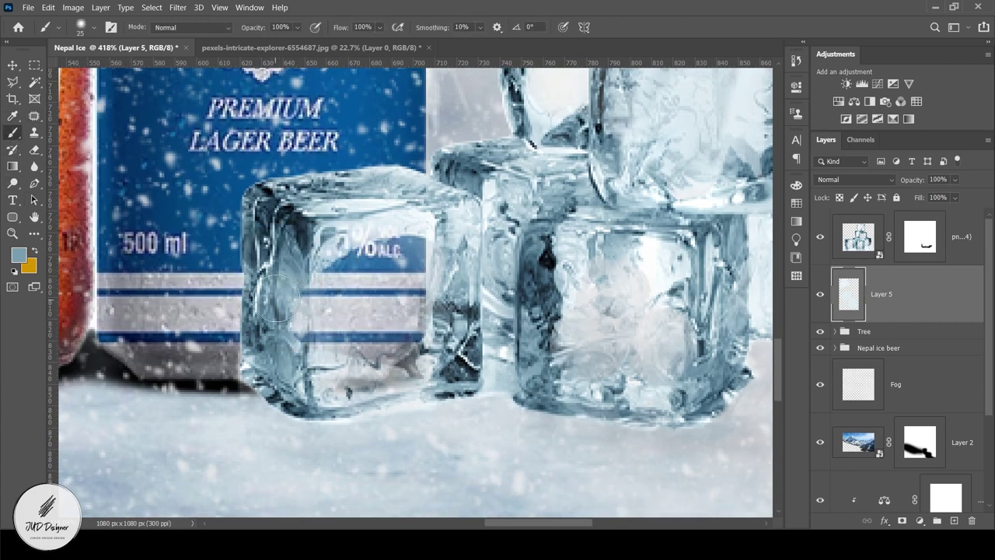
{"action": "left_click_drag", "start_coordinate": [276, 297], "coordinate": [292, 389]}
{"action": "left_click", "coordinate": [14, 118]}
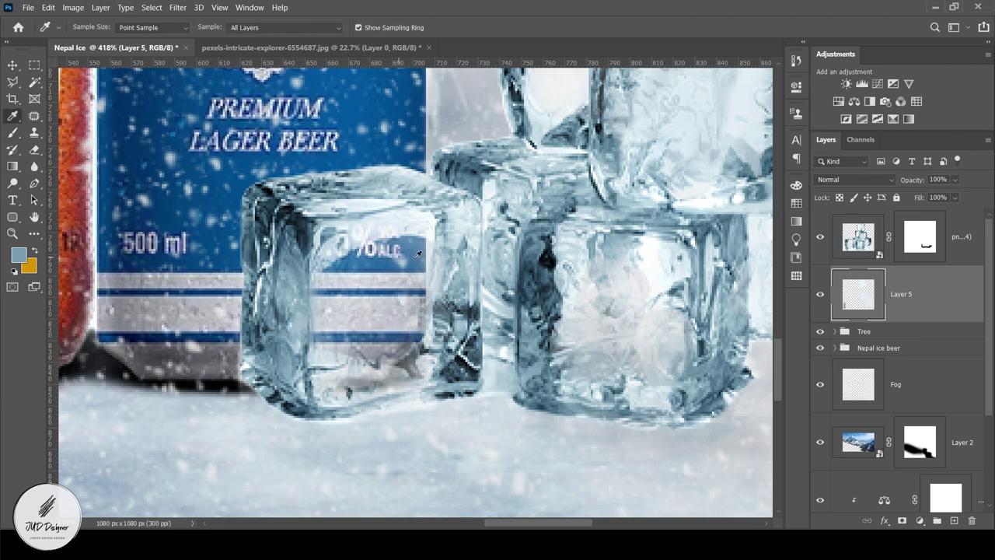
{"action": "left_click", "coordinate": [436, 276]}
{"action": "key", "text": "b"}
{"action": "mouse_move", "coordinate": [423, 237]}
{"action": "left_mouse_down"}
{"action": "mouse_move", "coordinate": [411, 317]}
{"action": "mouse_move", "coordinate": [408, 259]}
{"action": "left_mouse_up"}
{"action": "key", "text": "ctrl+z"}
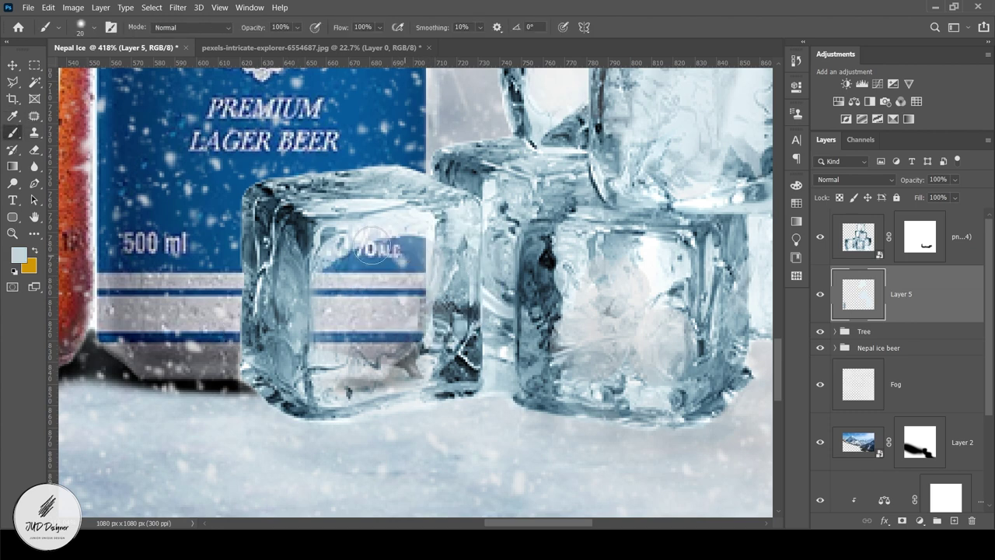
Paint sampled ice colour over the %ALC text and brighten the middle lower cube
{"action": "left_click", "coordinate": [13, 115]}
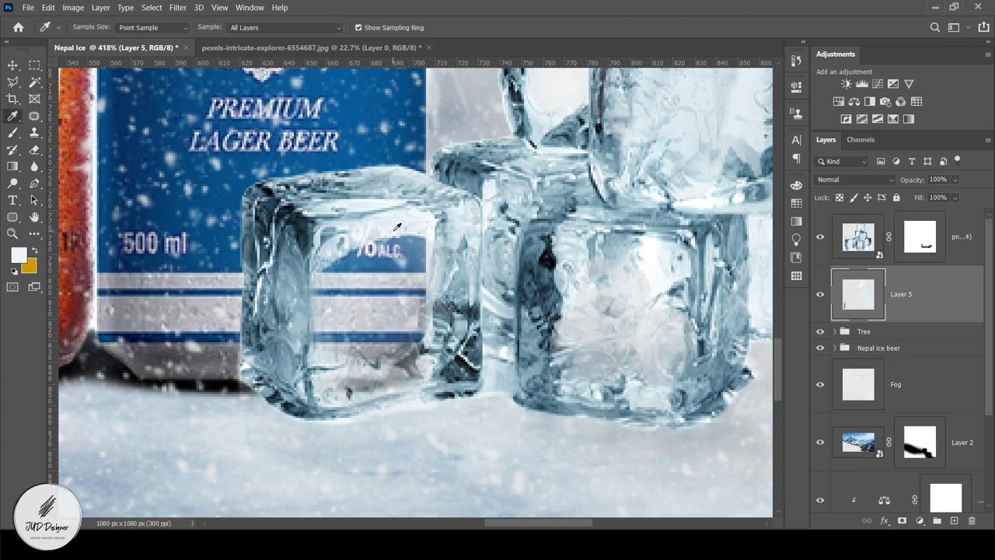
{"action": "left_click", "coordinate": [13, 132]}
{"action": "scroll", "coordinate": [368, 279], "scroll_direction": "up", "scroll_amount": 2, "text": "alt"}
{"action": "mouse_move", "coordinate": [431, 206]}
{"action": "left_mouse_down"}
{"action": "mouse_move", "coordinate": [329, 223]}
{"action": "mouse_move", "coordinate": [301, 384]}
{"action": "mouse_move", "coordinate": [422, 417]}
{"action": "mouse_move", "coordinate": [438, 329]}
{"action": "mouse_move", "coordinate": [428, 222]}
{"action": "mouse_move", "coordinate": [334, 395]}
{"action": "mouse_move", "coordinate": [400, 271]}
{"action": "mouse_move", "coordinate": [419, 363]}
{"action": "left_mouse_up"}
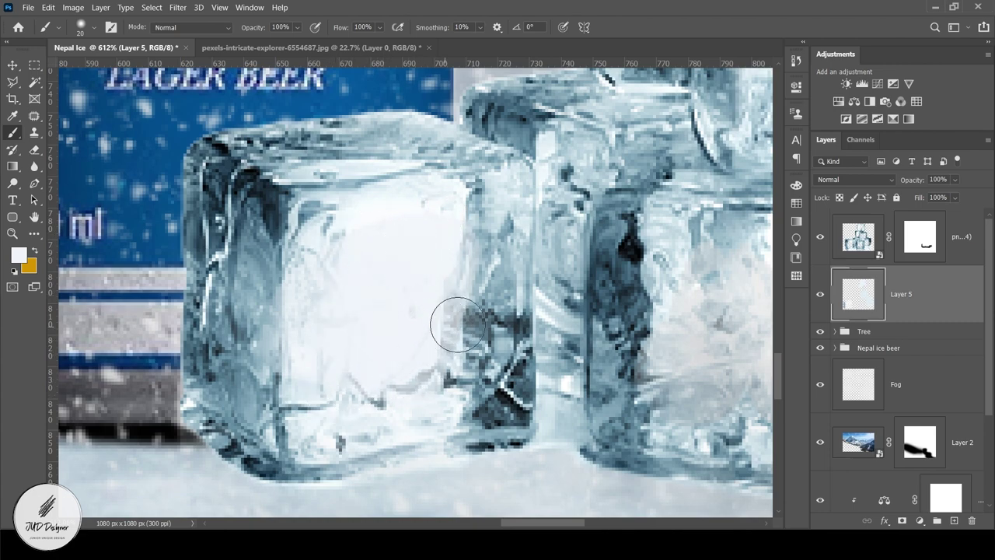
{"action": "scroll", "coordinate": [457, 325], "scroll_direction": "down", "scroll_amount": 3, "text": "alt"}
{"action": "scroll", "coordinate": [533, 305], "scroll_direction": "up", "scroll_amount": 1, "text": "alt"}
{"action": "key", "text": "i"}
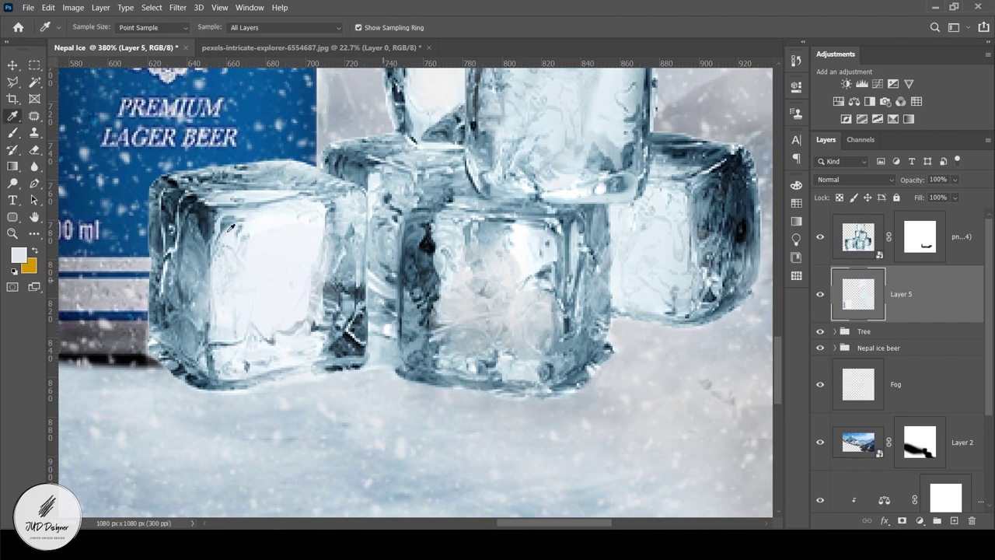
{"action": "key", "text": "b"}
{"action": "mouse_move", "coordinate": [443, 342]}
{"action": "left_mouse_down"}
{"action": "mouse_move", "coordinate": [467, 285]}
{"action": "mouse_move", "coordinate": [543, 326]}
{"action": "left_mouse_up"}
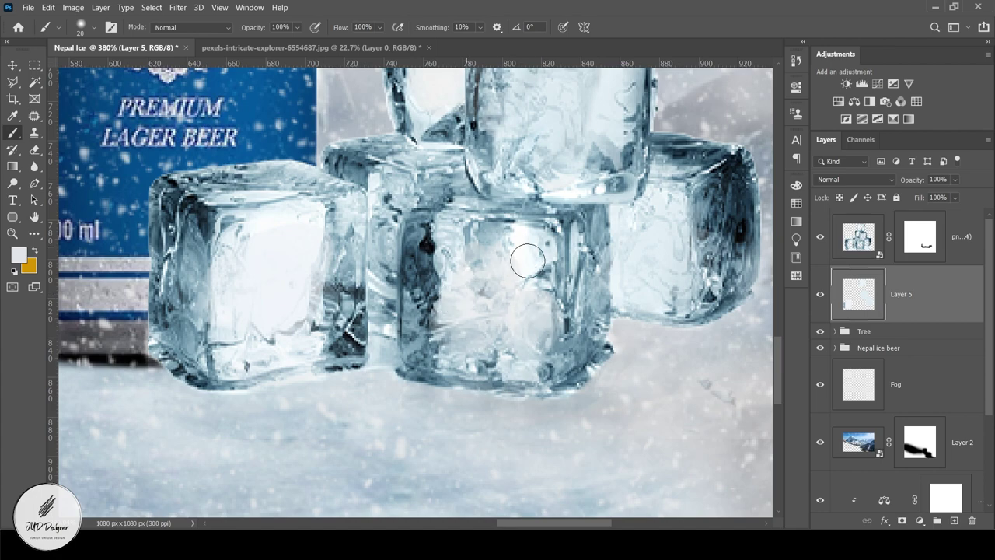
{"action": "scroll", "coordinate": [503, 298], "scroll_direction": "down", "scroll_amount": 2, "text": "alt"}
{"action": "scroll", "coordinate": [518, 271], "scroll_direction": "down", "scroll_amount": 2, "text": "alt"}
{"action": "scroll", "coordinate": [517, 272], "scroll_direction": "down", "scroll_amount": 1, "text": "alt"}
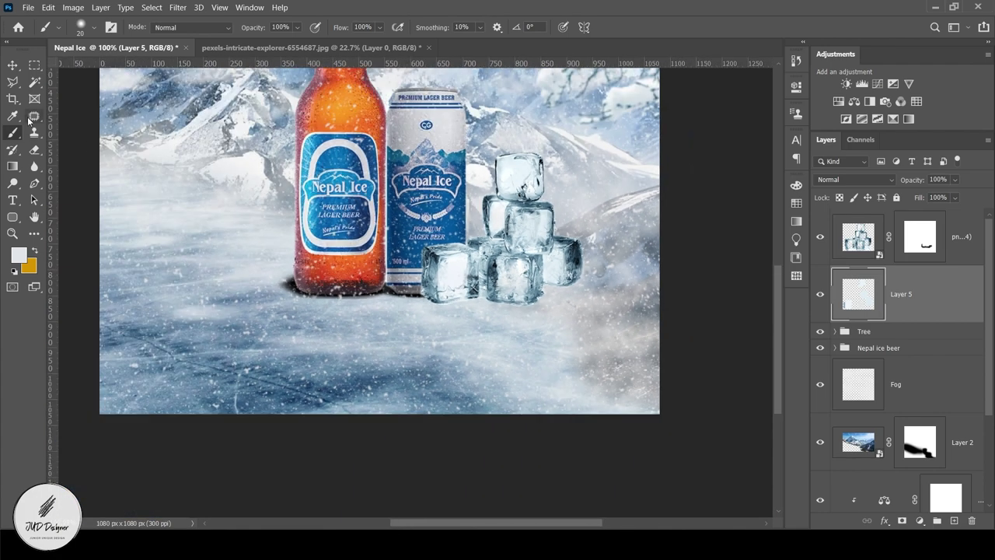
Try converting Layer 5 and the cubes to a smart object, undo, and move Layer 5 below
{"action": "key", "text": "v"}
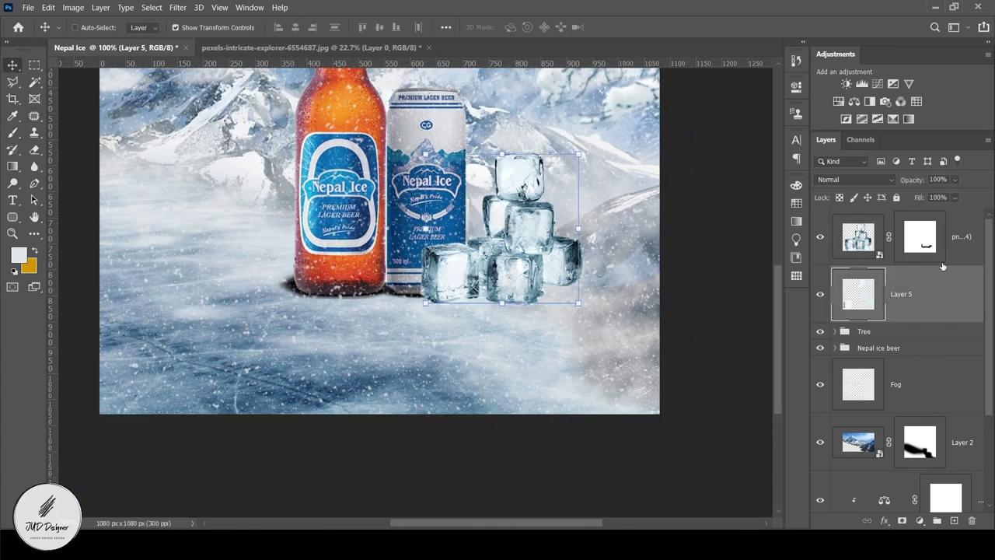
{"action": "right_click", "coordinate": [942, 265]}
{"action": "left_click", "coordinate": [837, 126]}
{"action": "key", "text": "ctrl+z"}
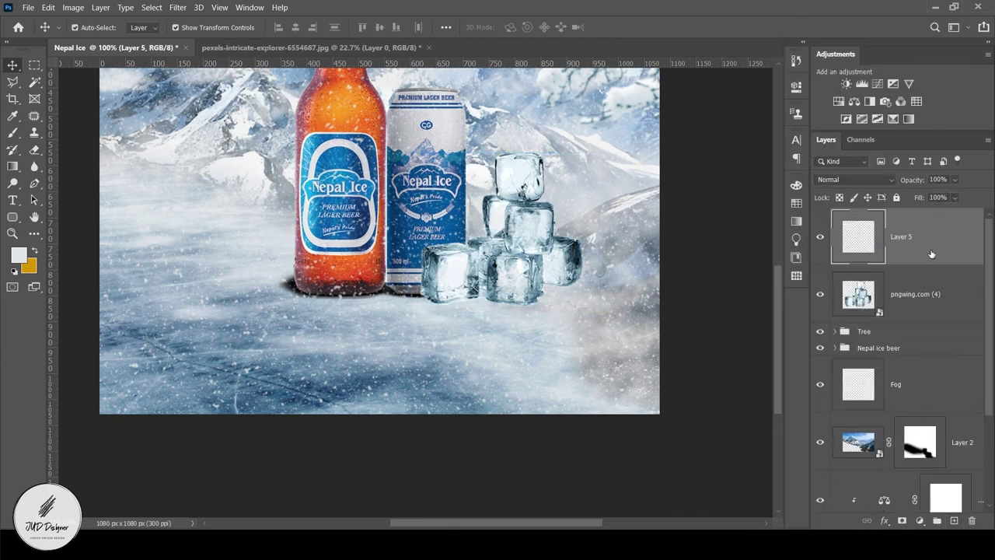
{"action": "left_click_drag", "start_coordinate": [925, 236], "coordinate": [932, 310]}
{"action": "scroll", "coordinate": [474, 288], "scroll_direction": "up", "scroll_amount": 3, "text": "alt"}
{"action": "scroll", "coordinate": [474, 288], "scroll_direction": "up", "scroll_amount": 2, "text": "alt"}
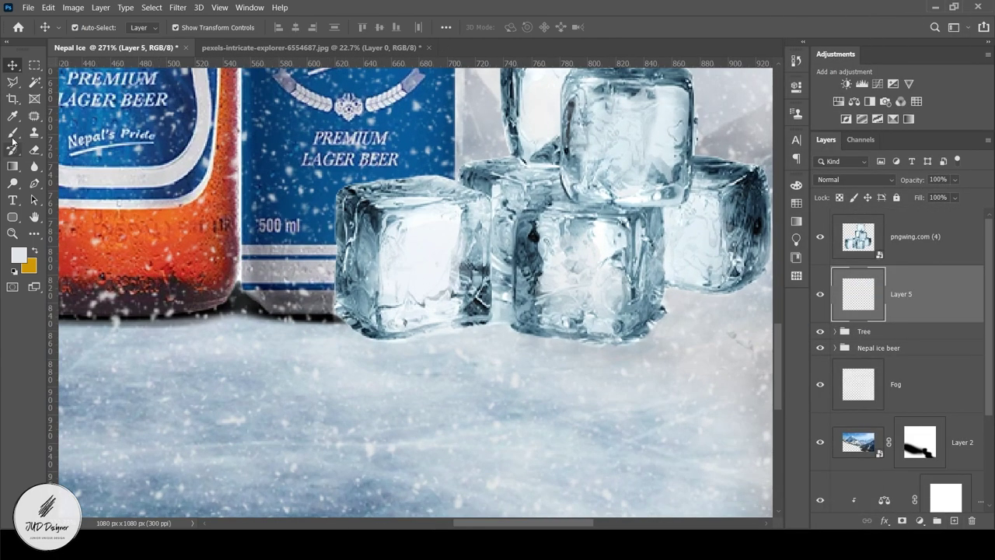
Set black as the paint colour and check the brush size and hardness
{"action": "key", "text": "i"}
{"action": "left_click", "coordinate": [18, 255]}
{"action": "left_click", "coordinate": [563, 296]}
{"action": "left_click", "coordinate": [855, 125]}
{"action": "key", "text": "b"}
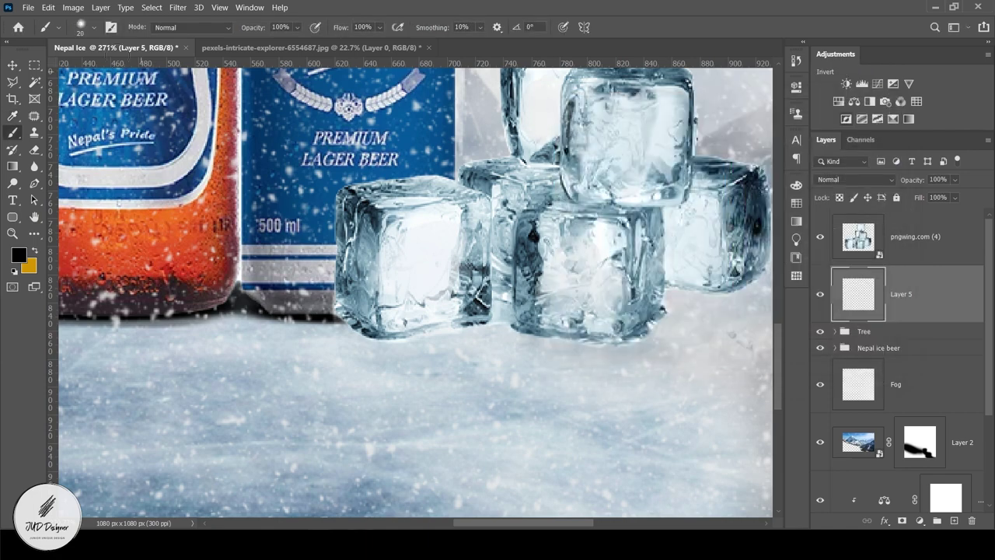
{"action": "left_click", "coordinate": [96, 28]}
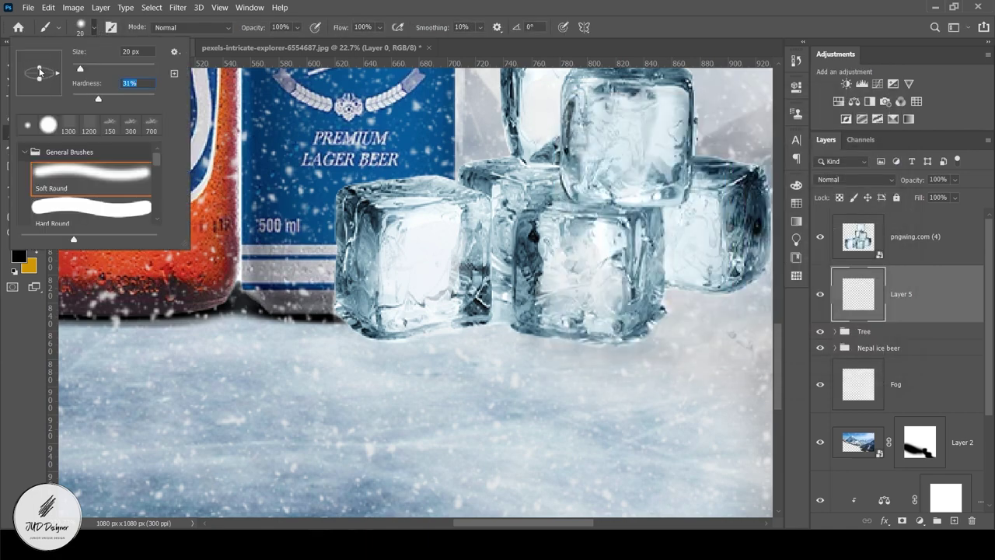
{"action": "key", "text": "Return"}
{"action": "scroll", "coordinate": [396, 337], "scroll_direction": "up", "scroll_amount": 3, "text": "alt"}
{"action": "scroll", "coordinate": [389, 341], "scroll_direction": "up", "scroll_amount": 3, "text": "alt"}
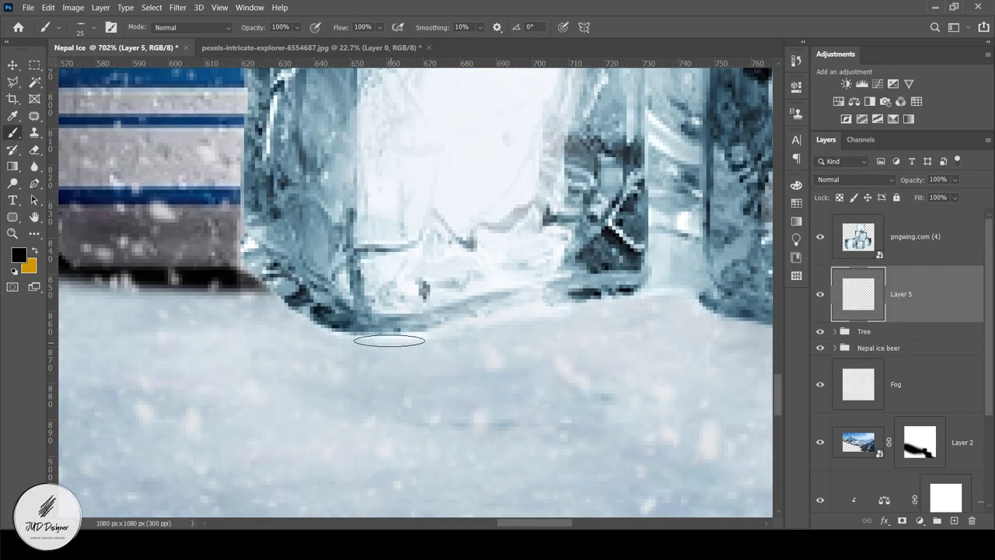
Paint soft dark shadows under the cube bases and along their right edges
{"action": "mouse_move", "coordinate": [305, 269]}
{"action": "left_mouse_down"}
{"action": "mouse_move", "coordinate": [256, 299]}
{"action": "mouse_move", "coordinate": [357, 330]}
{"action": "mouse_move", "coordinate": [450, 323]}
{"action": "mouse_move", "coordinate": [535, 299]}
{"action": "mouse_move", "coordinate": [699, 294]}
{"action": "mouse_move", "coordinate": [506, 244]}
{"action": "mouse_move", "coordinate": [607, 268]}
{"action": "mouse_move", "coordinate": [303, 269]}
{"action": "mouse_move", "coordinate": [466, 291]}
{"action": "mouse_move", "coordinate": [536, 260]}
{"action": "mouse_move", "coordinate": [544, 210]}
{"action": "mouse_move", "coordinate": [501, 167]}
{"action": "mouse_move", "coordinate": [560, 164]}
{"action": "mouse_move", "coordinate": [204, 373]}
{"action": "mouse_move", "coordinate": [183, 360]}
{"action": "mouse_move", "coordinate": [265, 365]}
{"action": "left_mouse_up"}
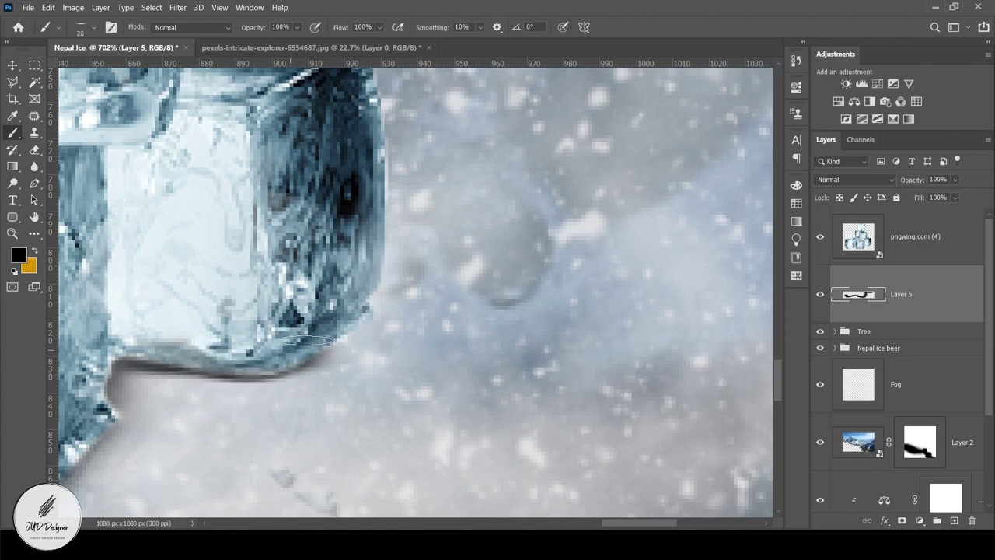
{"action": "mouse_move", "coordinate": [309, 340]}
{"action": "left_mouse_down"}
{"action": "mouse_move", "coordinate": [373, 293]}
{"action": "mouse_move", "coordinate": [343, 346]}
{"action": "mouse_move", "coordinate": [295, 370]}
{"action": "left_mouse_up"}
{"action": "scroll", "coordinate": [307, 285], "scroll_direction": "down", "scroll_amount": 3}
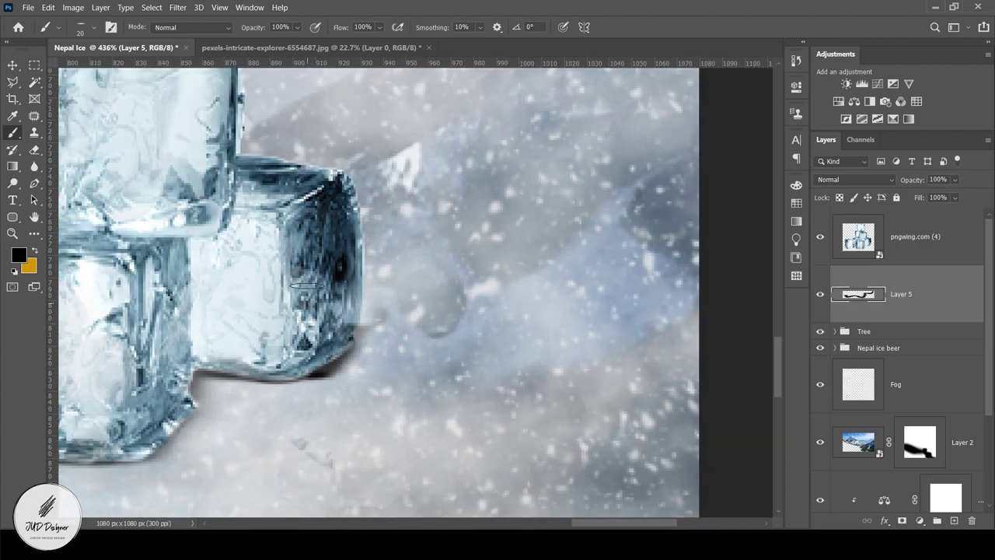
{"action": "scroll", "coordinate": [307, 285], "scroll_direction": "up", "scroll_amount": 3}
{"action": "left_click_drag", "start_coordinate": [447, 336], "coordinate": [362, 430]}
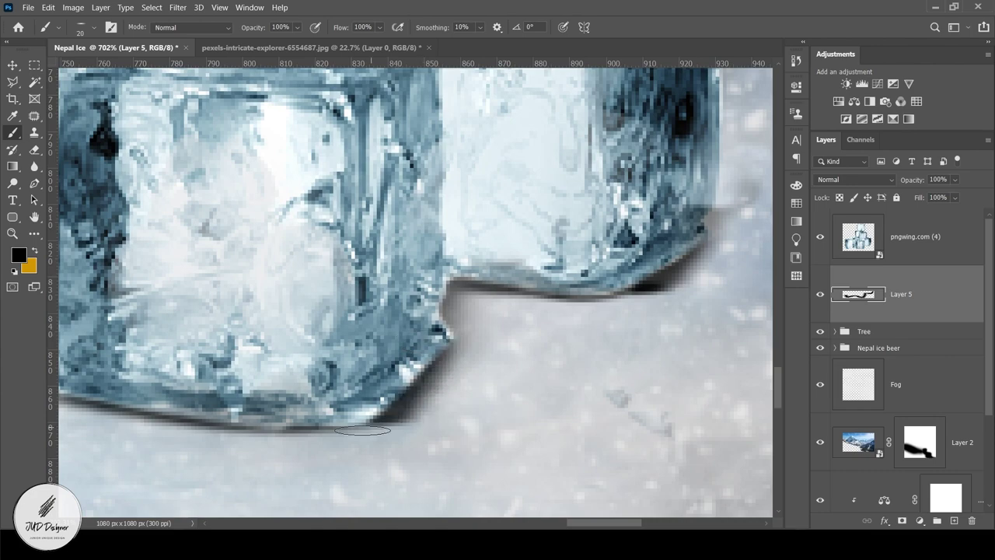
{"action": "left_click_drag", "start_coordinate": [328, 344], "coordinate": [564, 243]}
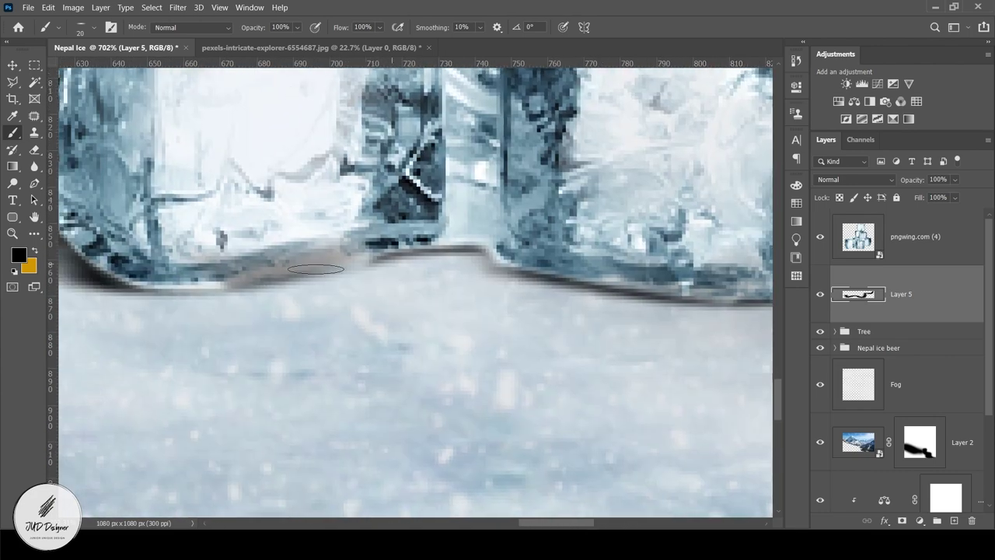
{"action": "scroll", "coordinate": [243, 278], "scroll_direction": "down", "scroll_amount": 5}
{"action": "scroll", "coordinate": [243, 278], "scroll_direction": "up", "scroll_amount": 3}
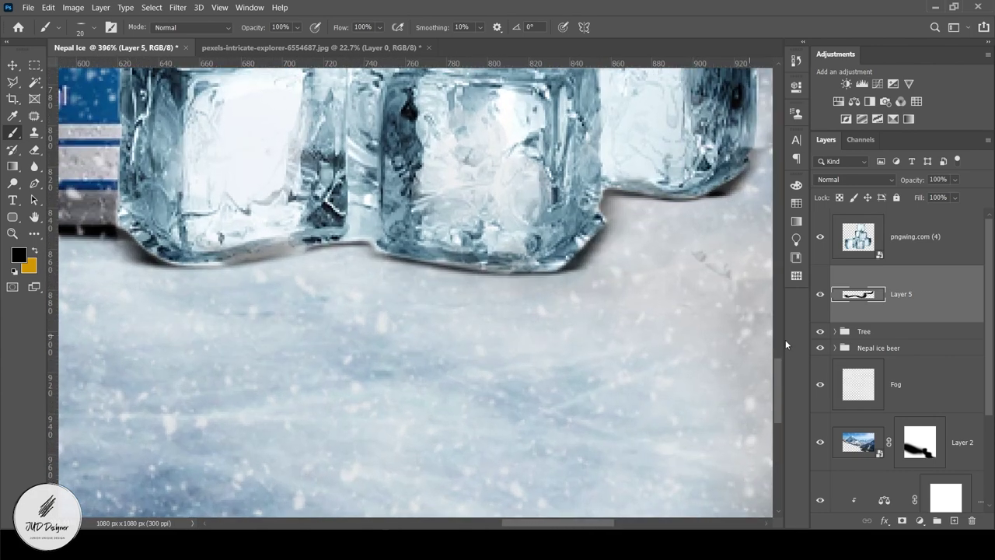
On new Layer 6, paint a sampled blue-grey edge along the cubes' bottoms
{"action": "left_click", "coordinate": [954, 520]}
{"action": "left_click", "coordinate": [12, 116]}
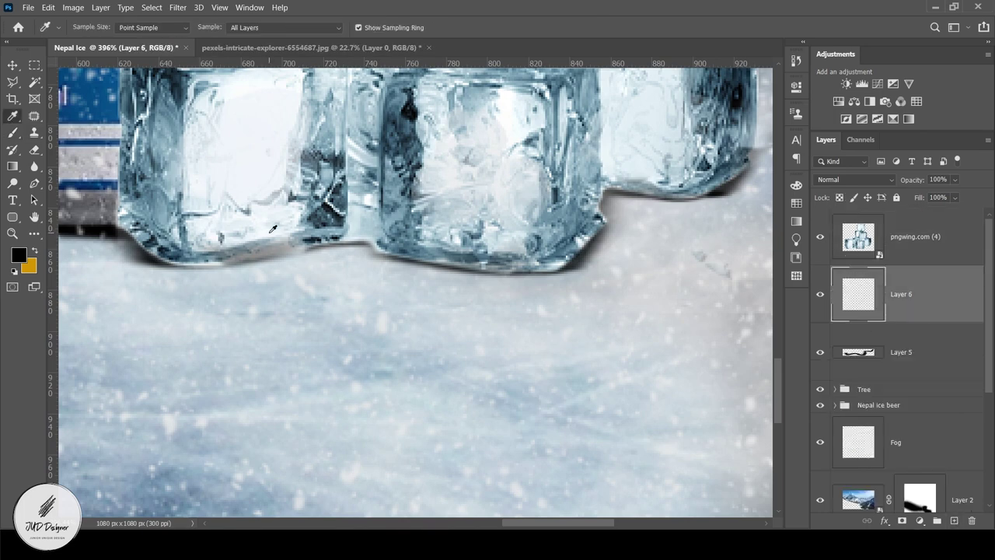
{"action": "left_click", "coordinate": [14, 134]}
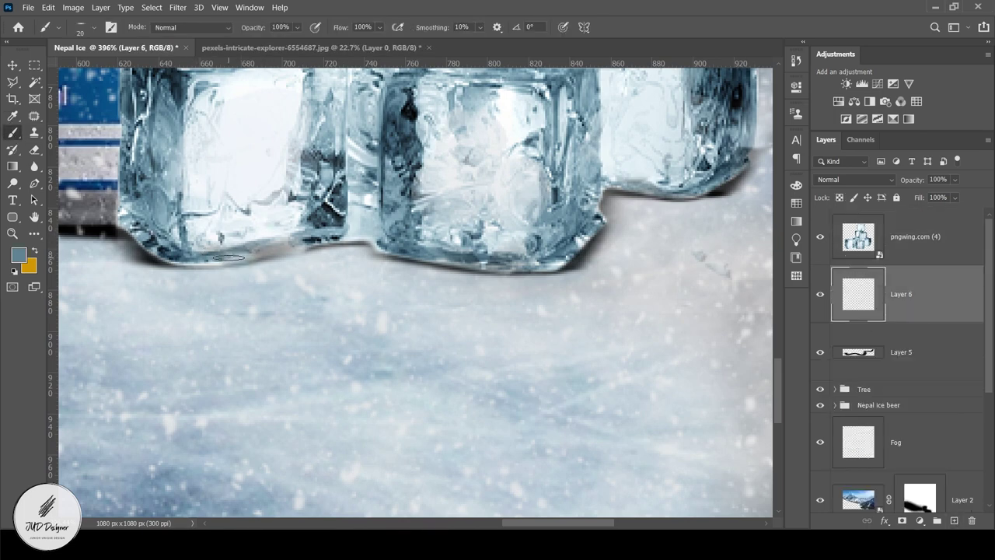
{"action": "left_click_drag", "start_coordinate": [266, 250], "coordinate": [568, 259]}
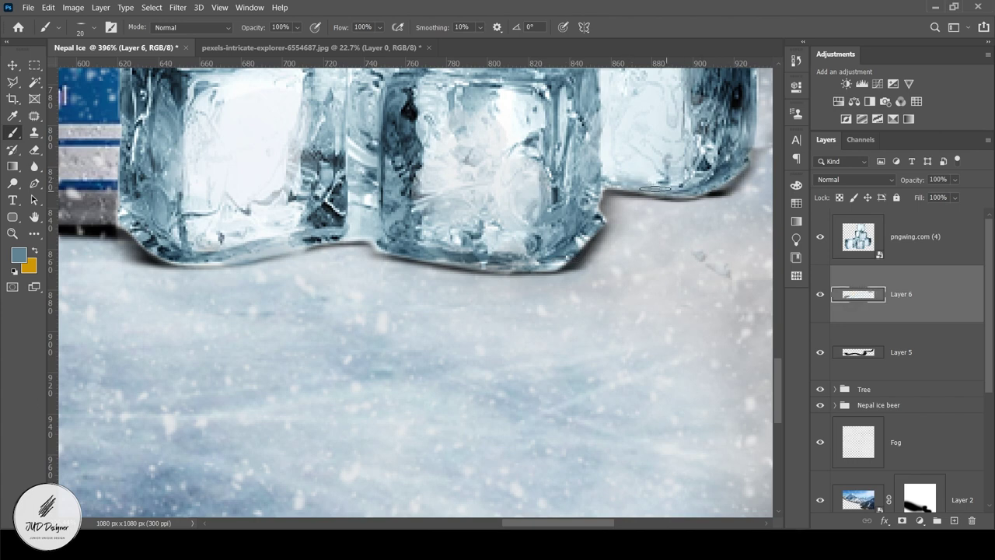
Merge the blue-grey stroke layer into pngwing.com (4)
{"action": "left_click", "coordinate": [901, 236], "text": "shift"}
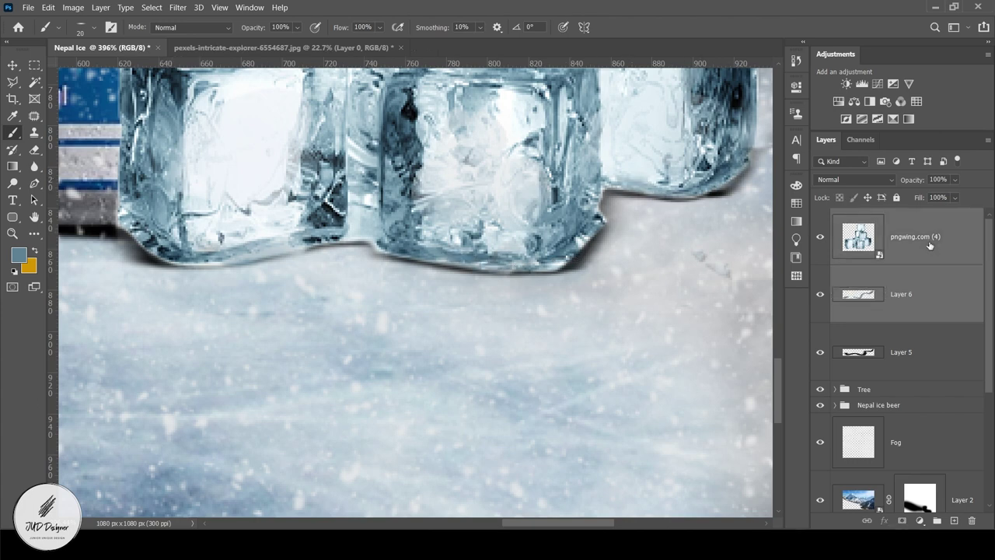
{"action": "right_click", "coordinate": [902, 236]}
{"action": "left_click", "coordinate": [831, 128]}
{"action": "scroll", "coordinate": [550, 305], "scroll_direction": "down", "scroll_amount": 5}
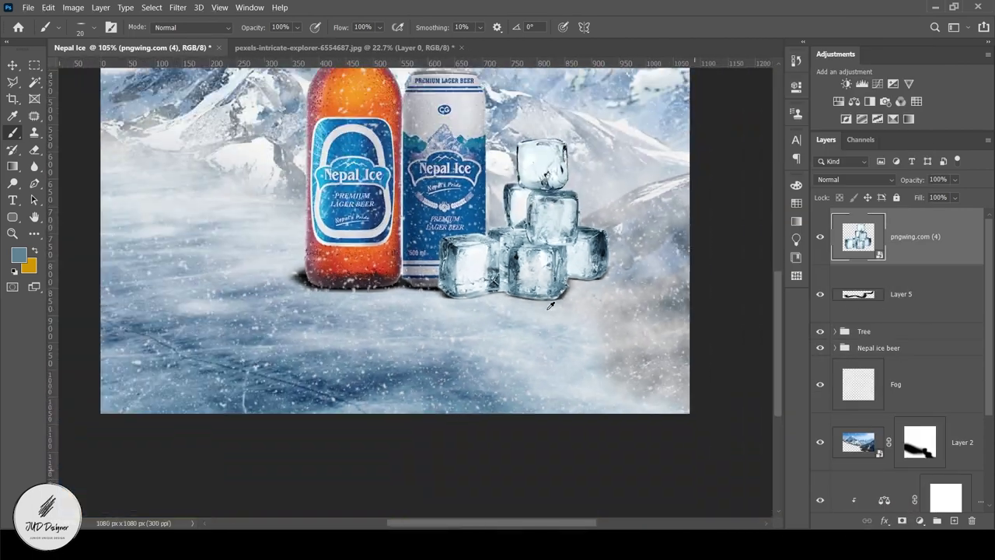
{"action": "scroll", "coordinate": [549, 305], "scroll_direction": "down", "scroll_amount": 1}
{"action": "scroll", "coordinate": [550, 305], "scroll_direction": "down", "scroll_amount": 1}
Group pngwing.com (4) together with the Layer 5 shadow layer
{"action": "left_click", "coordinate": [12, 65]}
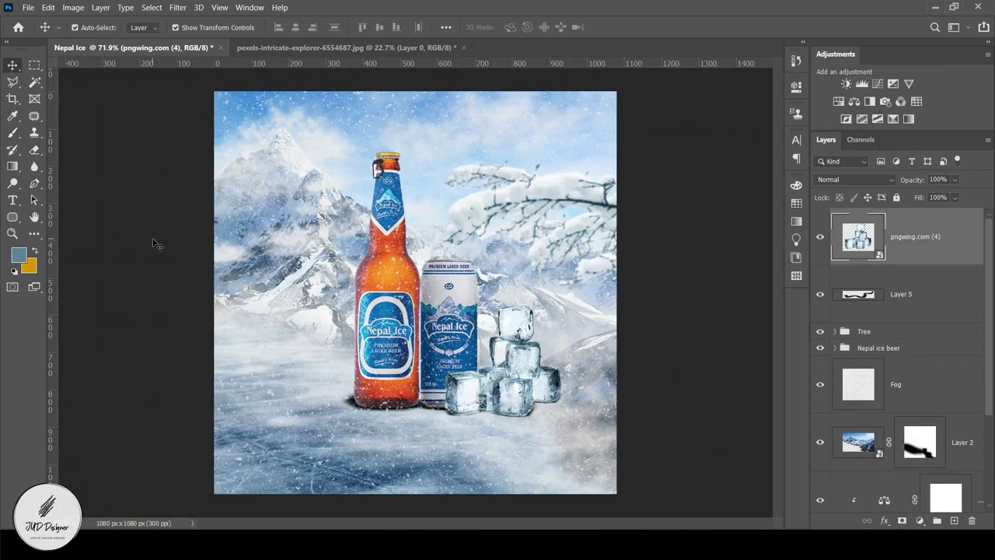
{"action": "left_click", "coordinate": [159, 245]}
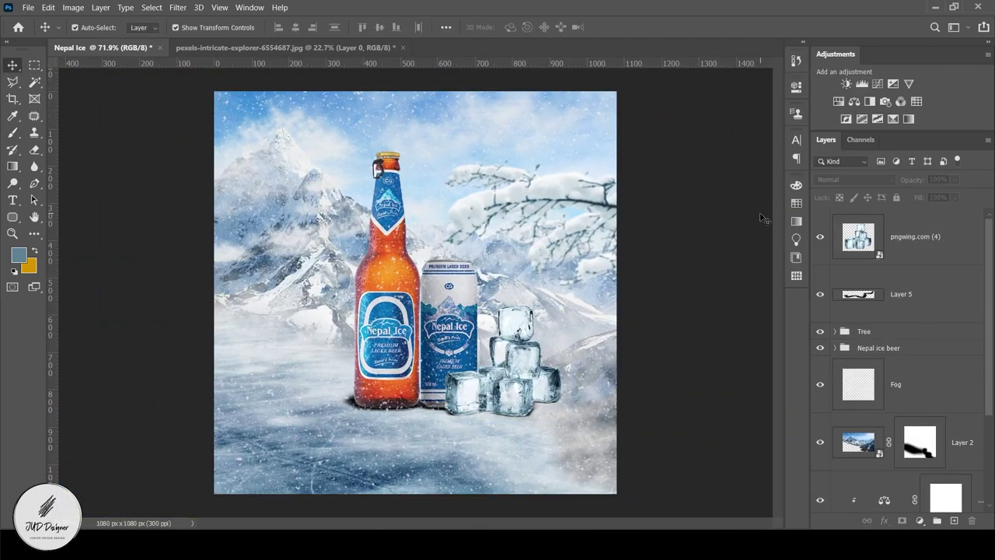
{"action": "left_click", "coordinate": [886, 253]}
{"action": "left_click", "coordinate": [901, 295], "text": "shift"}
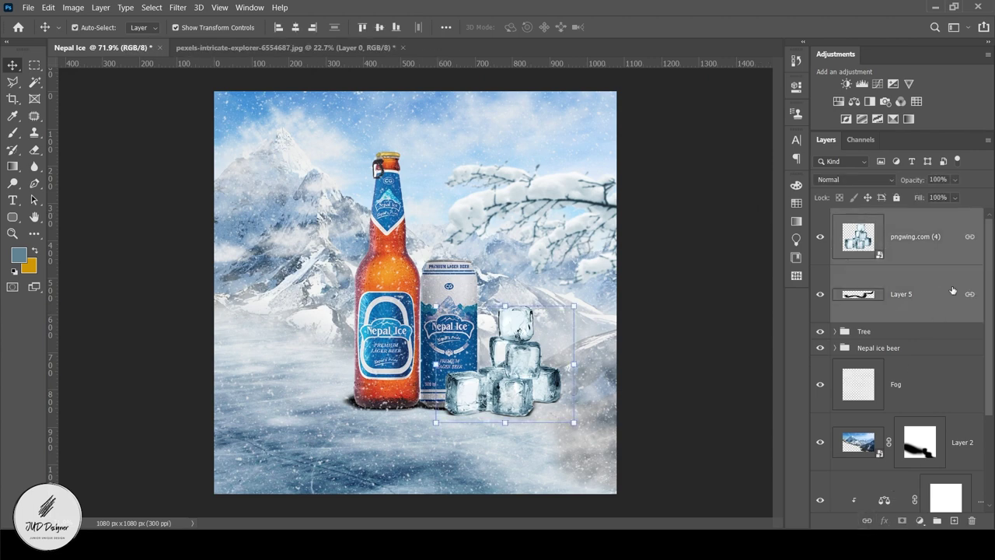
{"action": "left_click", "coordinate": [936, 520]}
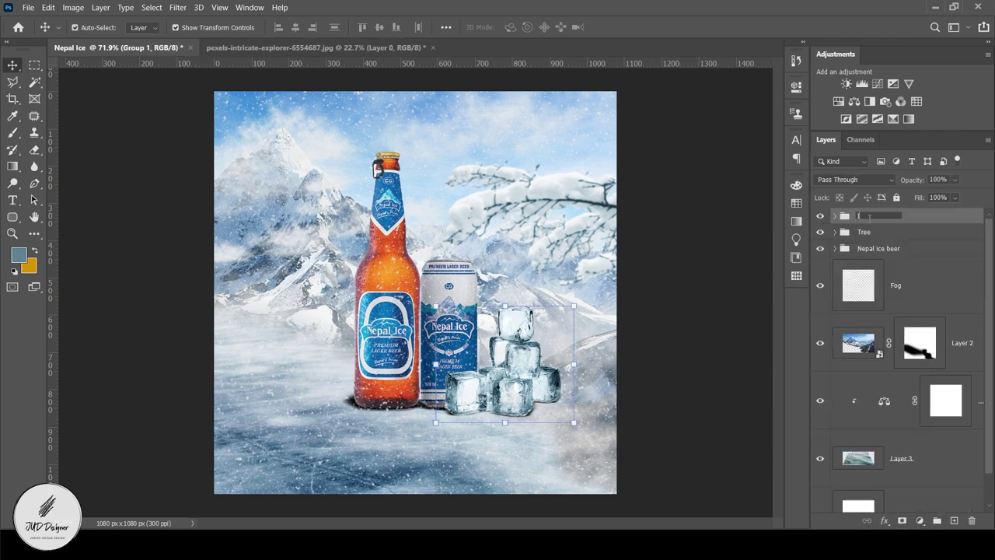
{"action": "type", "text": "Ice cube"}
Name the group Ice cube and move it into the Nepal ice beer group
{"action": "key", "text": "Return"}
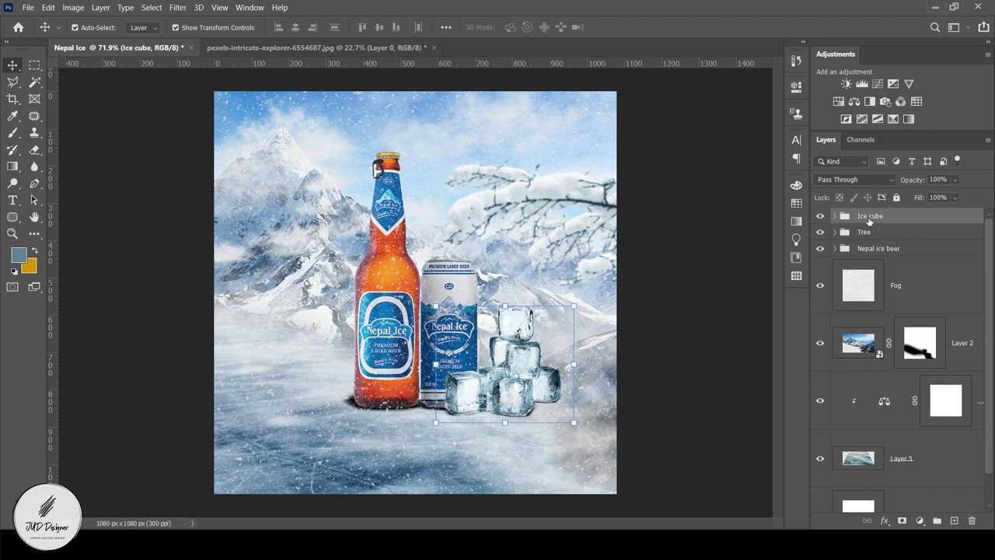
{"action": "mouse_move", "coordinate": [869, 215]}
{"action": "left_mouse_down"}
{"action": "mouse_move", "coordinate": [871, 400]}
{"action": "mouse_move", "coordinate": [861, 289]}
{"action": "left_mouse_up"}
{"action": "left_click", "coordinate": [867, 263]}
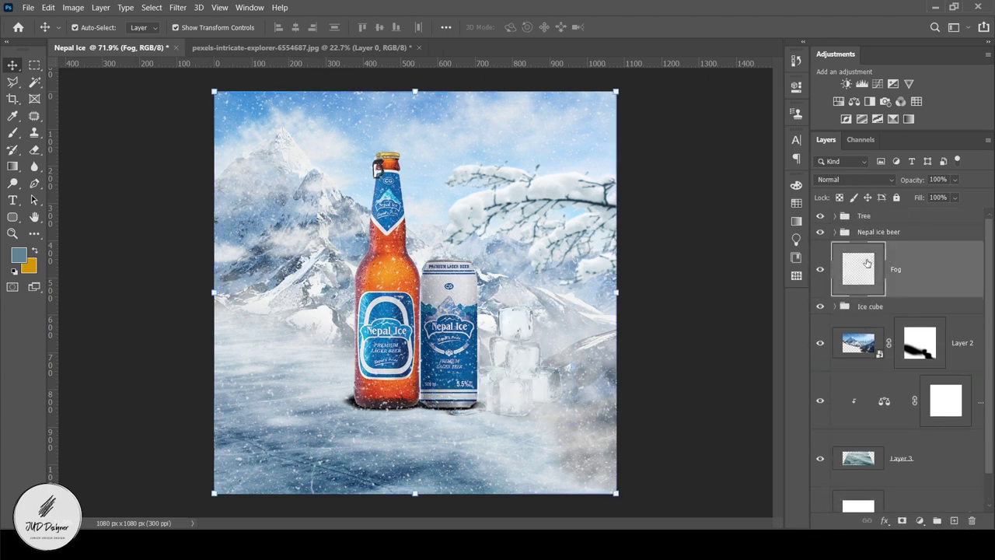
{"action": "left_click", "coordinate": [904, 308]}
{"action": "double_click", "coordinate": [905, 307]}
{"action": "left_click", "coordinate": [941, 169]}
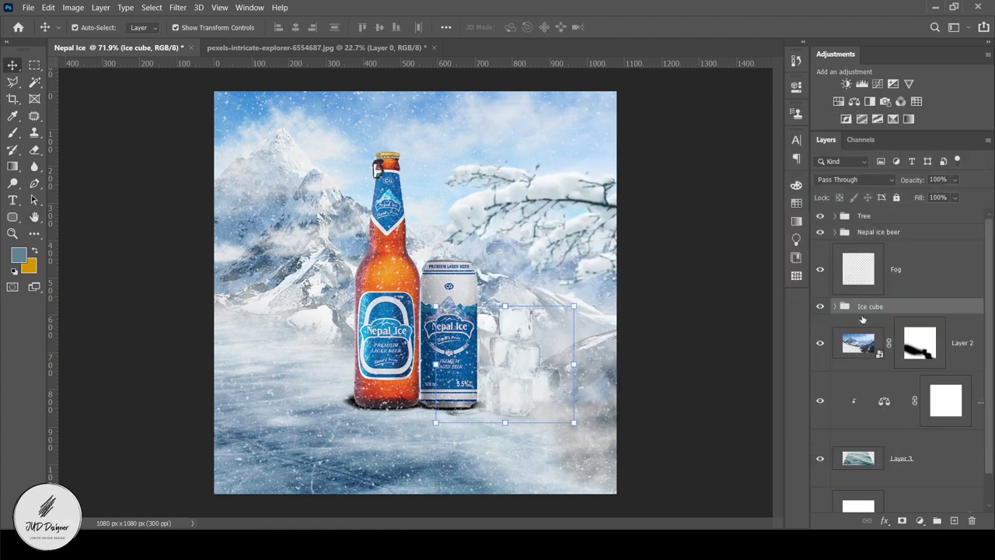
{"action": "left_click_drag", "start_coordinate": [871, 307], "coordinate": [868, 232]}
Move pngwing.com (4) and Layer 5 out of Ice cube and delete the empty group
{"action": "left_click", "coordinate": [835, 232]}
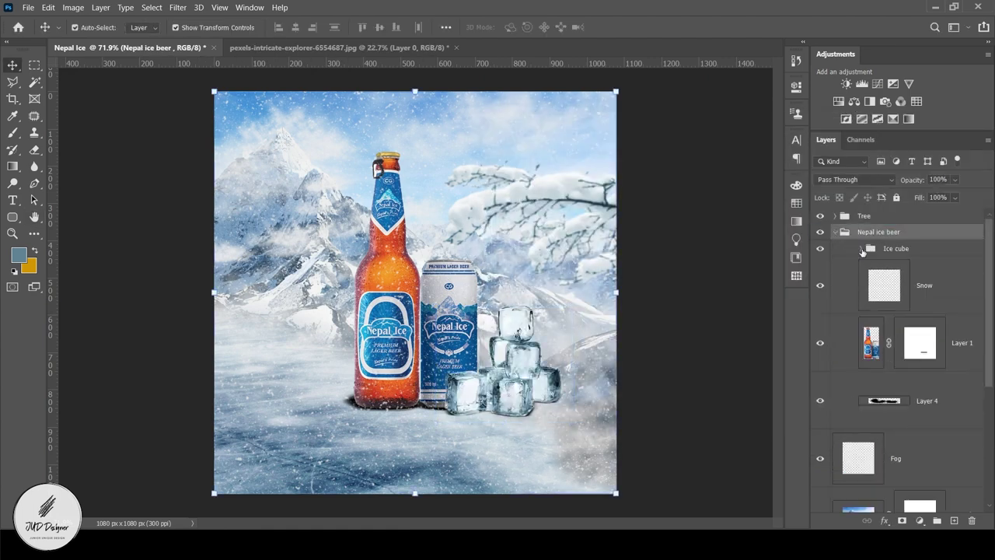
{"action": "left_click", "coordinate": [861, 248]}
{"action": "mouse_move", "coordinate": [933, 342]}
{"action": "left_mouse_down"}
{"action": "mouse_move", "coordinate": [939, 427]}
{"action": "mouse_move", "coordinate": [933, 311]}
{"action": "left_mouse_up"}
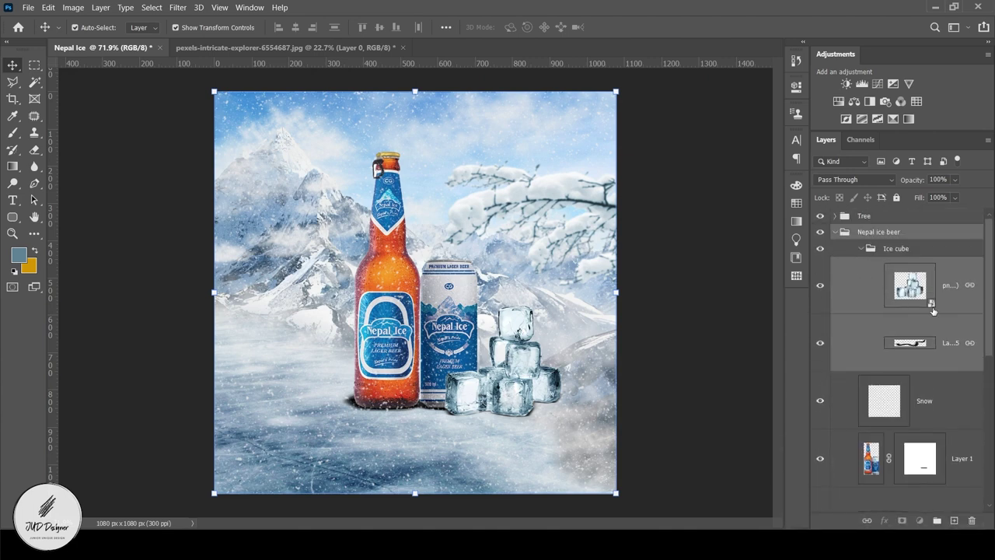
{"action": "left_click", "coordinate": [882, 249]}
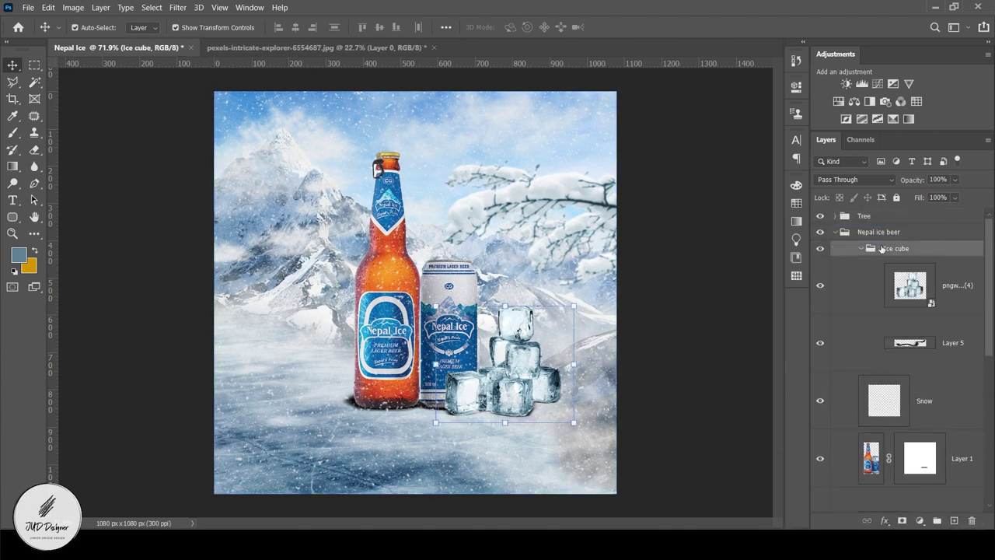
{"action": "left_click", "coordinate": [942, 289]}
{"action": "left_click", "coordinate": [933, 342], "text": "shift"}
{"action": "left_click_drag", "start_coordinate": [933, 342], "coordinate": [883, 227]}
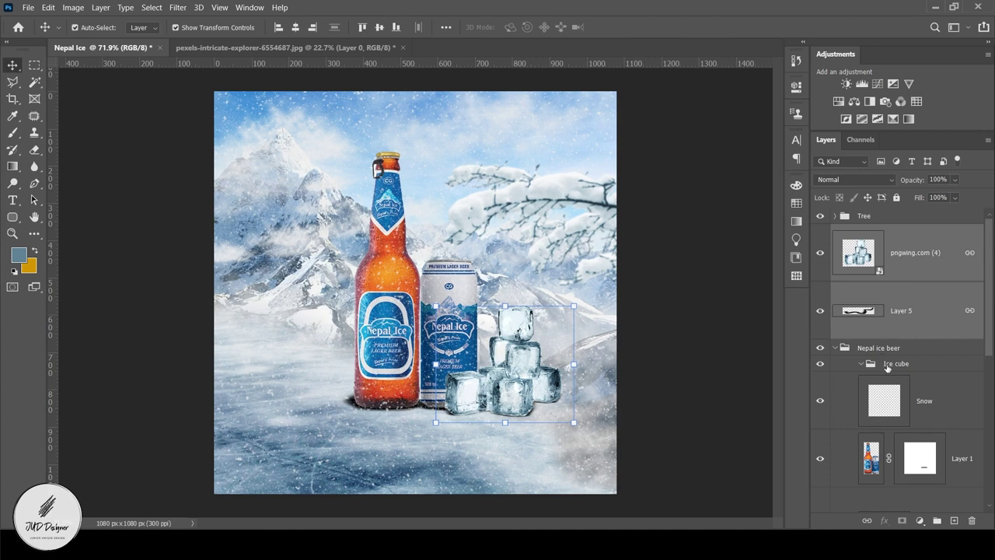
{"action": "left_click", "coordinate": [888, 368]}
{"action": "key", "text": "Delete"}
Put the cube layers inside Nepal ice beer below Snow, with Fog dragged above them
{"action": "left_click", "coordinate": [925, 310]}
{"action": "left_click", "coordinate": [933, 253], "text": "shift"}
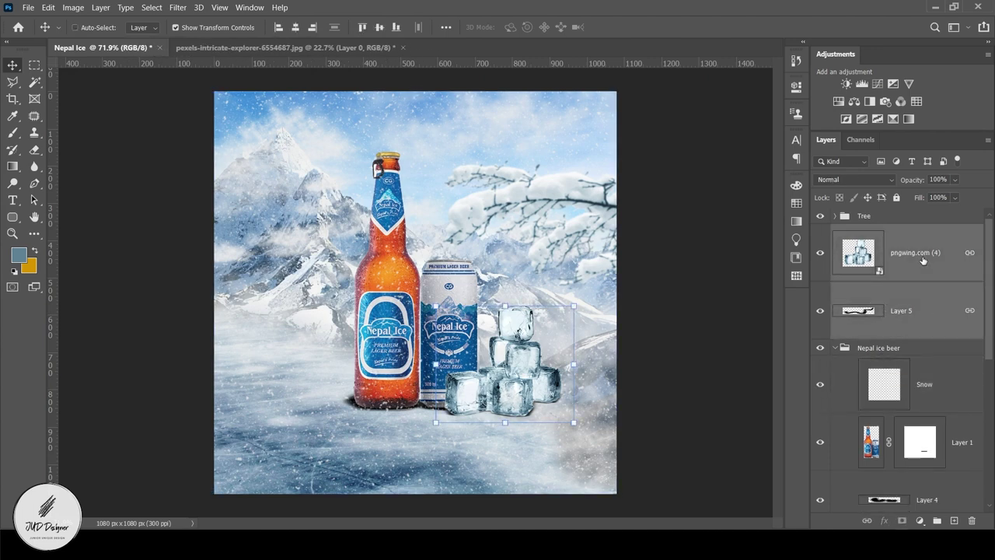
{"action": "left_click_drag", "start_coordinate": [933, 253], "coordinate": [824, 335]}
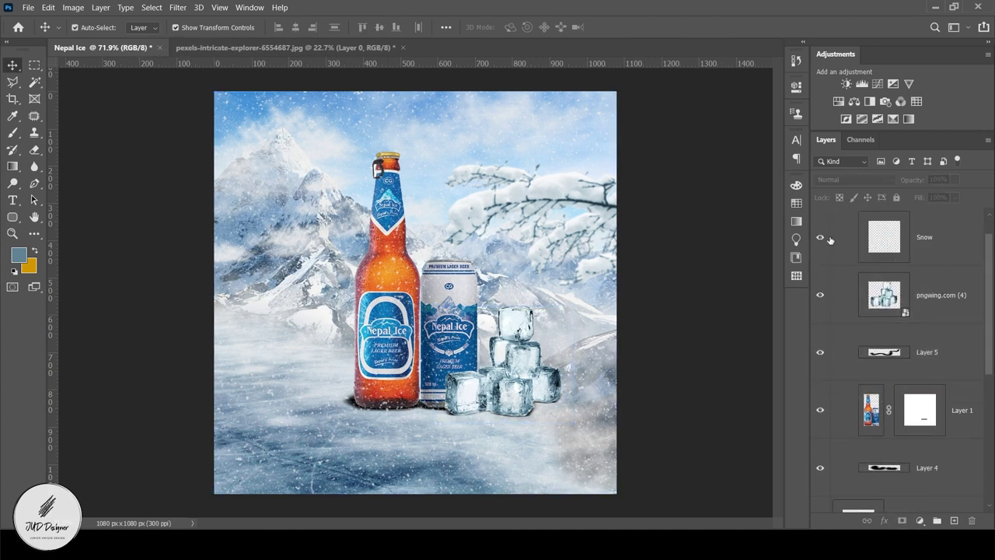
{"action": "scroll", "coordinate": [904, 276], "scroll_direction": "down", "scroll_amount": 1}
{"action": "left_click", "coordinate": [900, 485]}
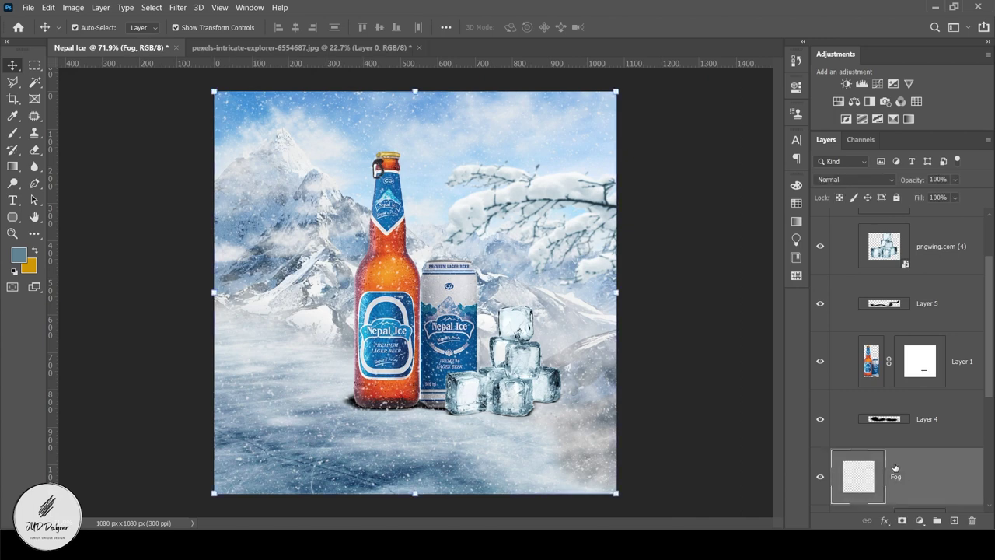
{"action": "left_click_drag", "start_coordinate": [895, 467], "coordinate": [859, 326]}
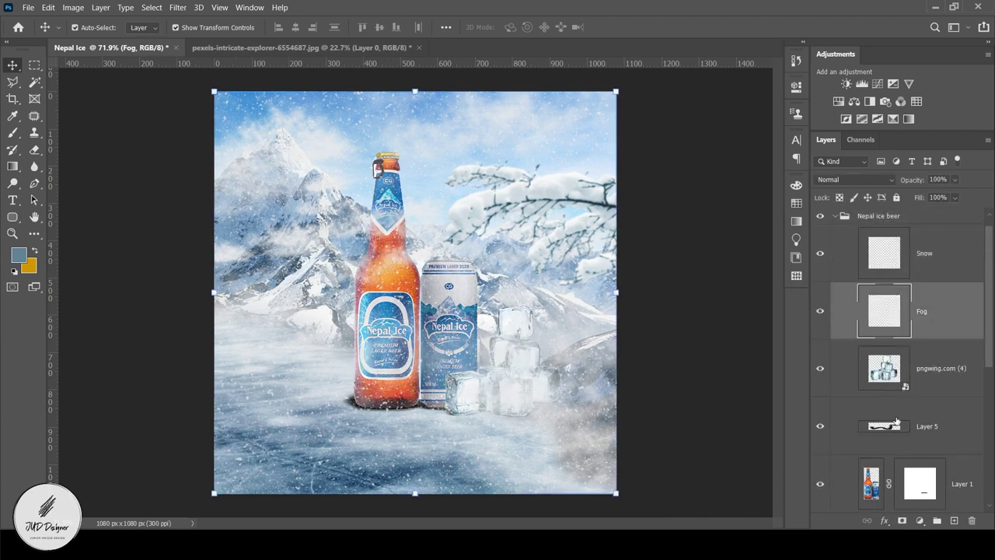
Add a mask to the Fog layer and thin the fog over the ice cubes with a large soft black brush at 24%
{"action": "left_click", "coordinate": [901, 520]}
{"action": "left_click", "coordinate": [12, 133]}
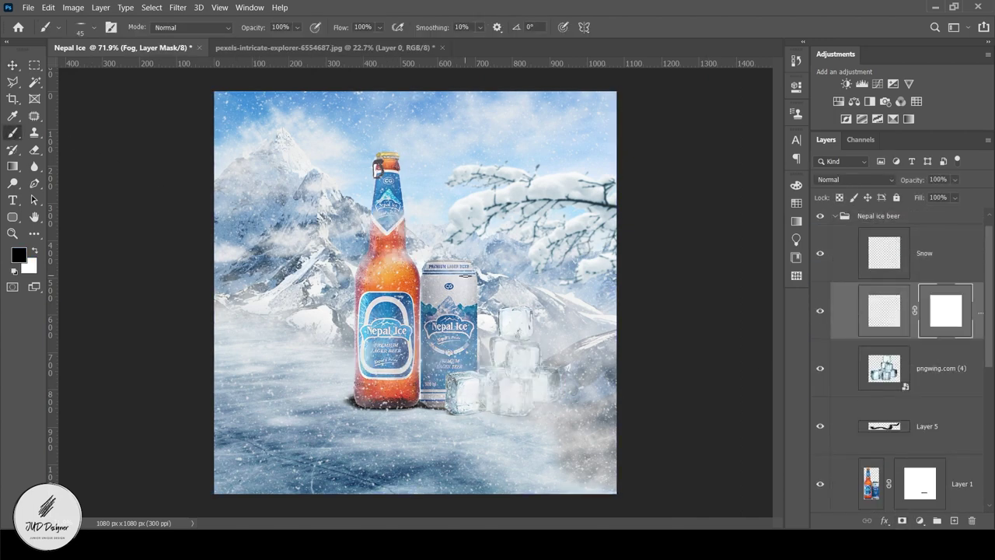
{"action": "left_click", "coordinate": [96, 28]}
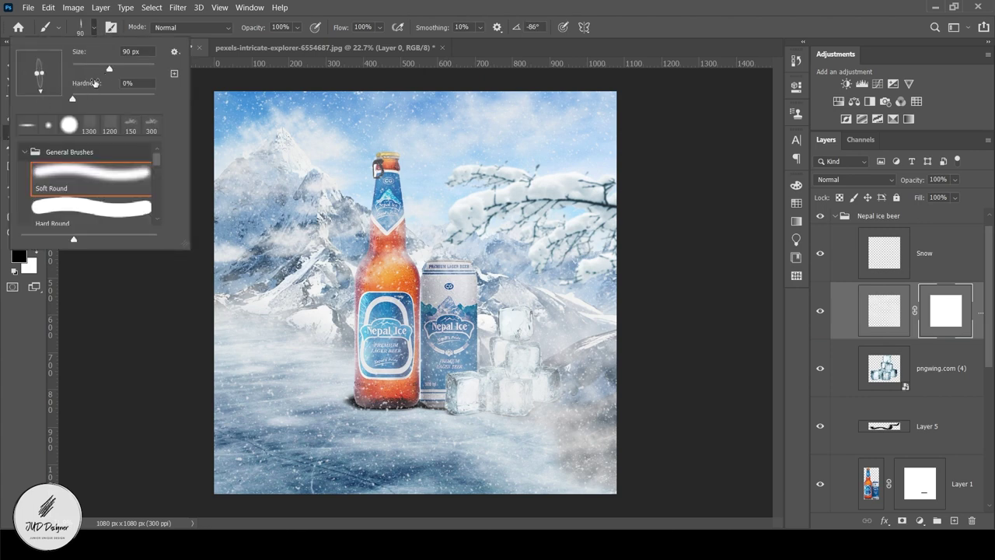
{"action": "double_click", "coordinate": [131, 127]}
{"action": "key", "text": "bracketright"}
{"action": "key", "text": "bracketright"}
{"action": "key", "text": "bracketright"}
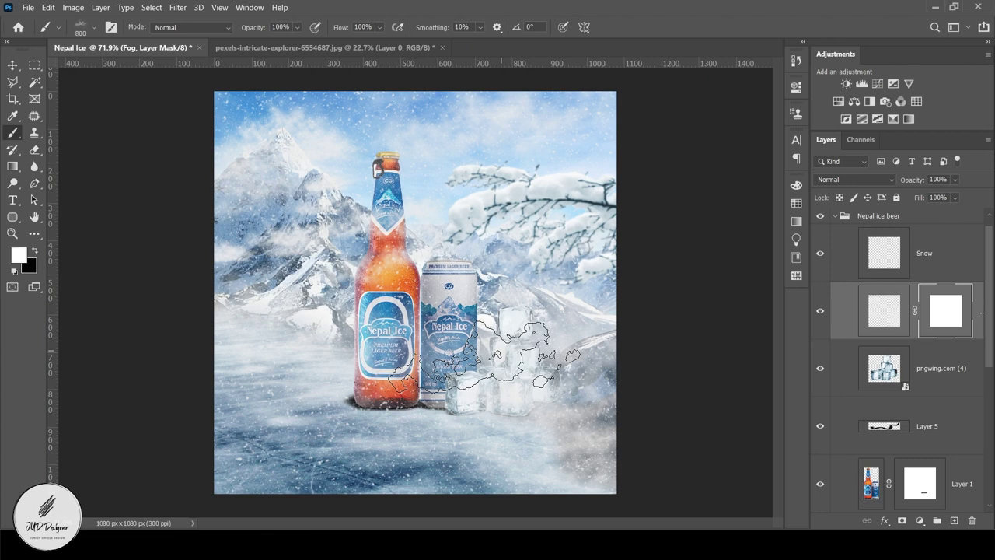
{"action": "key", "text": "x"}
{"action": "key", "text": "2"}
{"action": "key", "text": "4"}
{"action": "mouse_move", "coordinate": [511, 311]}
{"action": "left_mouse_down"}
{"action": "mouse_move", "coordinate": [559, 342]}
{"action": "mouse_move", "coordinate": [436, 389]}
{"action": "mouse_move", "coordinate": [510, 330]}
{"action": "mouse_move", "coordinate": [505, 373]}
{"action": "left_mouse_up"}
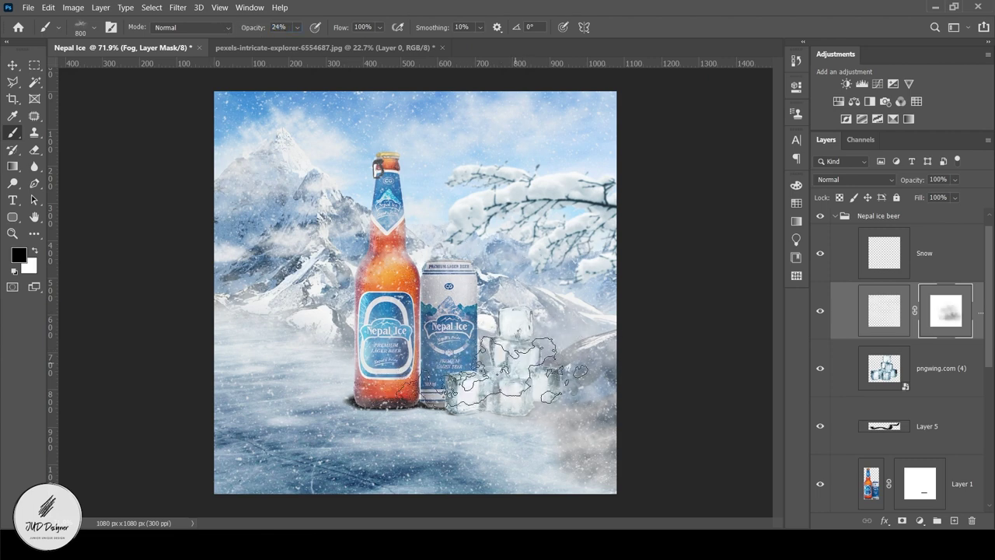
Set a #f0f0f0 brush at 100% opacity, hide the Snow layer, and add new Layer 6
{"action": "left_click", "coordinate": [884, 311]}
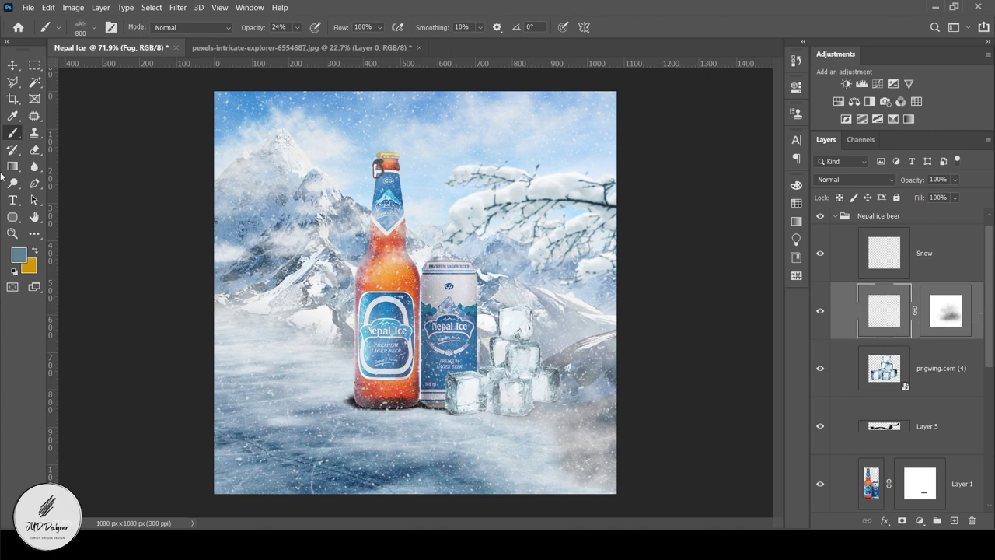
{"action": "left_click", "coordinate": [12, 115]}
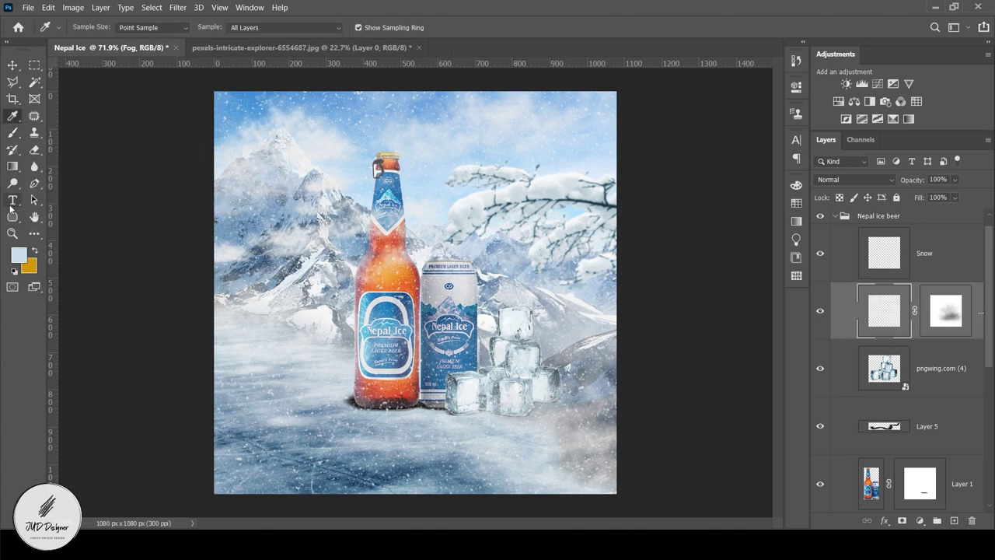
{"action": "key", "text": "b"}
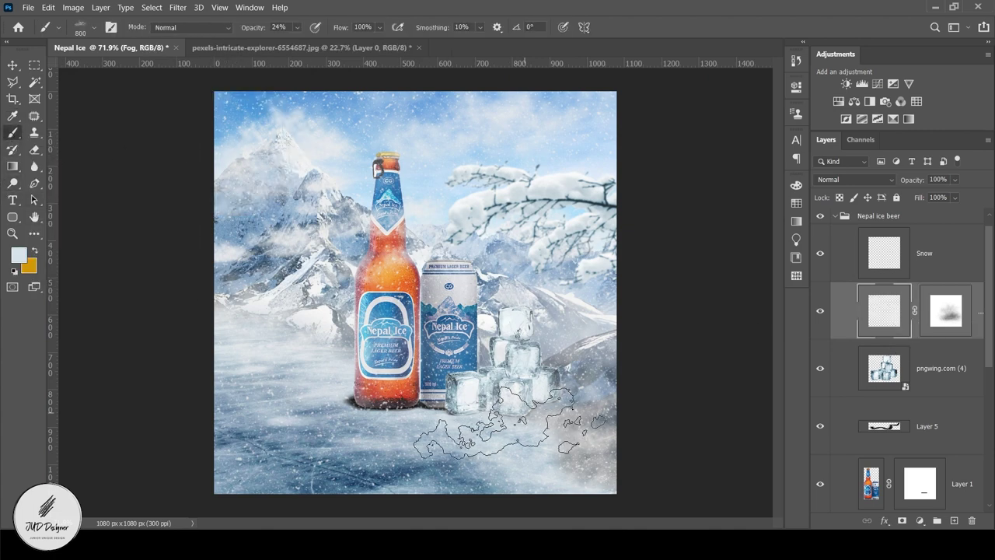
{"action": "scroll", "coordinate": [435, 412], "scroll_direction": "up", "scroll_amount": 2}
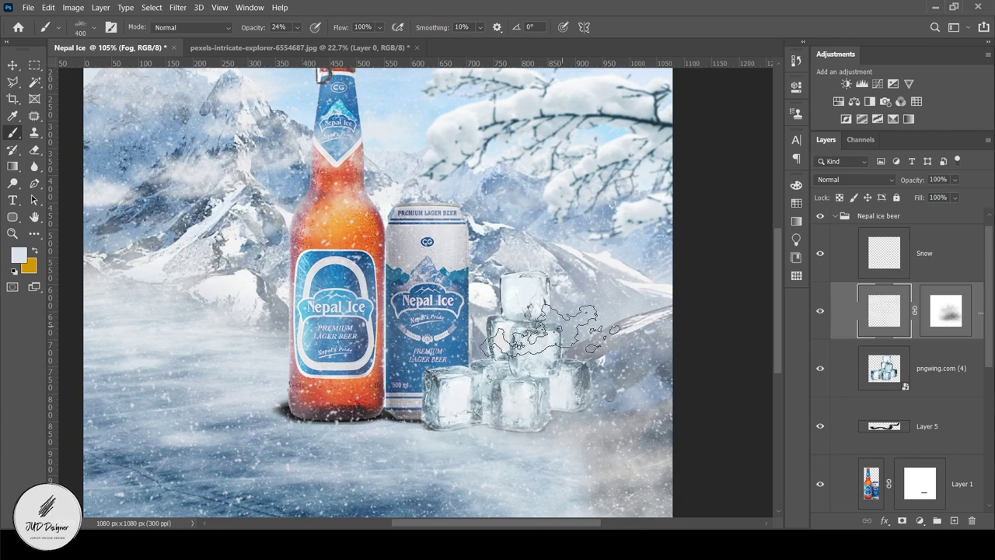
{"action": "left_click", "coordinate": [19, 255]}
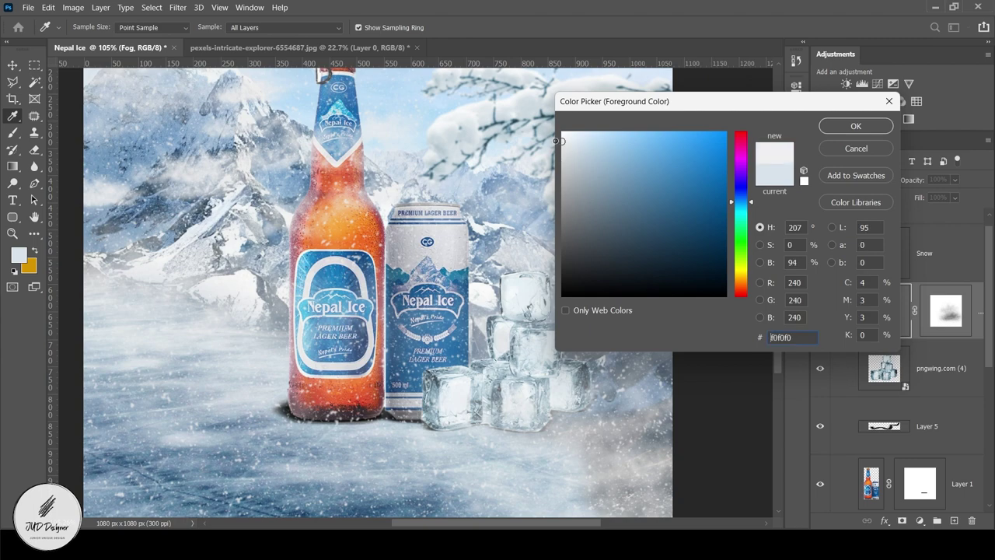
{"action": "left_click", "coordinate": [561, 138]}
{"action": "left_click", "coordinate": [857, 125]}
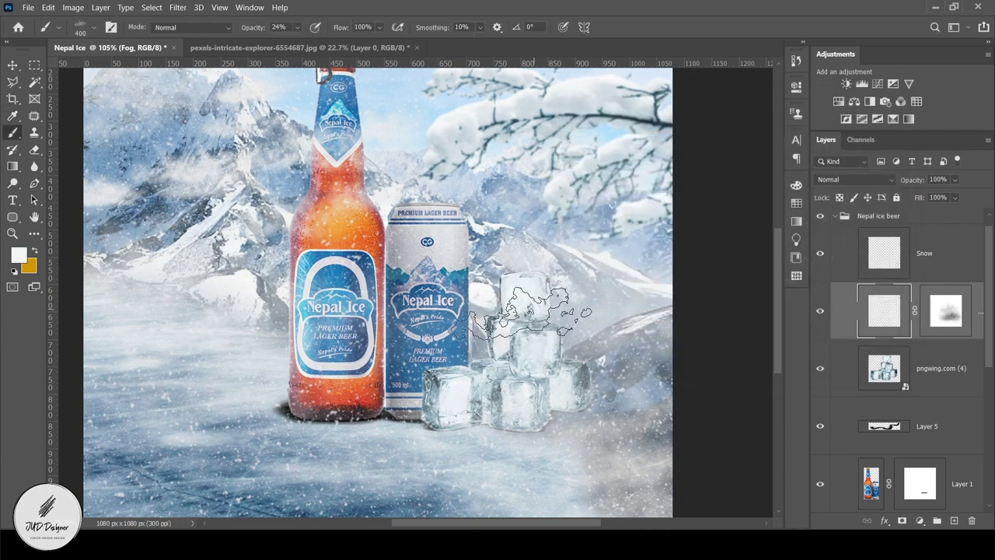
{"action": "key", "text": "0"}
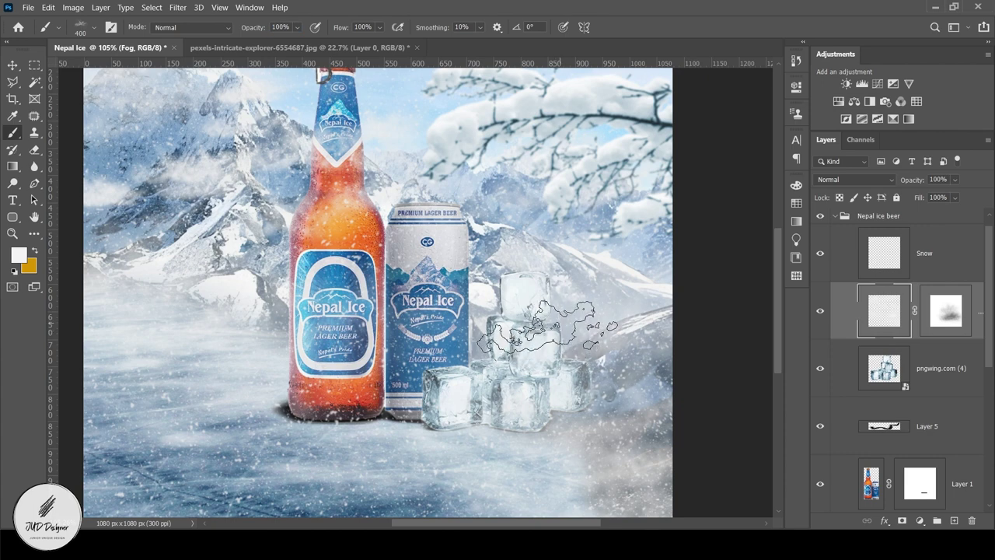
{"action": "left_click", "coordinate": [820, 254]}
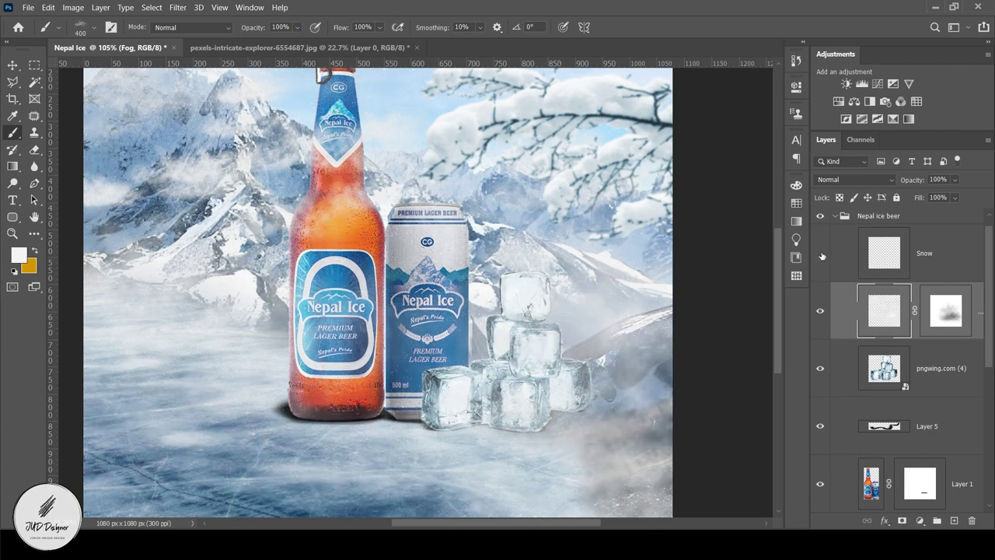
{"action": "left_click", "coordinate": [953, 520]}
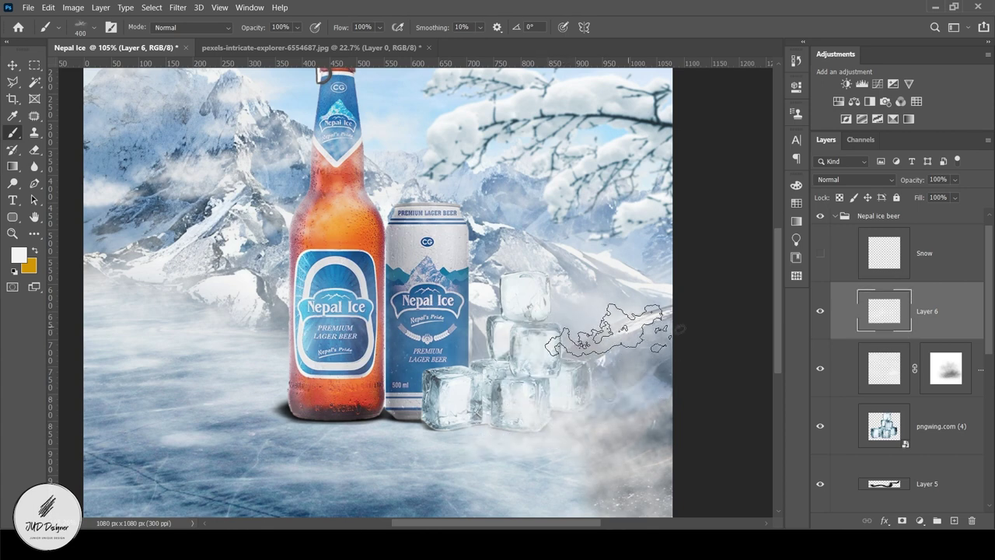
Add a new layer above Layer 2 and brush white fog over the can and mountains
{"action": "scroll", "coordinate": [941, 417], "scroll_direction": "down", "scroll_amount": 1}
{"action": "left_click", "coordinate": [950, 464]}
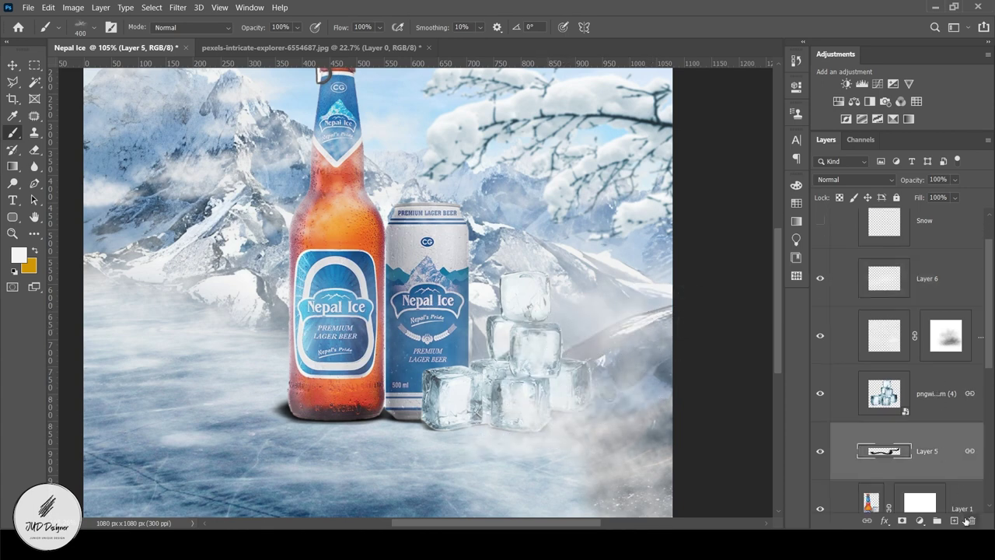
{"action": "scroll", "coordinate": [950, 466], "scroll_direction": "down", "scroll_amount": 1}
{"action": "scroll", "coordinate": [950, 466], "scroll_direction": "down", "scroll_amount": 2}
{"action": "scroll", "coordinate": [951, 473], "scroll_direction": "down", "scroll_amount": 1}
{"action": "left_click", "coordinate": [952, 466]}
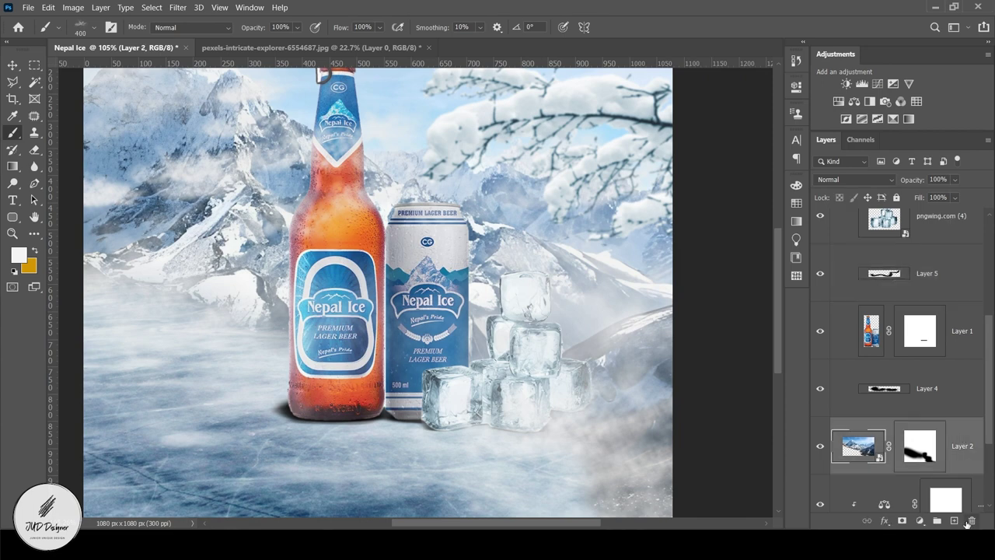
{"action": "left_click", "coordinate": [954, 520]}
{"action": "left_click_drag", "start_coordinate": [327, 317], "coordinate": [435, 339]}
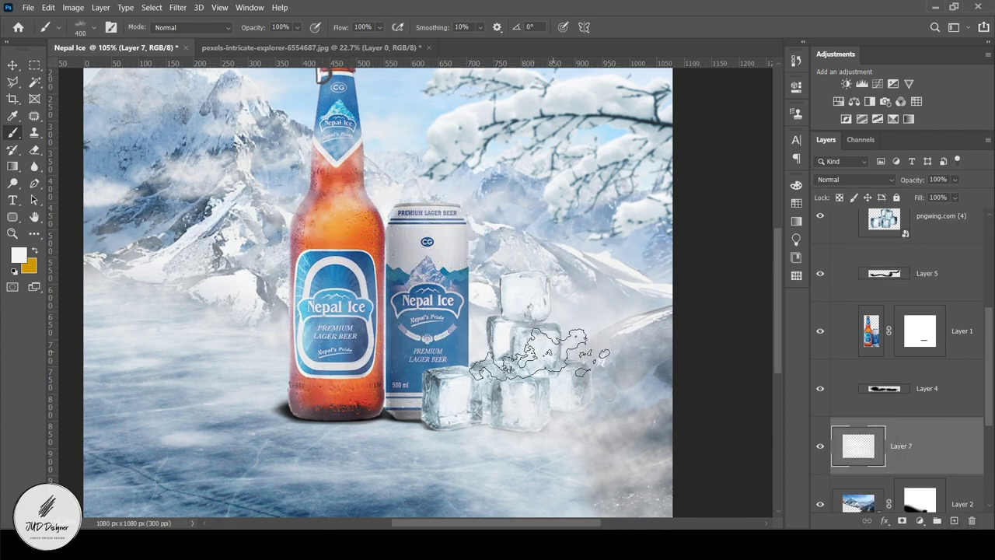
Reposition the new layer in the stack and rename Layer 7 to Fog
{"action": "key", "text": "v"}
{"action": "left_click_drag", "start_coordinate": [919, 435], "coordinate": [919, 413]}
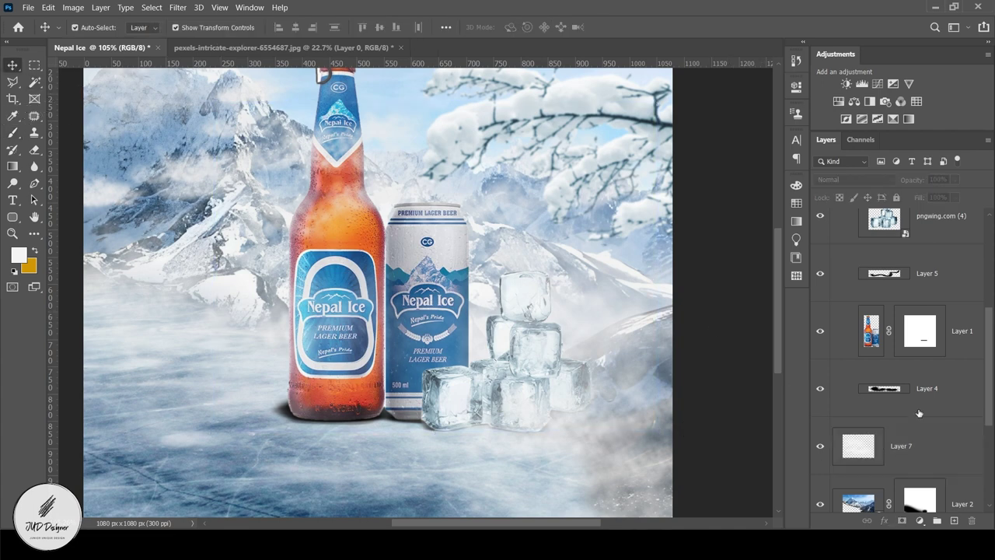
{"action": "scroll", "coordinate": [933, 425], "scroll_direction": "up", "scroll_amount": 1}
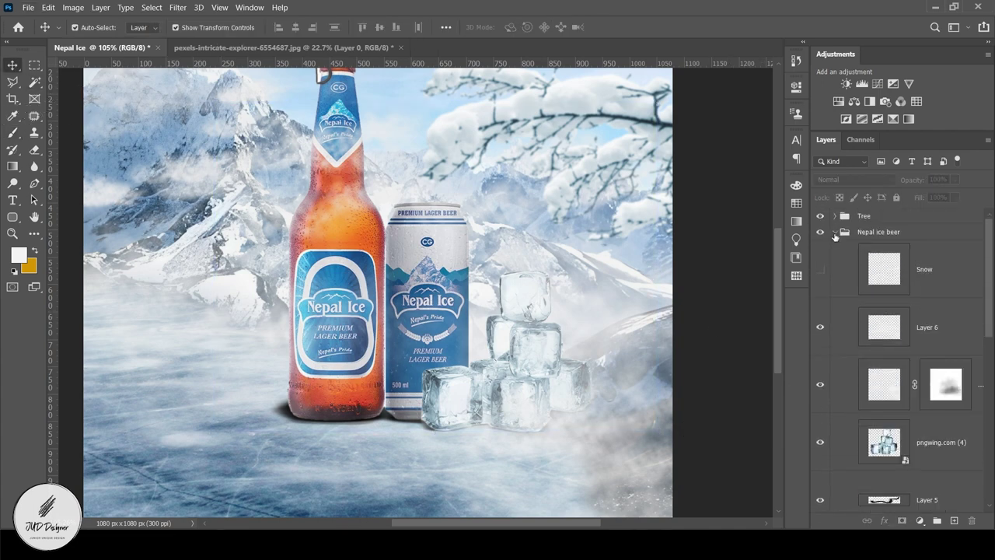
{"action": "left_click", "coordinate": [834, 235]}
{"action": "scroll", "coordinate": [900, 365], "scroll_direction": "down", "scroll_amount": 2}
{"action": "scroll", "coordinate": [900, 364], "scroll_direction": "down", "scroll_amount": 4}
{"action": "scroll", "coordinate": [900, 365], "scroll_direction": "down", "scroll_amount": 2}
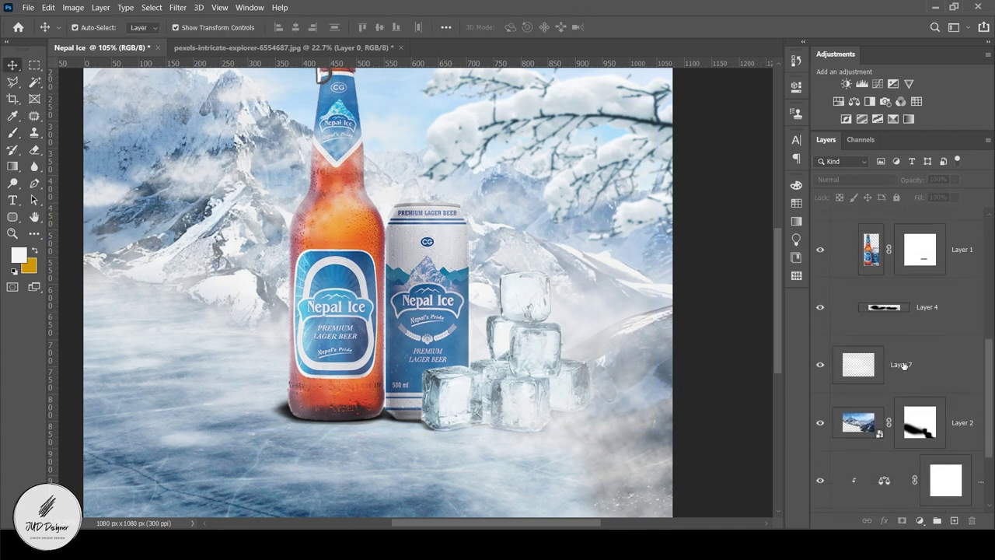
{"action": "double_click", "coordinate": [902, 364]}
{"action": "type", "text": "Fog"}
{"action": "key", "text": "Return"}
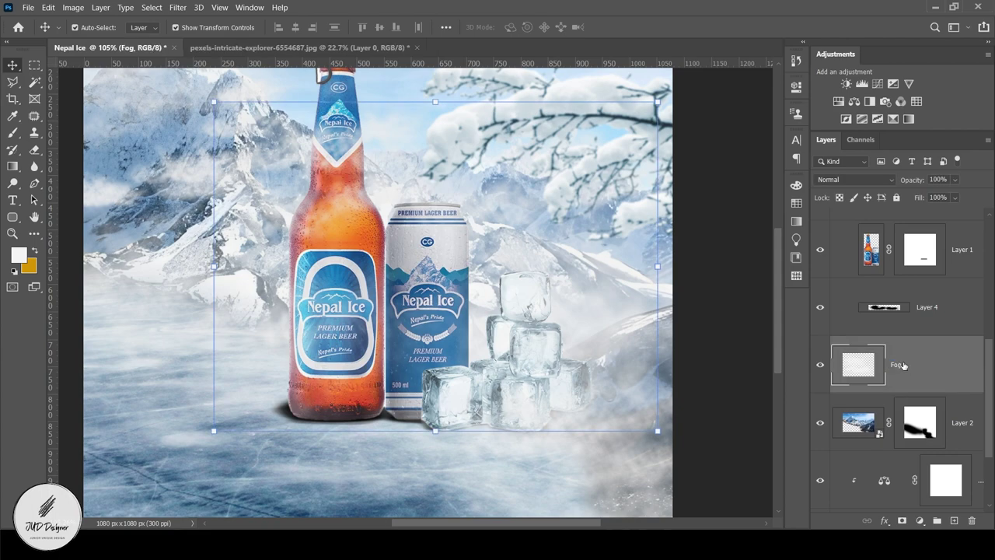
{"action": "scroll", "coordinate": [890, 427], "scroll_direction": "down", "scroll_amount": 2}
{"action": "scroll", "coordinate": [890, 427], "scroll_direction": "down", "scroll_amount": 1}
Group Layer 3 with its adjustment layer into a group named 'snow land'
{"action": "left_click", "coordinate": [935, 436]}
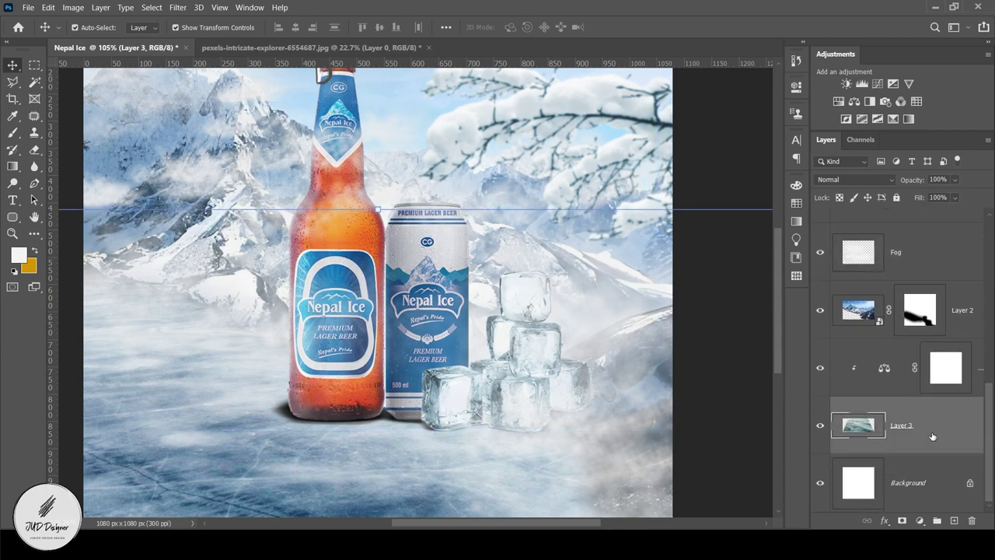
{"action": "left_click", "coordinate": [888, 373], "text": "ctrl"}
{"action": "right_click", "coordinate": [944, 389]}
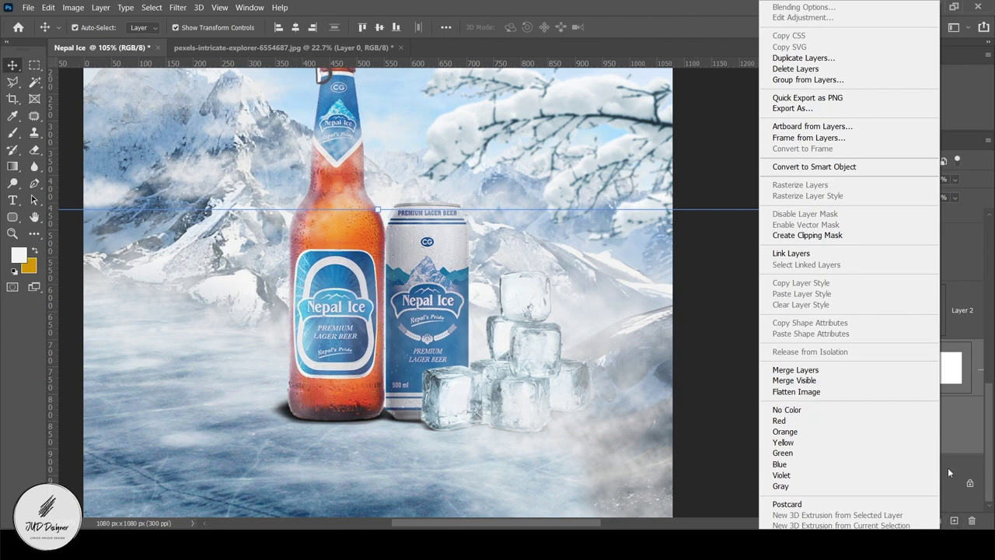
{"action": "key", "text": "Escape"}
{"action": "left_click", "coordinate": [937, 521]}
{"action": "key", "text": "w"}
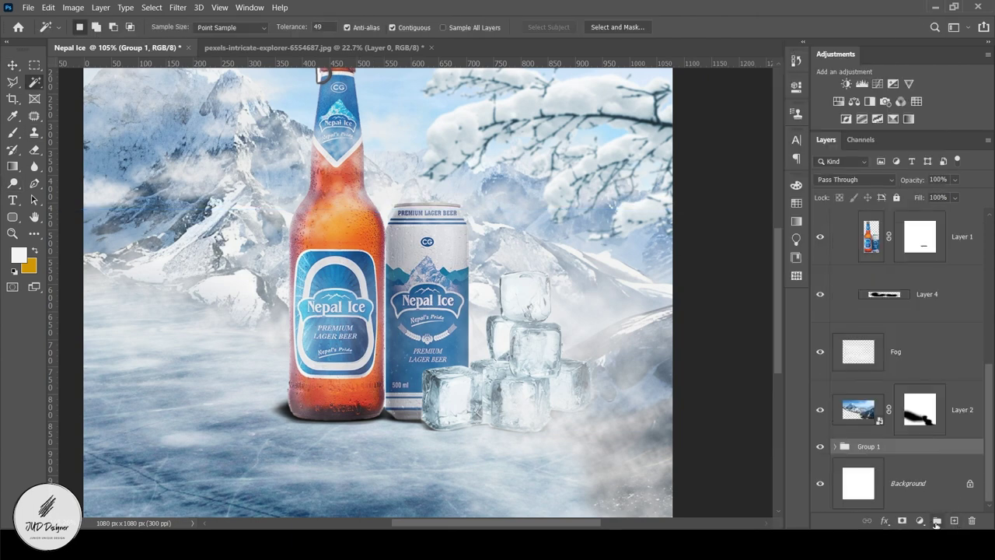
{"action": "double_click", "coordinate": [871, 447]}
{"action": "type", "text": "d"}
{"action": "key", "text": "Return"}
Show the Snow layer again, rename Layer 6 to Fog, and fit the image on screen
{"action": "scroll", "coordinate": [890, 429], "scroll_direction": "up", "scroll_amount": 3}
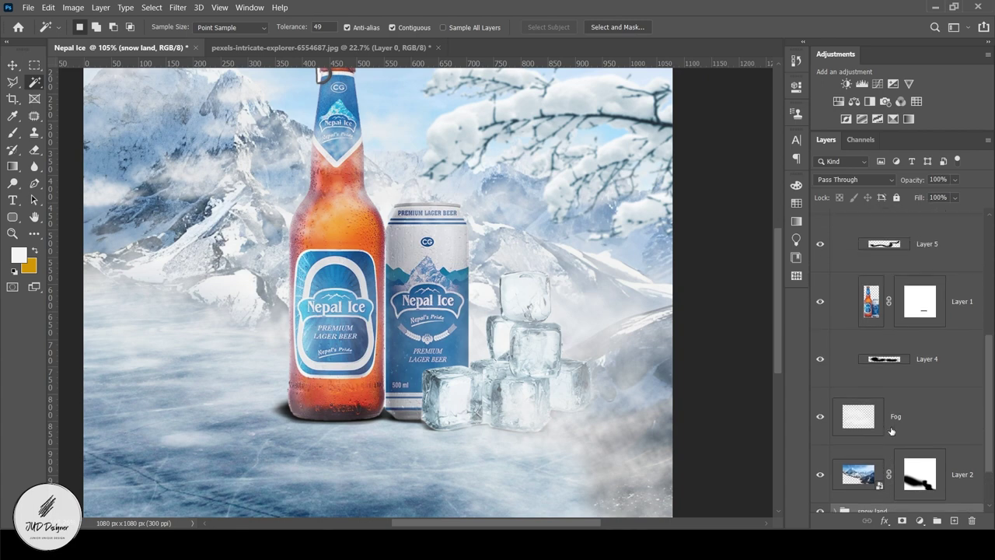
{"action": "scroll", "coordinate": [874, 358], "scroll_direction": "up", "scroll_amount": 3}
{"action": "scroll", "coordinate": [861, 303], "scroll_direction": "up", "scroll_amount": 2}
{"action": "left_click", "coordinate": [820, 269]}
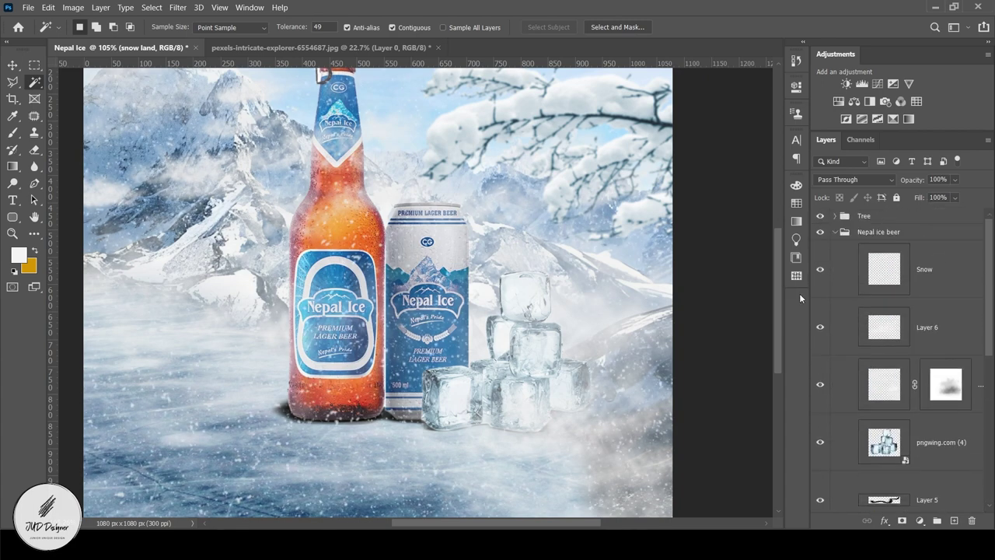
{"action": "left_click", "coordinate": [821, 327]}
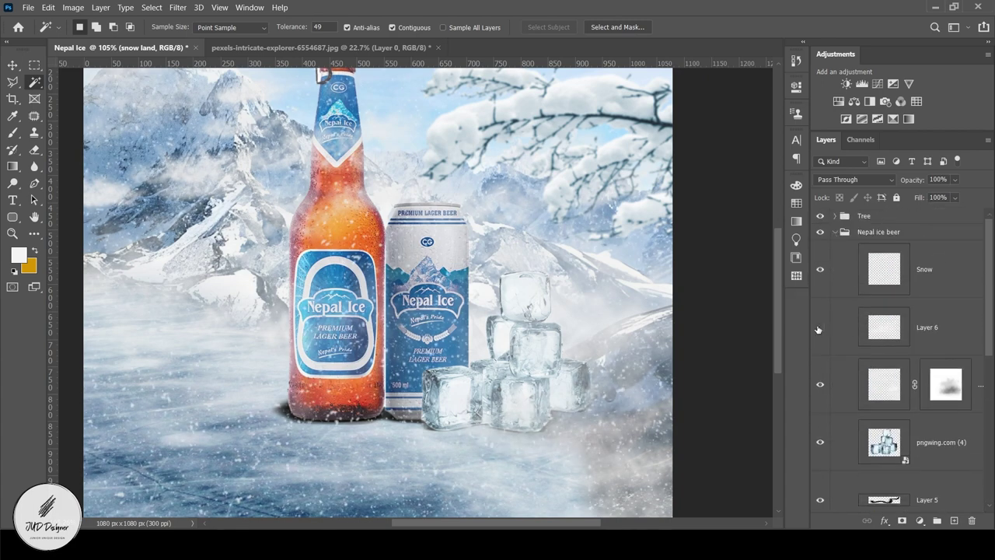
{"action": "double_click", "coordinate": [927, 327]}
{"action": "type", "text": "Fog"}
{"action": "key", "text": "Return"}
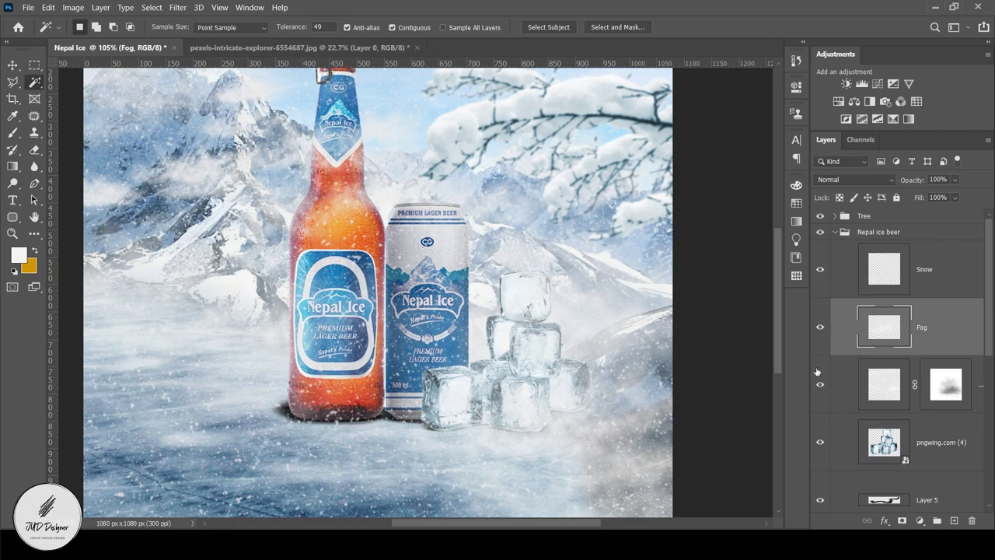
{"action": "left_click", "coordinate": [835, 232]}
{"action": "key", "text": "ctrl+0"}
Open pngwing.com (10).png and bring a copied snow-drip selection into the Nepal Ice document
{"action": "key", "text": "v"}
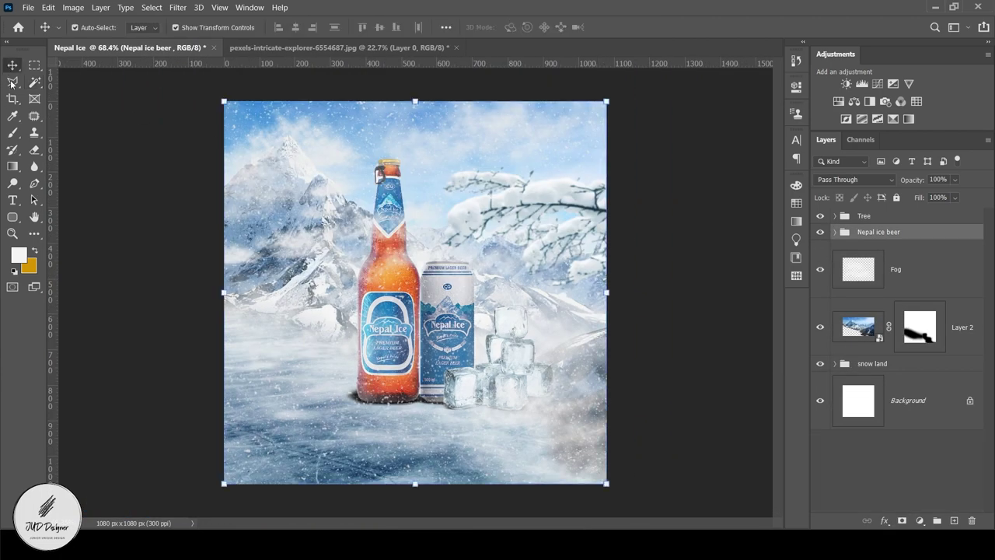
{"action": "left_click", "coordinate": [136, 229]}
{"action": "left_click", "coordinate": [28, 7]}
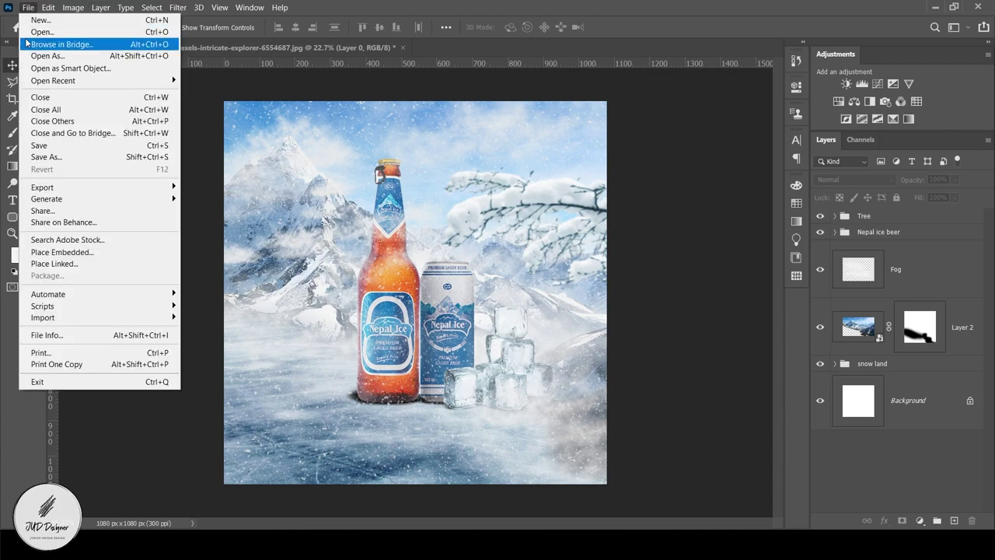
{"action": "left_click", "coordinate": [46, 35]}
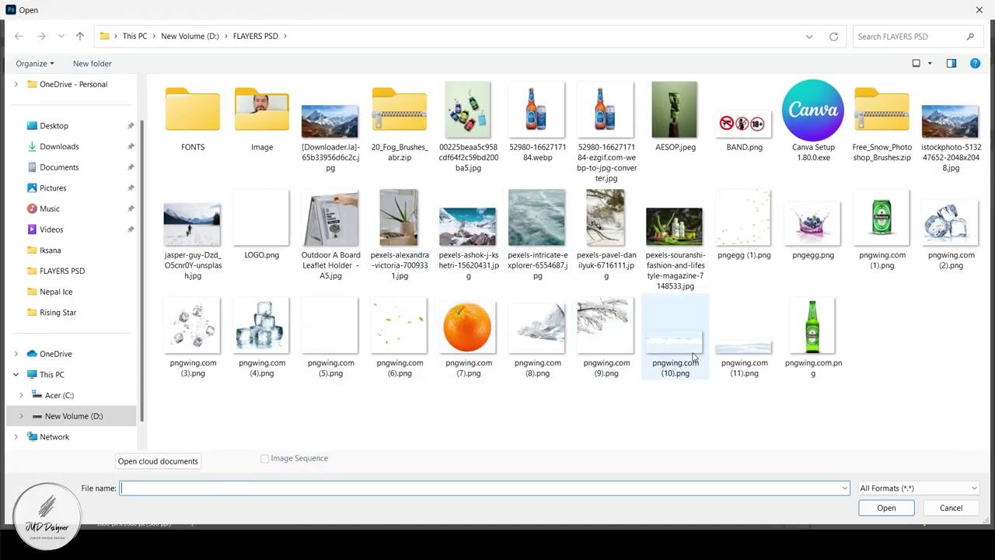
{"action": "double_click", "coordinate": [697, 354]}
{"action": "left_click", "coordinate": [34, 116]}
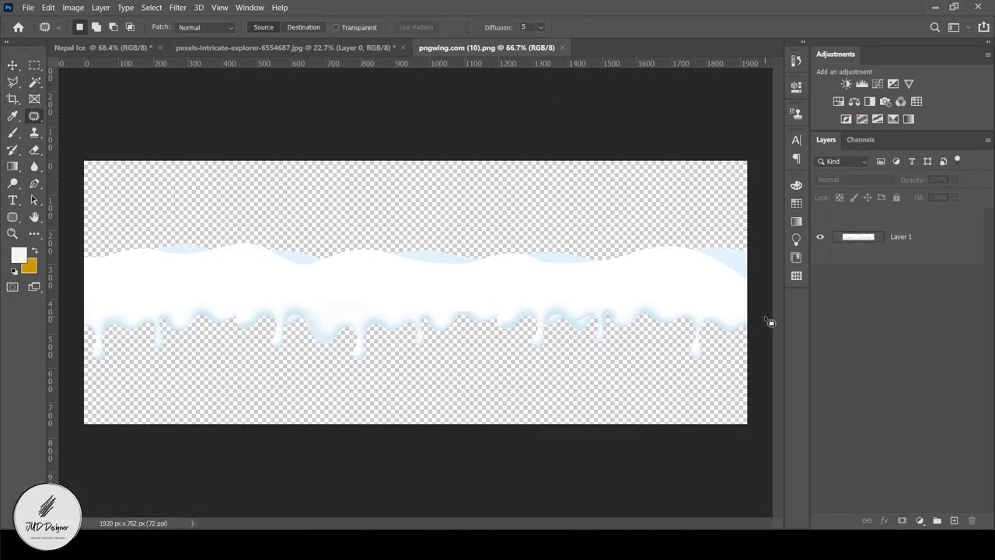
{"action": "mouse_move", "coordinate": [758, 284]}
{"action": "left_mouse_down"}
{"action": "mouse_move", "coordinate": [698, 255]}
{"action": "mouse_move", "coordinate": [567, 280]}
{"action": "mouse_move", "coordinate": [584, 380]}
{"action": "mouse_move", "coordinate": [762, 319]}
{"action": "mouse_move", "coordinate": [758, 307]}
{"action": "left_mouse_up"}
{"action": "key", "text": "ctrl+j"}
{"action": "mouse_move", "coordinate": [867, 241]}
{"action": "left_mouse_down"}
{"action": "mouse_move", "coordinate": [380, 210]}
{"action": "mouse_move", "coordinate": [401, 226]}
{"action": "left_mouse_up"}
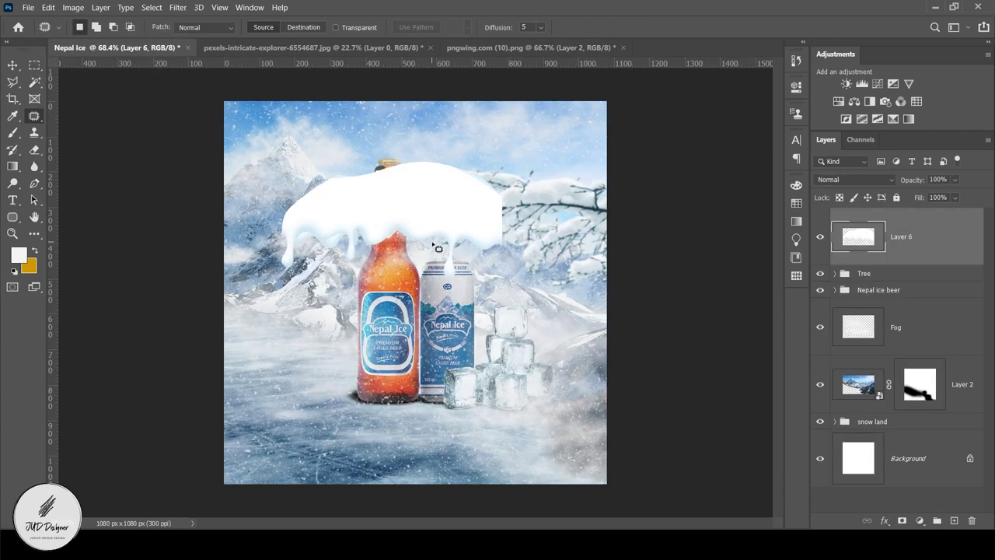
Mask the snow cap's top with a 50 px, 64% hardness brush to reveal the bottle neck
{"action": "left_click", "coordinate": [901, 520]}
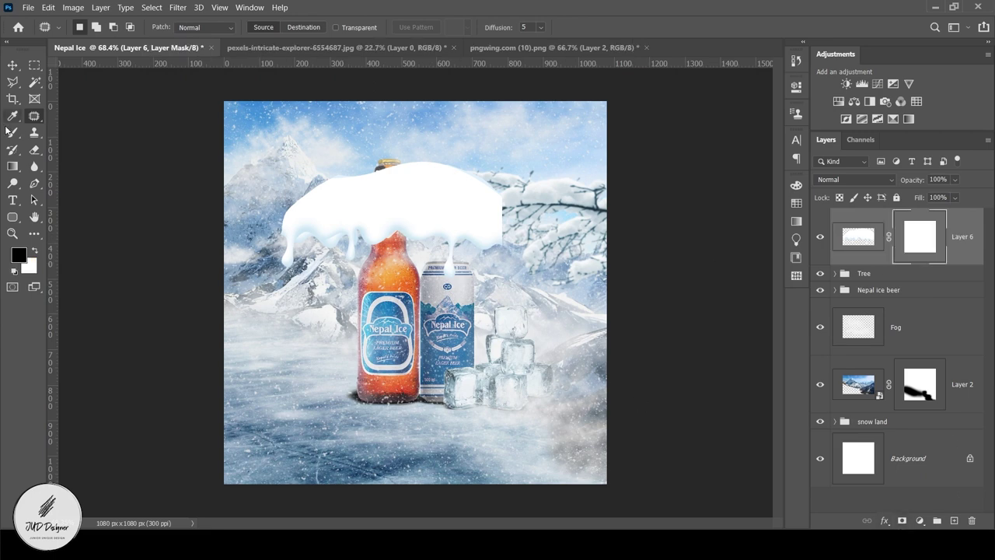
{"action": "key", "text": "b"}
{"action": "left_click", "coordinate": [94, 27]}
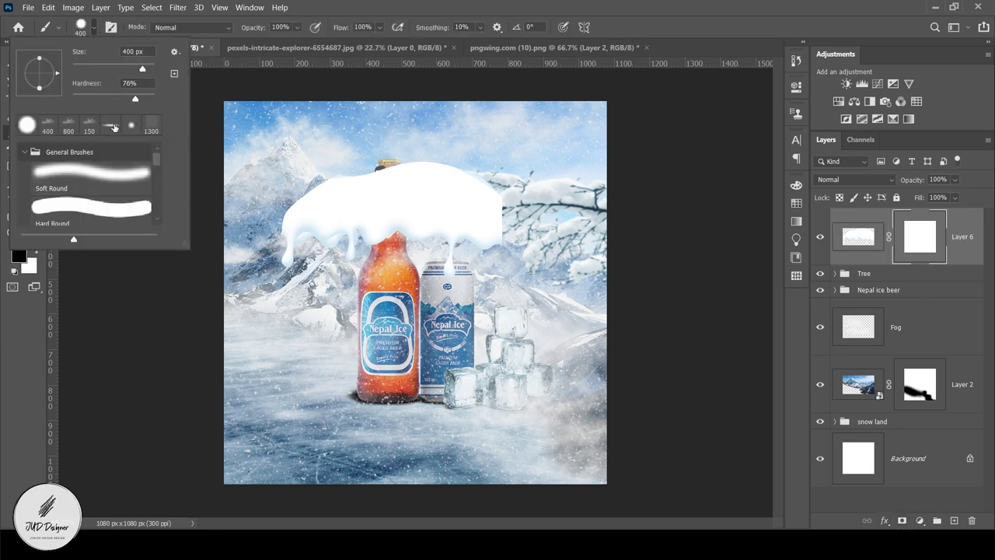
{"action": "left_click", "coordinate": [114, 127]}
{"action": "left_click_drag", "start_coordinate": [135, 98], "coordinate": [125, 99]}
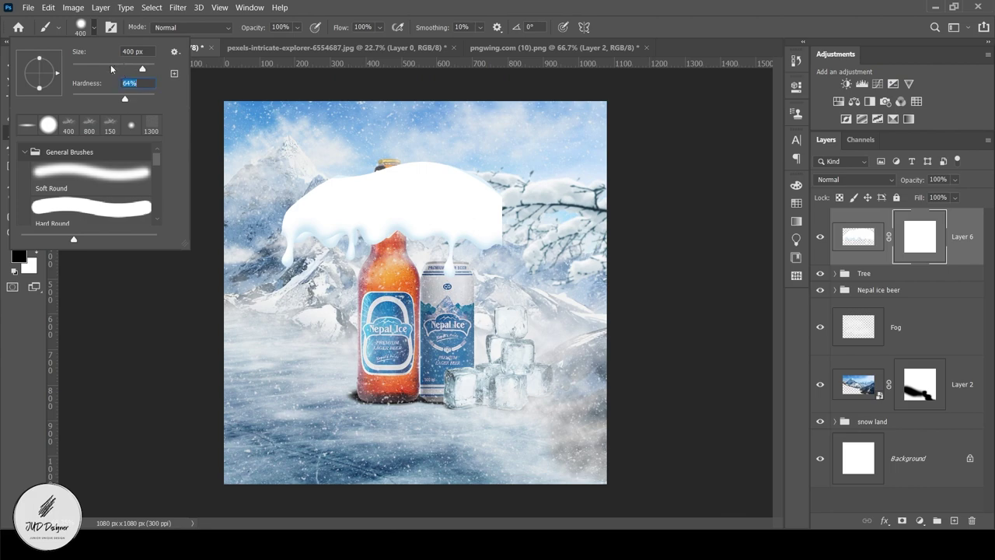
{"action": "type", "text": "50"}
{"action": "key", "text": "Return"}
{"action": "scroll", "coordinate": [389, 233], "scroll_direction": "up", "scroll_amount": 3}
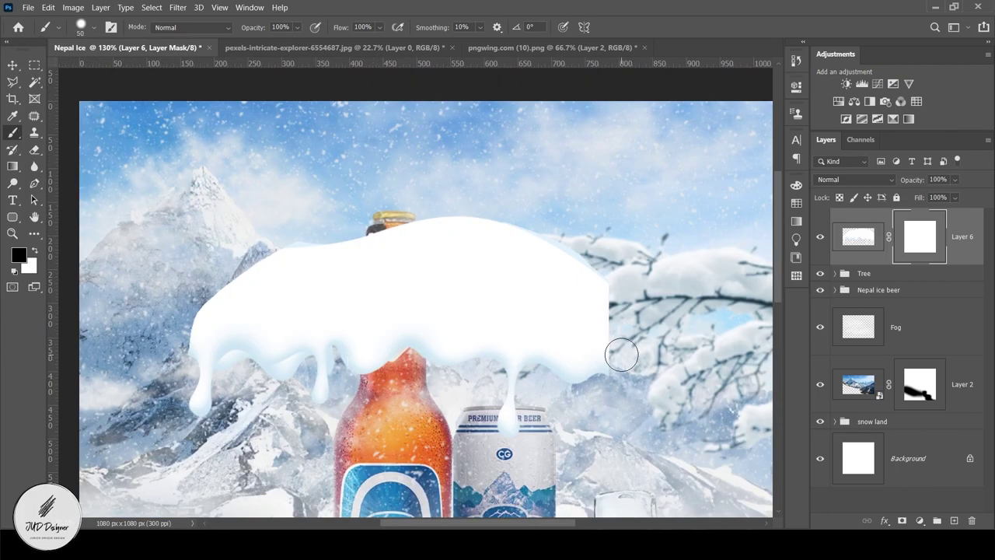
{"action": "mouse_move", "coordinate": [621, 354]}
{"action": "left_mouse_down"}
{"action": "mouse_move", "coordinate": [173, 319]}
{"action": "mouse_move", "coordinate": [315, 269]}
{"action": "mouse_move", "coordinate": [573, 284]}
{"action": "mouse_move", "coordinate": [462, 271]}
{"action": "mouse_move", "coordinate": [274, 291]}
{"action": "left_mouse_up"}
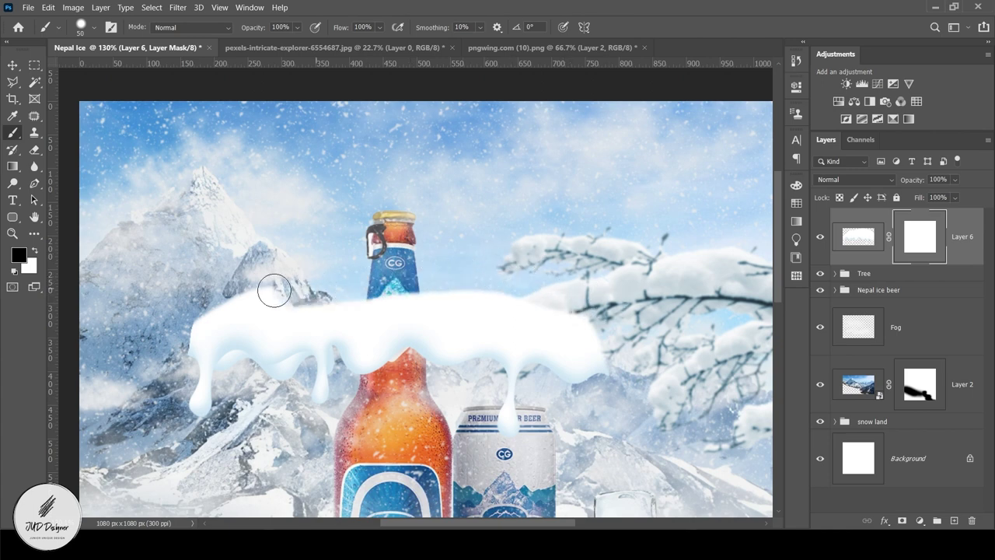
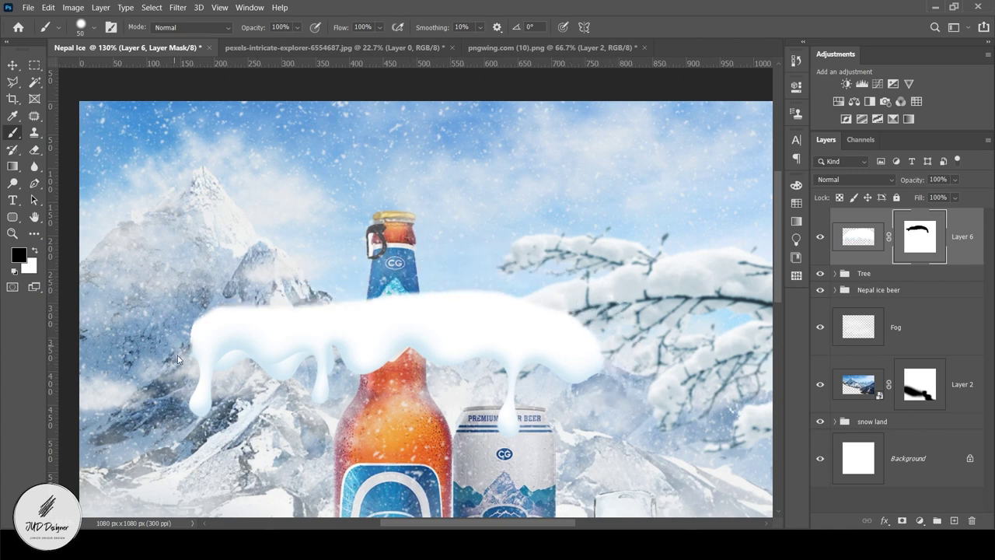
Convert Layer 6 to a smart object and scale the snow to about 28% over the can top
{"action": "key", "text": "v"}
{"action": "right_click", "coordinate": [925, 236]}
{"action": "left_click", "coordinate": [882, 173]}
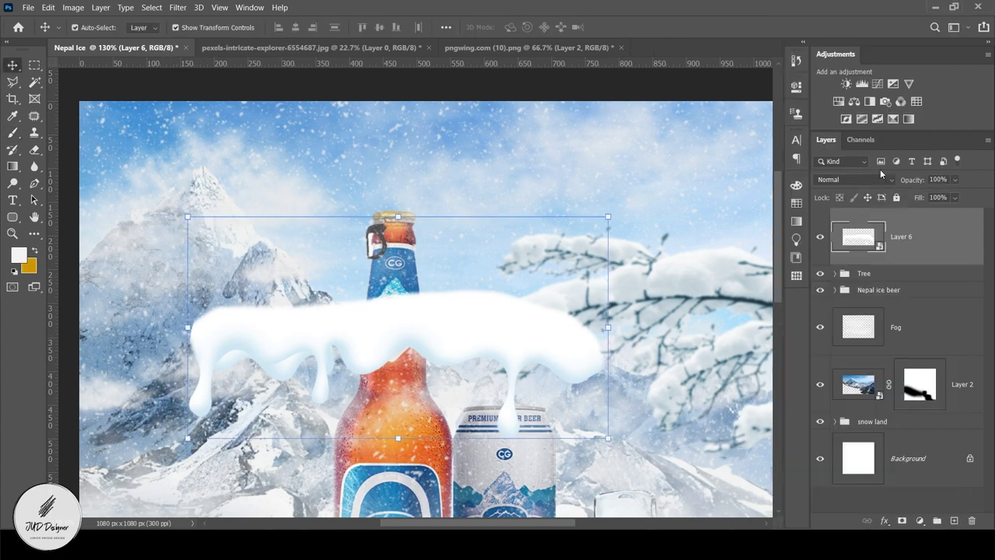
{"action": "key", "text": "ctrl+t"}
{"action": "mouse_move", "coordinate": [607, 327]}
{"action": "left_mouse_down"}
{"action": "mouse_move", "coordinate": [304, 327]}
{"action": "mouse_move", "coordinate": [505, 418]}
{"action": "left_mouse_up"}
{"action": "scroll", "coordinate": [474, 300], "scroll_direction": "up", "scroll_amount": 5}
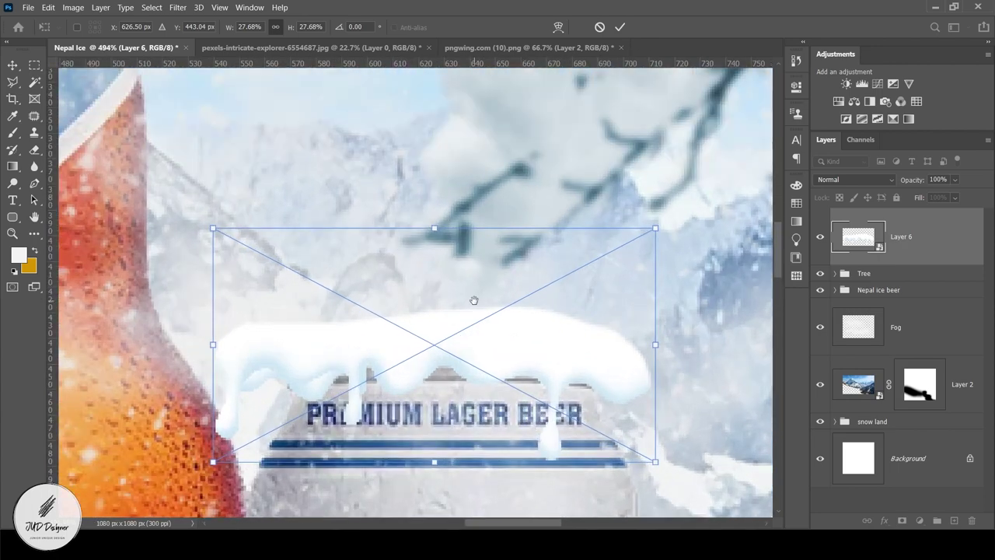
{"action": "left_click_drag", "start_coordinate": [474, 300], "coordinate": [497, 266]}
{"action": "key", "text": "Return"}
Move Layer 6 into the Nepal ice beer group between Layer 5 and Layer 1
{"action": "left_click_drag", "start_coordinate": [872, 248], "coordinate": [872, 289]}
{"action": "left_click", "coordinate": [834, 231]}
{"action": "scroll", "coordinate": [893, 350], "scroll_direction": "down", "scroll_amount": 3}
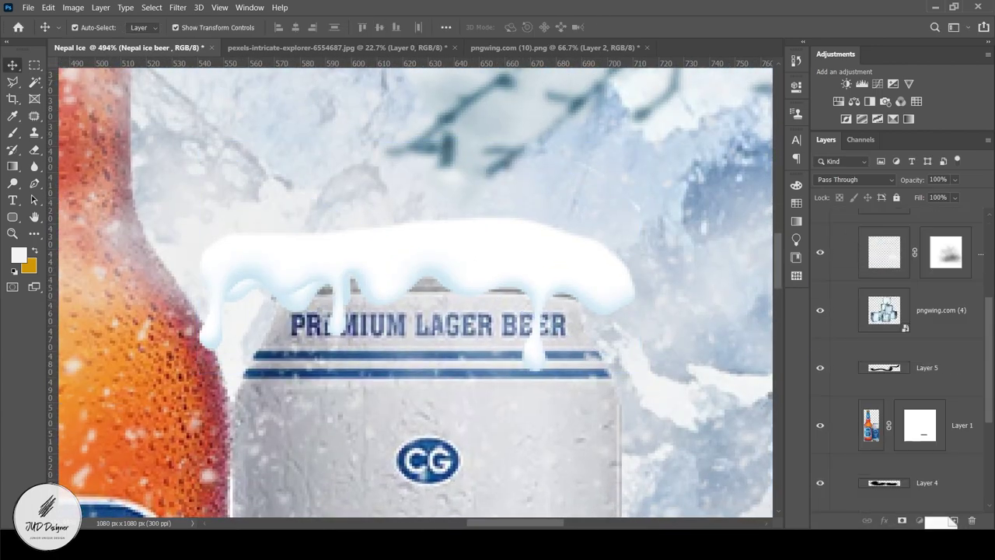
{"action": "left_click_drag", "start_coordinate": [937, 519], "coordinate": [886, 394]}
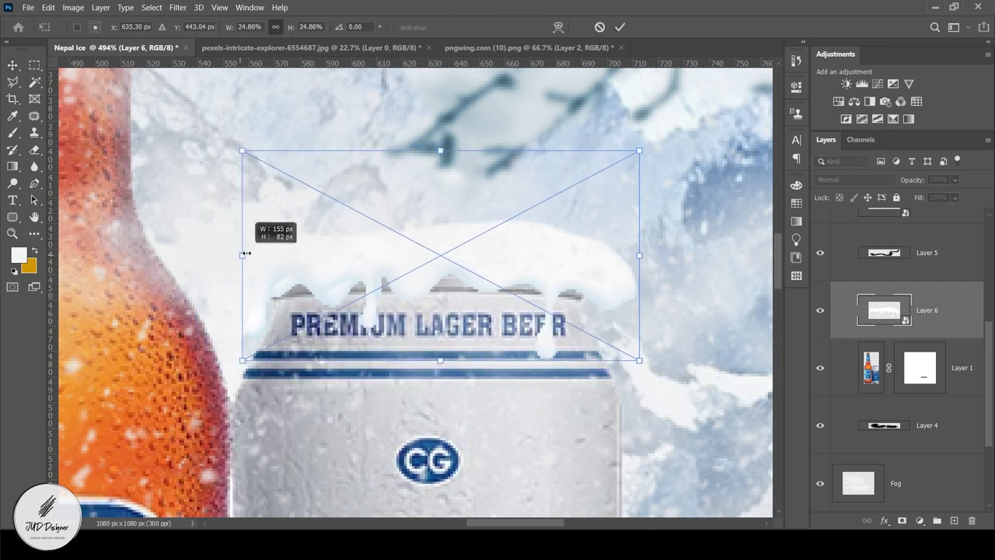
Narrow the snow to about 20% width and lower it onto the can's lid
{"action": "left_click_drag", "start_coordinate": [199, 257], "coordinate": [262, 258]}
{"action": "left_click_drag", "start_coordinate": [420, 251], "coordinate": [418, 266]}
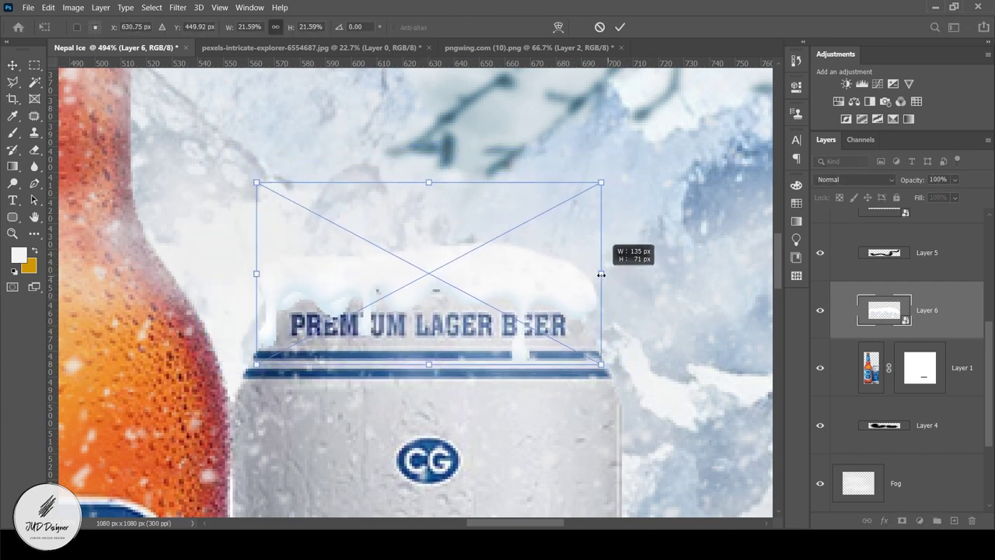
{"action": "left_click_drag", "start_coordinate": [636, 274], "coordinate": [587, 272]}
{"action": "left_click_drag", "start_coordinate": [259, 273], "coordinate": [261, 270]}
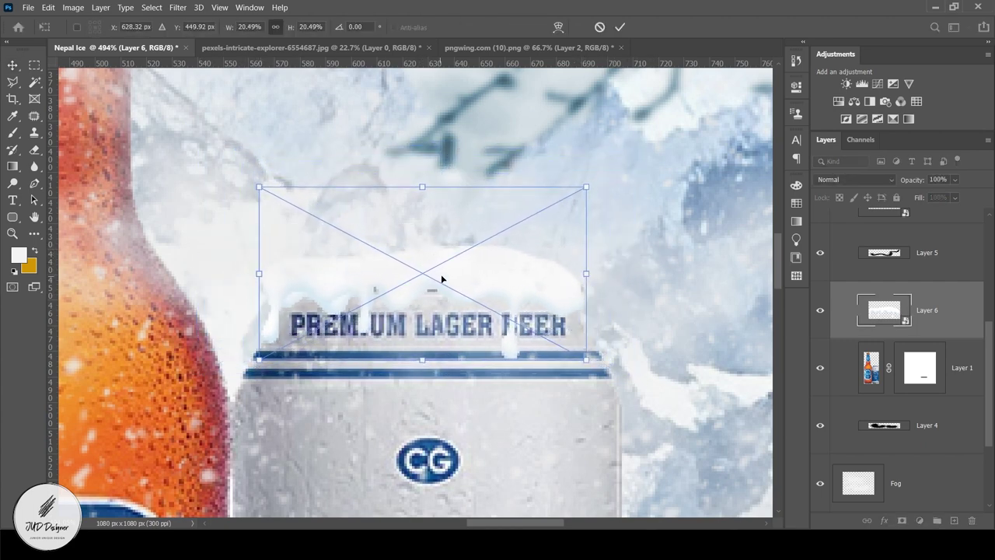
{"action": "key", "text": "Return"}
{"action": "left_click", "coordinate": [168, 166]}
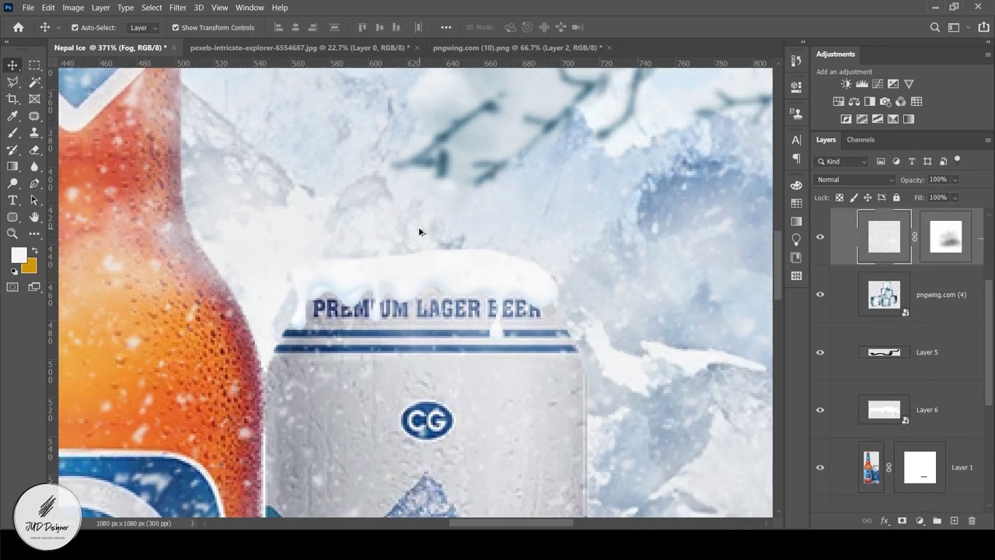
{"action": "scroll", "coordinate": [419, 229], "scroll_direction": "down", "scroll_amount": 6}
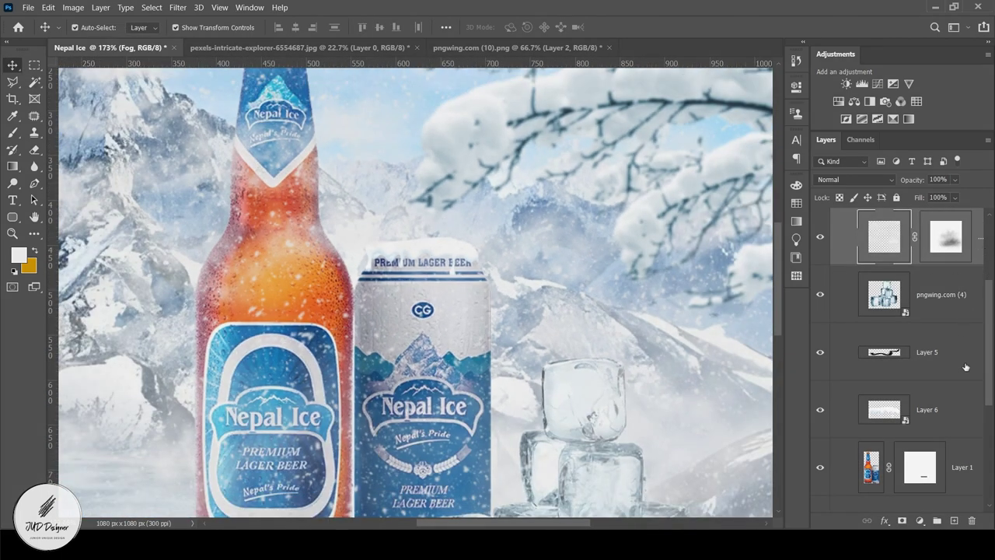
Add a drop shadow to the Layer 6 snow cap in Layer Style
{"action": "double_click", "coordinate": [961, 406]}
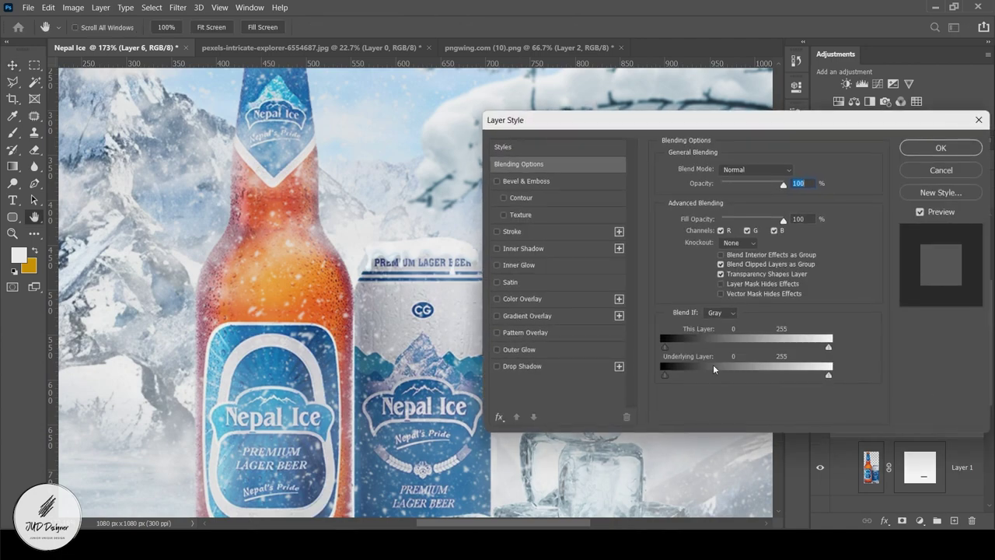
{"action": "left_click", "coordinate": [517, 365]}
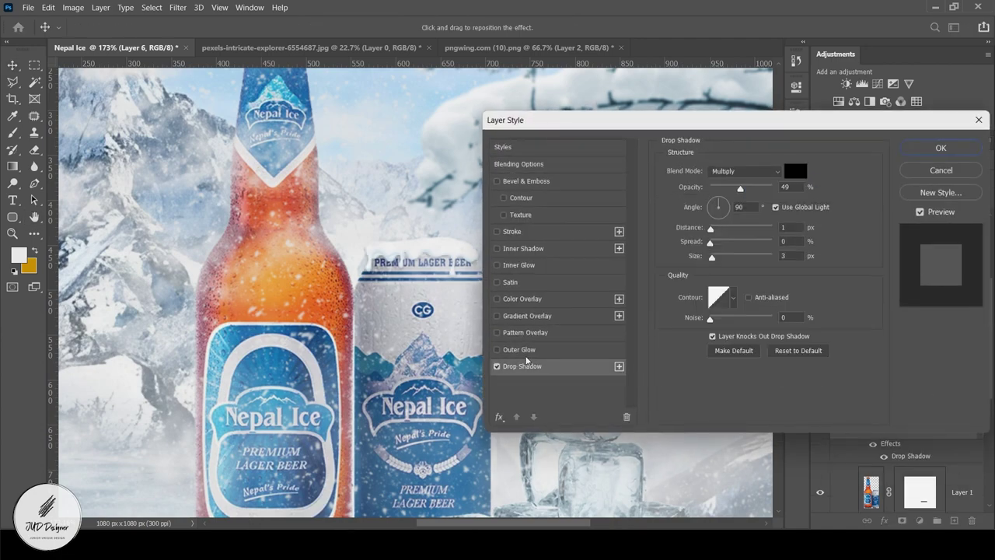
{"action": "left_click_drag", "start_coordinate": [743, 192], "coordinate": [741, 192]}
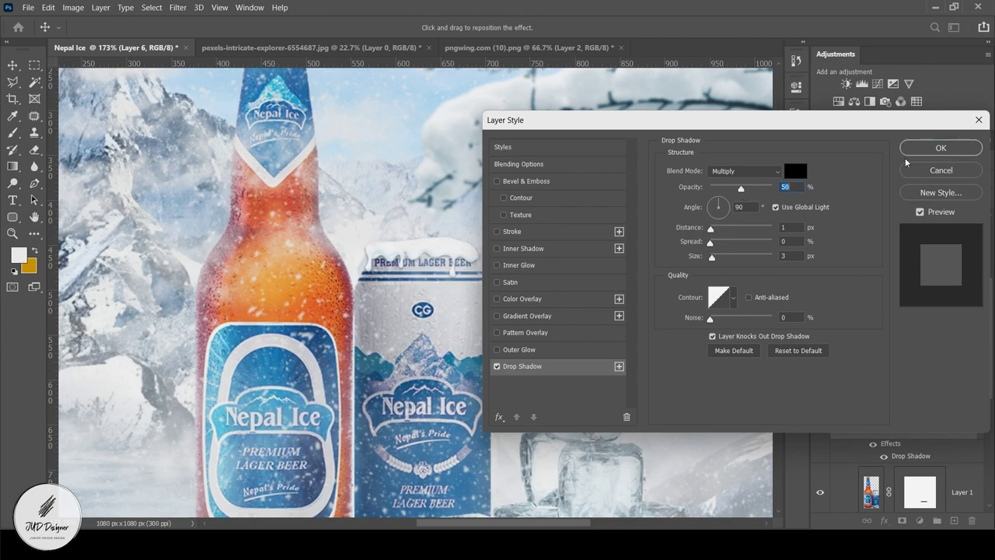
{"action": "left_click", "coordinate": [950, 148]}
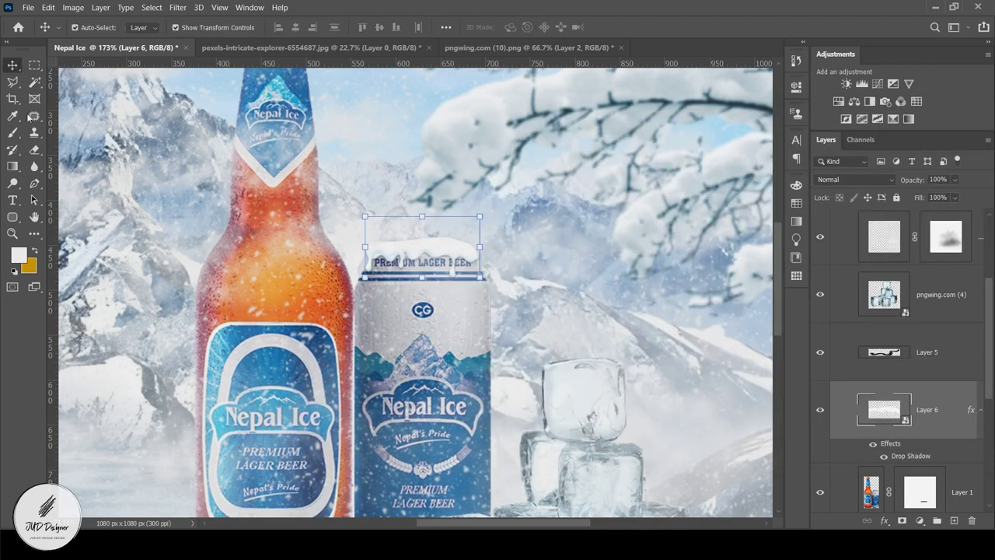
{"action": "left_click", "coordinate": [272, 231]}
{"action": "scroll", "coordinate": [499, 270], "scroll_direction": "up", "scroll_amount": 5}
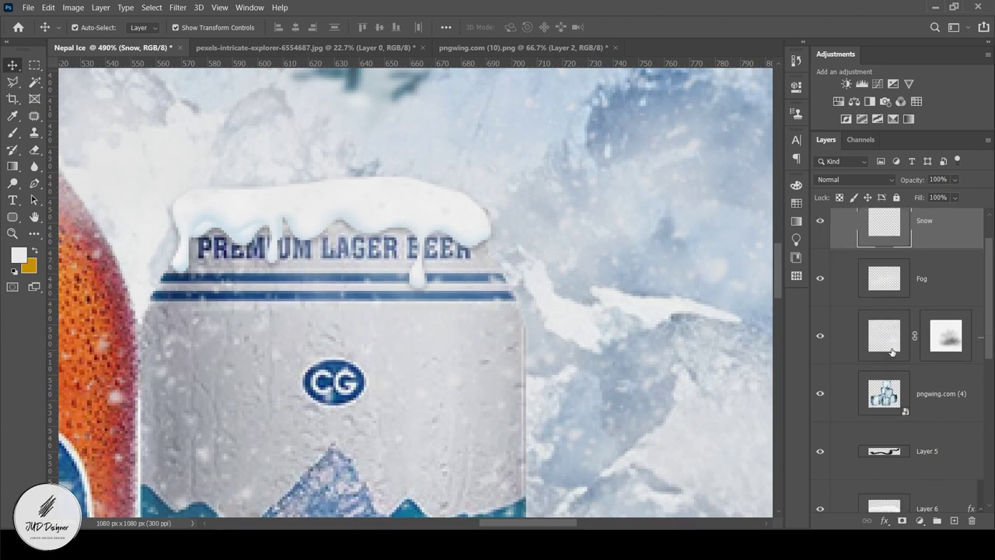
{"action": "scroll", "coordinate": [919, 402], "scroll_direction": "down", "scroll_amount": 5}
Set the snow cap's drop shadow angle to 117° and opacity to 83%
{"action": "double_click", "coordinate": [911, 442]}
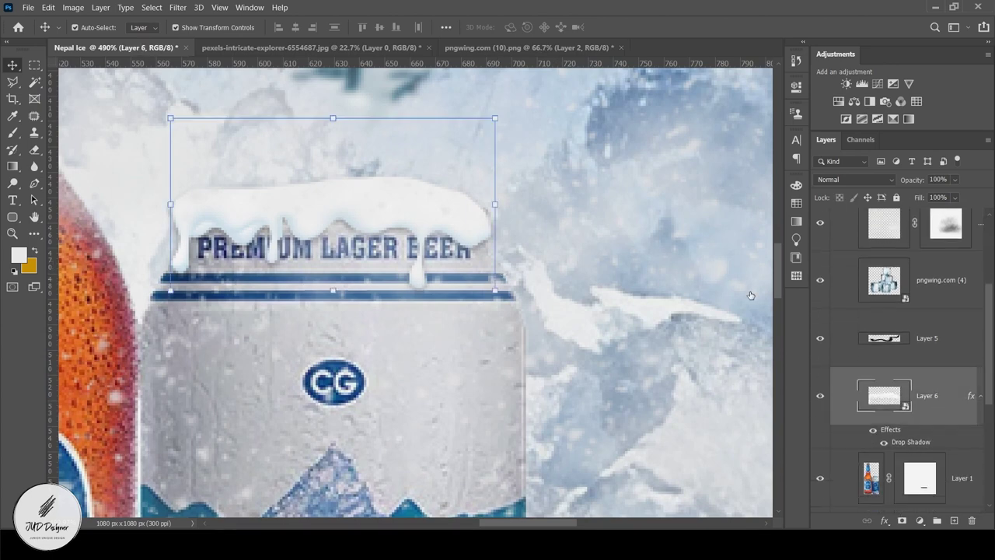
{"action": "left_click", "coordinate": [716, 206]}
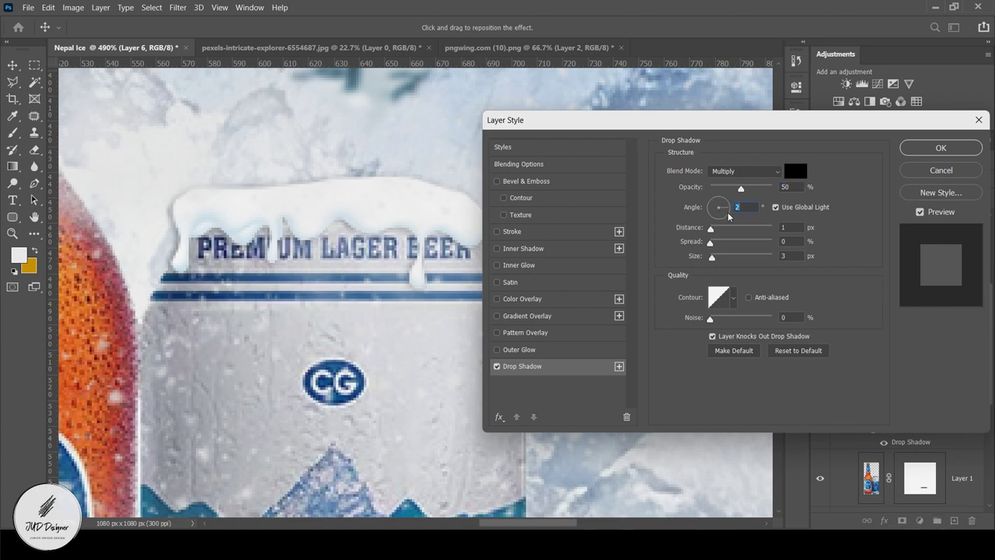
{"action": "left_click", "coordinate": [713, 216]}
{"action": "left_click_drag", "start_coordinate": [713, 216], "coordinate": [714, 202]}
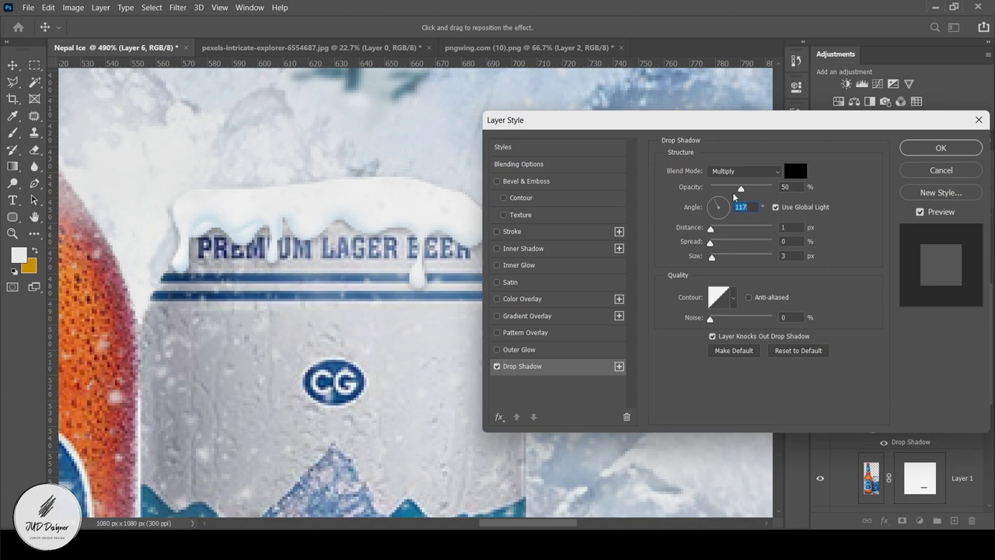
{"action": "left_click", "coordinate": [747, 189]}
{"action": "left_click_drag", "start_coordinate": [748, 189], "coordinate": [761, 189]}
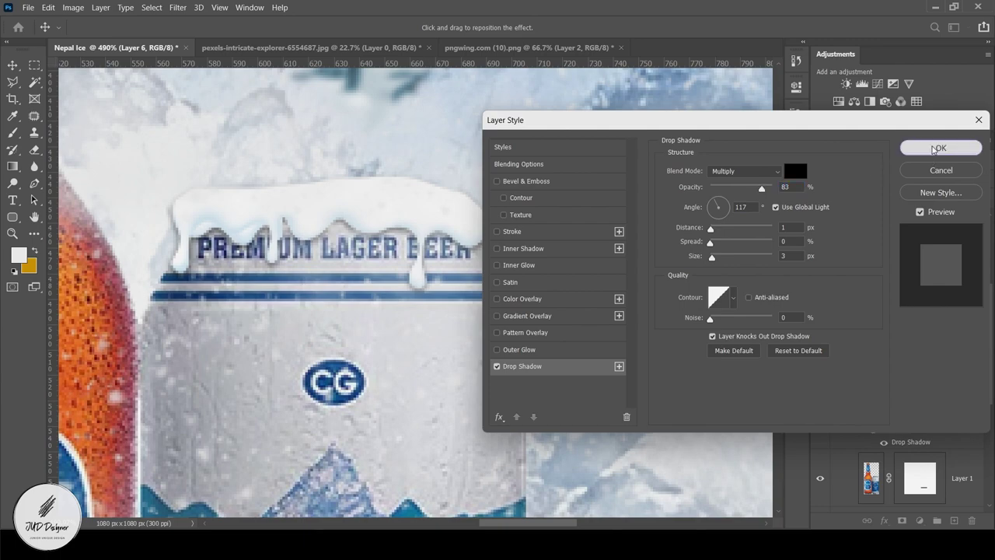
{"action": "left_click", "coordinate": [937, 147]}
{"action": "scroll", "coordinate": [559, 259], "scroll_direction": "down", "scroll_amount": 5}
{"action": "scroll", "coordinate": [559, 259], "scroll_direction": "down", "scroll_amount": 5}
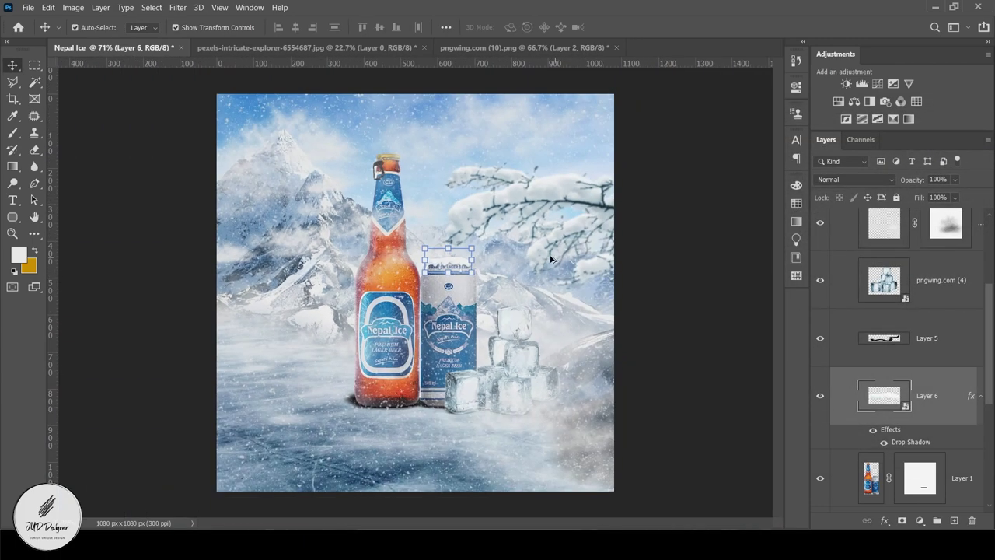
Lock the Snow, Fog and masked fog layers together with Lock All
{"action": "left_click", "coordinate": [127, 165]}
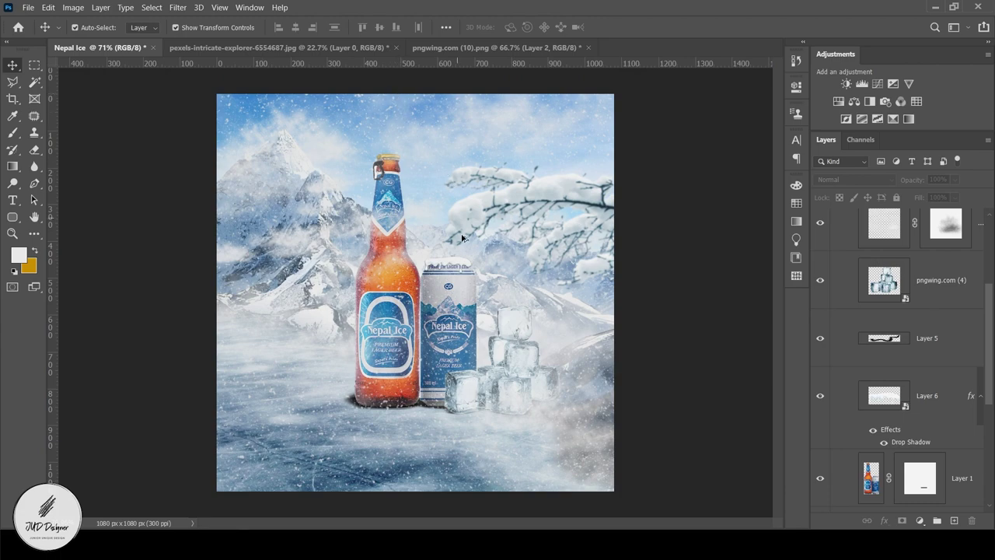
{"action": "scroll", "coordinate": [473, 280], "scroll_direction": "up", "scroll_amount": 10}
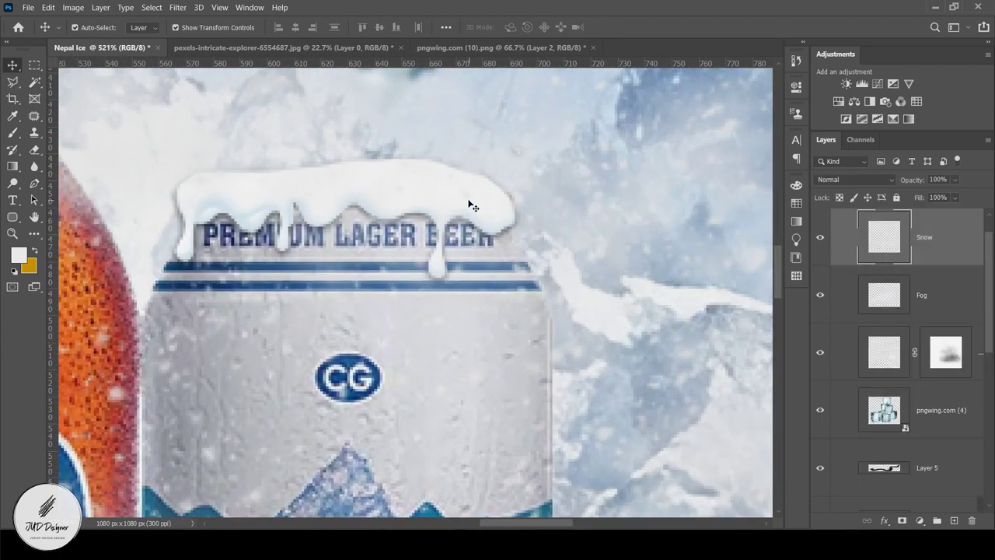
{"action": "left_click", "coordinate": [418, 193]}
{"action": "left_click", "coordinate": [382, 189]}
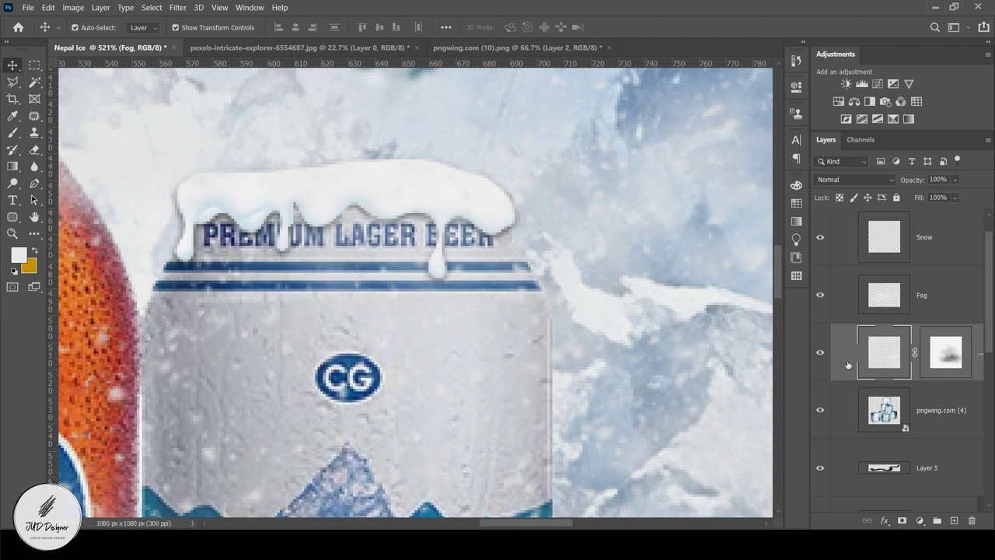
{"action": "left_click", "coordinate": [954, 309]}
{"action": "left_click", "coordinate": [961, 258], "text": "shift"}
{"action": "left_click", "coordinate": [971, 367], "text": "shift"}
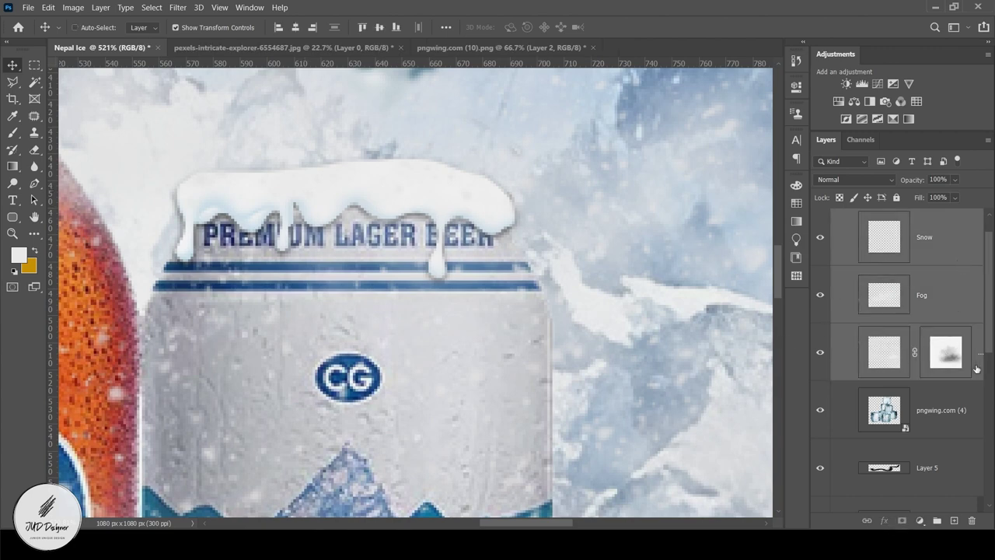
{"action": "left_click", "coordinate": [898, 199]}
Select the bottle's Layer 1, then bring the pngwing.com (10).png document to the front
{"action": "left_click", "coordinate": [458, 196]}
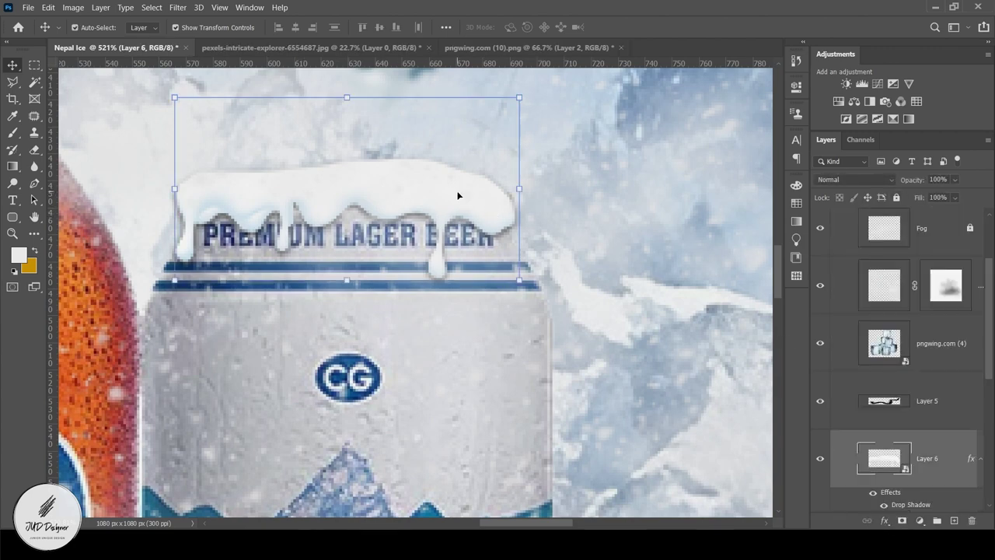
{"action": "scroll", "coordinate": [484, 215], "scroll_direction": "down", "scroll_amount": 3}
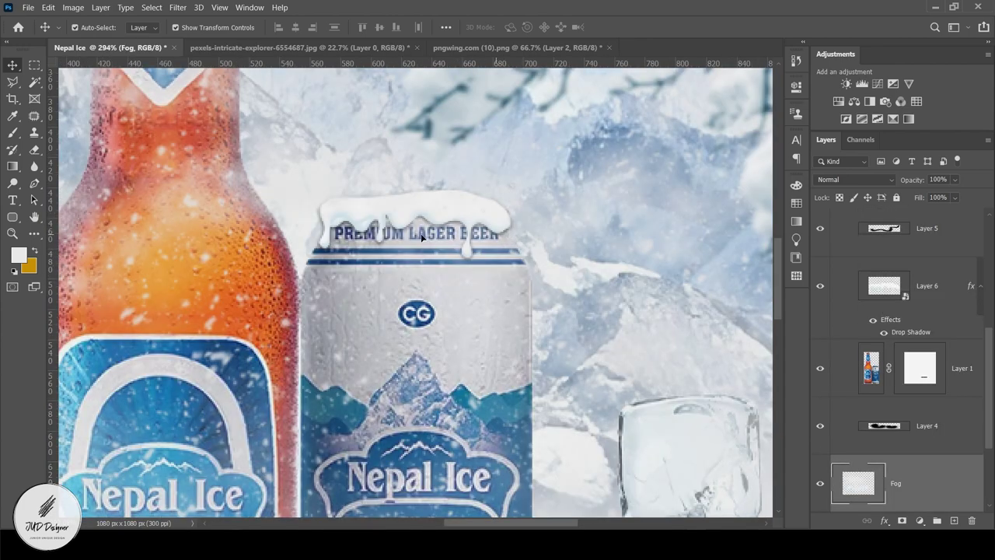
{"action": "scroll", "coordinate": [421, 237], "scroll_direction": "down", "scroll_amount": 2}
{"action": "left_click", "coordinate": [380, 290]}
{"action": "scroll", "coordinate": [380, 290], "scroll_direction": "down", "scroll_amount": 2}
{"action": "scroll", "coordinate": [419, 389], "scroll_direction": "down", "scroll_amount": 1}
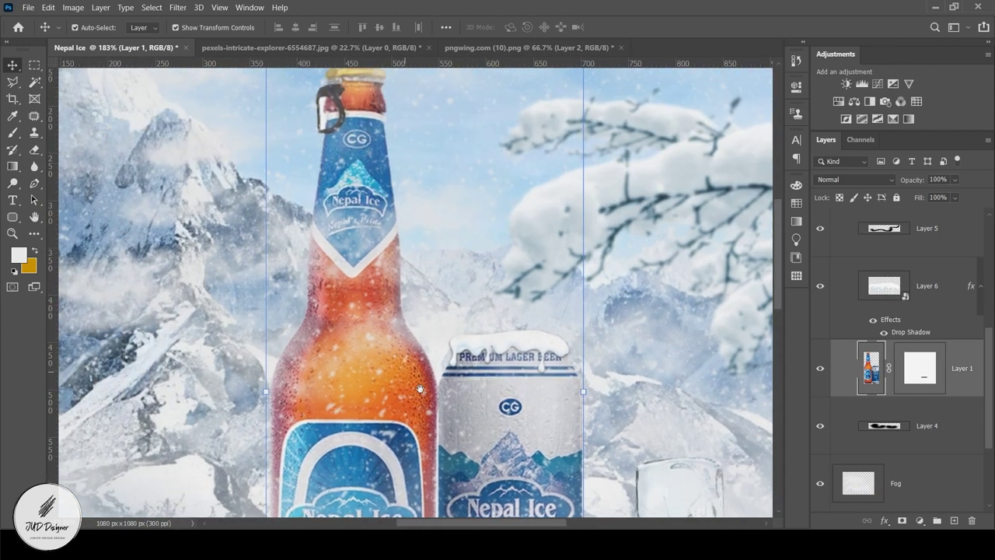
{"action": "scroll", "coordinate": [420, 389], "scroll_direction": "down", "scroll_amount": 1}
{"action": "left_click", "coordinate": [528, 47]}
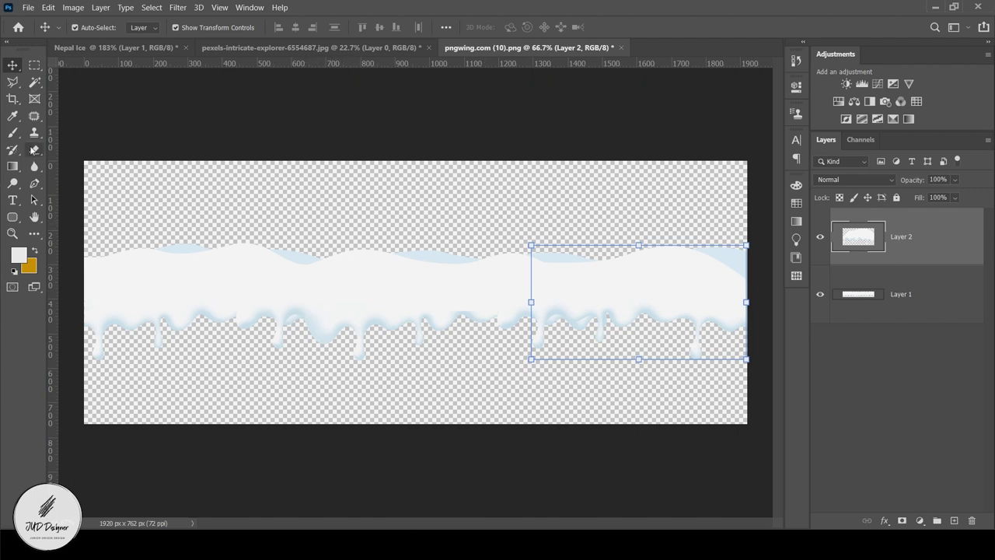
Patch out a drip in the snow strip, duplicate it, and drag the copy into the Nepal Ice ad
{"action": "left_click", "coordinate": [34, 118]}
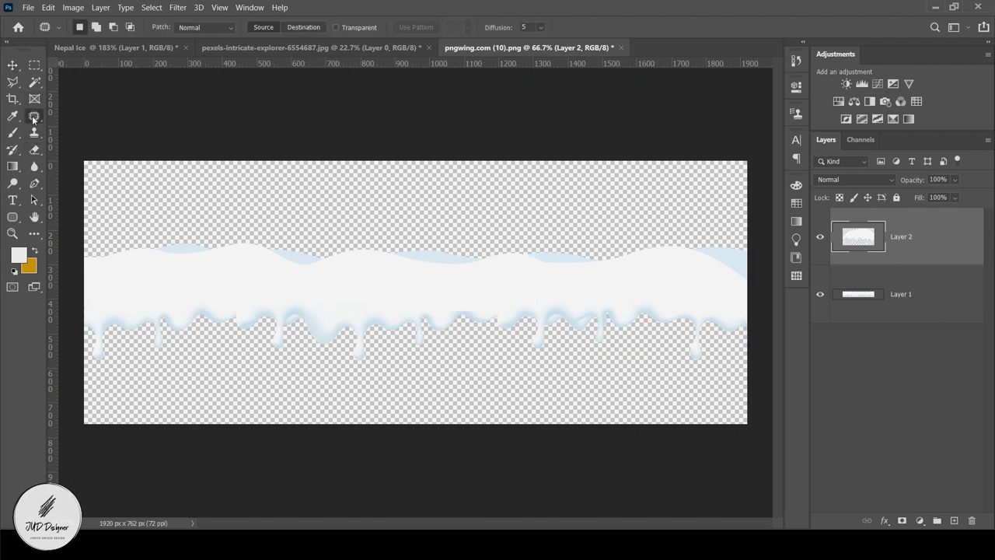
{"action": "left_click", "coordinate": [895, 299]}
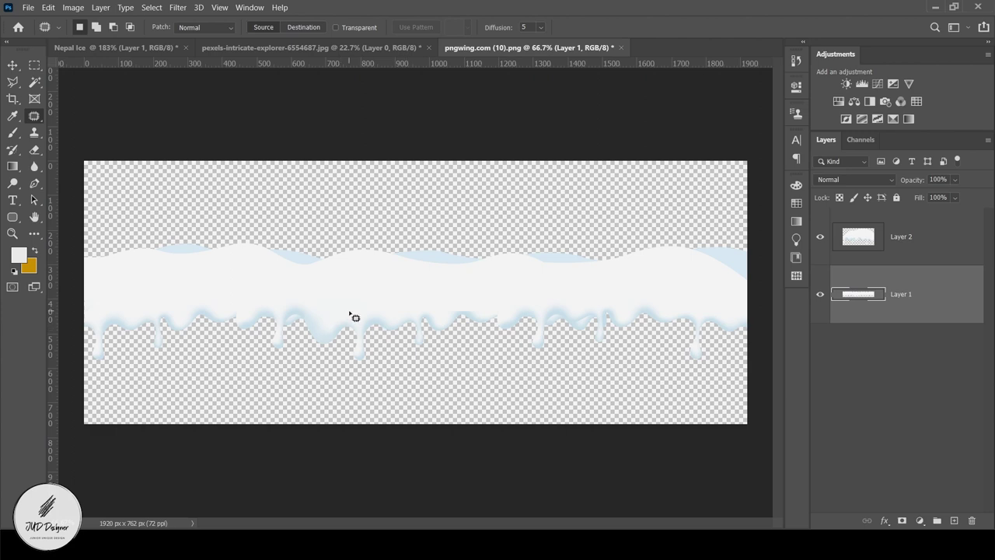
{"action": "left_click_drag", "start_coordinate": [302, 349], "coordinate": [469, 285]}
{"action": "left_click_drag", "start_coordinate": [477, 302], "coordinate": [302, 349]}
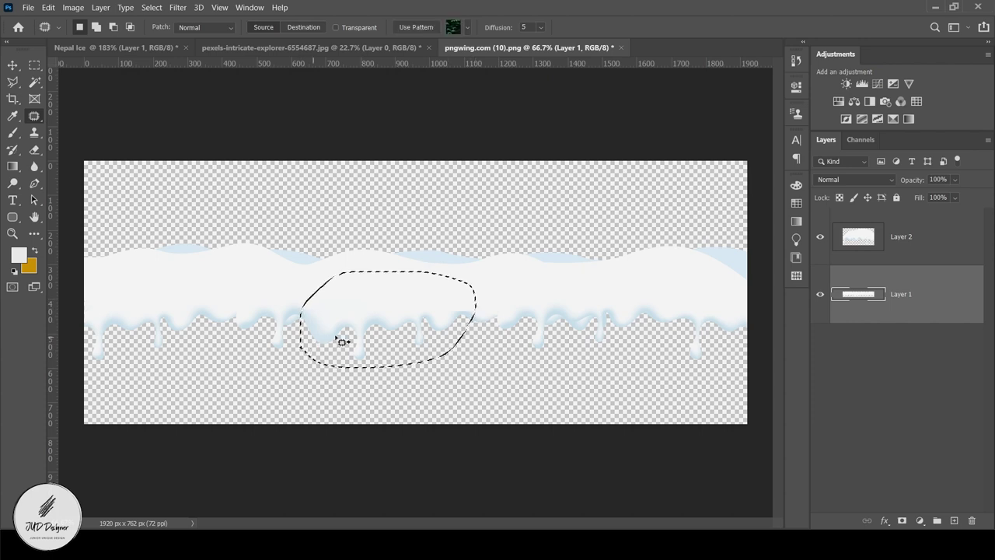
{"action": "key", "text": "ctrl+j"}
{"action": "mouse_move", "coordinate": [855, 295]}
{"action": "left_mouse_down"}
{"action": "mouse_move", "coordinate": [443, 136]}
{"action": "mouse_move", "coordinate": [321, 238]}
{"action": "left_mouse_up"}
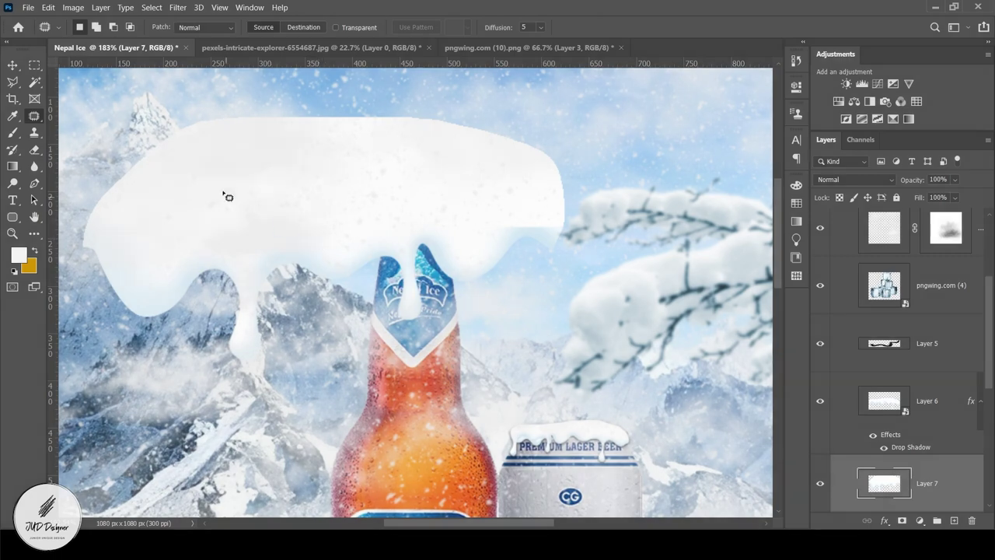
Convert the new Layer 7 snow piece into a smart object
{"action": "key", "text": "ctrl+t"}
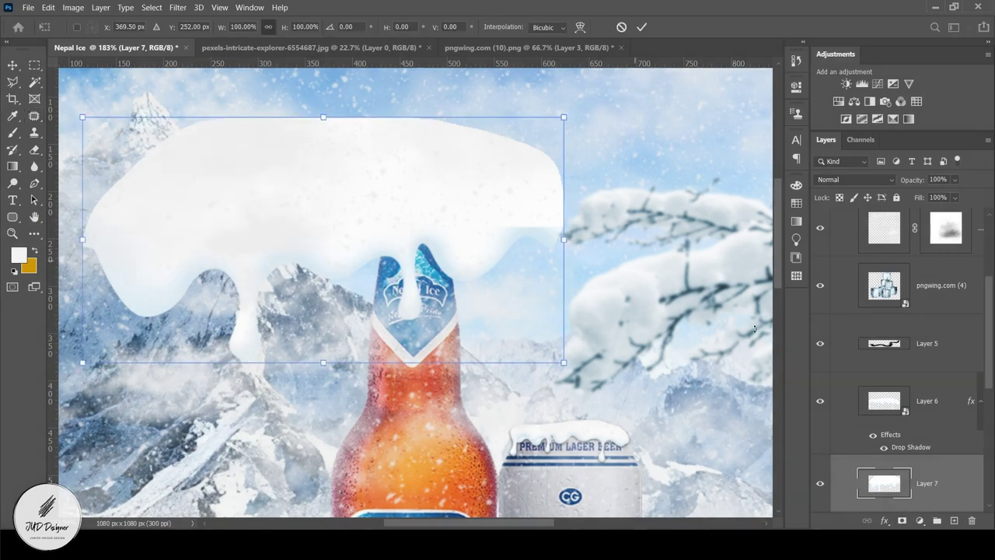
{"action": "key", "text": "Escape"}
{"action": "right_click", "coordinate": [928, 487]}
{"action": "left_click", "coordinate": [824, 102]}
{"action": "key", "text": "ctrl+t"}
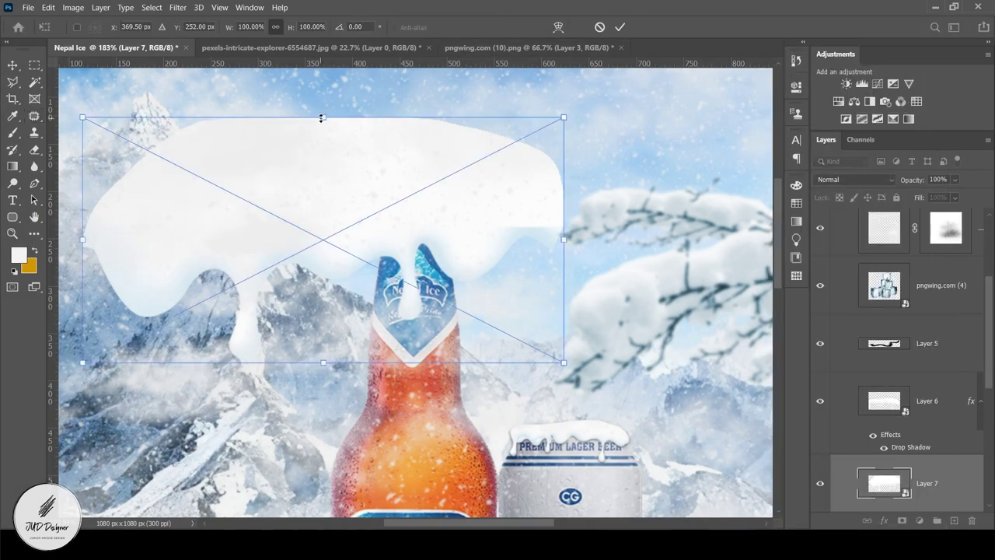
Scale the snow to 14.61%, tilt it onto the bottle cap, and add a layer mask
{"action": "mouse_move", "coordinate": [322, 117]}
{"action": "left_mouse_down"}
{"action": "mouse_move", "coordinate": [318, 277]}
{"action": "mouse_move", "coordinate": [426, 193]}
{"action": "left_mouse_up"}
{"action": "mouse_move", "coordinate": [509, 209]}
{"action": "left_mouse_down"}
{"action": "mouse_move", "coordinate": [411, 194]}
{"action": "mouse_move", "coordinate": [471, 208]}
{"action": "left_mouse_up"}
{"action": "scroll", "coordinate": [410, 198], "scroll_direction": "up", "scroll_amount": 3}
{"action": "scroll", "coordinate": [410, 205], "scroll_direction": "up", "scroll_amount": 2}
{"action": "left_click_drag", "start_coordinate": [335, 200], "coordinate": [417, 108]}
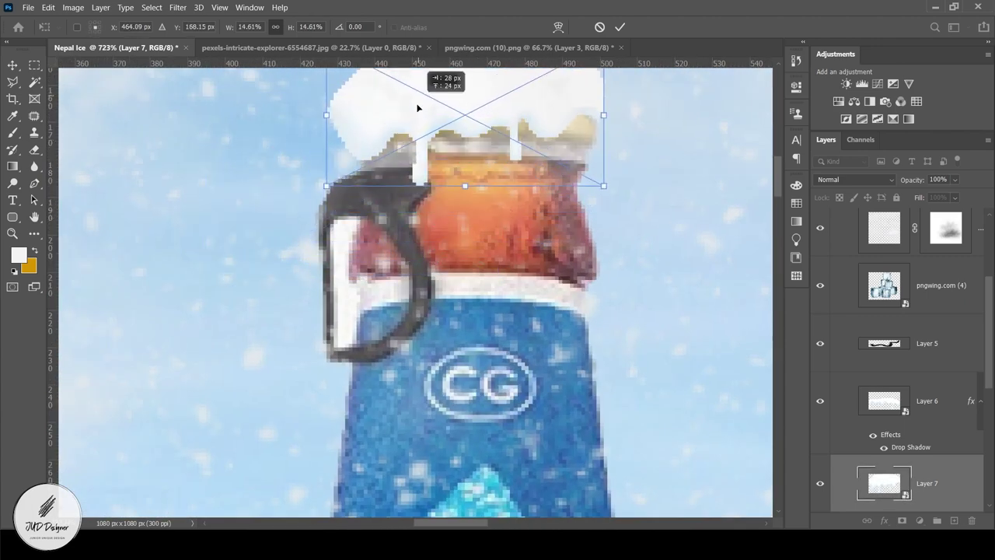
{"action": "left_click_drag", "start_coordinate": [622, 122], "coordinate": [566, 107]}
{"action": "scroll", "coordinate": [531, 161], "scroll_direction": "up", "scroll_amount": 2}
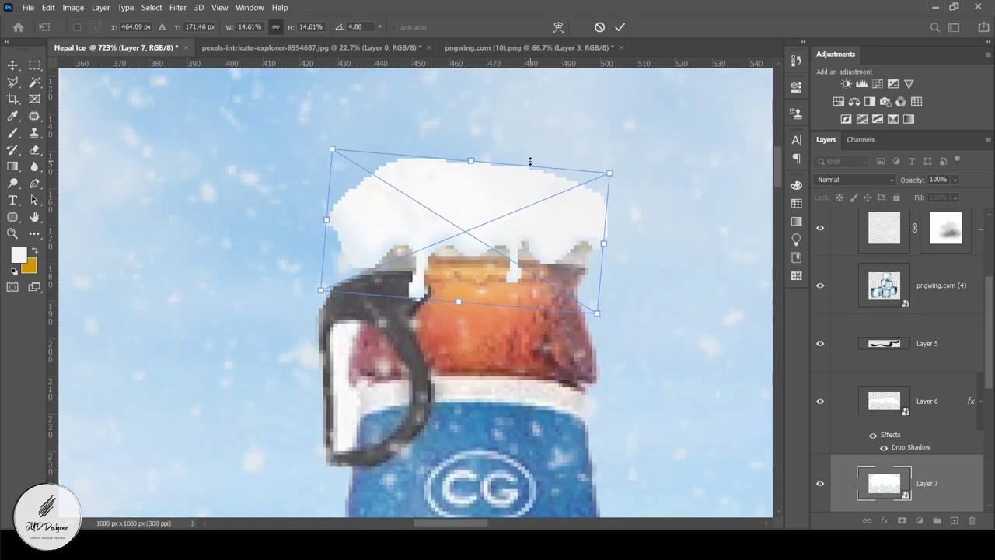
{"action": "key", "text": "Return"}
{"action": "left_click", "coordinate": [902, 520]}
Mask away the snow cap's top and left edges with a 9 px brush
{"action": "key", "text": "b"}
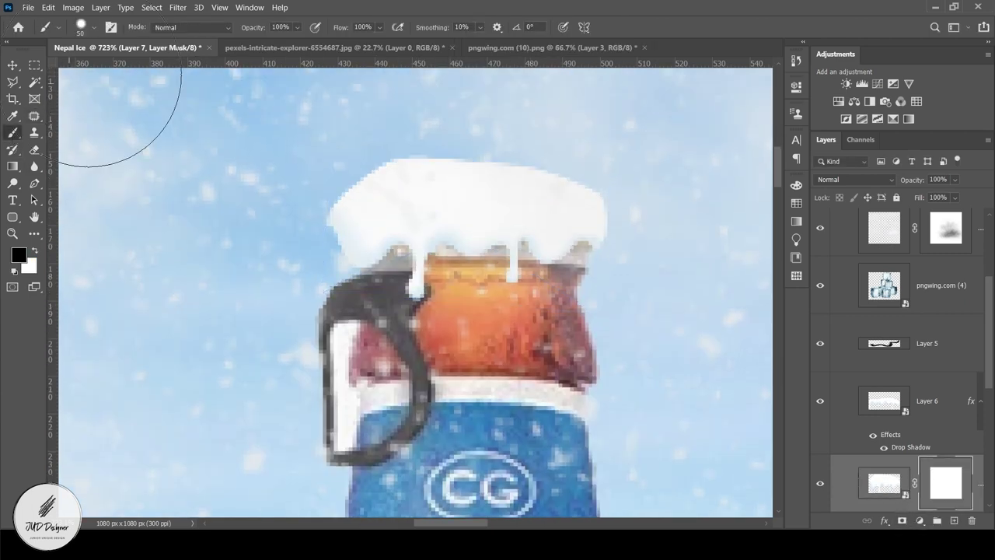
{"action": "left_click", "coordinate": [93, 26]}
{"action": "left_click_drag", "start_coordinate": [96, 67], "coordinate": [87, 66]}
{"action": "key", "text": "Return"}
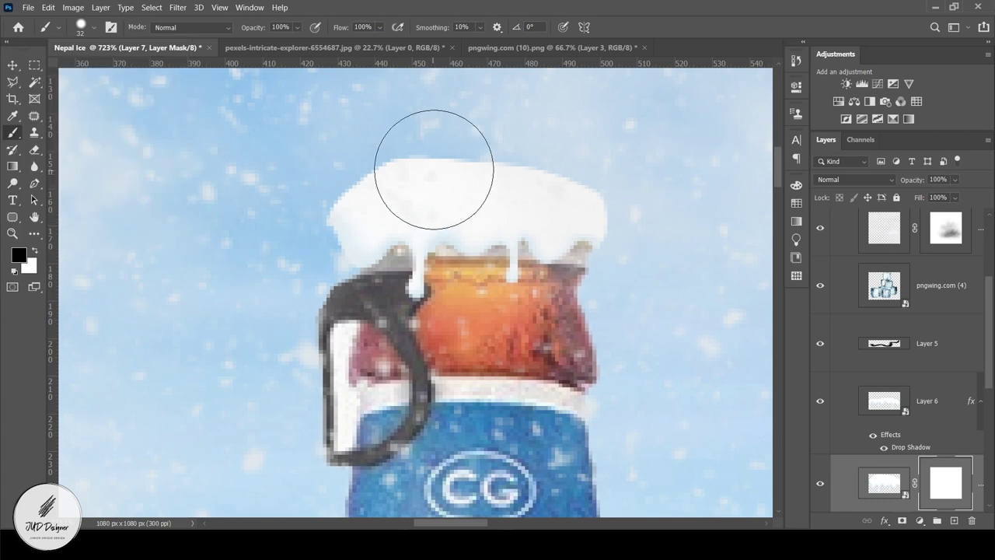
{"action": "key", "text": "bracketleft"}
{"action": "key", "text": "bracketleft"}
{"action": "key", "text": "bracketleft"}
{"action": "mouse_move", "coordinate": [354, 161]}
{"action": "left_mouse_down"}
{"action": "mouse_move", "coordinate": [533, 161]}
{"action": "mouse_move", "coordinate": [599, 178]}
{"action": "mouse_move", "coordinate": [436, 168]}
{"action": "mouse_move", "coordinate": [342, 191]}
{"action": "left_mouse_up"}
{"action": "mouse_move", "coordinate": [314, 233]}
{"action": "left_mouse_down"}
{"action": "mouse_move", "coordinate": [331, 178]}
{"action": "mouse_move", "coordinate": [313, 218]}
{"action": "left_mouse_up"}
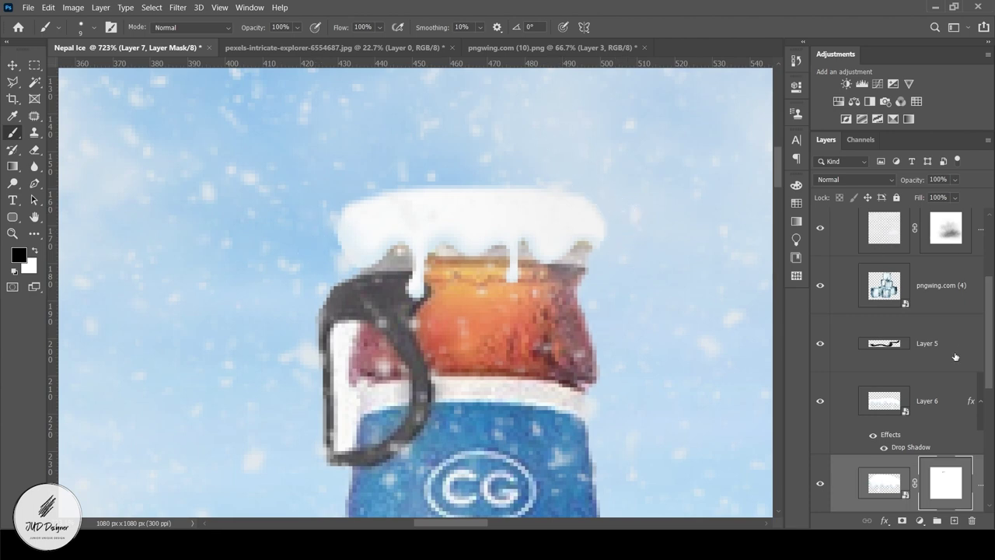
{"action": "scroll", "coordinate": [956, 358], "scroll_direction": "down", "scroll_amount": 2}
Give Layer 7's snow cap a drop shadow, keeping it unrasterized
{"action": "left_click", "coordinate": [982, 437]}
{"action": "double_click", "coordinate": [983, 437]}
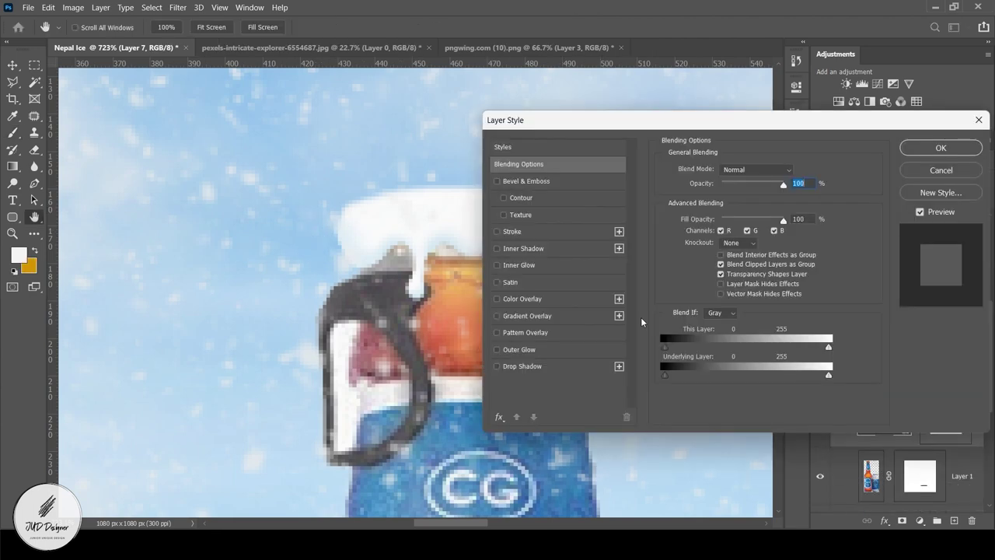
{"action": "left_click", "coordinate": [523, 366]}
{"action": "left_click", "coordinate": [939, 147]}
{"action": "left_click", "coordinate": [463, 174]}
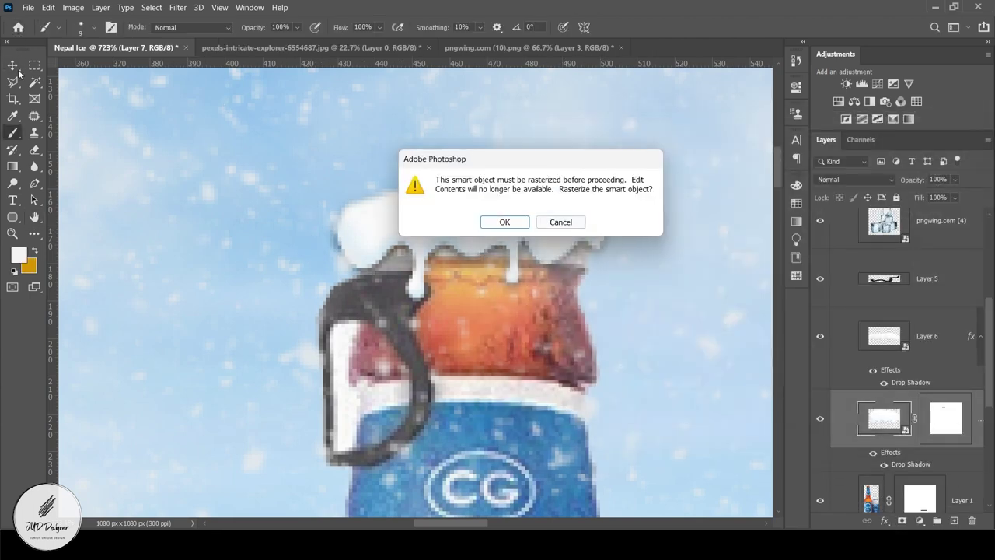
{"action": "left_click", "coordinate": [581, 221]}
Narrow the snow cap from both sides to fit the bottle top
{"action": "left_click", "coordinate": [12, 65]}
{"action": "left_click_drag", "start_coordinate": [606, 227], "coordinate": [592, 227]}
{"action": "left_click_drag", "start_coordinate": [327, 230], "coordinate": [344, 230]}
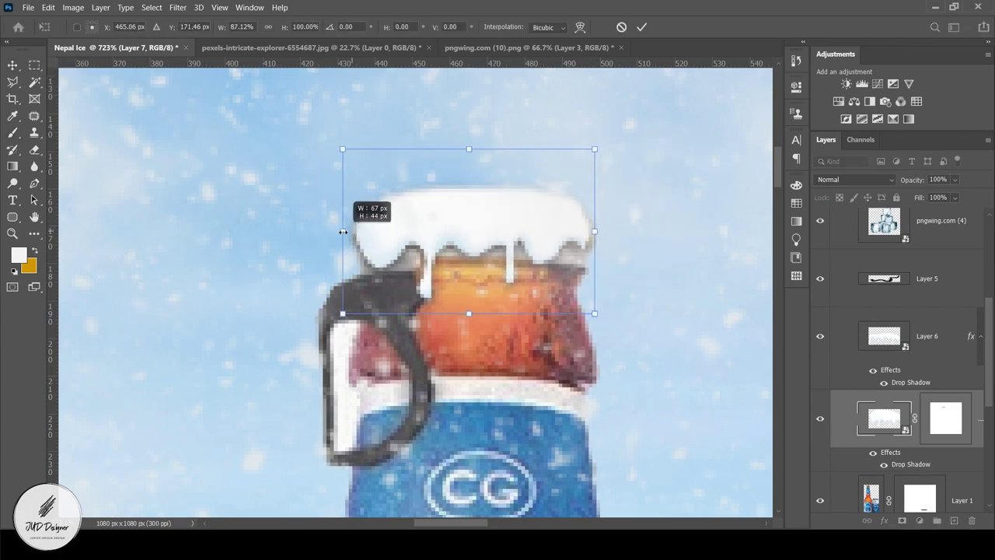
{"action": "key", "text": "Return"}
{"action": "scroll", "coordinate": [416, 289], "scroll_direction": "down", "scroll_amount": 5}
{"action": "scroll", "coordinate": [416, 289], "scroll_direction": "down", "scroll_amount": 1}
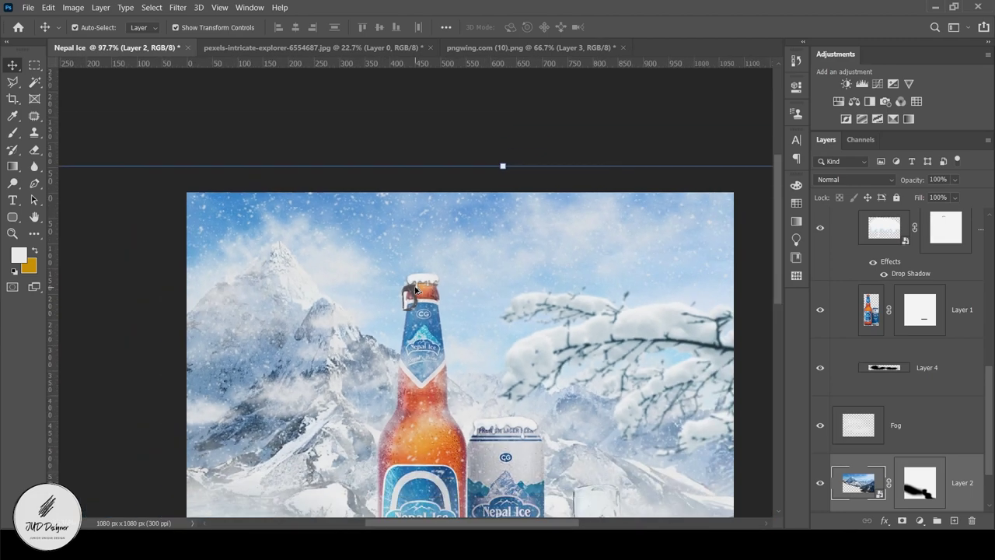
{"action": "scroll", "coordinate": [416, 289], "scroll_direction": "down", "scroll_amount": 1}
Fully lock the mountain background Layer 2
{"action": "scroll", "coordinate": [676, 253], "scroll_direction": "down", "scroll_amount": 2}
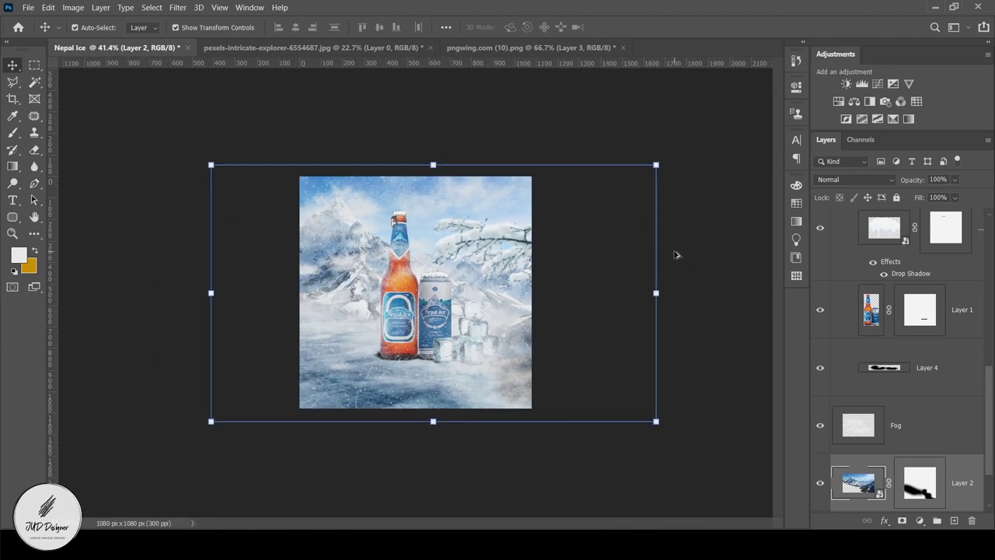
{"action": "left_click", "coordinate": [715, 305]}
{"action": "left_click", "coordinate": [962, 482]}
{"action": "left_click", "coordinate": [896, 198]}
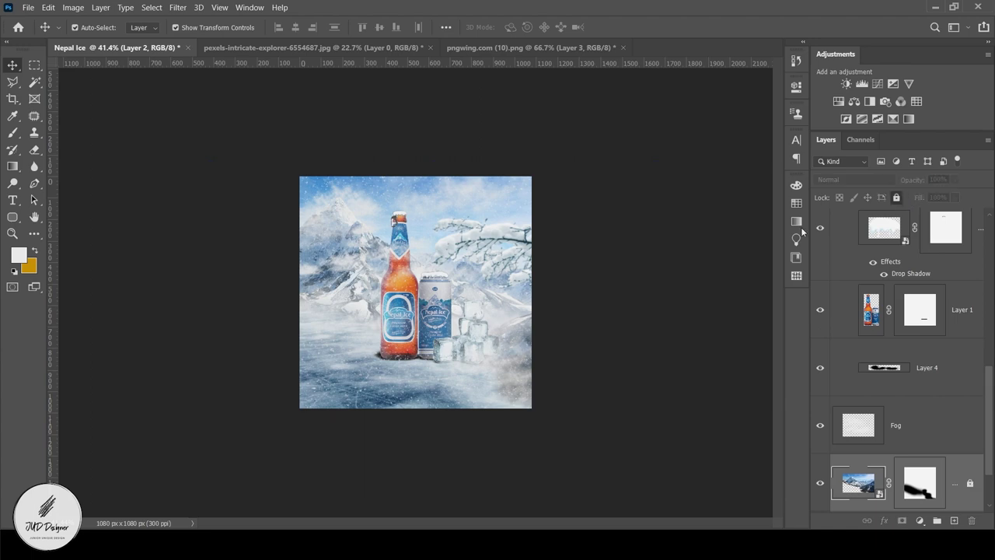
{"action": "left_click", "coordinate": [680, 235]}
Select the ice cubes with Layer 5 and the Fog layer, checking the scene without the snow overlay
{"action": "scroll", "coordinate": [410, 380], "scroll_direction": "up", "scroll_amount": 3}
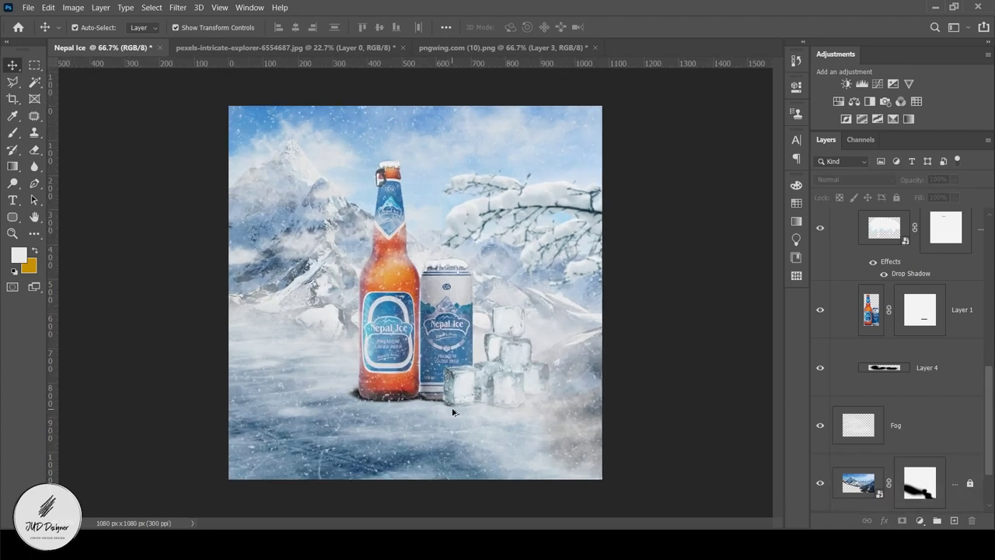
{"action": "scroll", "coordinate": [436, 400], "scroll_direction": "up", "scroll_amount": 3}
{"action": "scroll", "coordinate": [453, 412], "scroll_direction": "up", "scroll_amount": 3}
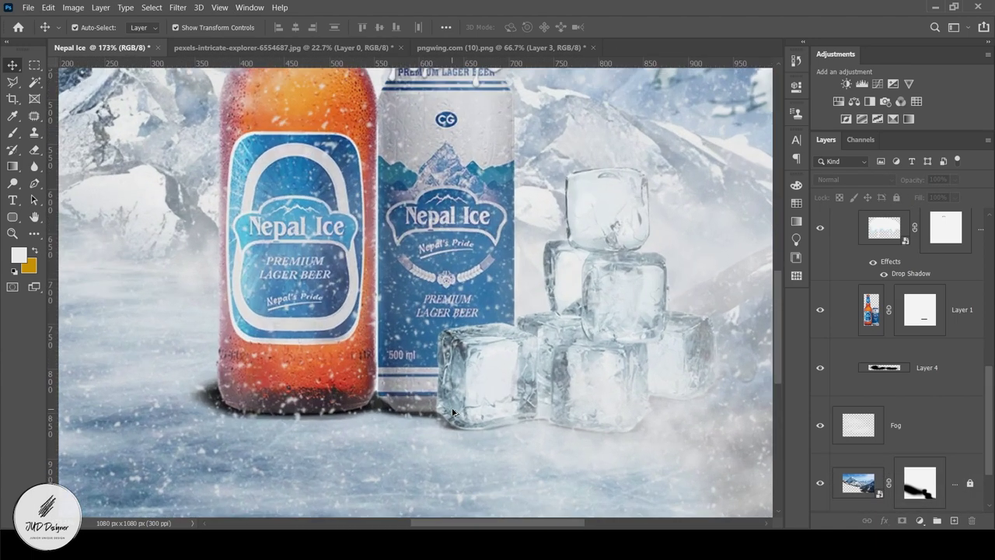
{"action": "left_click", "coordinate": [480, 393]}
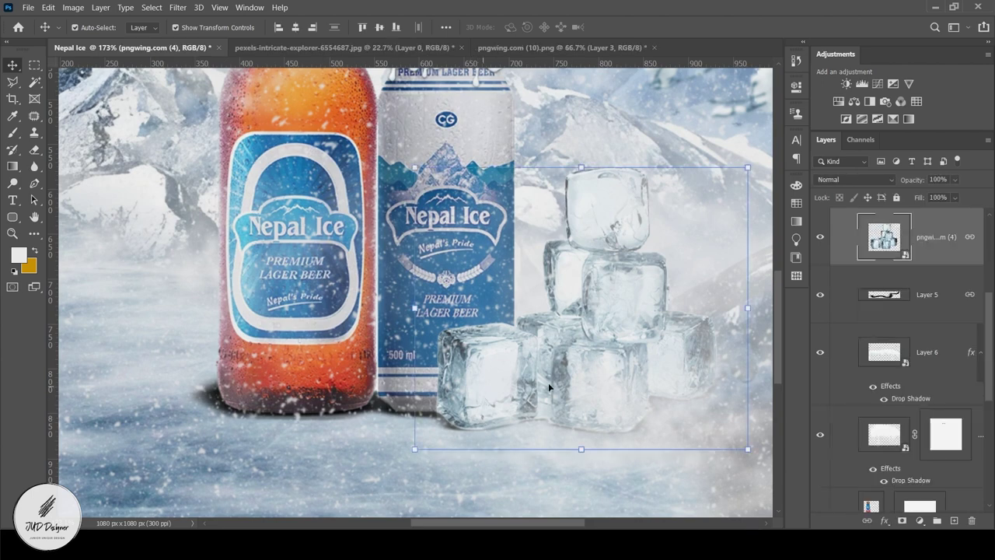
{"action": "left_click", "coordinate": [941, 287], "text": "ctrl"}
{"action": "scroll", "coordinate": [940, 287], "scroll_direction": "up", "scroll_amount": 1}
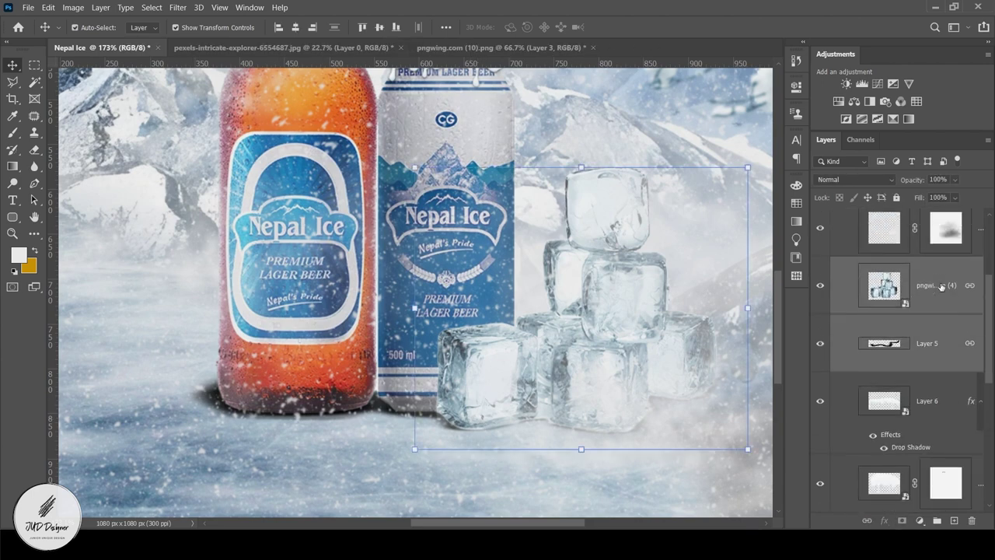
{"action": "scroll", "coordinate": [941, 288], "scroll_direction": "up", "scroll_amount": 2}
{"action": "scroll", "coordinate": [941, 288], "scroll_direction": "up", "scroll_amount": 1}
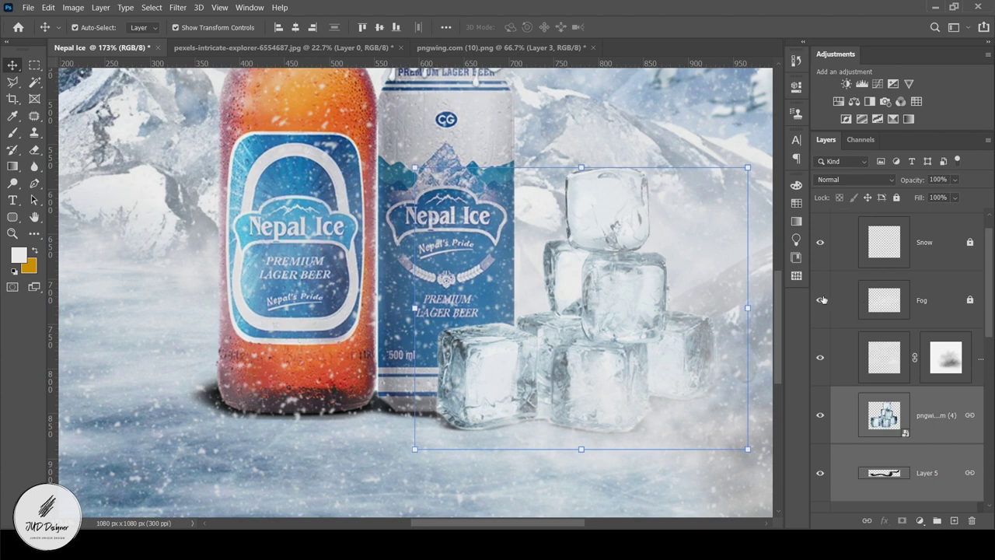
{"action": "left_click", "coordinate": [821, 300]}
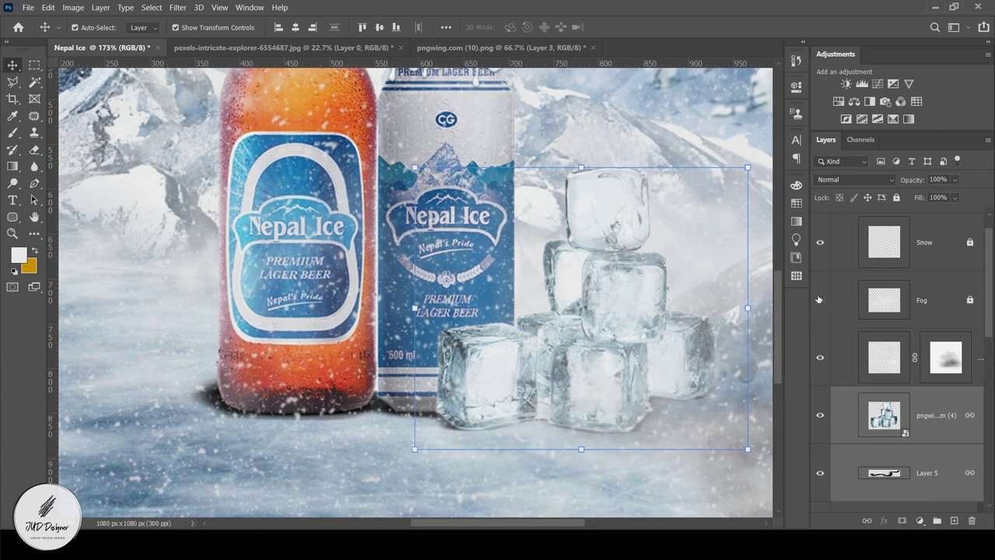
{"action": "left_click", "coordinate": [952, 304]}
{"action": "left_click", "coordinate": [819, 243]}
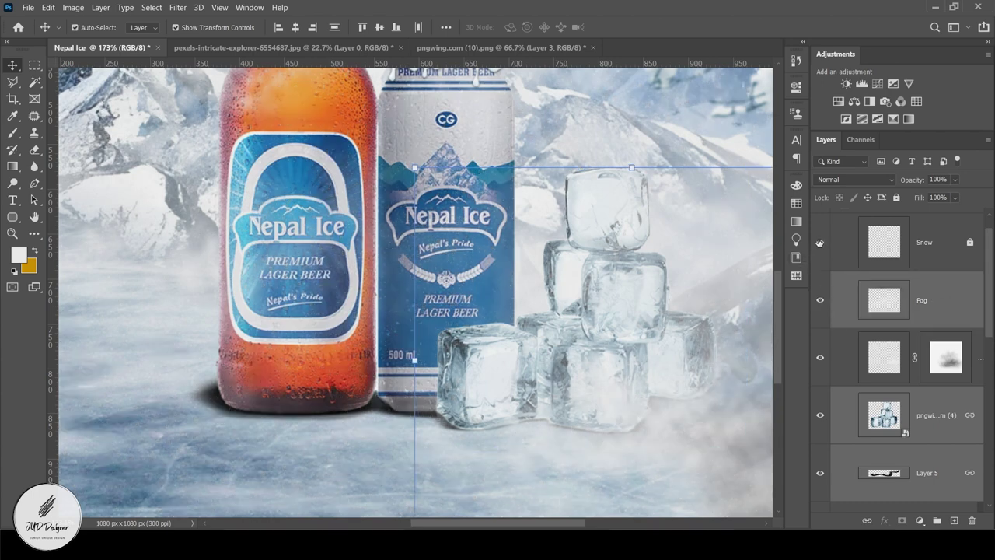
{"action": "left_click", "coordinate": [819, 243]}
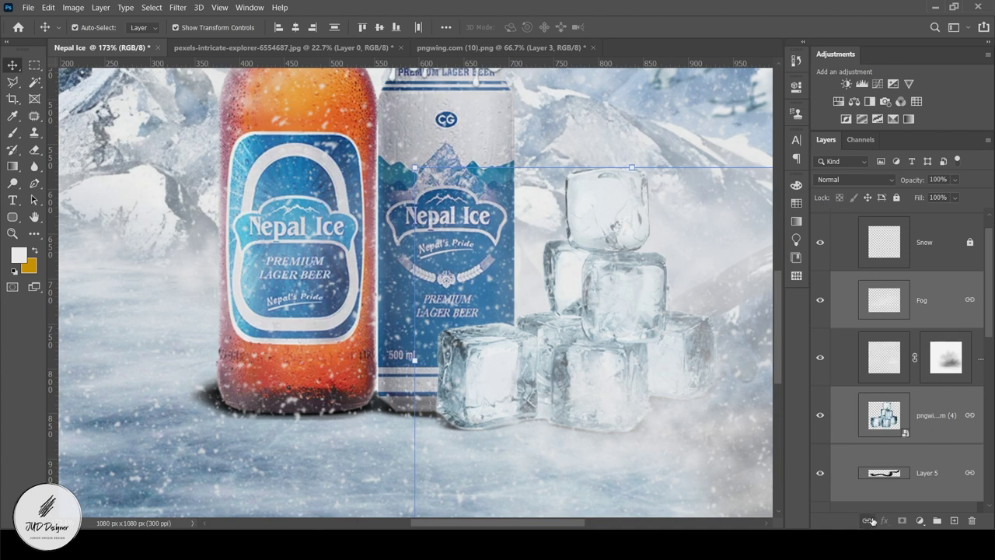
Nudge the selected ice cubes a net two steps left, closer to the can
{"action": "key", "text": "Left"}
{"action": "key", "text": "Left"}
{"action": "key", "text": "Left"}
{"action": "key", "text": "Left"}
{"action": "key", "text": "Left"}
{"action": "key", "text": "Left"}
{"action": "key", "text": "Left"}
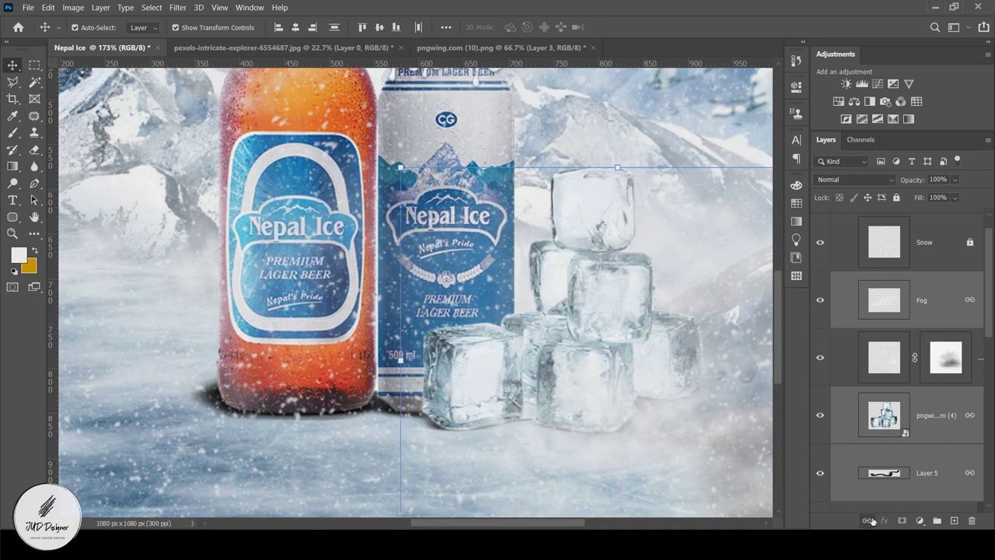
{"action": "key", "text": "Left"}
{"action": "key", "text": "Left"}
{"action": "key", "text": "Left"}
{"action": "key", "text": "Left"}
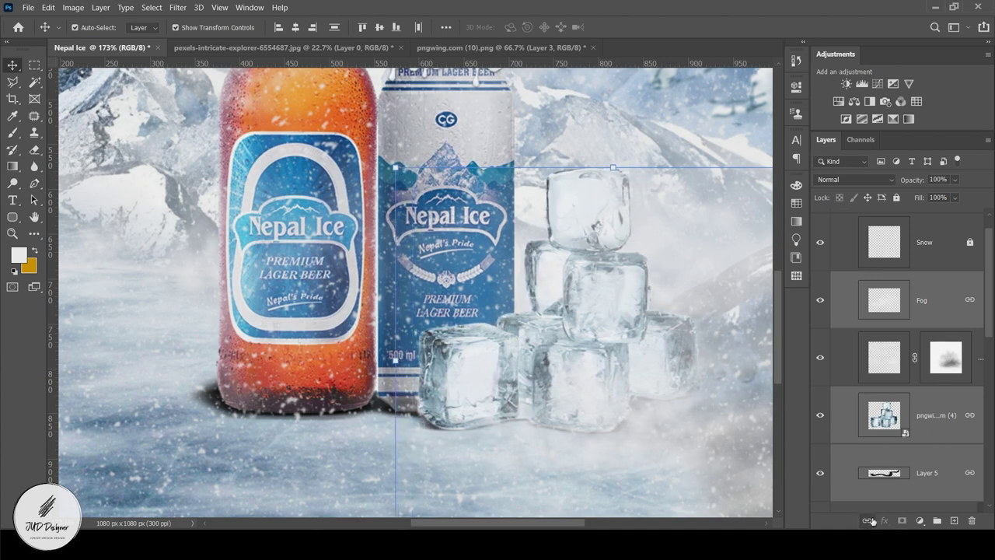
{"action": "key", "text": "Left"}
{"action": "key", "text": "Left"}
{"action": "key", "text": "Right"}
{"action": "key", "text": "Right"}
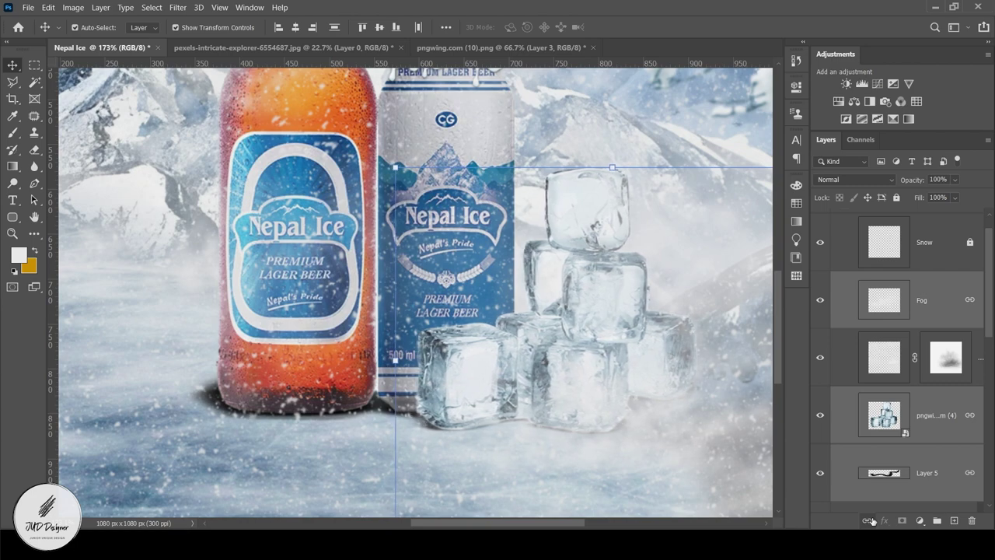
Select and then deselect Layer 3 in the layer stack
{"action": "left_click", "coordinate": [272, 435]}
{"action": "scroll", "coordinate": [271, 434], "scroll_direction": "down", "scroll_amount": 4}
{"action": "scroll", "coordinate": [272, 437], "scroll_direction": "down", "scroll_amount": 1}
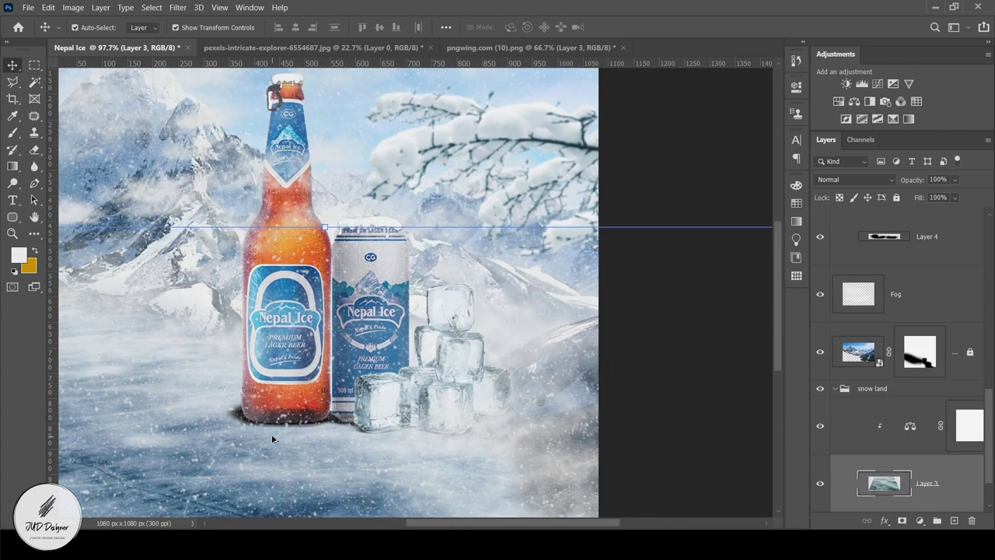
{"action": "scroll", "coordinate": [272, 440], "scroll_direction": "down", "scroll_amount": 1}
{"action": "scroll", "coordinate": [294, 431], "scroll_direction": "down", "scroll_amount": 1}
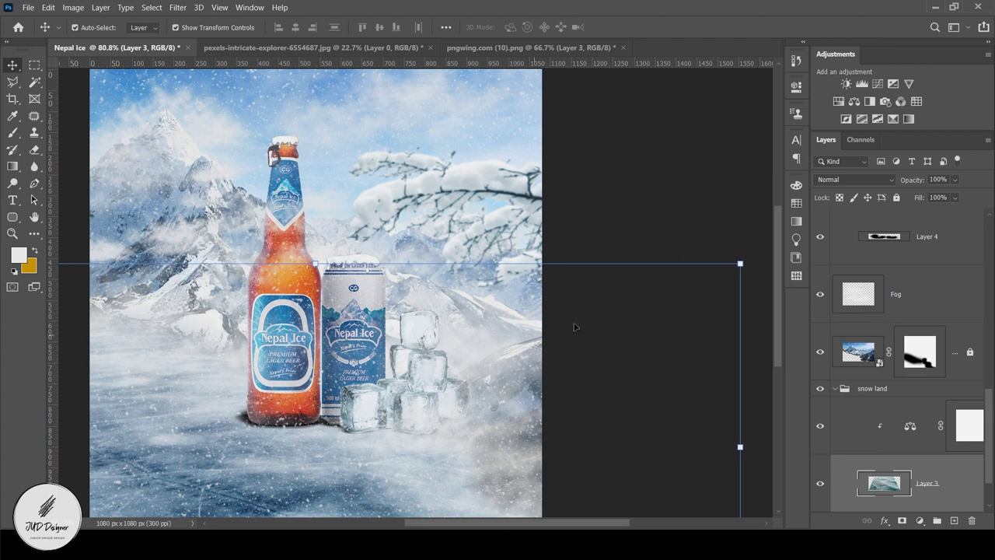
{"action": "left_click", "coordinate": [700, 208]}
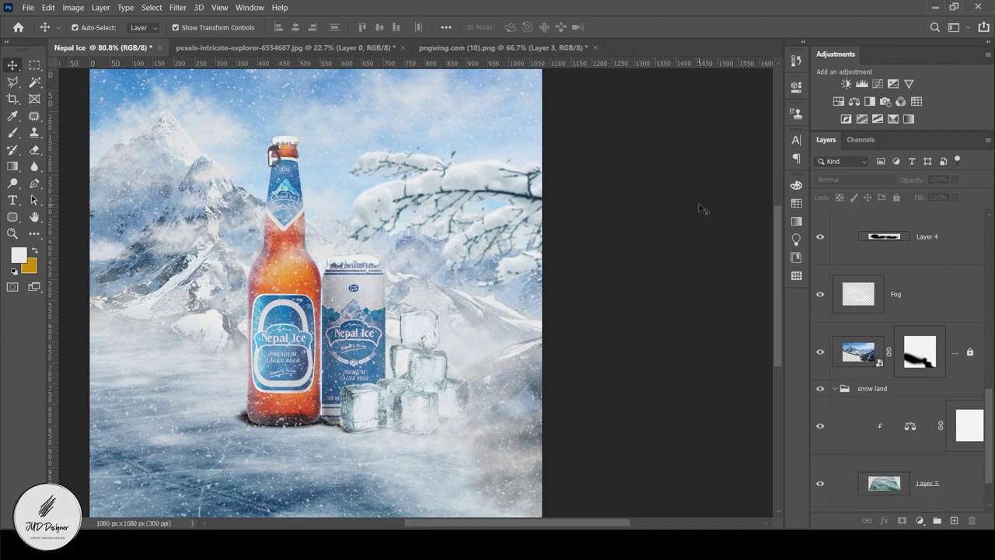
Toggle the fog layers' visibility to compare the scene with and without fog
{"action": "left_click", "coordinate": [820, 294]}
{"action": "scroll", "coordinate": [915, 319], "scroll_direction": "up", "scroll_amount": 2}
{"action": "scroll", "coordinate": [915, 319], "scroll_direction": "up", "scroll_amount": 2}
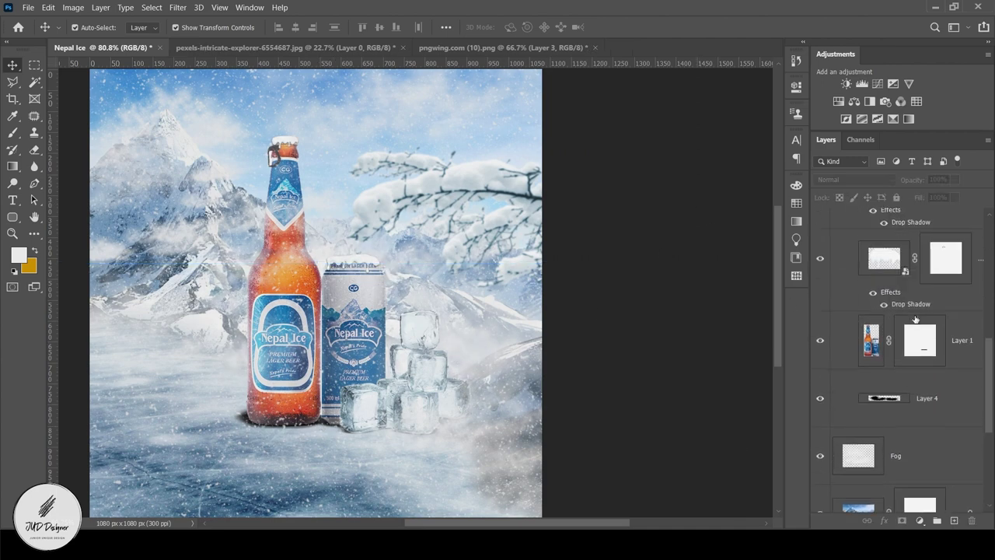
{"action": "scroll", "coordinate": [915, 319], "scroll_direction": "up", "scroll_amount": 2}
{"action": "scroll", "coordinate": [865, 283], "scroll_direction": "up", "scroll_amount": 2}
{"action": "scroll", "coordinate": [866, 283], "scroll_direction": "up", "scroll_amount": 2}
{"action": "scroll", "coordinate": [865, 283], "scroll_direction": "up", "scroll_amount": 2}
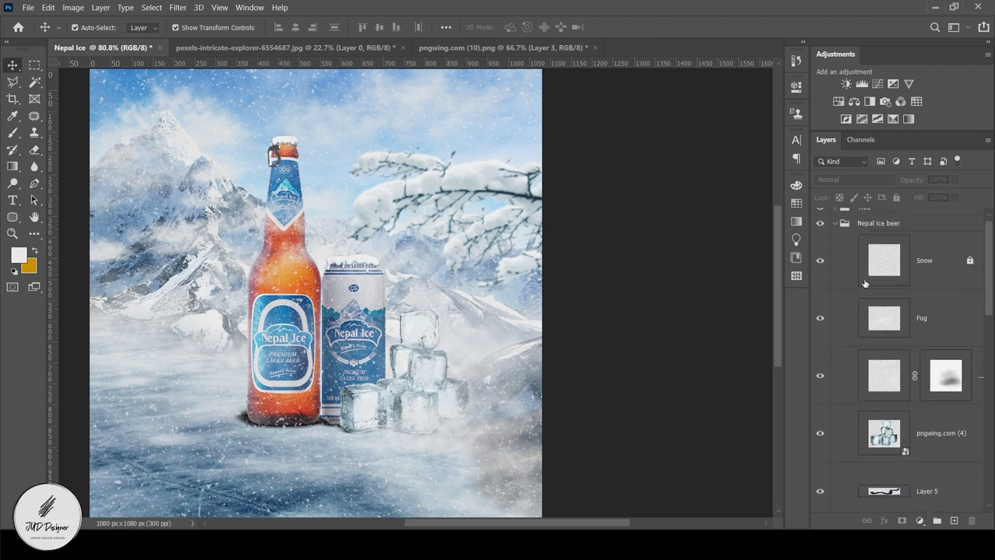
{"action": "left_click", "coordinate": [820, 319]}
Hide the Snow layer, keep the masked fog visible, and select the Fog layer mask
{"action": "left_click", "coordinate": [820, 260]}
{"action": "left_click", "coordinate": [819, 377]}
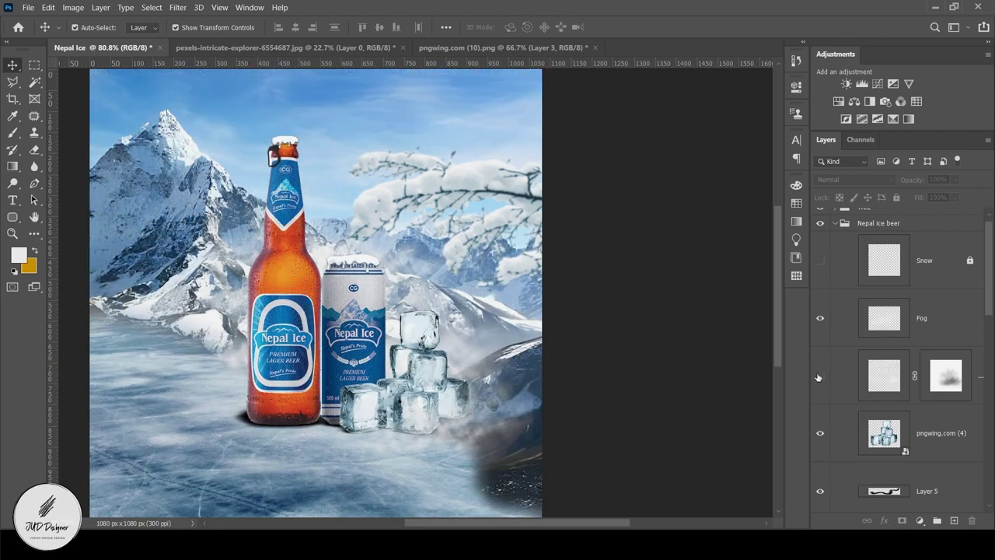
{"action": "left_click", "coordinate": [818, 377]}
{"action": "left_click", "coordinate": [819, 377]}
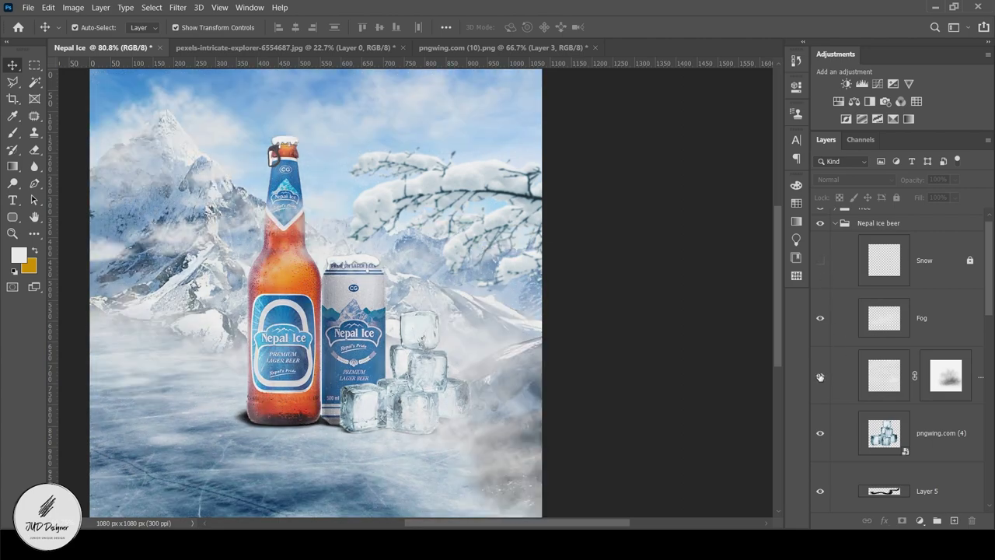
{"action": "left_click", "coordinate": [901, 378]}
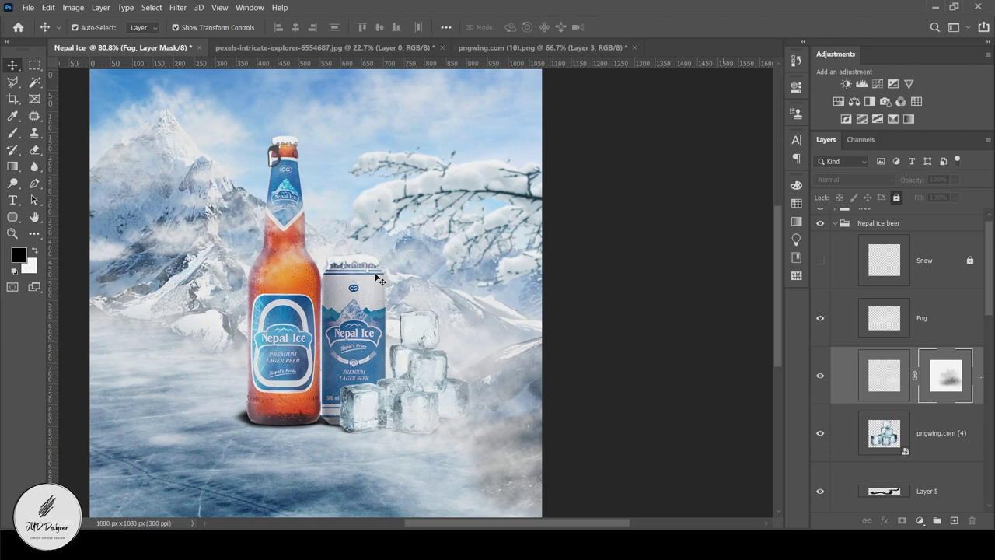
Pick a 400 px soft brush and target the Fog layer's pixels instead of its mask
{"action": "left_click", "coordinate": [16, 133]}
{"action": "left_click", "coordinate": [881, 386]}
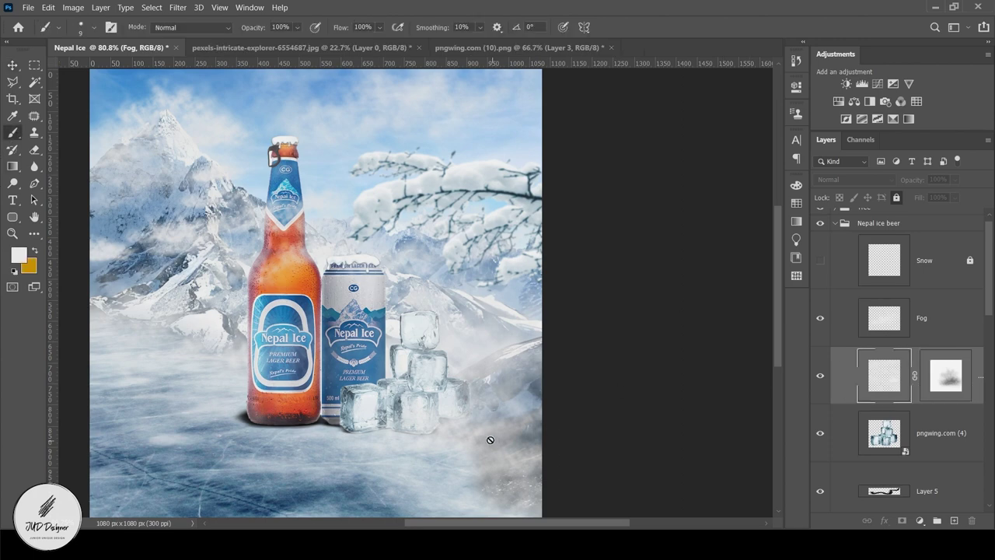
{"action": "scroll", "coordinate": [490, 440], "scroll_direction": "down", "scroll_amount": 2}
{"action": "scroll", "coordinate": [467, 402], "scroll_direction": "down", "scroll_amount": 2}
{"action": "left_click", "coordinate": [92, 27]}
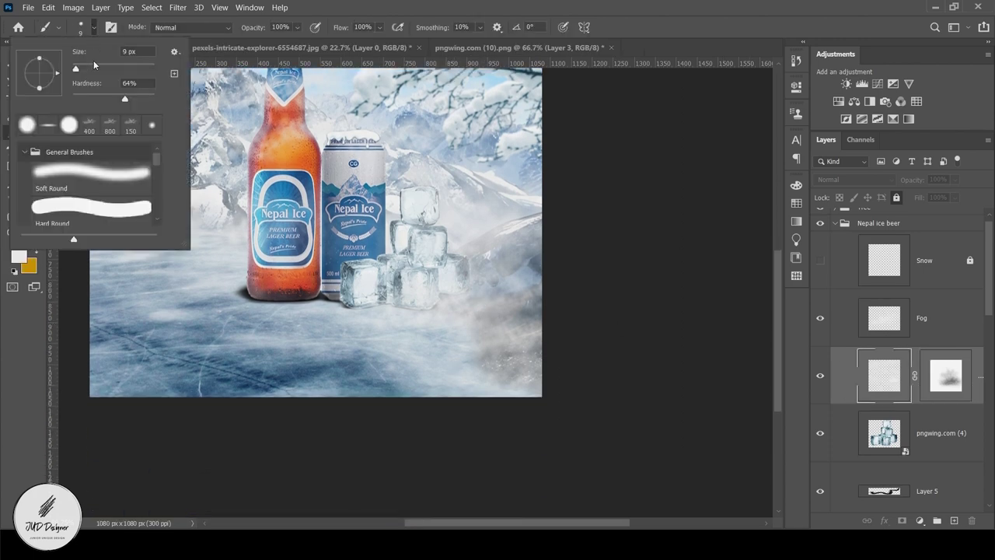
{"action": "left_click", "coordinate": [90, 127]}
{"action": "key", "text": "Return"}
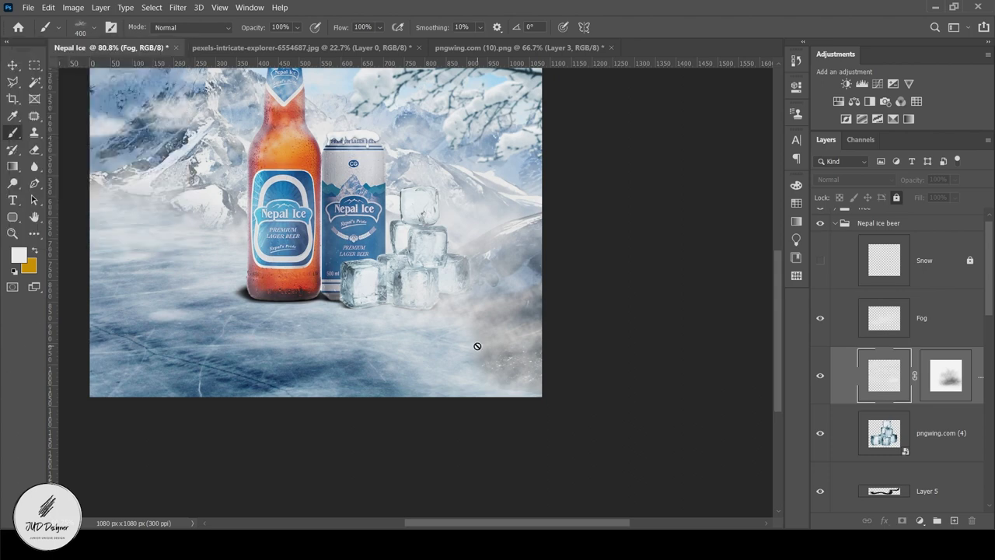
Dismiss the locked-layer error and turn off Lock All on the fog layer
{"action": "left_click", "coordinate": [477, 346]}
{"action": "left_click", "coordinate": [509, 213]}
{"action": "left_click", "coordinate": [897, 198]}
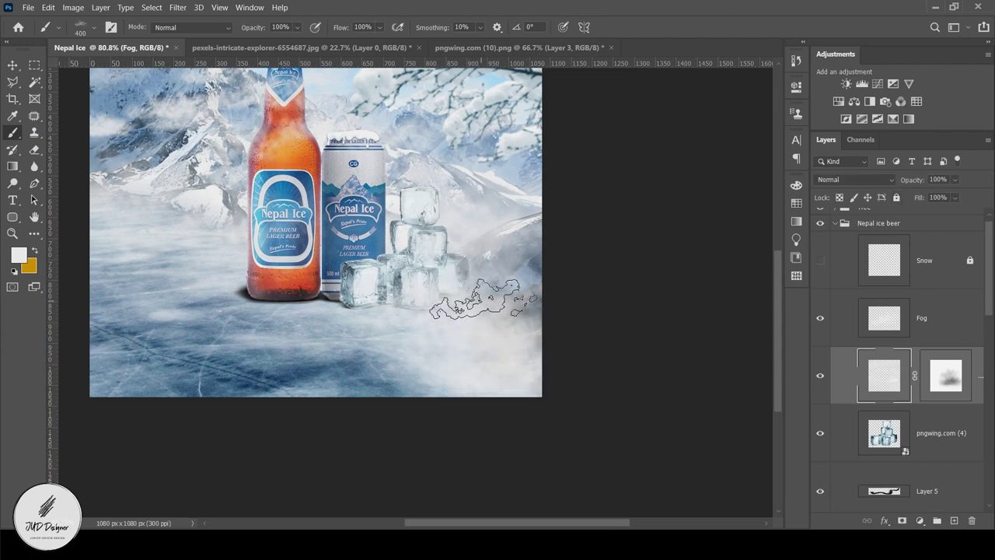
{"action": "key", "text": "v"}
{"action": "left_click", "coordinate": [688, 258]}
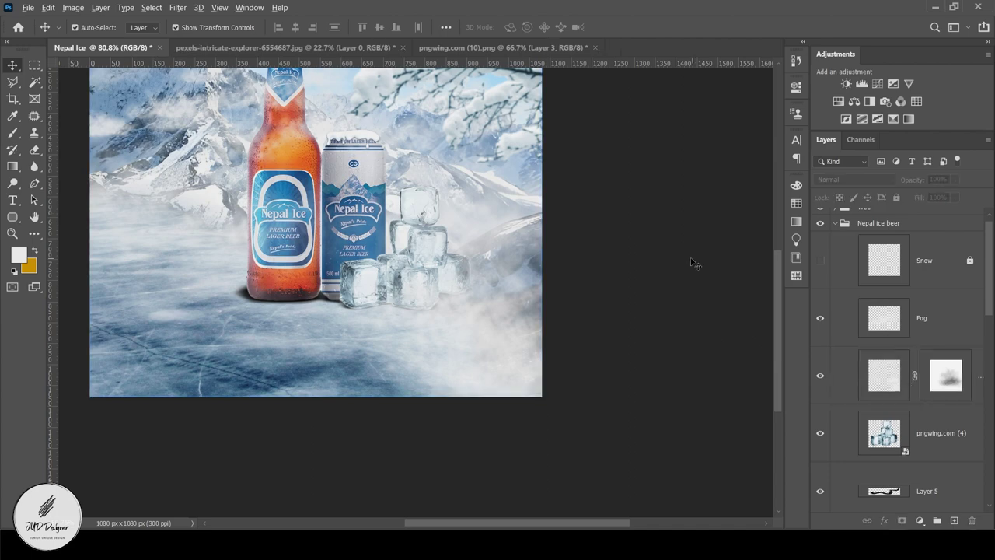
{"action": "scroll", "coordinate": [666, 263], "scroll_direction": "down", "scroll_amount": 3}
Add an empty Layer 8 above the adjustment layer in the snow land group
{"action": "key", "text": "ctrl+plus"}
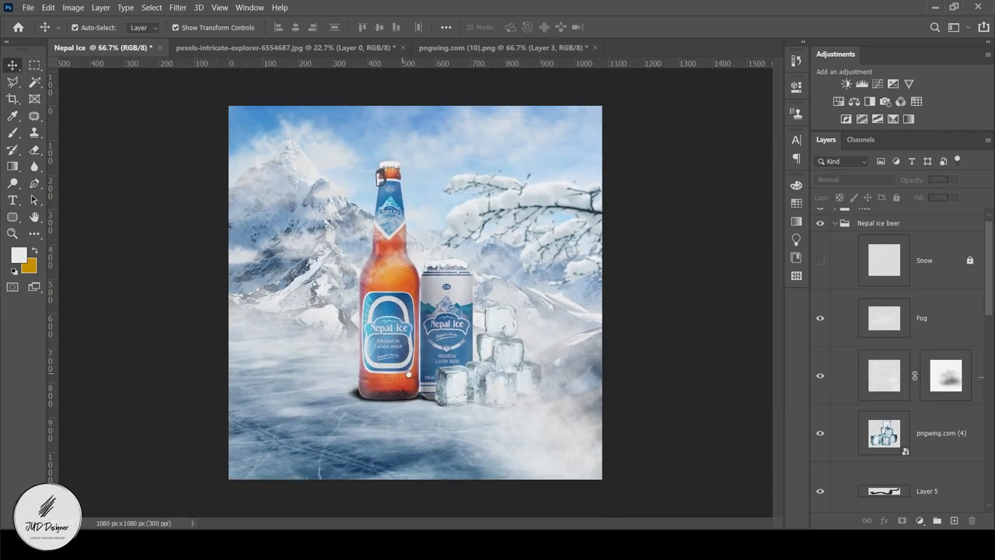
{"action": "scroll", "coordinate": [930, 456], "scroll_direction": "down", "scroll_amount": 5}
{"action": "scroll", "coordinate": [930, 457], "scroll_direction": "down", "scroll_amount": 5}
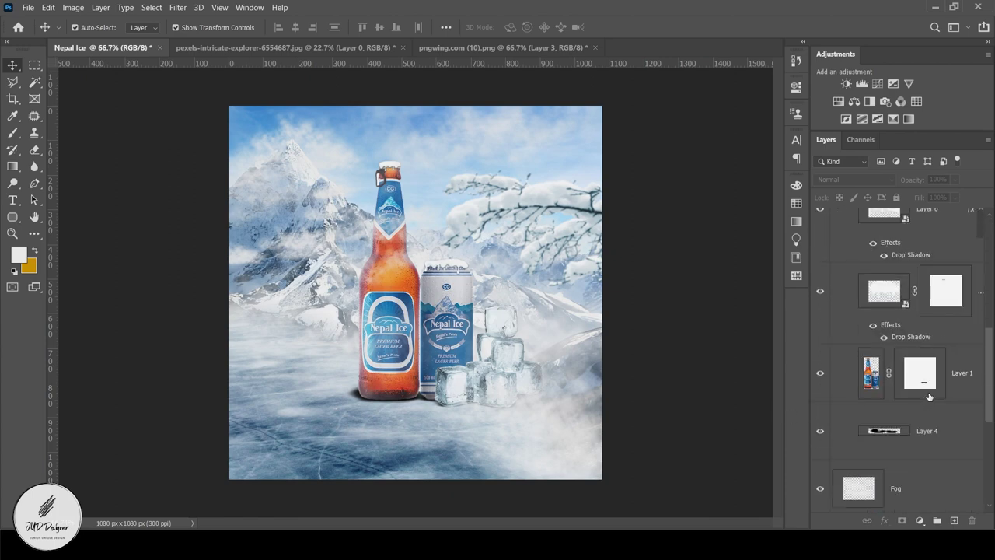
{"action": "scroll", "coordinate": [931, 456], "scroll_direction": "down", "scroll_amount": 5}
{"action": "scroll", "coordinate": [930, 456], "scroll_direction": "down", "scroll_amount": 3}
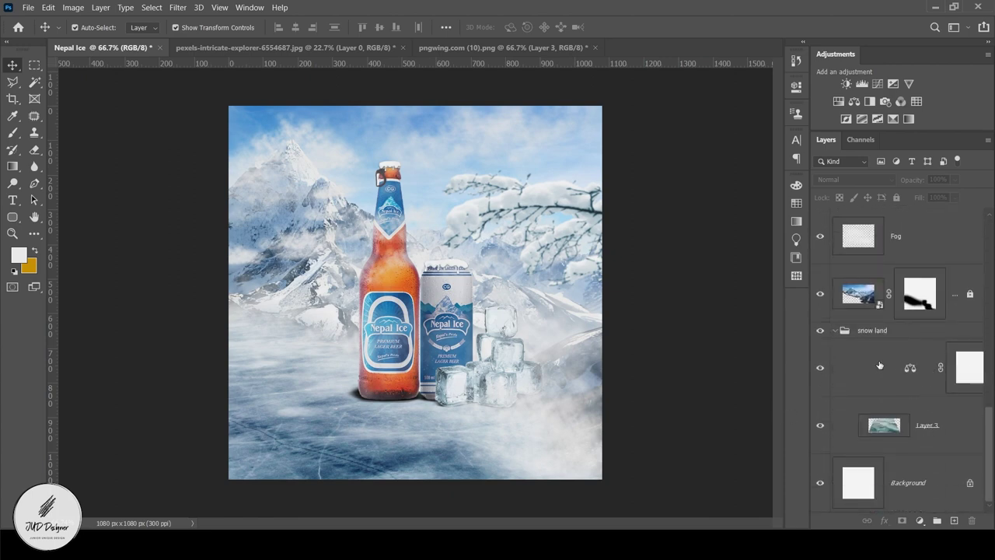
{"action": "left_click", "coordinate": [880, 365]}
{"action": "left_click", "coordinate": [954, 520]}
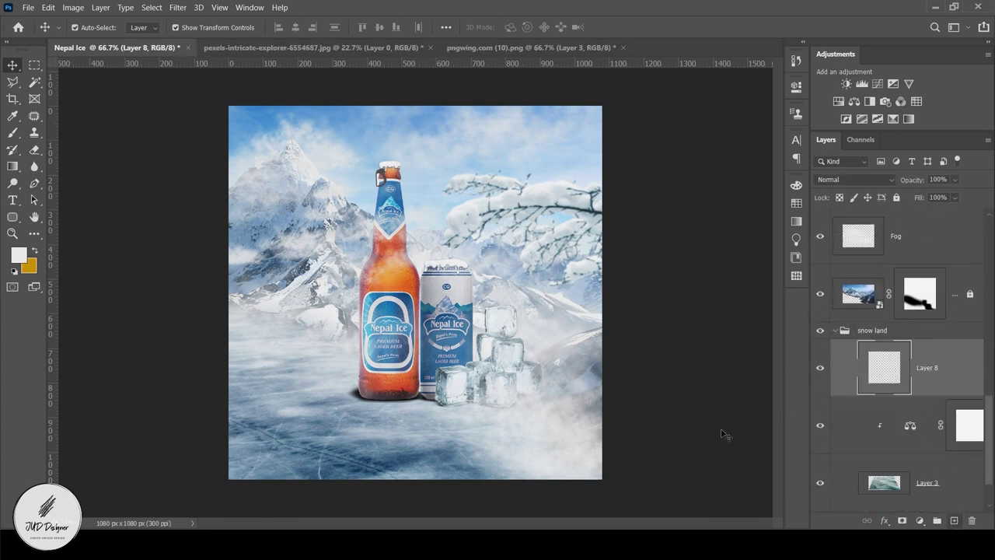
Load a snow brush preset from the Free Snow Photoshop Brushes set
{"action": "left_click", "coordinate": [12, 116]}
{"action": "key", "text": "b"}
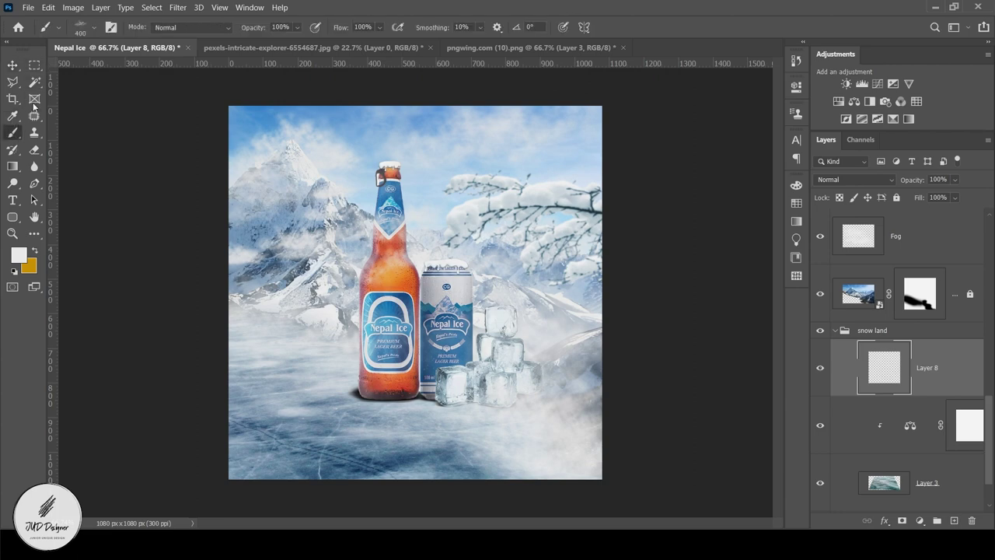
{"action": "left_click", "coordinate": [95, 28]}
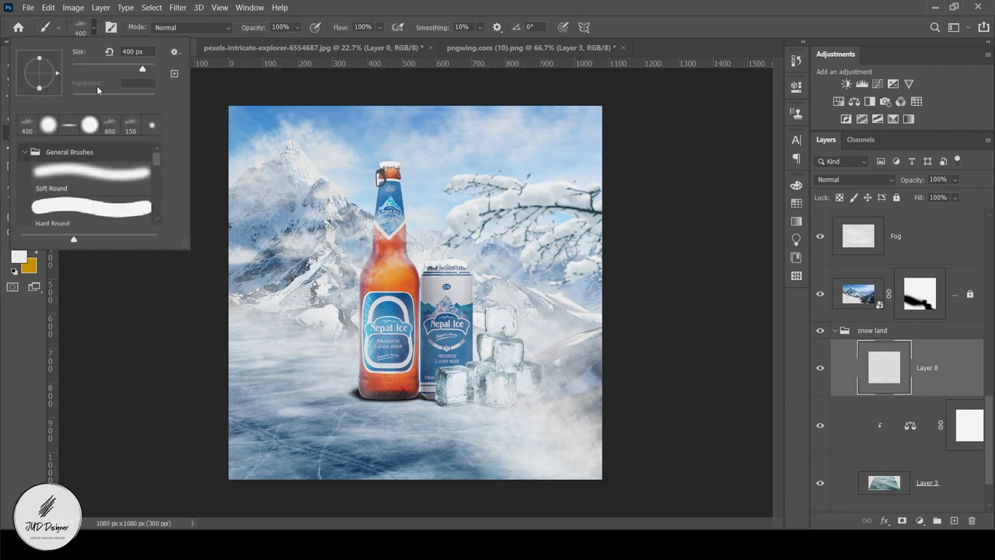
{"action": "left_click", "coordinate": [24, 152]}
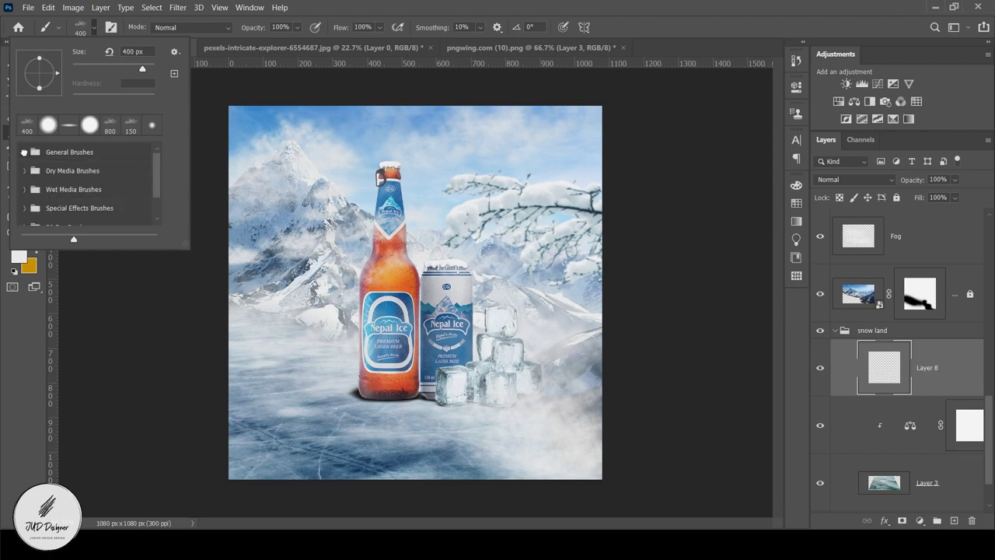
{"action": "scroll", "coordinate": [32, 208], "scroll_direction": "down", "scroll_amount": 2}
{"action": "left_click", "coordinate": [24, 218]}
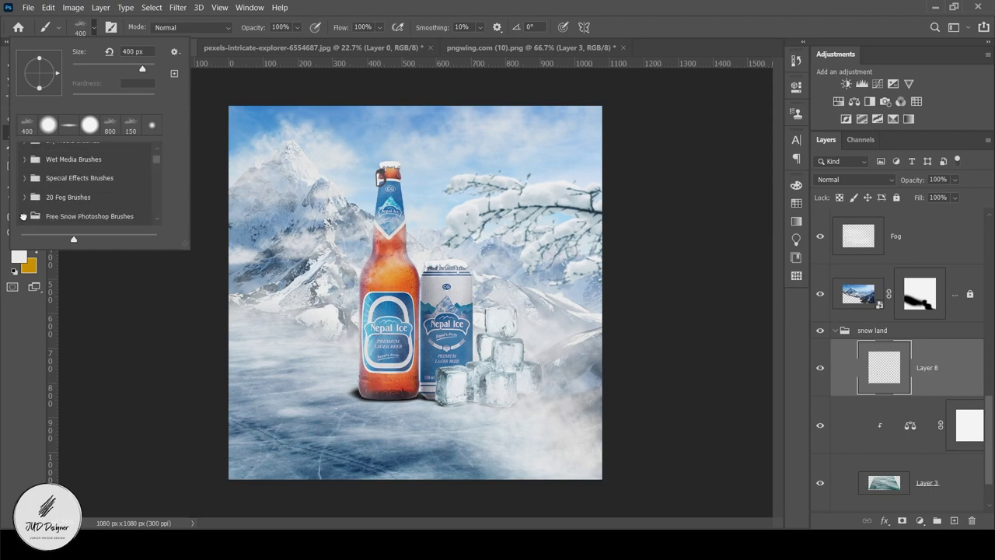
{"action": "scroll", "coordinate": [66, 203], "scroll_direction": "down", "scroll_amount": 2}
{"action": "scroll", "coordinate": [69, 201], "scroll_direction": "down", "scroll_amount": 3}
{"action": "left_click", "coordinate": [76, 173]}
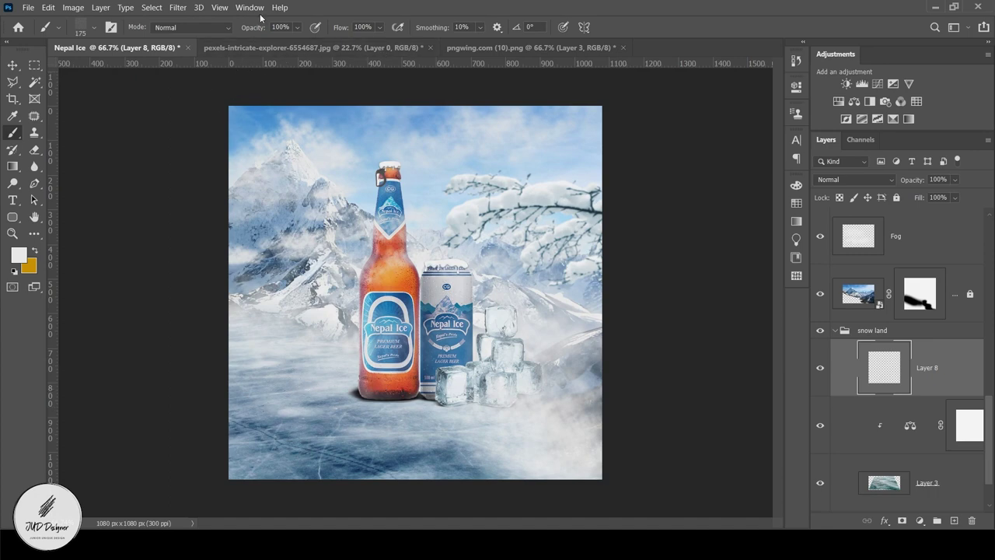
Paint three passes of snow haze across the bottom foreground at 62% opacity
{"action": "key", "text": "6"}
{"action": "key", "text": "2"}
{"action": "mouse_move", "coordinate": [257, 435]}
{"action": "left_mouse_down"}
{"action": "mouse_move", "coordinate": [412, 435]}
{"action": "mouse_move", "coordinate": [276, 427]}
{"action": "mouse_move", "coordinate": [486, 443]}
{"action": "left_mouse_up"}
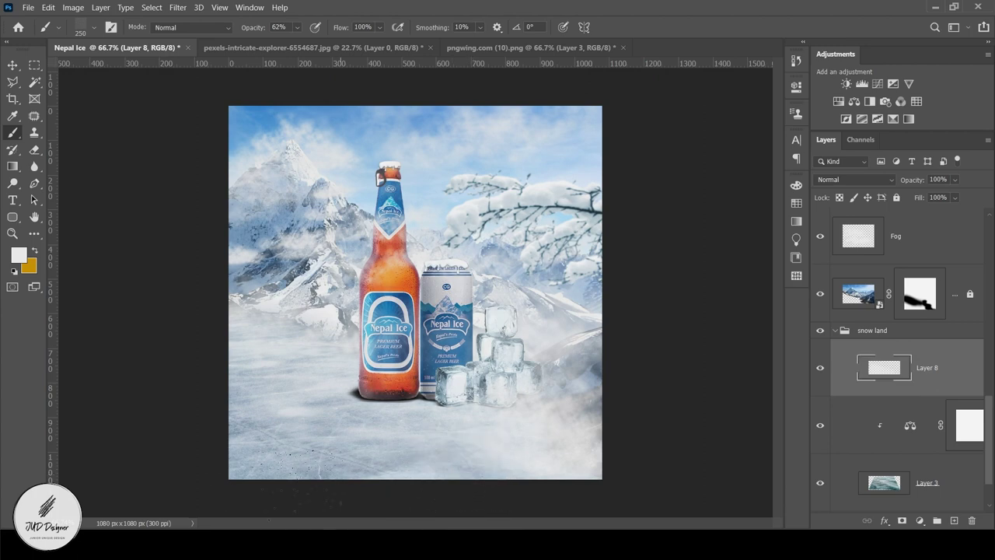
{"action": "left_click_drag", "start_coordinate": [470, 455], "coordinate": [280, 432]}
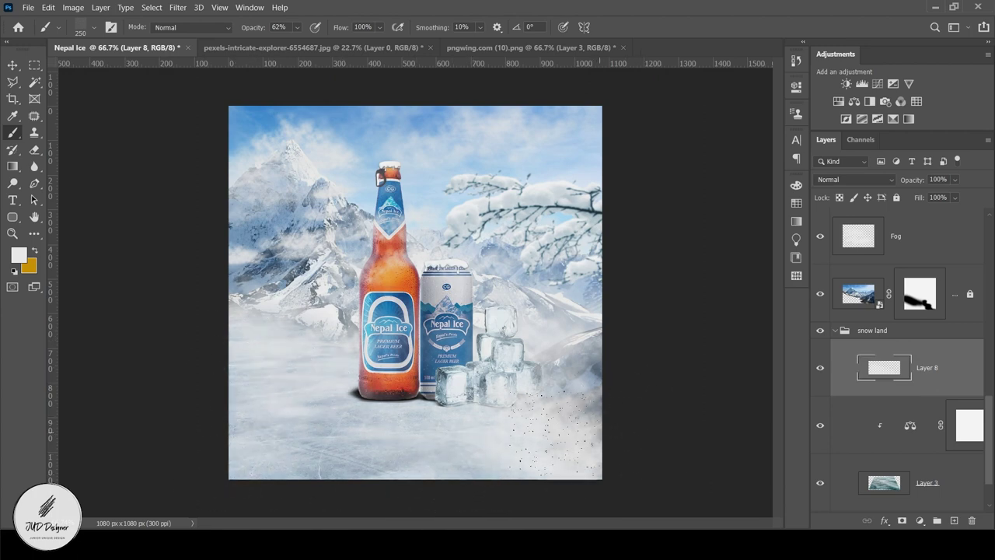
{"action": "left_click_drag", "start_coordinate": [455, 447], "coordinate": [342, 439]}
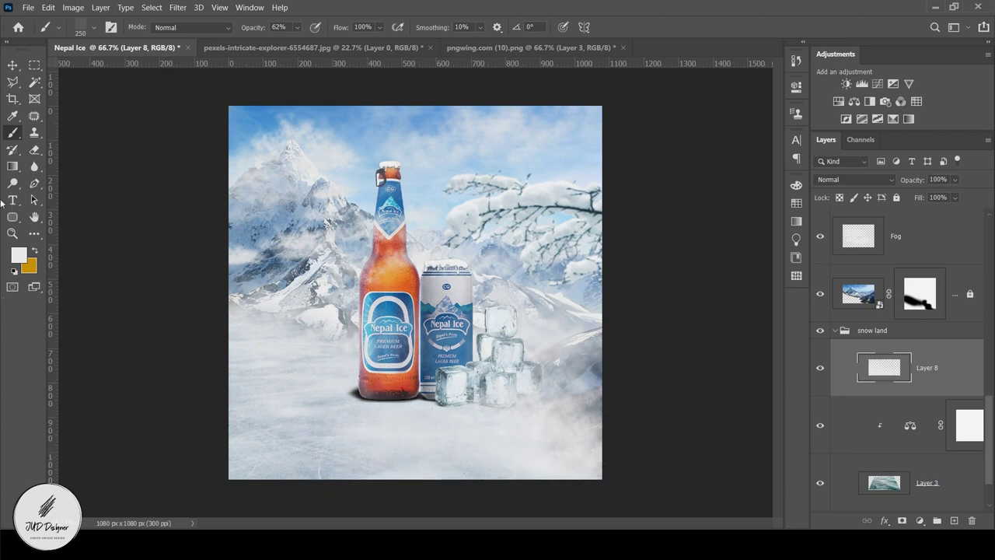
Review the haze, reselect Layer 8, and enlarge the snow brush to 1400 px
{"action": "left_click", "coordinate": [12, 64]}
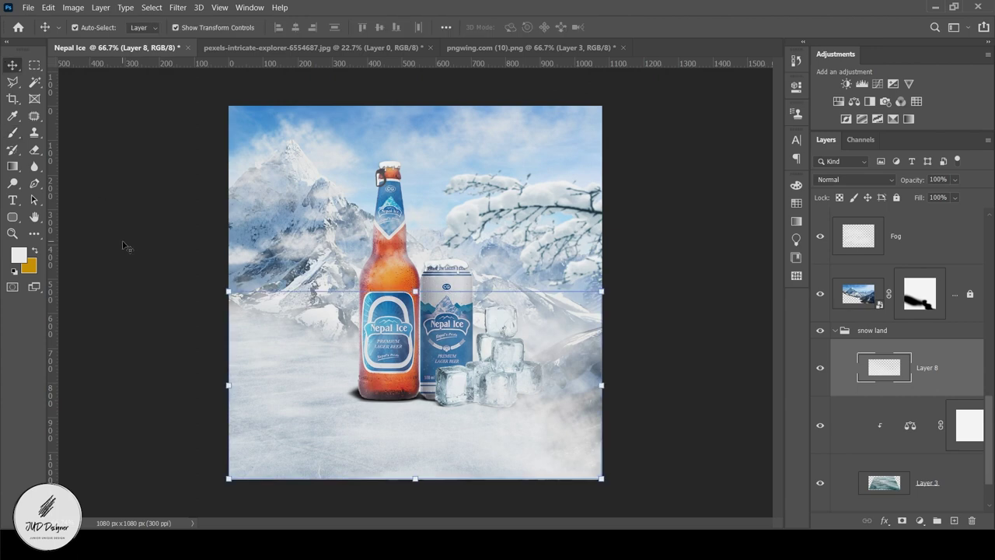
{"action": "left_click", "coordinate": [128, 247]}
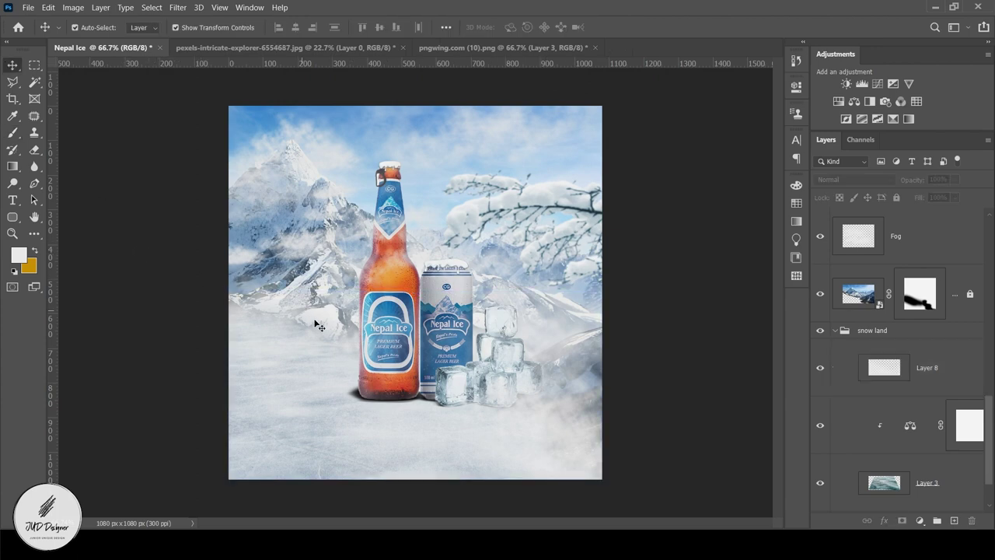
{"action": "left_click", "coordinate": [15, 134]}
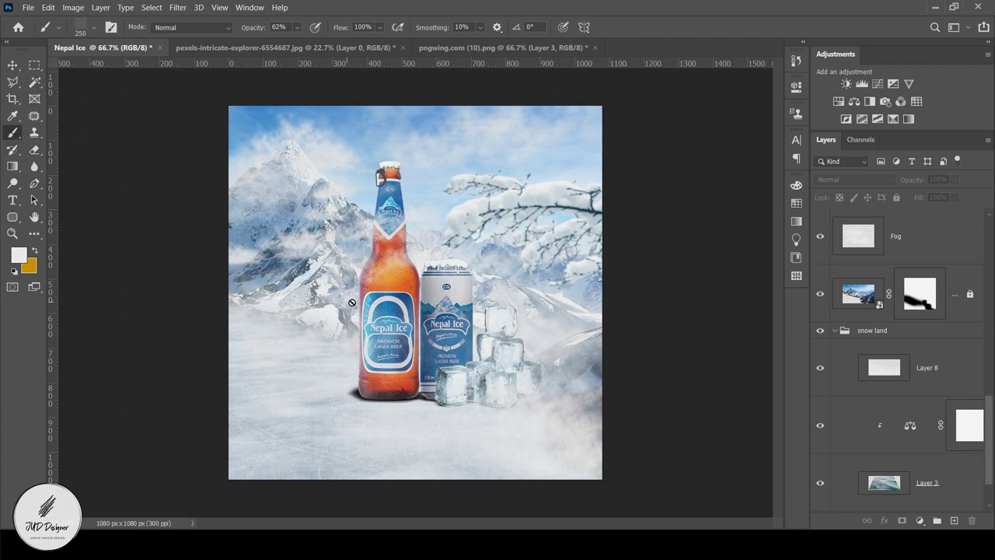
{"action": "scroll", "coordinate": [885, 386], "scroll_direction": "down", "scroll_amount": 2}
{"action": "scroll", "coordinate": [927, 403], "scroll_direction": "up", "scroll_amount": 1}
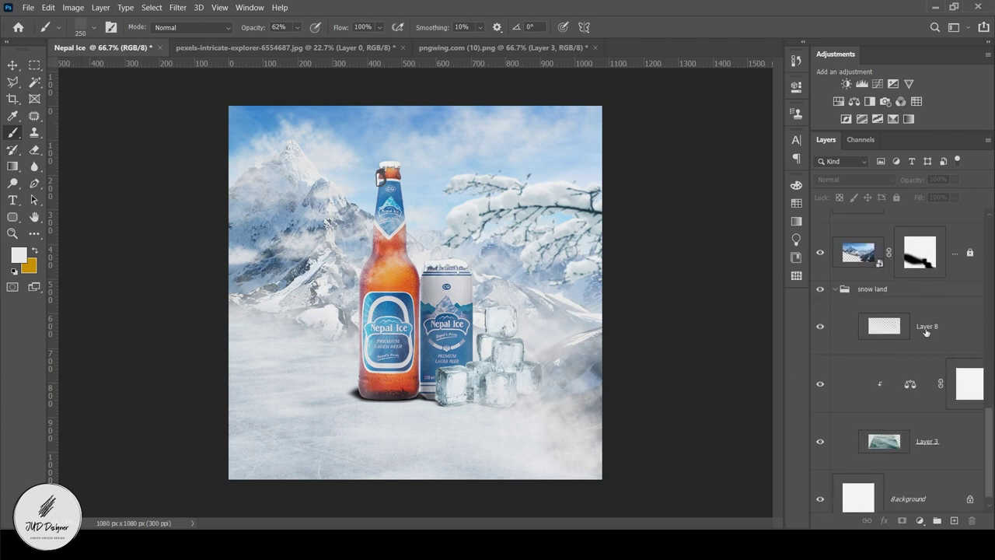
{"action": "left_click", "coordinate": [911, 334]}
{"action": "key", "text": "bracketright"}
{"action": "key", "text": "bracketright"}
{"action": "key", "text": "bracketright"}
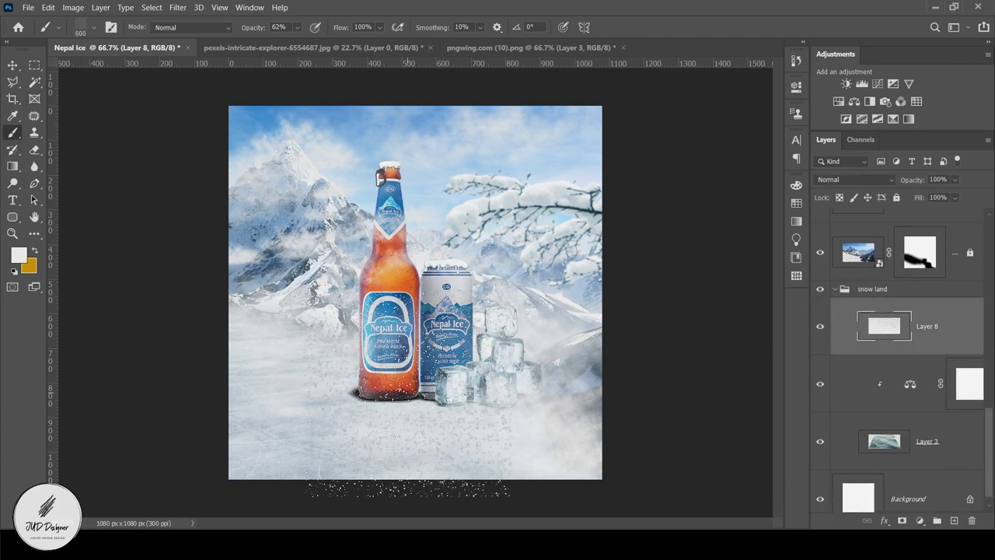
{"action": "key", "text": "bracketright"}
{"action": "key", "text": "bracketright"}
{"action": "key", "text": "bracketright"}
{"action": "key", "text": "bracketright"}
{"action": "key", "text": "bracketright"}
{"action": "key", "text": "bracketright"}
{"action": "key", "text": "bracketright"}
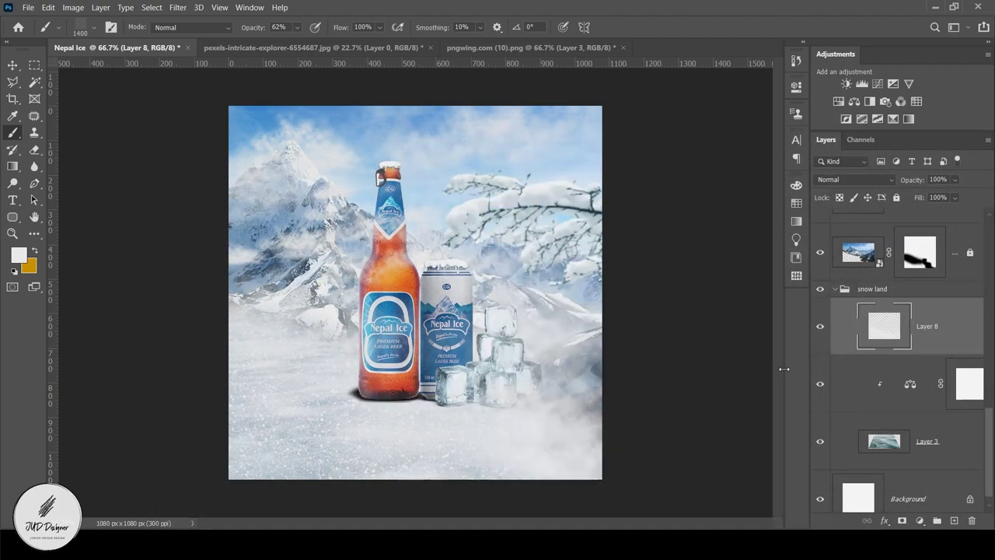
Add a layer mask to Layer 8 and set up a smaller, softer round brush in black
{"action": "left_click", "coordinate": [902, 520]}
{"action": "key", "text": "d"}
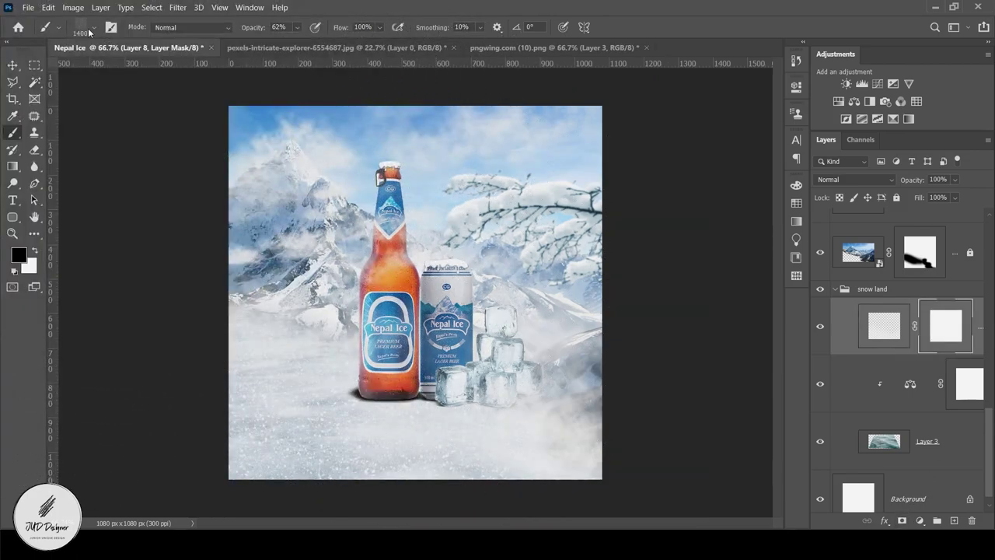
{"action": "left_click", "coordinate": [91, 32]}
{"action": "left_click", "coordinate": [27, 125]}
{"action": "left_click", "coordinate": [40, 364]}
{"action": "left_click", "coordinate": [94, 28]}
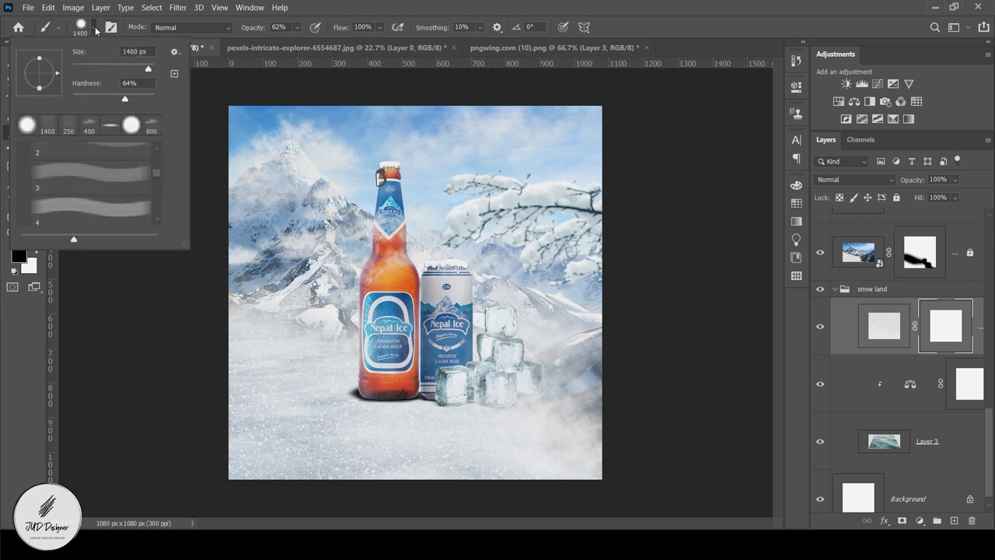
{"action": "left_click_drag", "start_coordinate": [125, 101], "coordinate": [106, 101]}
{"action": "key", "text": "Return"}
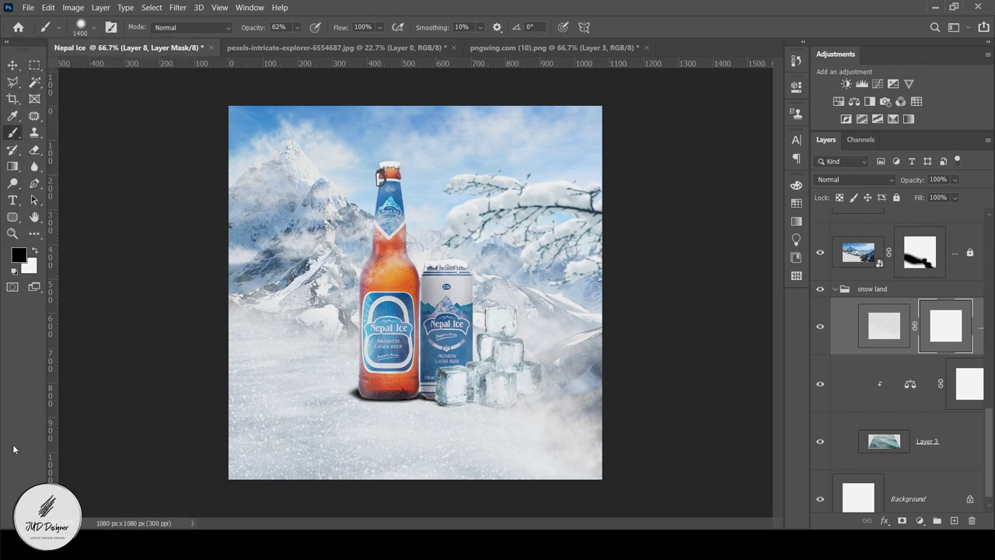
{"action": "key", "text": "bracketleft"}
{"action": "key", "text": "bracketleft"}
{"action": "key", "text": "bracketleft"}
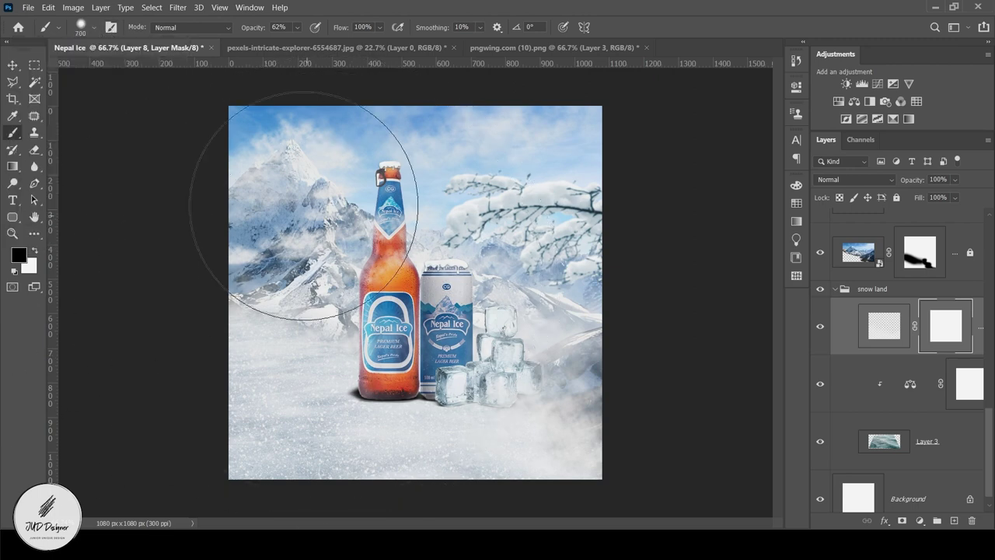
Mask out the snow texture over the left mountain, then lightly over the lower snow
{"action": "left_click_drag", "start_coordinate": [256, 167], "coordinate": [348, 180]}
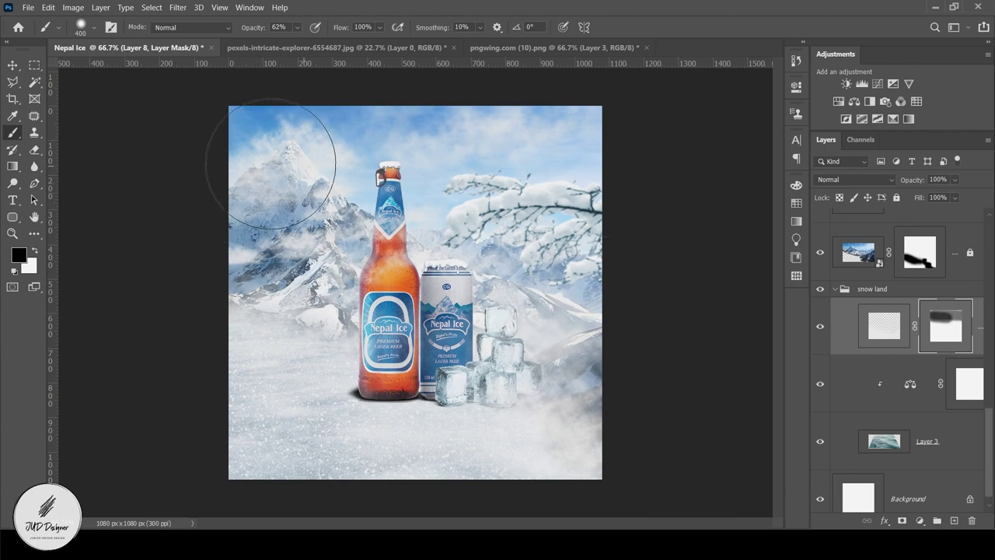
{"action": "left_click_drag", "start_coordinate": [267, 166], "coordinate": [275, 229]}
{"action": "mouse_move", "coordinate": [433, 252]}
{"action": "left_mouse_down"}
{"action": "mouse_move", "coordinate": [603, 324]}
{"action": "mouse_move", "coordinate": [414, 284]}
{"action": "left_mouse_up"}
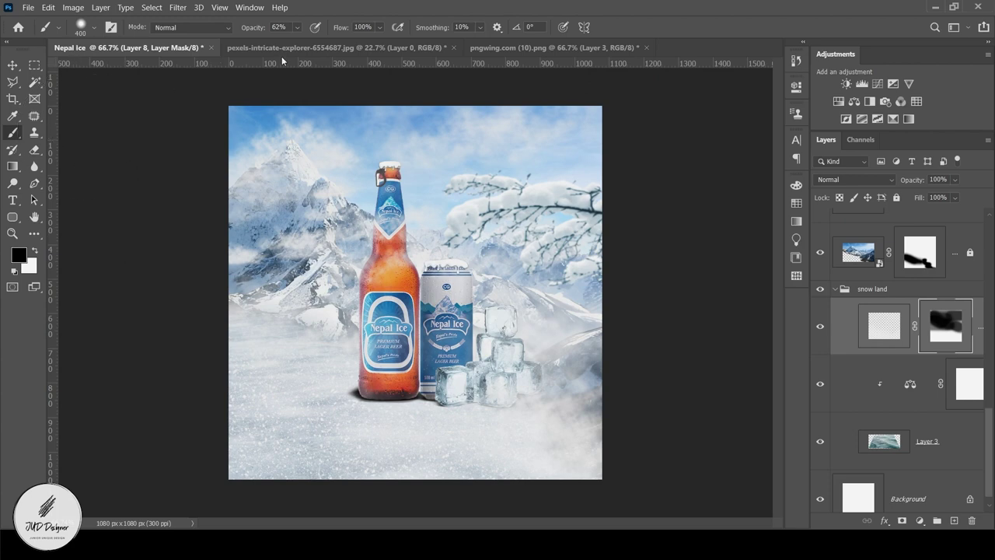
{"action": "left_click_drag", "start_coordinate": [254, 29], "coordinate": [233, 33]}
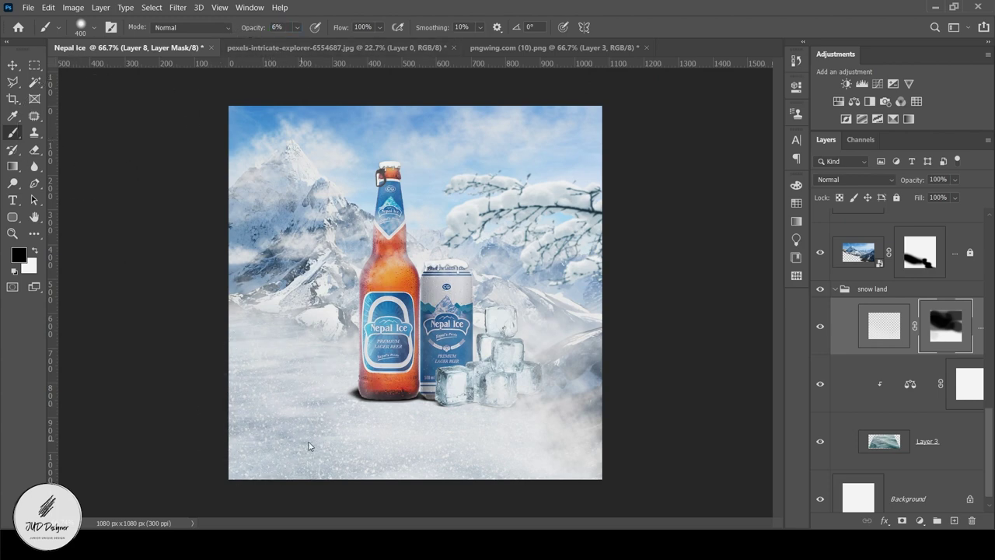
{"action": "left_click_drag", "start_coordinate": [400, 433], "coordinate": [500, 444]}
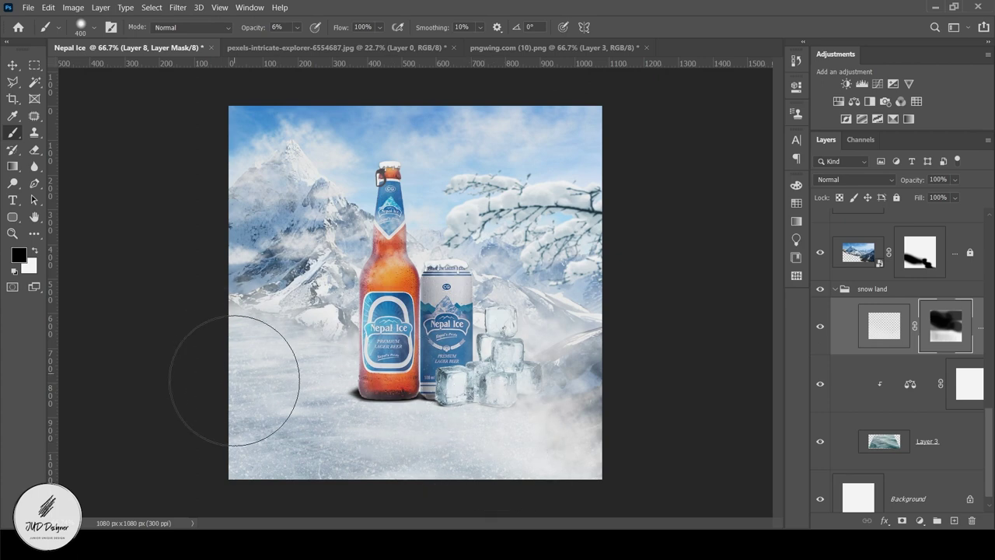
{"action": "left_click_drag", "start_coordinate": [234, 380], "coordinate": [526, 455]}
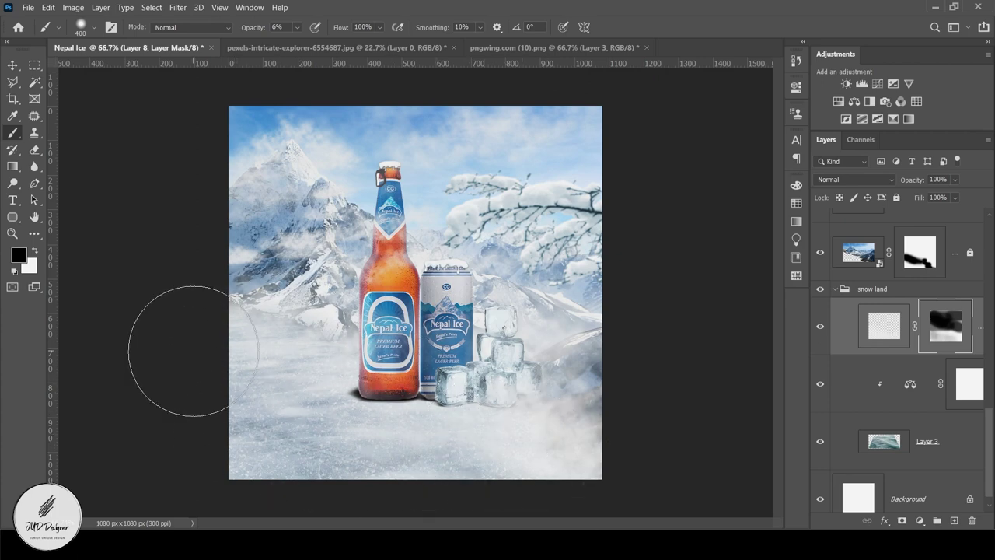
{"action": "key", "text": "ctrl+t"}
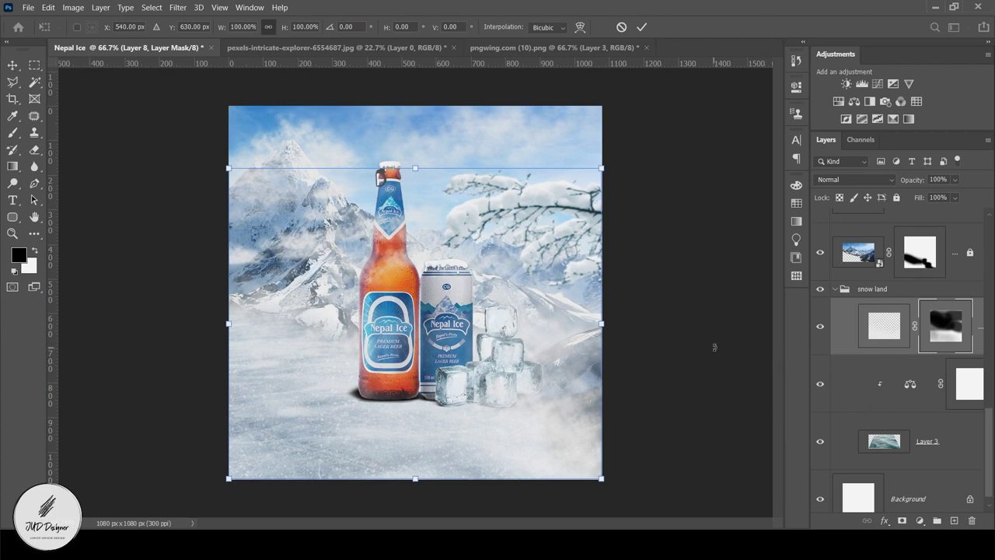
{"action": "left_click", "coordinate": [11, 65]}
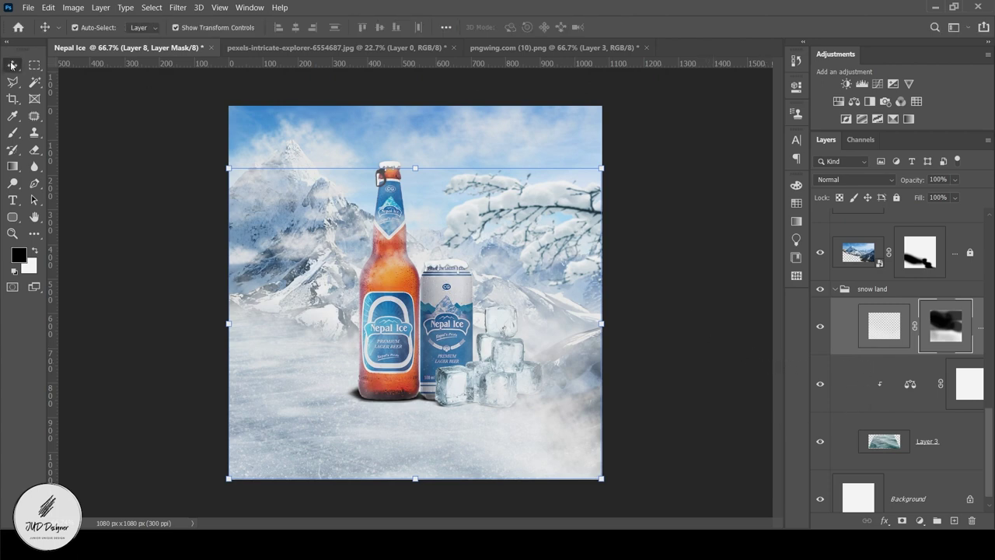
{"action": "left_click", "coordinate": [184, 298]}
{"action": "scroll", "coordinate": [895, 353], "scroll_direction": "up", "scroll_amount": 3}
{"action": "scroll", "coordinate": [898, 353], "scroll_direction": "up", "scroll_amount": 3}
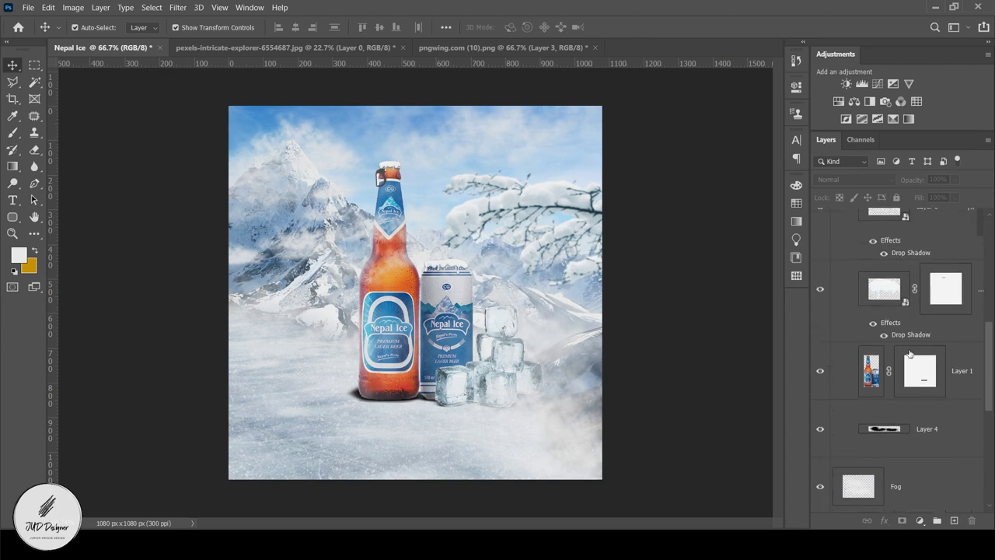
{"action": "scroll", "coordinate": [902, 353], "scroll_direction": "up", "scroll_amount": 3}
{"action": "scroll", "coordinate": [908, 353], "scroll_direction": "up", "scroll_amount": 3}
{"action": "scroll", "coordinate": [910, 353], "scroll_direction": "up", "scroll_amount": 2}
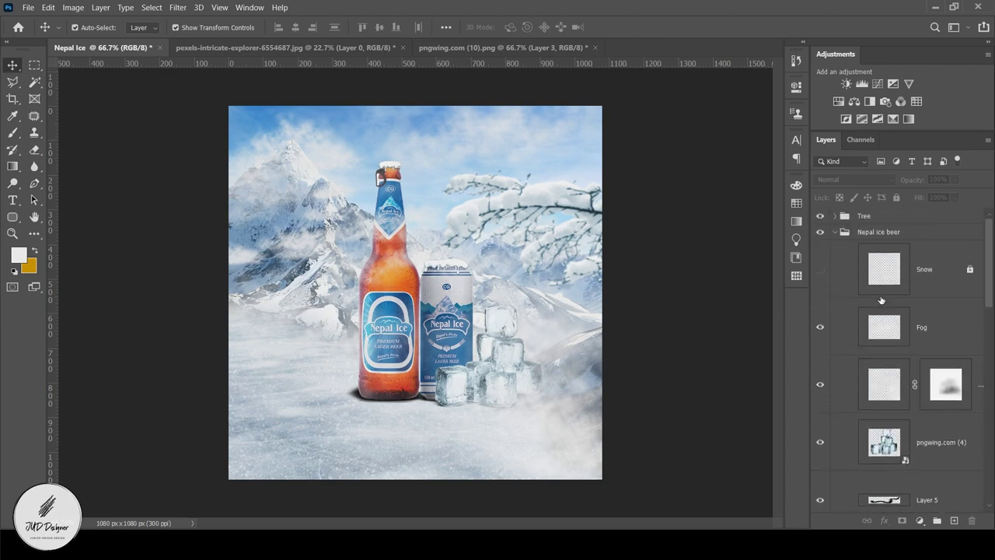
{"action": "left_click", "coordinate": [820, 270]}
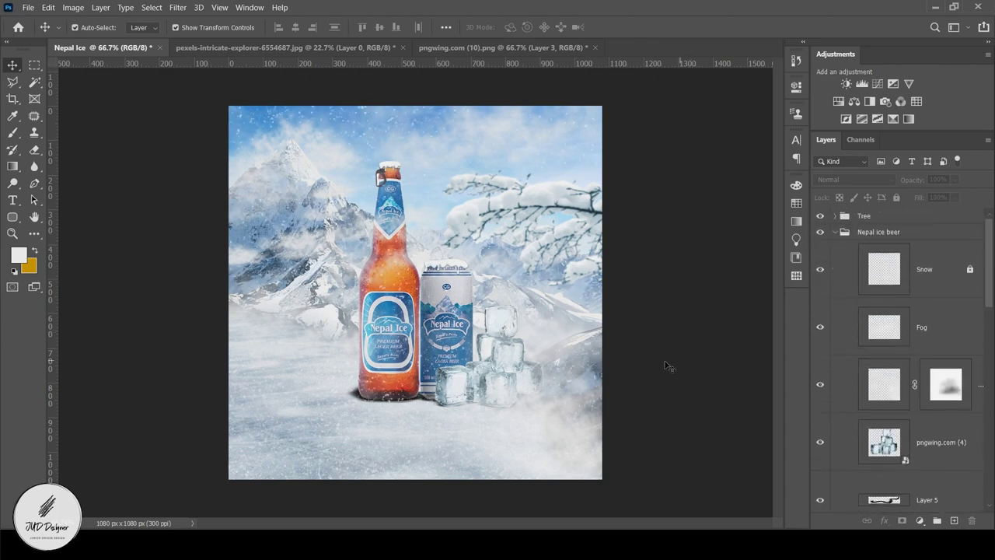
{"action": "key", "text": "ctrl+plus"}
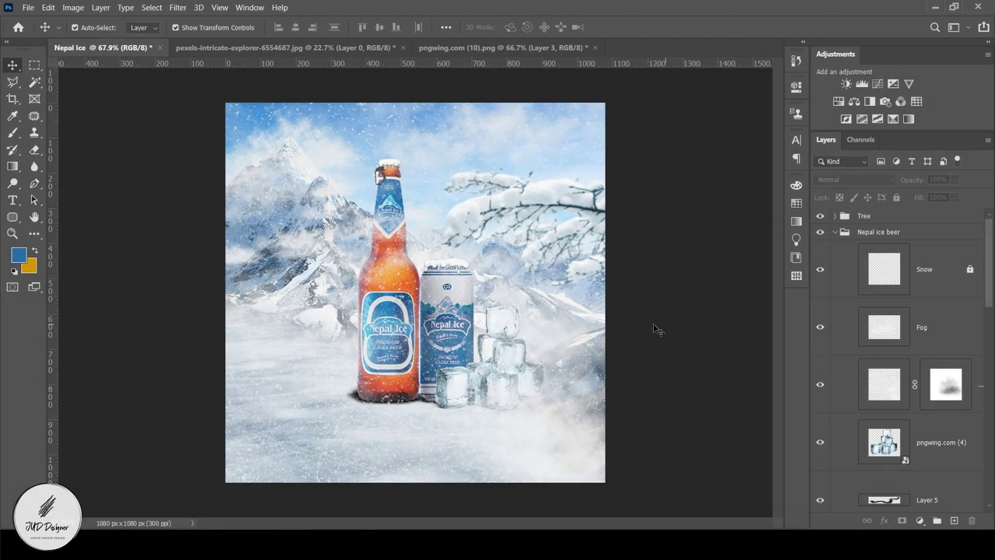
{"action": "left_click", "coordinate": [13, 132]}
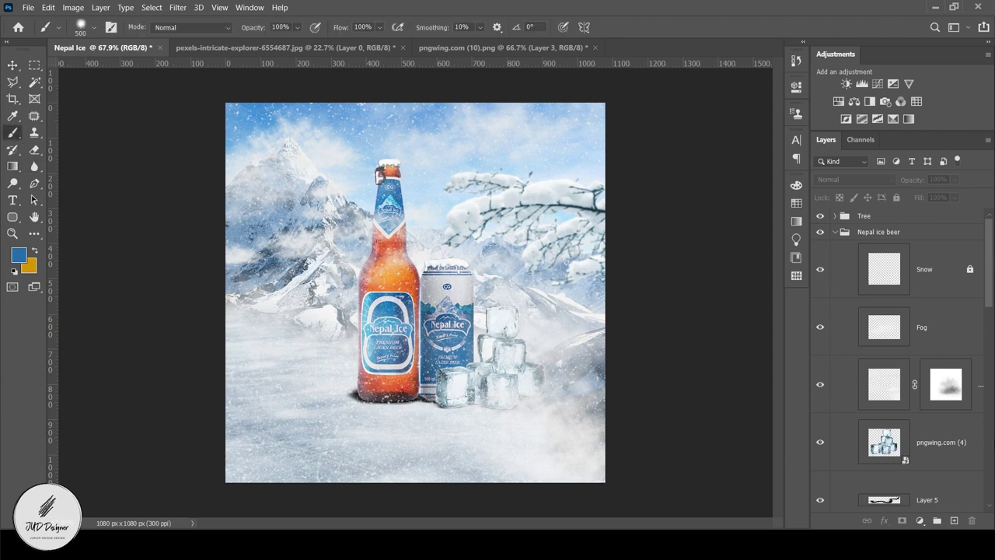
{"action": "left_click", "coordinate": [961, 269]}
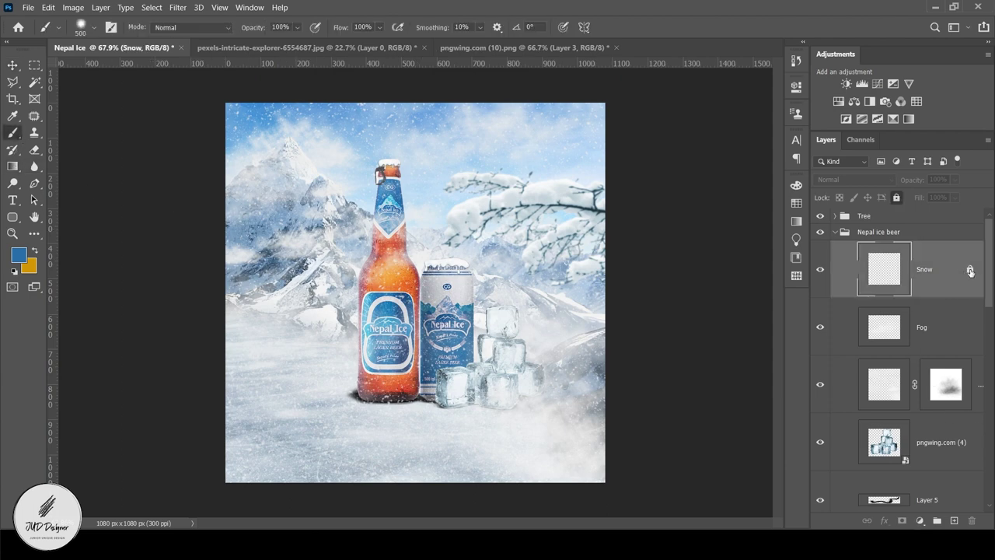
{"action": "left_click", "coordinate": [820, 269]}
{"action": "left_click", "coordinate": [819, 384]}
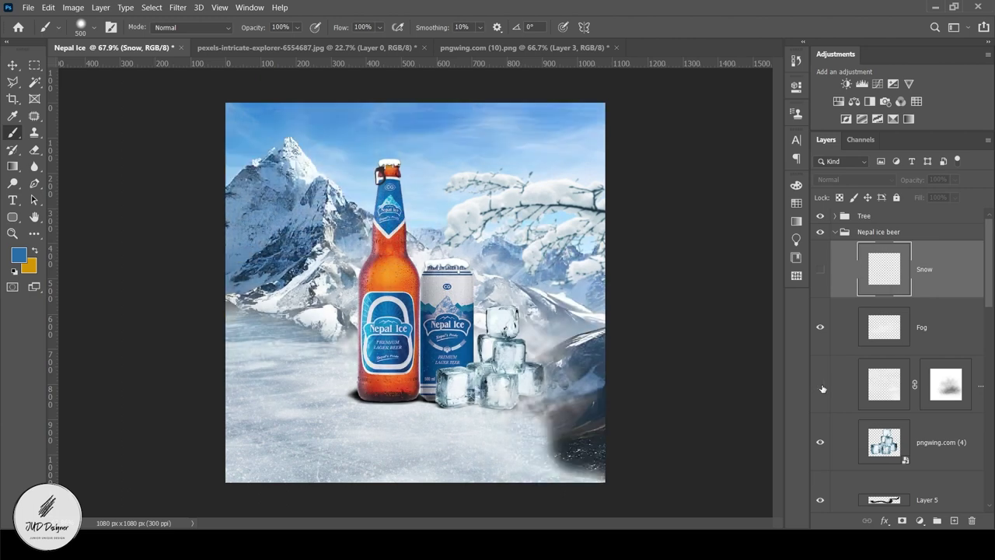
{"action": "left_click", "coordinate": [908, 387]}
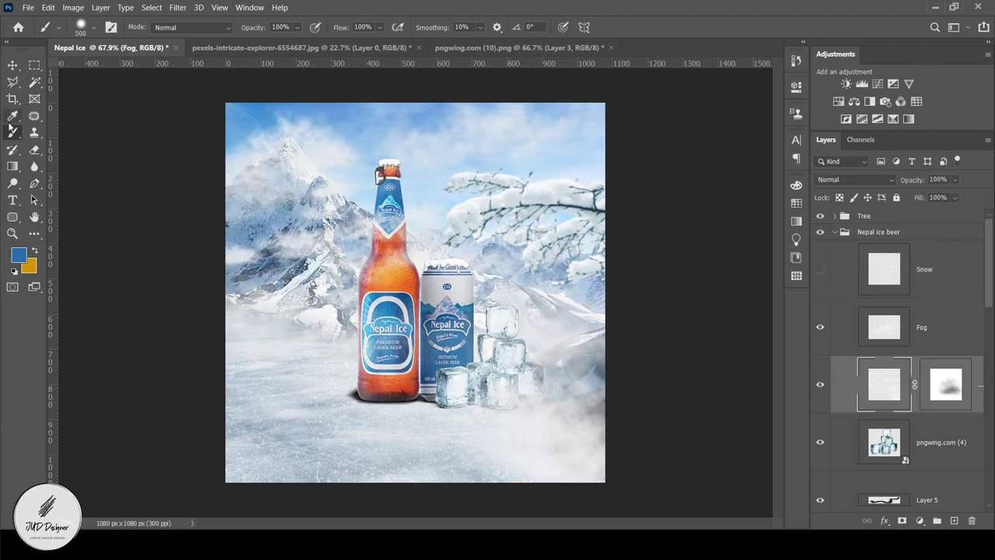
Paint over the dark cloud beside the bottle top with the textured brush at 200 px
{"action": "left_click", "coordinate": [94, 28]}
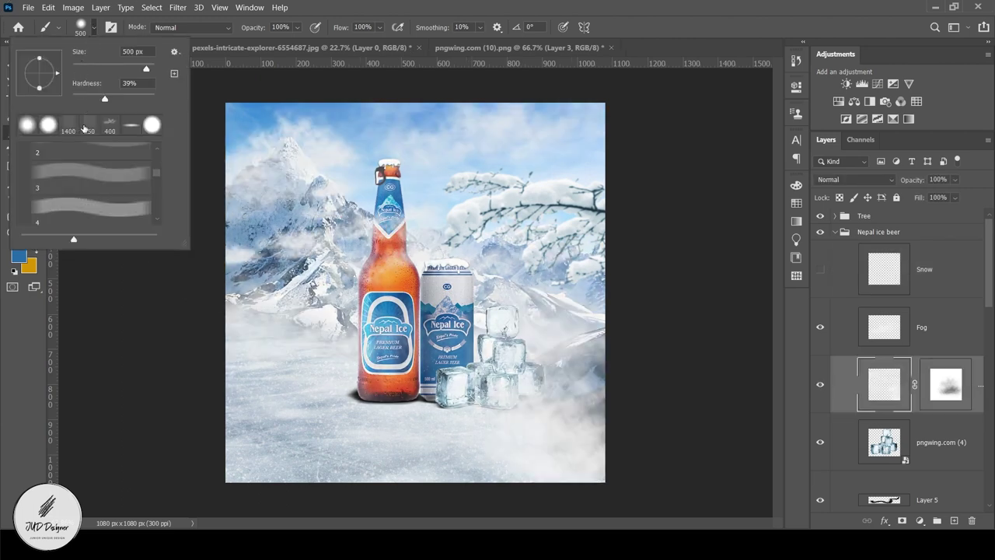
{"action": "left_click", "coordinate": [109, 126]}
{"action": "key", "text": "Return"}
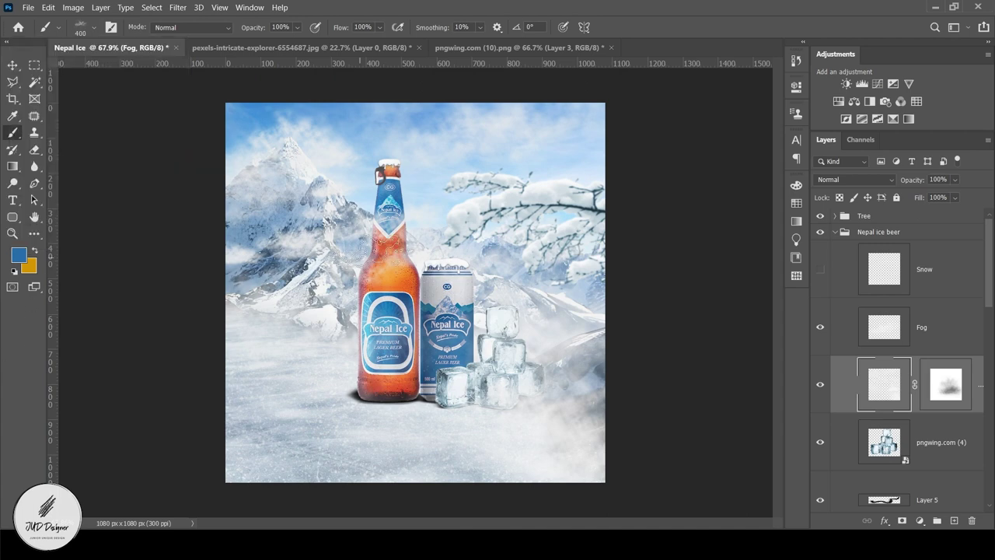
{"action": "scroll", "coordinate": [377, 175], "scroll_direction": "up", "scroll_amount": 2}
{"action": "key", "text": "bracketleft"}
{"action": "key", "text": "bracketleft"}
{"action": "key", "text": "bracketleft"}
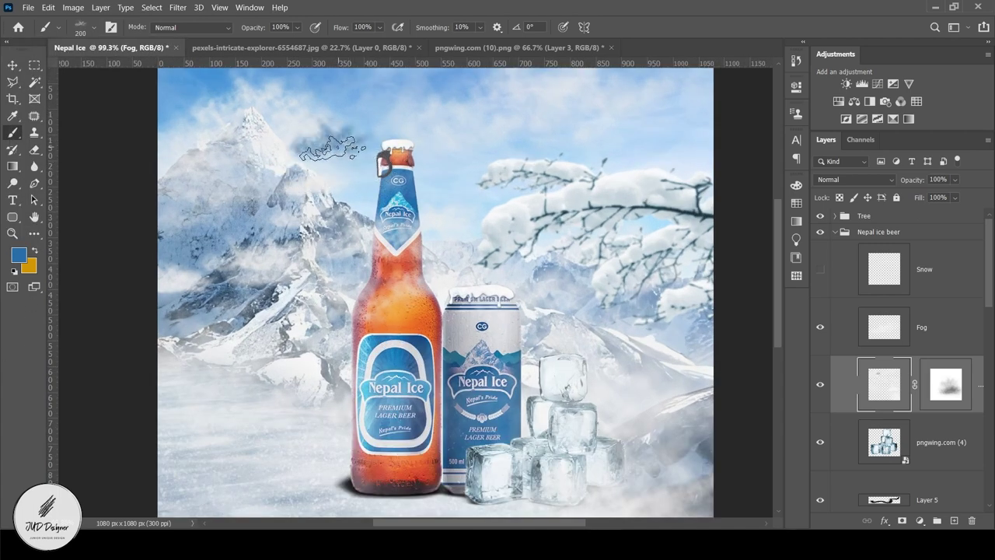
{"action": "left_click", "coordinate": [338, 145]}
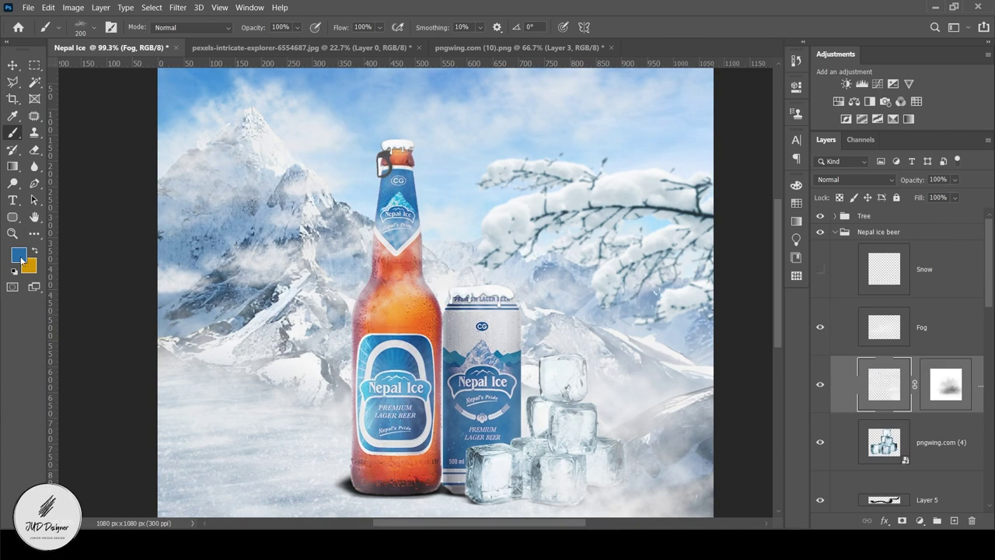
Sample a light cloud colour as the foreground colour for painting
{"action": "left_click", "coordinate": [21, 260]}
{"action": "left_click", "coordinate": [306, 129]}
{"action": "left_click", "coordinate": [855, 127]}
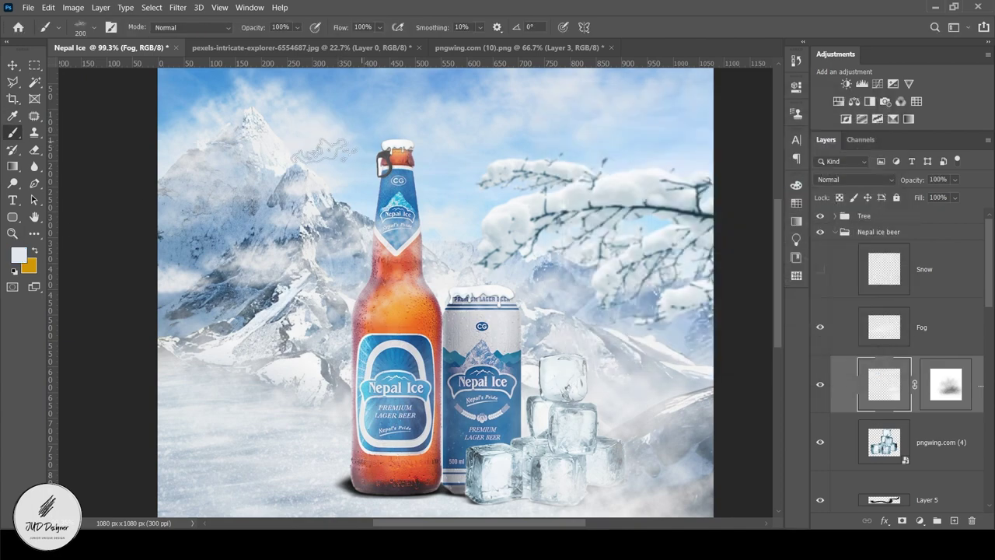
{"action": "left_click", "coordinate": [19, 256]}
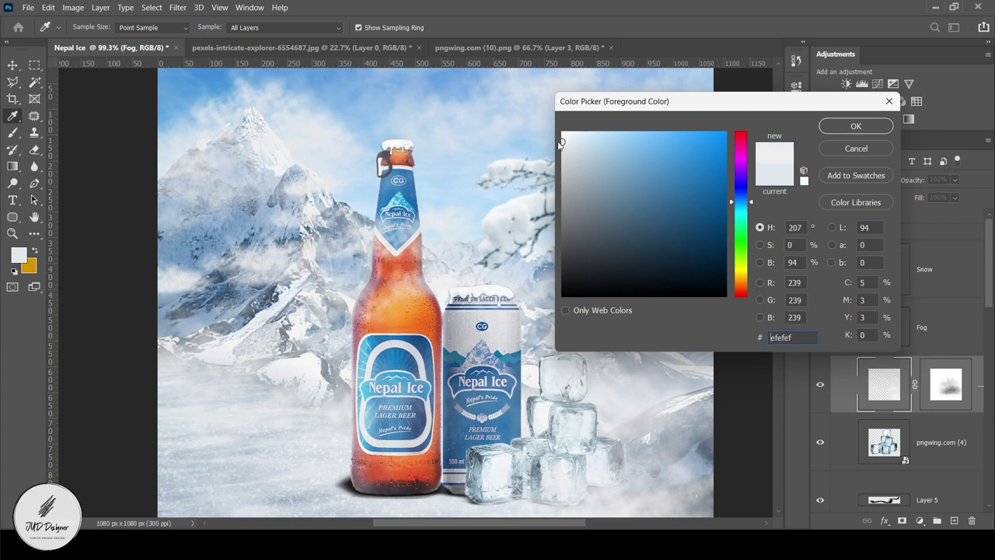
{"action": "left_click", "coordinate": [832, 127]}
{"action": "key", "text": "b"}
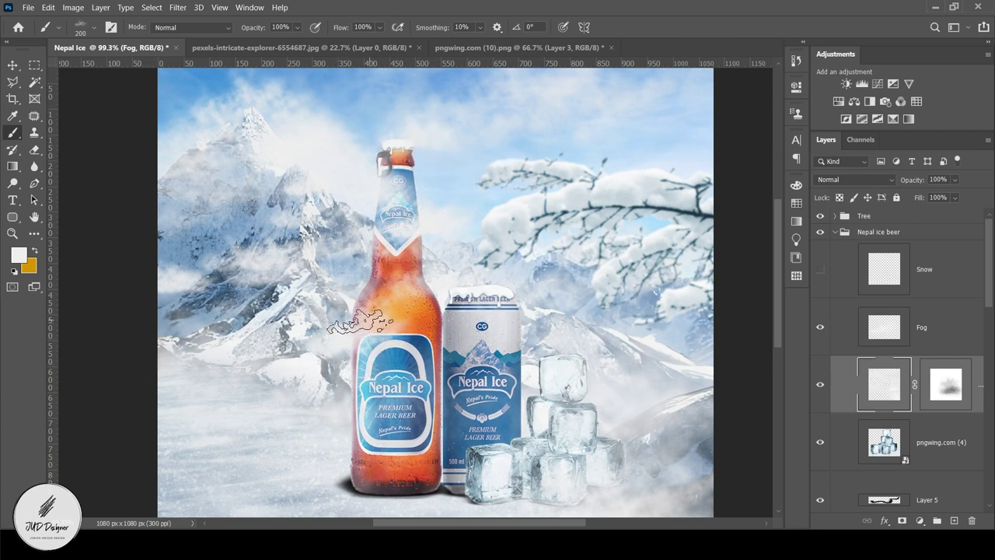
Switch the foreground to white, enlarge the brush to 500 px, and zoom out to fit
{"action": "left_click", "coordinate": [19, 254]}
{"action": "left_click", "coordinate": [855, 124]}
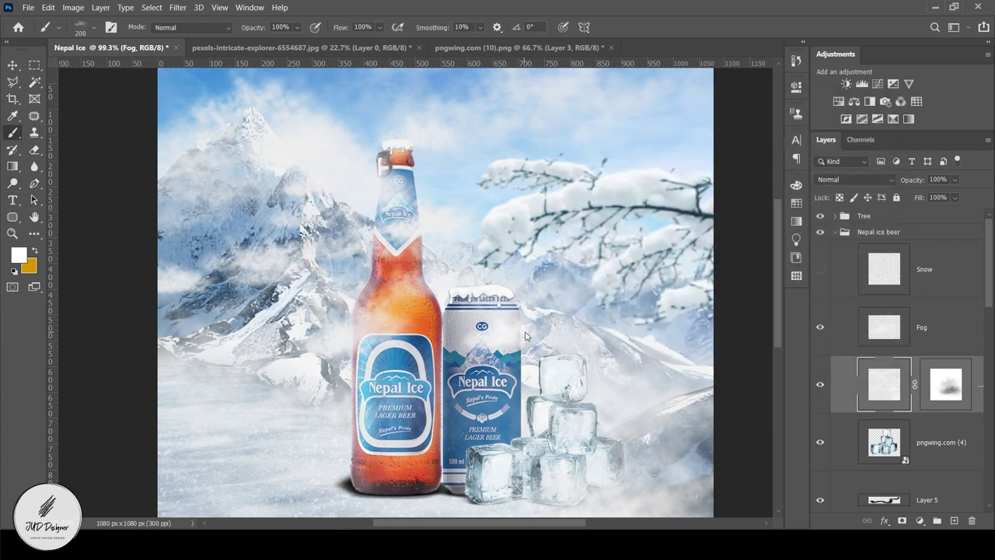
{"action": "key", "text": "bracketright"}
{"action": "key", "text": "bracketright"}
{"action": "key", "text": "bracketright"}
{"action": "scroll", "coordinate": [381, 428], "scroll_direction": "down", "scroll_amount": 2}
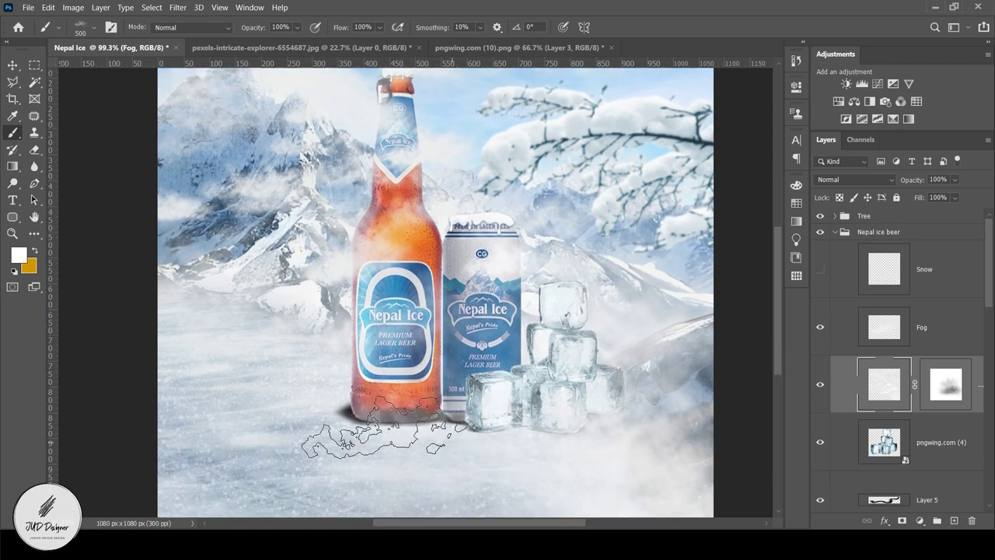
{"action": "scroll", "coordinate": [384, 427], "scroll_direction": "down", "scroll_amount": 1}
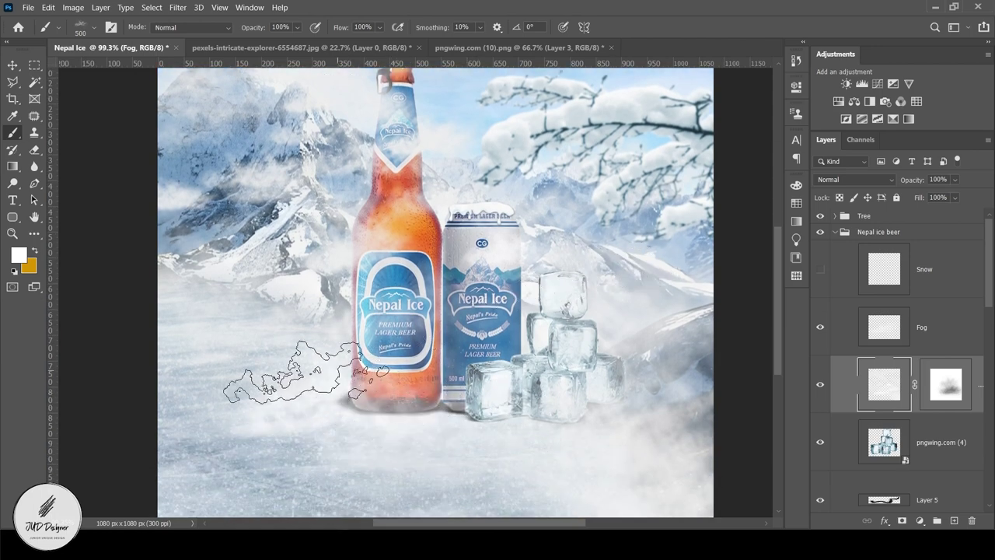
{"action": "scroll", "coordinate": [568, 408], "scroll_direction": "down", "scroll_amount": 2}
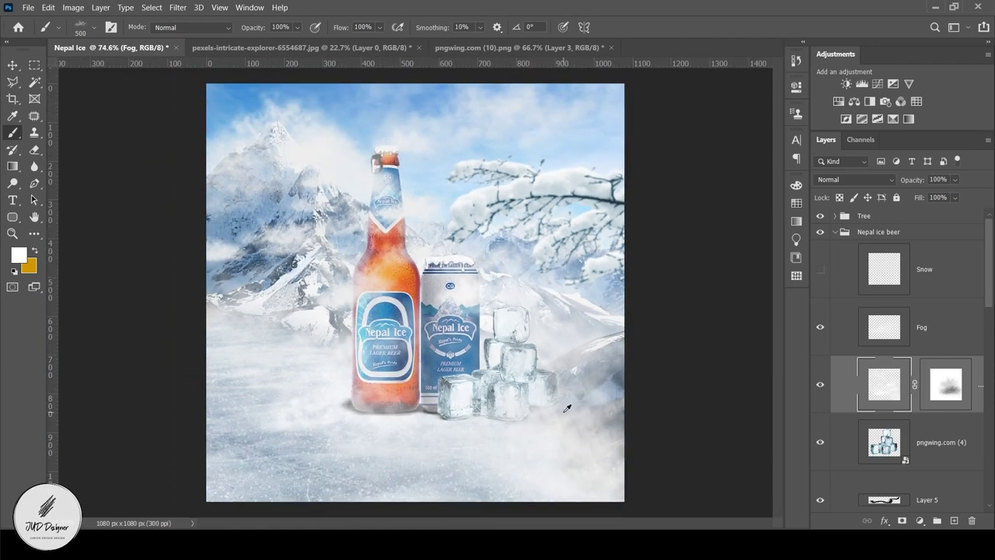
{"action": "scroll", "coordinate": [567, 408], "scroll_direction": "down", "scroll_amount": 1}
Stamp all visible layers into a new merged Layer 9 with Ctrl+Shift+Alt+E
{"action": "left_click", "coordinate": [12, 65]}
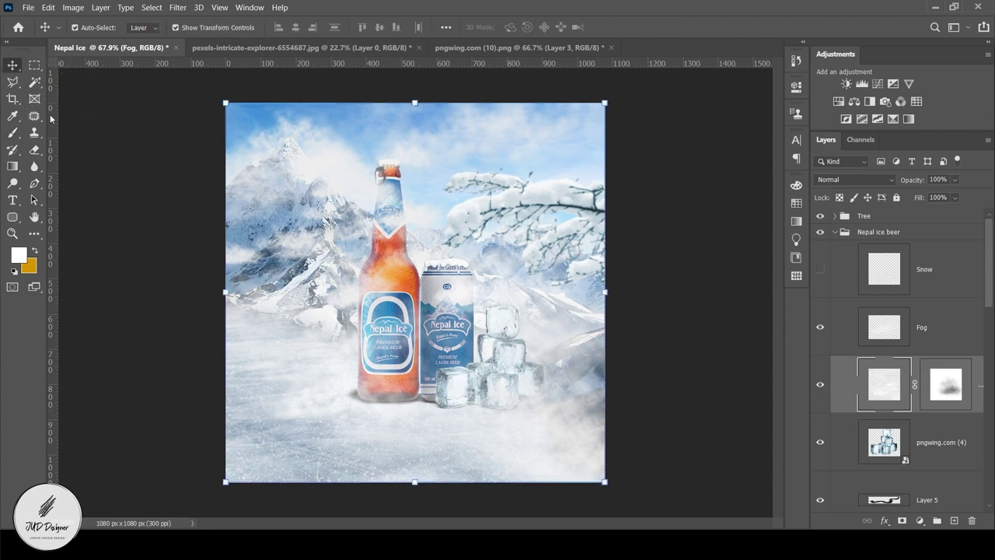
{"action": "left_click", "coordinate": [664, 243]}
{"action": "key", "text": "ctrl+shift+alt+e"}
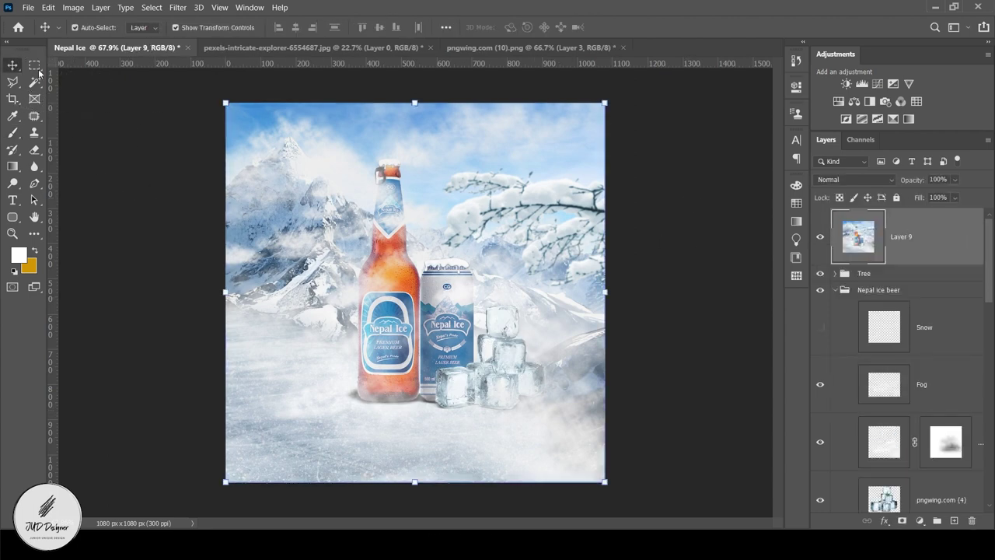
In Camera Raw Basic, set Temperature -16, Shadows -54, Blacks -38, Texture +31, Clarity +27, Saturation +9
{"action": "left_click", "coordinate": [177, 7]}
{"action": "left_click", "coordinate": [193, 75]}
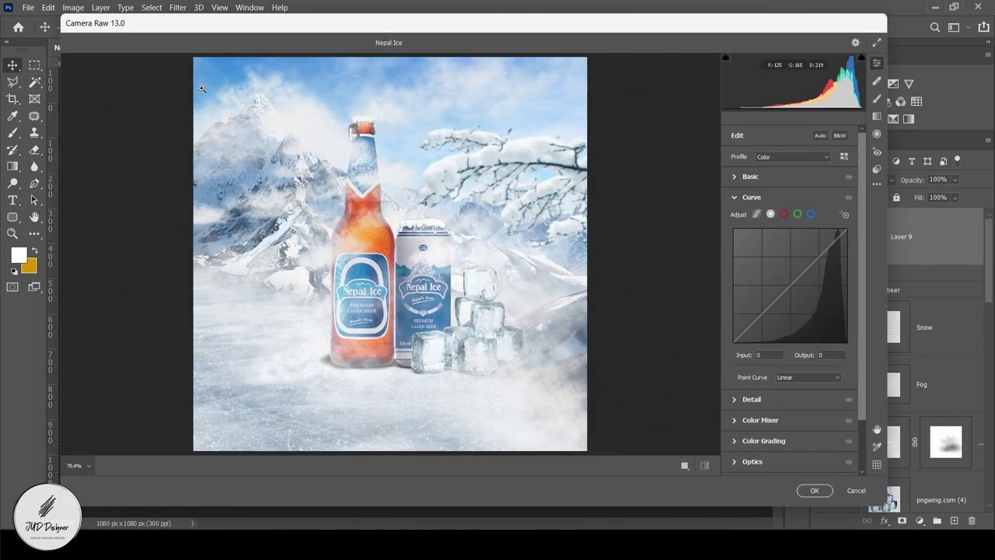
{"action": "left_click", "coordinate": [736, 177]}
{"action": "left_click_drag", "start_coordinate": [787, 218], "coordinate": [780, 218]}
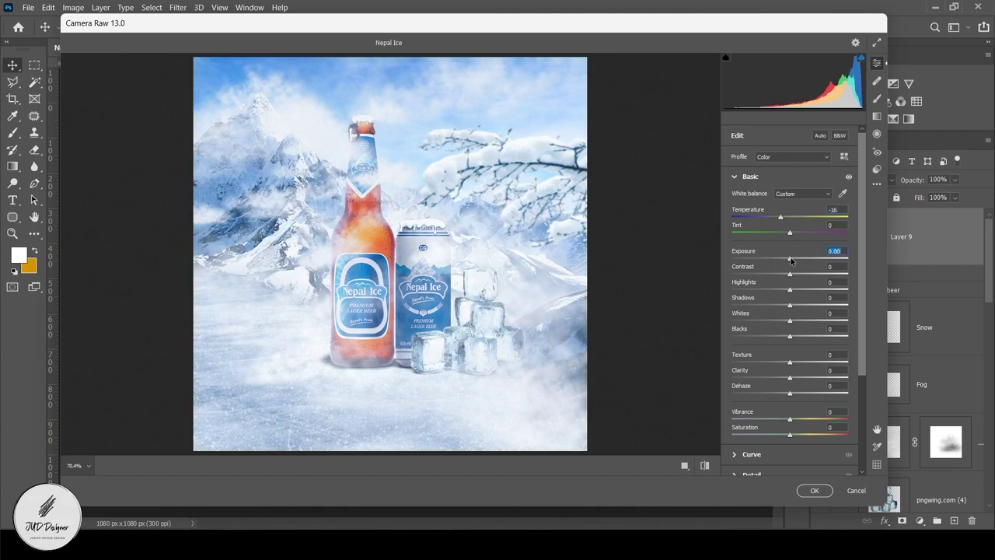
{"action": "left_click_drag", "start_coordinate": [790, 258], "coordinate": [798, 274]}
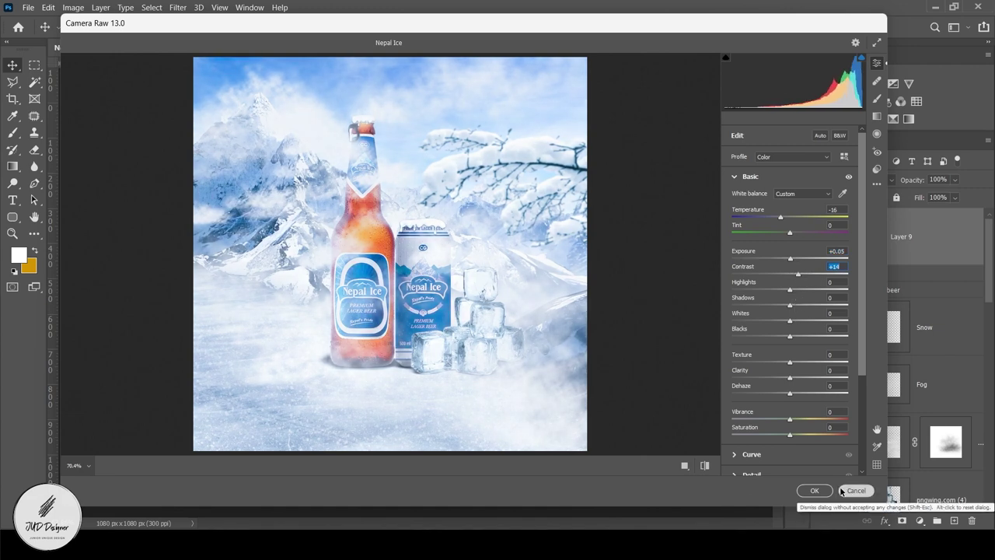
{"action": "scroll", "coordinate": [756, 328], "scroll_direction": "down", "scroll_amount": 1}
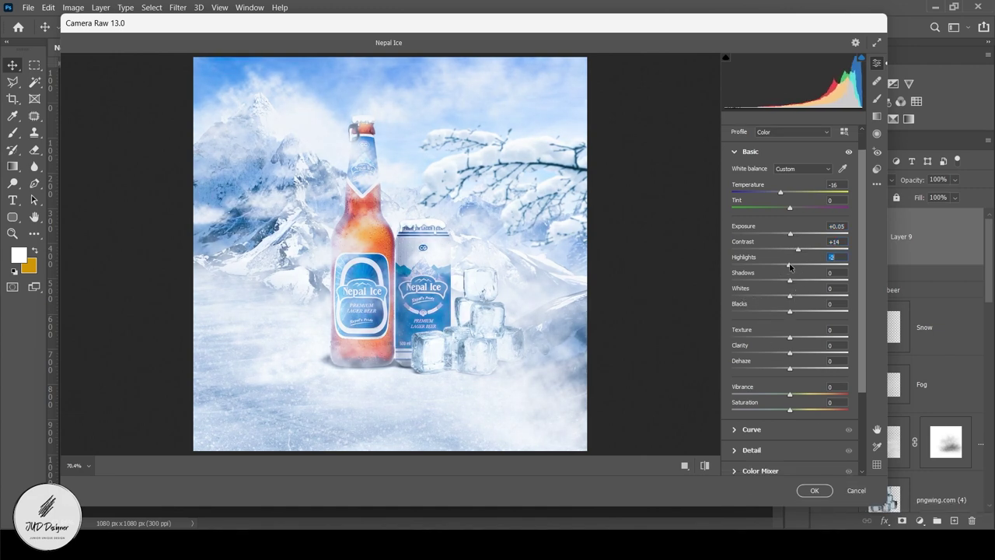
{"action": "mouse_move", "coordinate": [789, 266]}
{"action": "left_mouse_down"}
{"action": "mouse_move", "coordinate": [800, 273]}
{"action": "mouse_move", "coordinate": [757, 281]}
{"action": "mouse_move", "coordinate": [801, 296]}
{"action": "mouse_move", "coordinate": [768, 314]}
{"action": "left_mouse_up"}
{"action": "scroll", "coordinate": [778, 310], "scroll_direction": "down", "scroll_amount": 2}
{"action": "mouse_move", "coordinate": [790, 262]}
{"action": "left_mouse_down"}
{"action": "mouse_move", "coordinate": [807, 283]}
{"action": "mouse_move", "coordinate": [787, 293]}
{"action": "mouse_move", "coordinate": [799, 303]}
{"action": "left_mouse_up"}
{"action": "scroll", "coordinate": [787, 293], "scroll_direction": "down", "scroll_amount": 1}
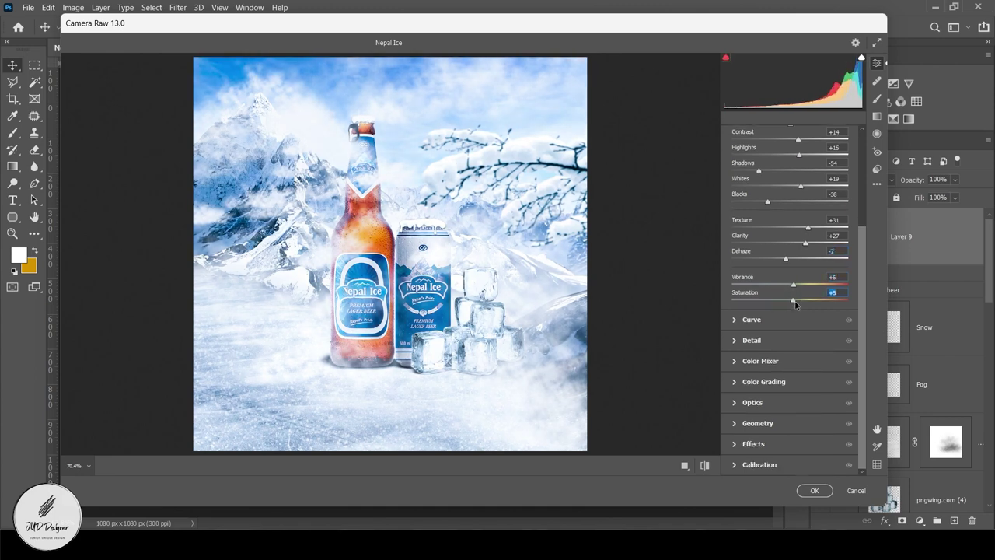
Set sharpening to 57, Reds hue to -53, and lower the Aquas luminance
{"action": "left_click", "coordinate": [738, 343]}
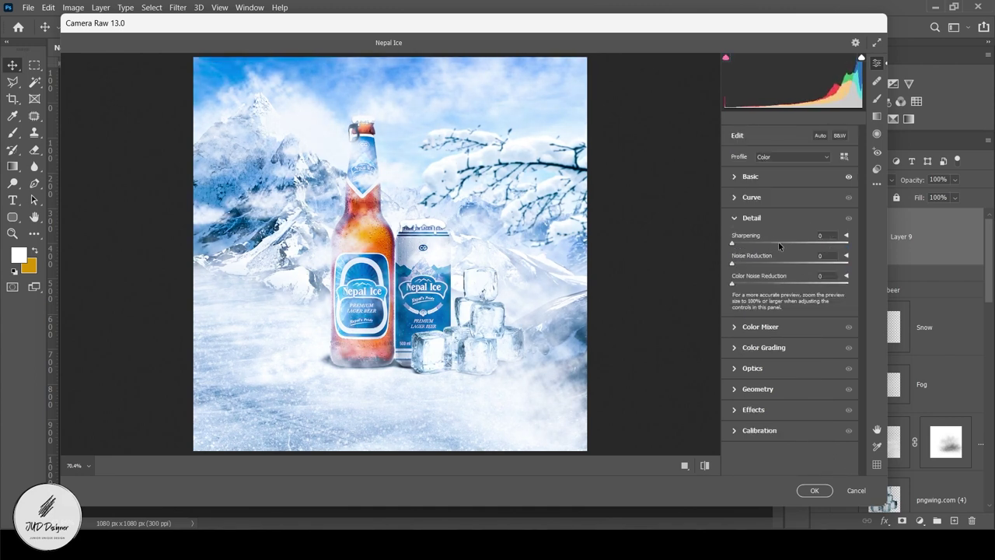
{"action": "left_click_drag", "start_coordinate": [765, 241], "coordinate": [775, 245]}
{"action": "left_click", "coordinate": [733, 329]}
{"action": "mouse_move", "coordinate": [789, 207]}
{"action": "left_mouse_down"}
{"action": "mouse_move", "coordinate": [760, 207]}
{"action": "mouse_move", "coordinate": [783, 223]}
{"action": "mouse_move", "coordinate": [794, 195]}
{"action": "mouse_move", "coordinate": [801, 257]}
{"action": "mouse_move", "coordinate": [785, 257]}
{"action": "left_mouse_up"}
{"action": "scroll", "coordinate": [779, 232], "scroll_direction": "down", "scroll_amount": 2}
{"action": "scroll", "coordinate": [788, 249], "scroll_direction": "down", "scroll_amount": 2}
{"action": "scroll", "coordinate": [792, 259], "scroll_direction": "down", "scroll_amount": 1}
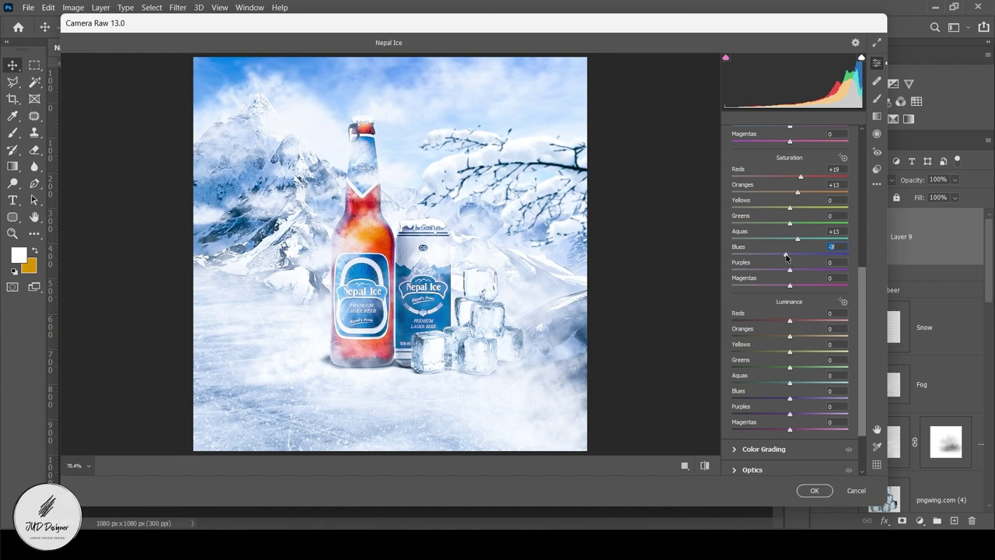
{"action": "scroll", "coordinate": [831, 246], "scroll_direction": "down", "scroll_amount": 1}
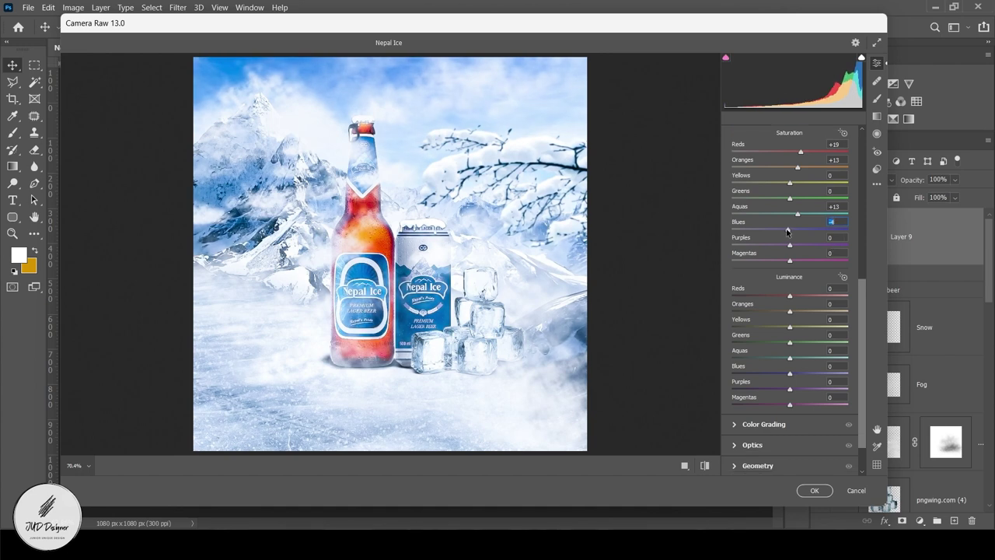
{"action": "scroll", "coordinate": [801, 256], "scroll_direction": "down", "scroll_amount": 2}
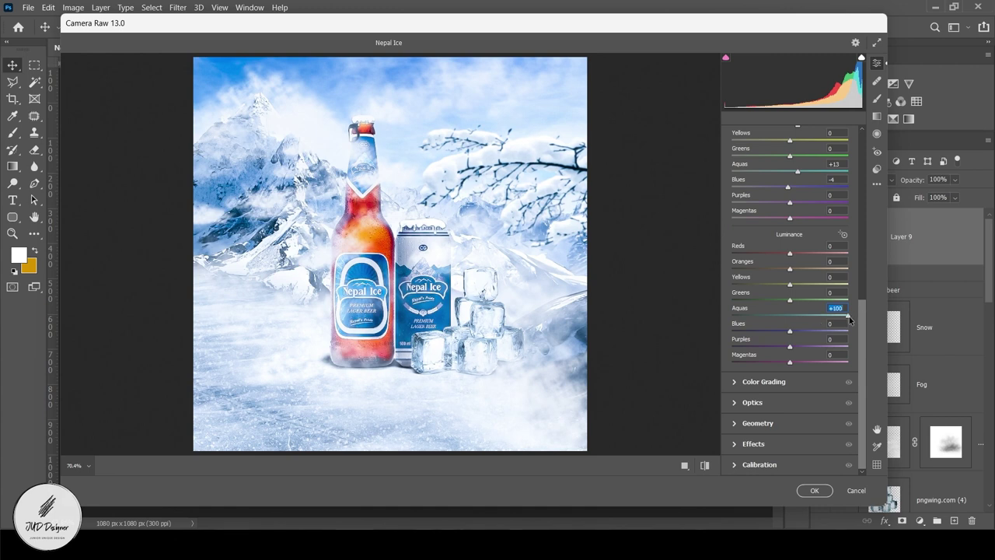
{"action": "mouse_move", "coordinate": [849, 319]}
{"action": "left_mouse_down"}
{"action": "mouse_move", "coordinate": [795, 319]}
{"action": "mouse_move", "coordinate": [788, 334]}
{"action": "left_mouse_up"}
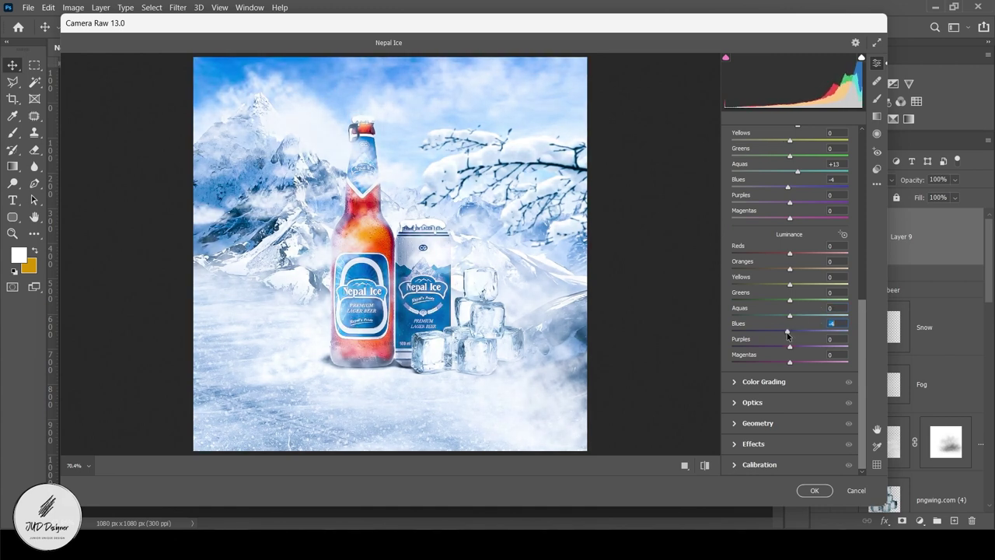
Tint midtones blue and shadows, add a corner vignette, raise Exposure to +0.35, and apply
{"action": "left_click", "coordinate": [738, 385]}
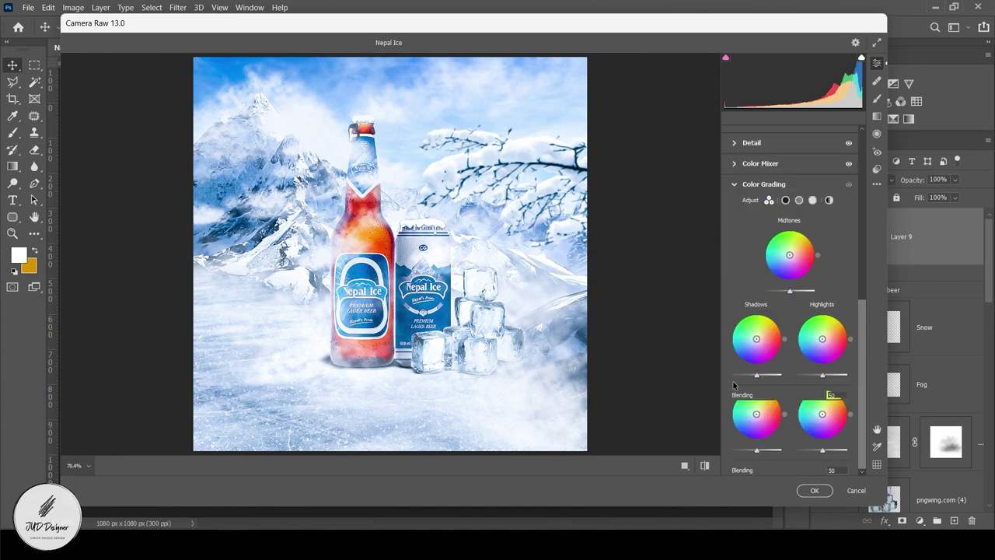
{"action": "left_click_drag", "start_coordinate": [790, 255], "coordinate": [786, 255]}
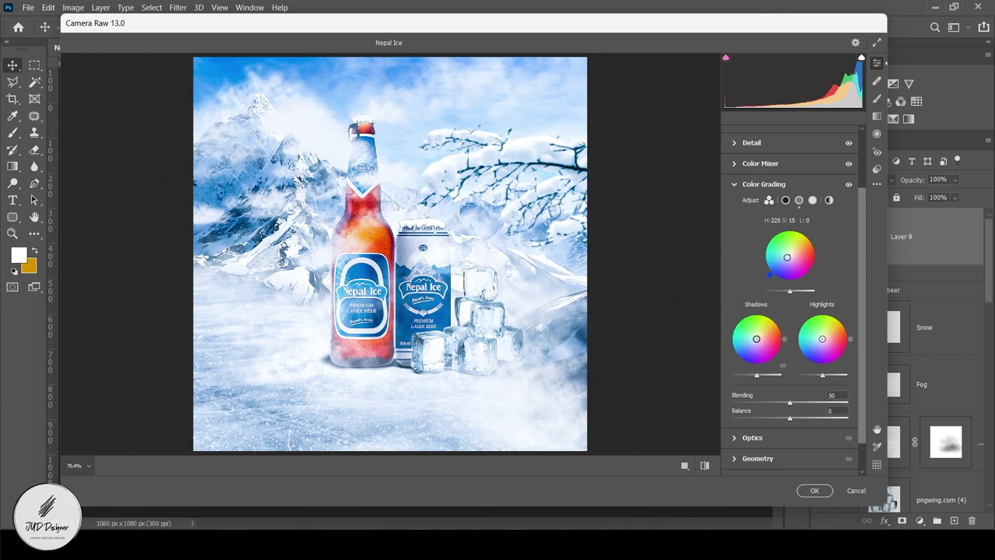
{"action": "left_click_drag", "start_coordinate": [756, 339], "coordinate": [752, 331]}
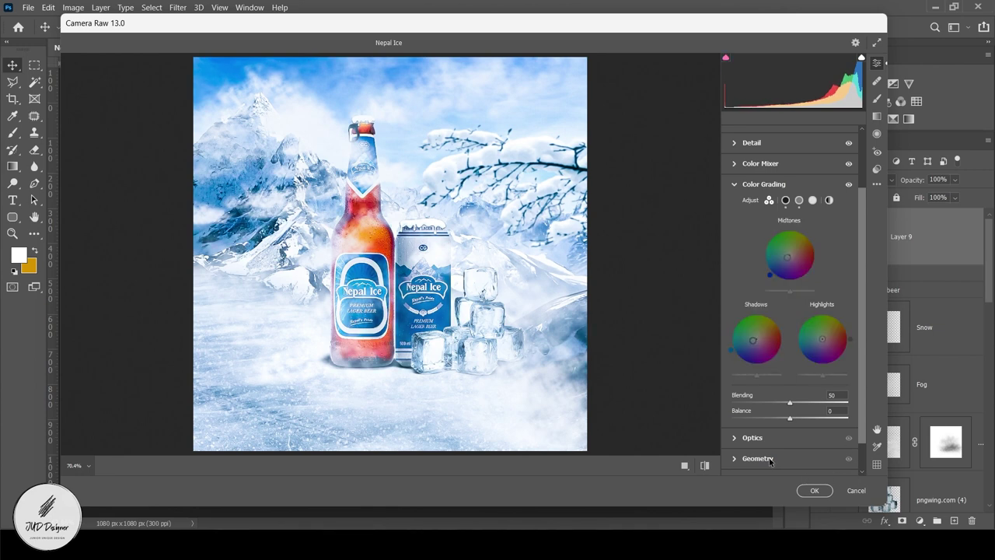
{"action": "left_click", "coordinate": [738, 437]}
{"action": "mouse_move", "coordinate": [789, 325]}
{"action": "left_mouse_down"}
{"action": "mouse_move", "coordinate": [755, 328]}
{"action": "mouse_move", "coordinate": [768, 326]}
{"action": "left_mouse_up"}
{"action": "left_click", "coordinate": [733, 178]}
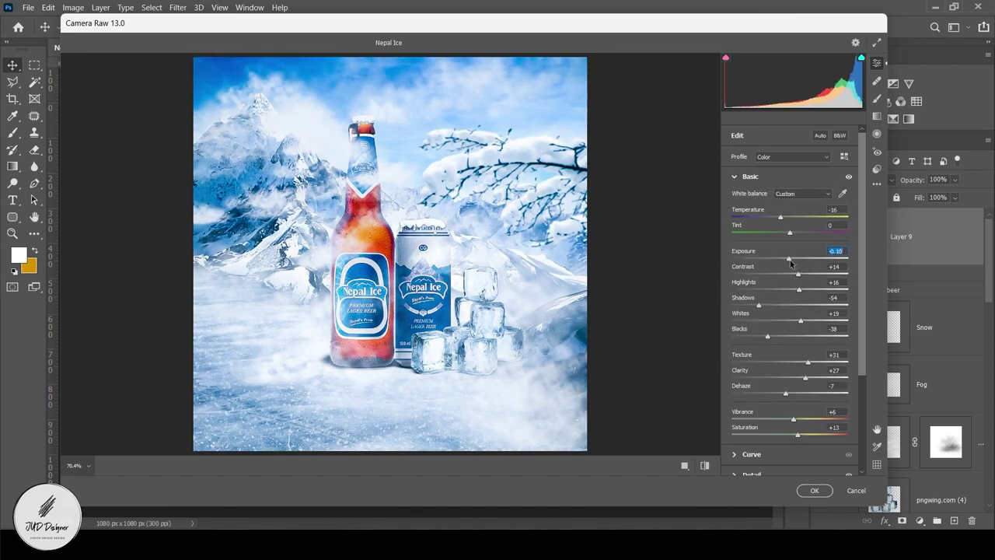
{"action": "left_click_drag", "start_coordinate": [792, 263], "coordinate": [797, 264]}
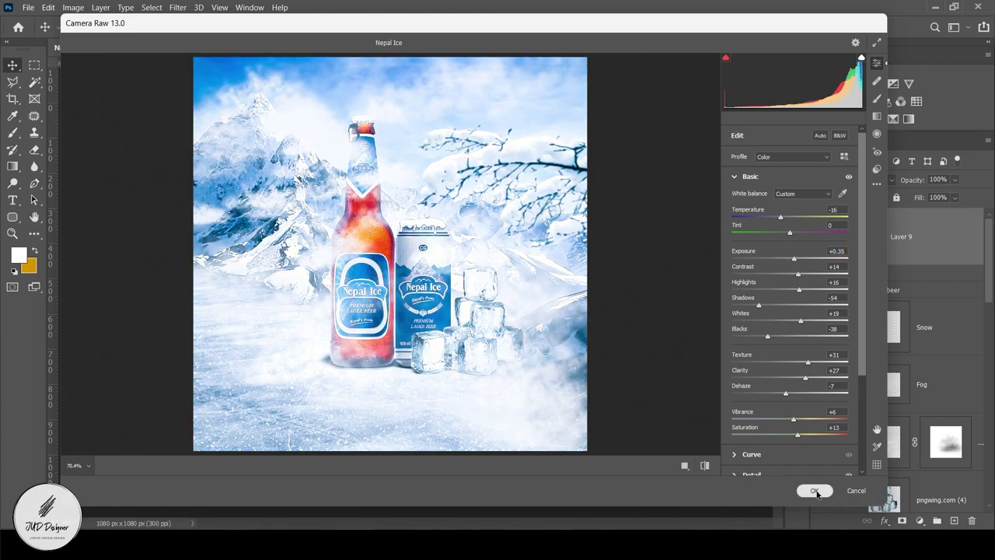
{"action": "left_click", "coordinate": [814, 490]}
{"action": "left_click", "coordinate": [707, 336]}
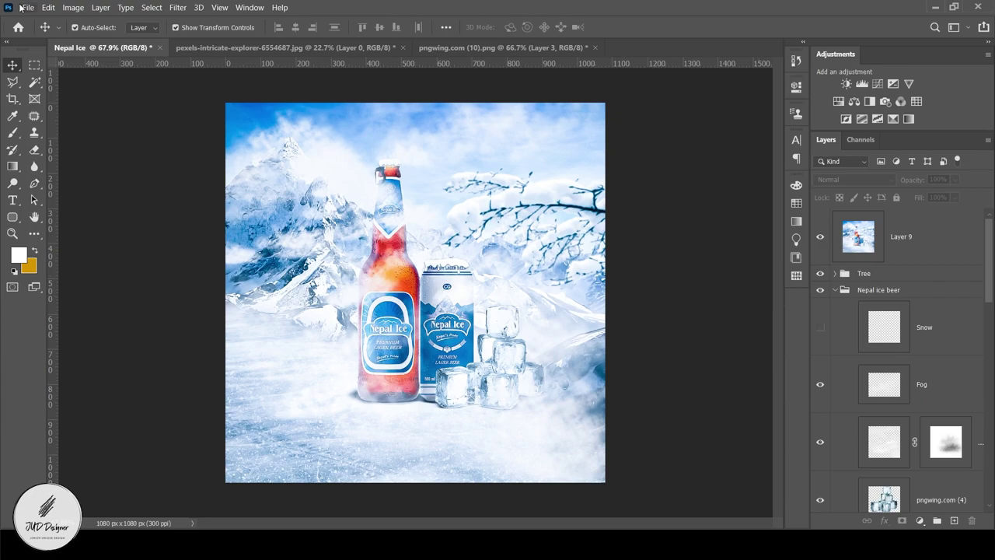
Place the logo image file embedded into the ad
{"action": "left_click", "coordinate": [28, 7]}
{"action": "left_click", "coordinate": [62, 261]}
{"action": "double_click", "coordinate": [248, 231]}
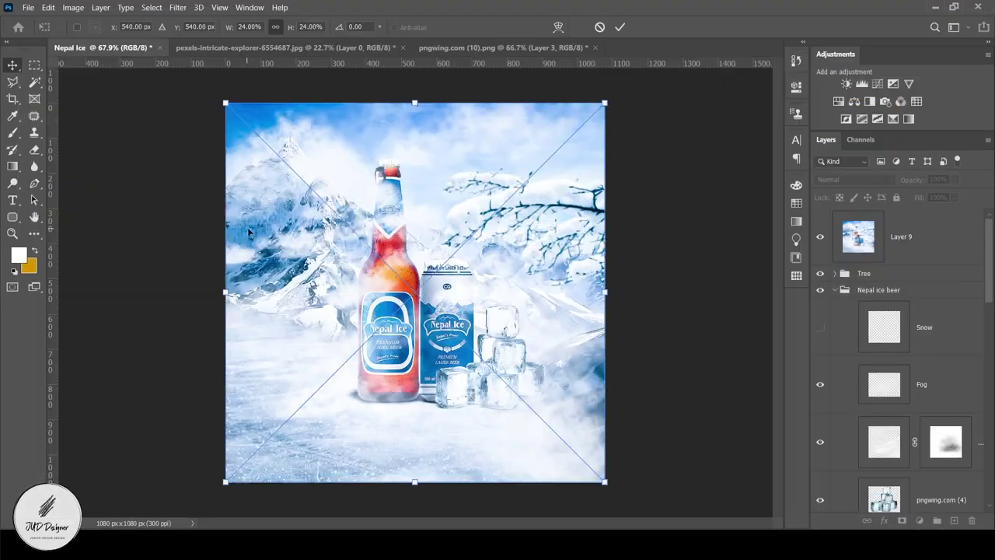
{"action": "key", "text": "Return"}
{"action": "left_click", "coordinate": [839, 240], "text": "ctrl"}
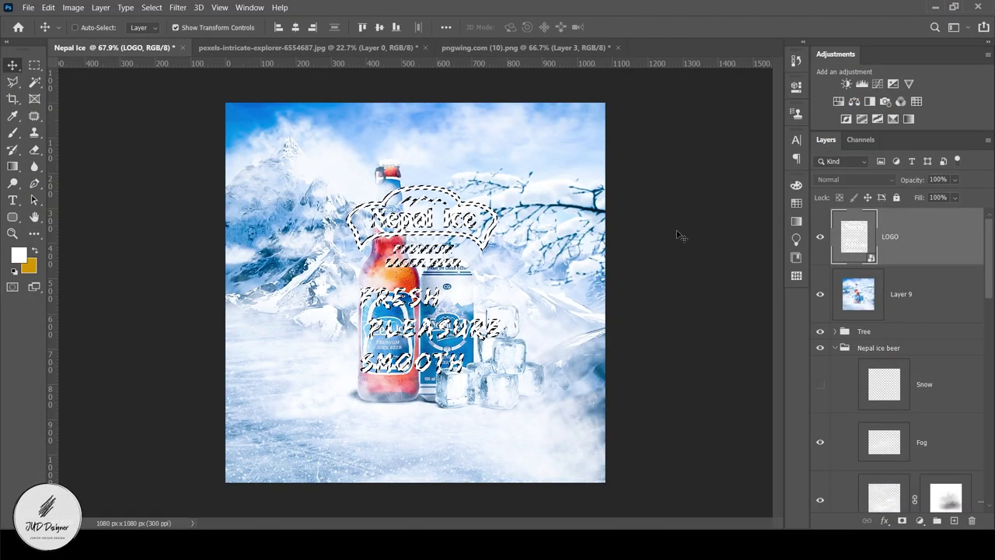
Rasterize the LOGO layer and paint the logo and slogan with blue sampled from the bottle label
{"action": "key", "text": "i"}
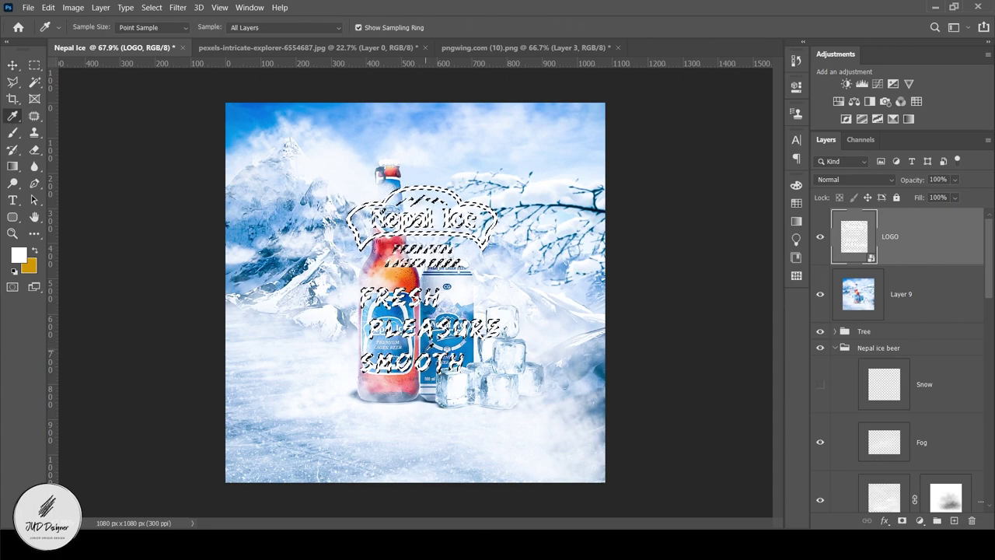
{"action": "left_click", "coordinate": [447, 330]}
{"action": "key", "text": "b"}
{"action": "left_click", "coordinate": [364, 207]}
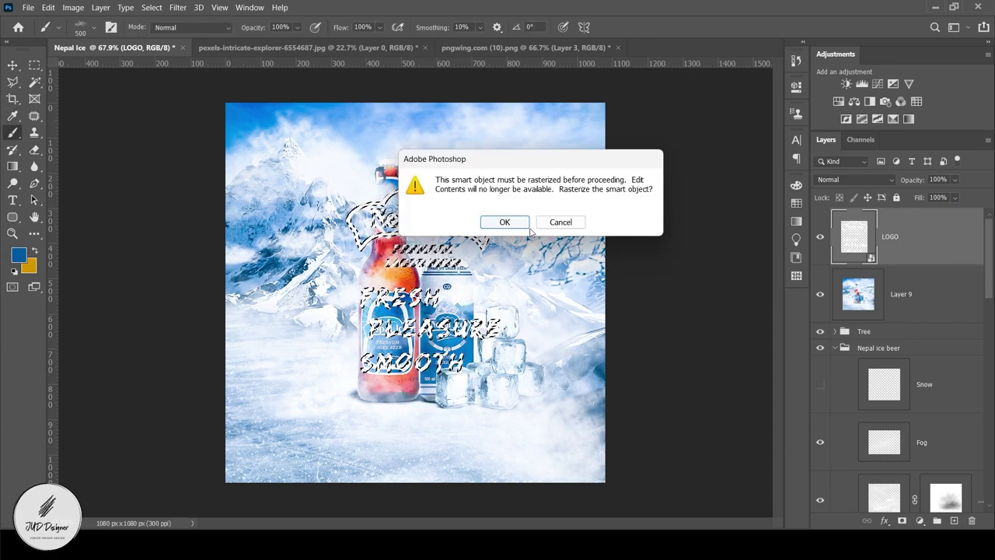
{"action": "left_click", "coordinate": [506, 222]}
{"action": "left_click_drag", "start_coordinate": [375, 161], "coordinate": [419, 218]}
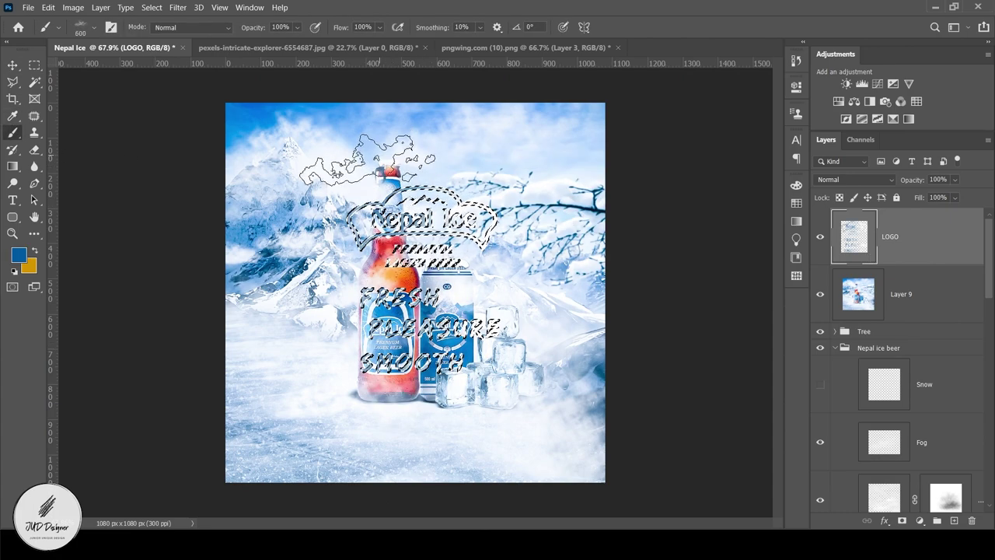
{"action": "key", "text": "bracketright"}
{"action": "key", "text": "bracketright"}
{"action": "key", "text": "bracketright"}
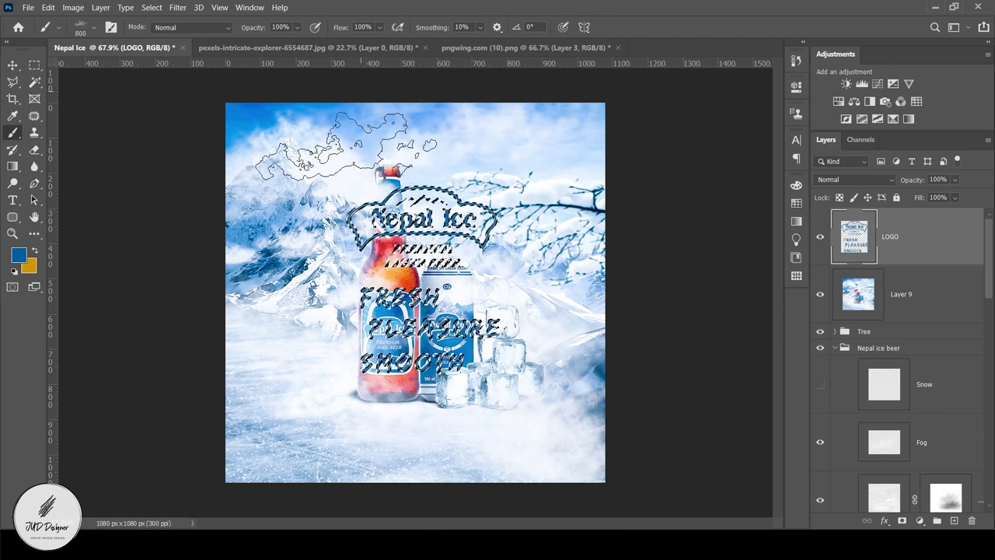
{"action": "left_click_drag", "start_coordinate": [311, 171], "coordinate": [467, 427]}
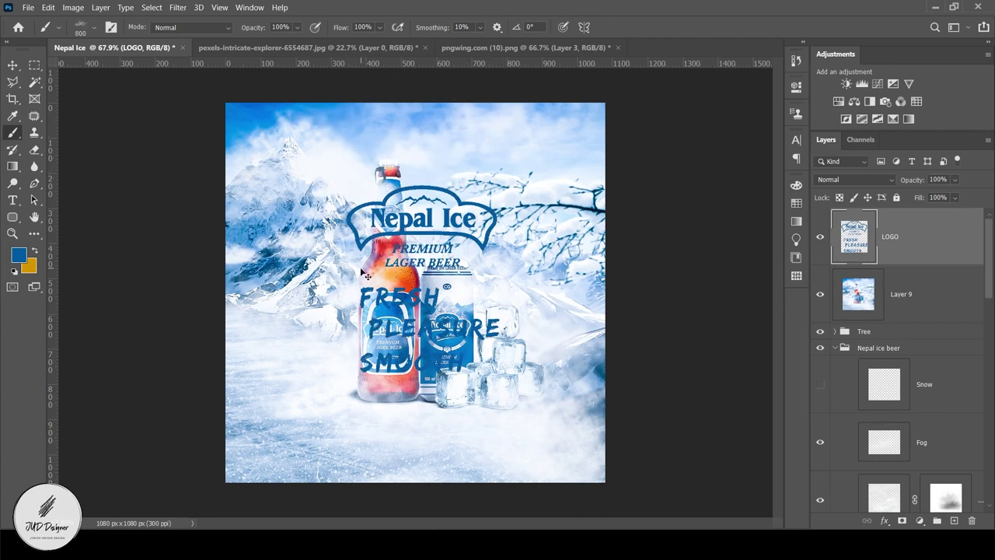
Convert LOGO to a Smart Object and scale it to about 72%, moved to the lower left
{"action": "key", "text": "v"}
{"action": "right_click", "coordinate": [937, 230]}
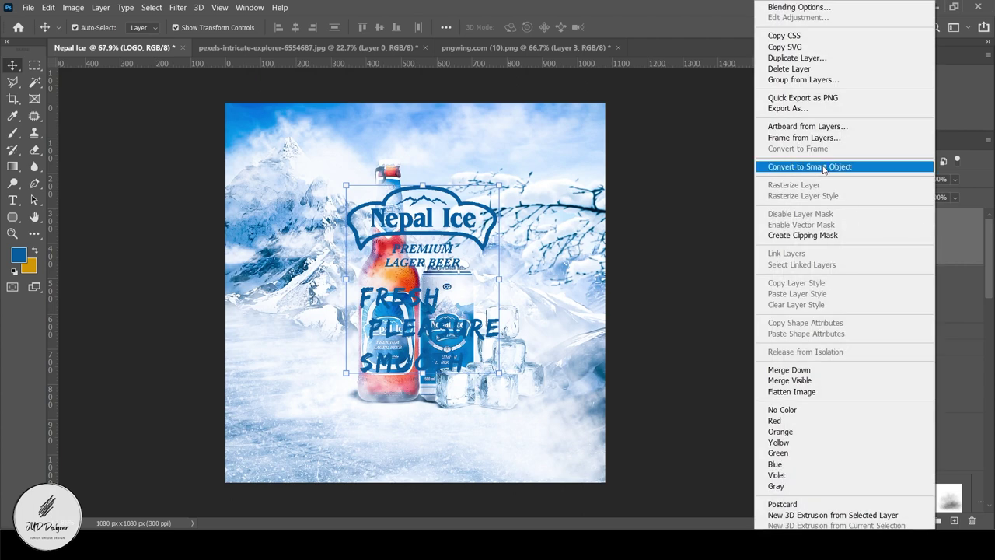
{"action": "left_click", "coordinate": [807, 166]}
{"action": "key", "text": "ctrl+t"}
{"action": "mouse_move", "coordinate": [498, 373]}
{"action": "left_mouse_down"}
{"action": "mouse_move", "coordinate": [457, 320]}
{"action": "mouse_move", "coordinate": [309, 388]}
{"action": "left_mouse_up"}
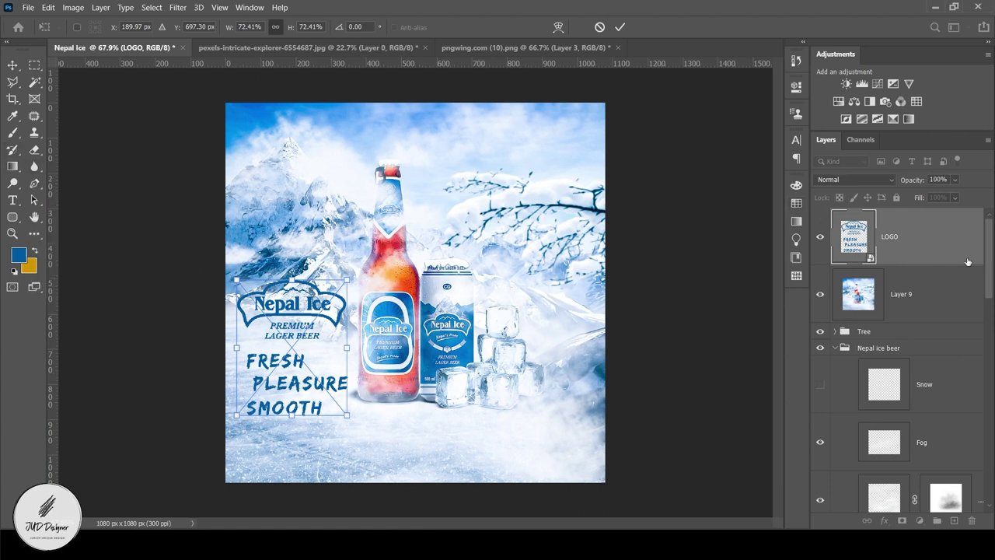
{"action": "key", "text": "Return"}
Clip a colorized Hue/Saturation layer to LOGO: Hue 206, Saturation 82, Lightness +29
{"action": "left_click", "coordinate": [919, 521]}
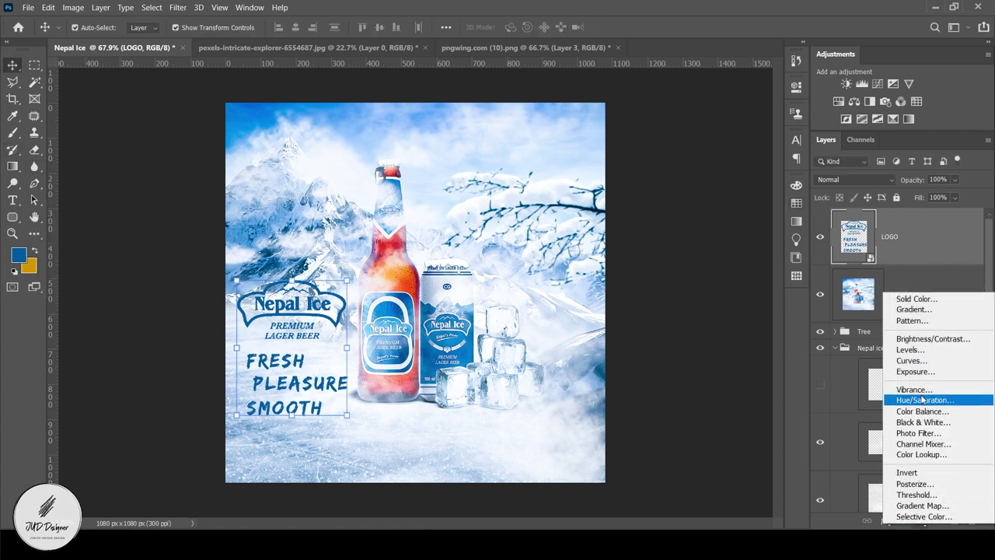
{"action": "left_click", "coordinate": [909, 399]}
{"action": "left_click", "coordinate": [686, 304]}
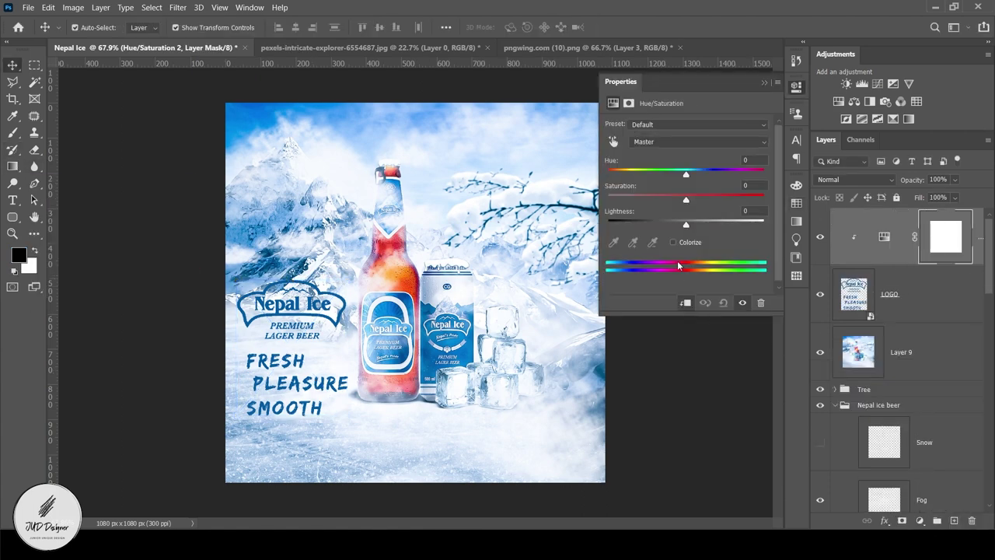
{"action": "left_click", "coordinate": [679, 243]}
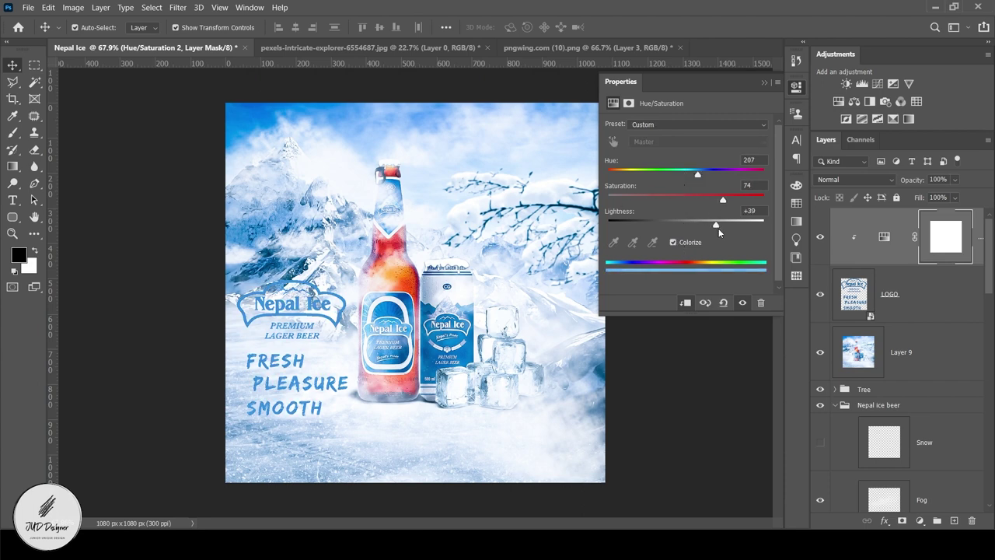
{"action": "left_click_drag", "start_coordinate": [687, 226], "coordinate": [709, 228]}
{"action": "left_click_drag", "start_coordinate": [697, 175], "coordinate": [697, 178]}
{"action": "left_click", "coordinate": [764, 84]}
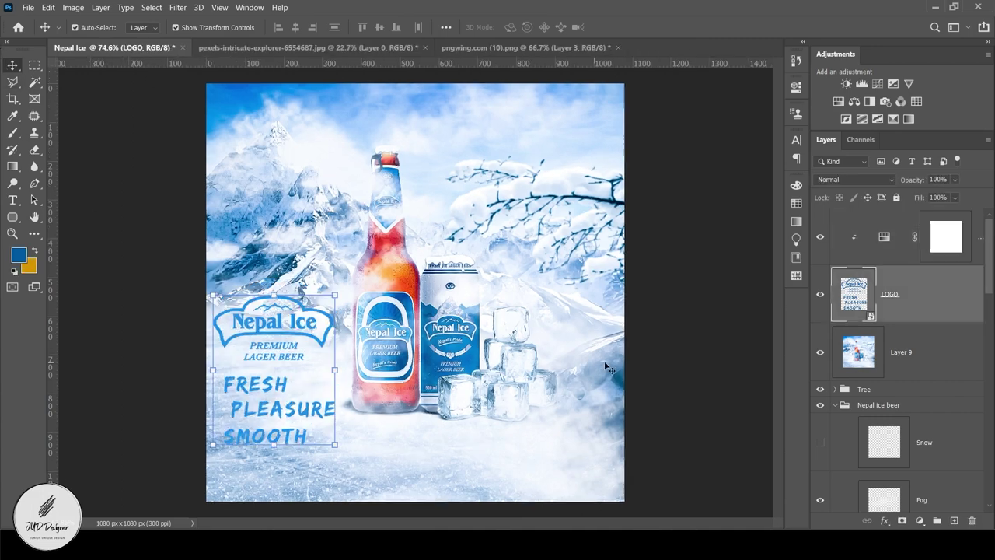
Place BAND.png as the warning icons and scale them into the bottom-right corner
{"action": "left_click", "coordinate": [28, 7]}
{"action": "left_click", "coordinate": [56, 249]}
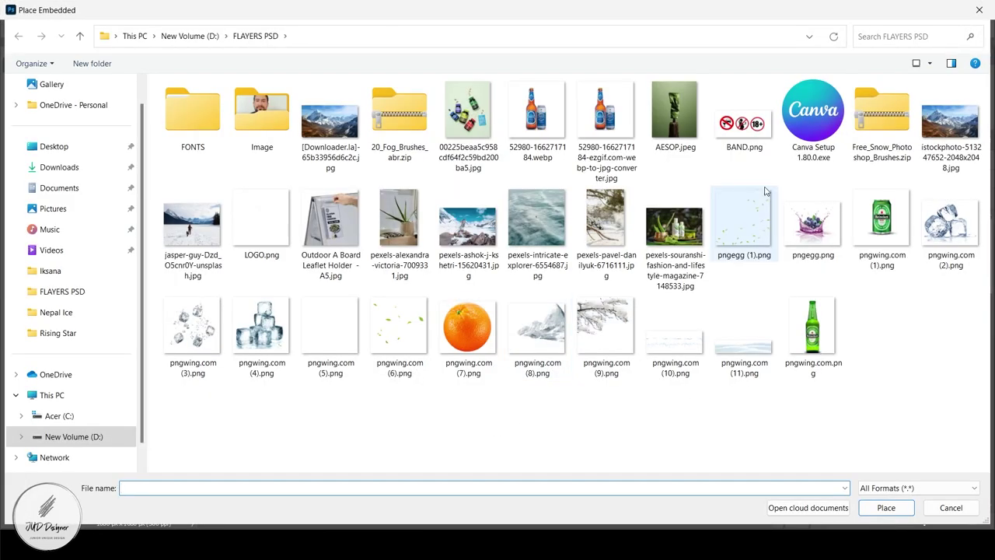
{"action": "double_click", "coordinate": [744, 117]}
{"action": "key", "text": "Return"}
{"action": "right_click", "coordinate": [964, 240]}
{"action": "left_click", "coordinate": [811, 123]}
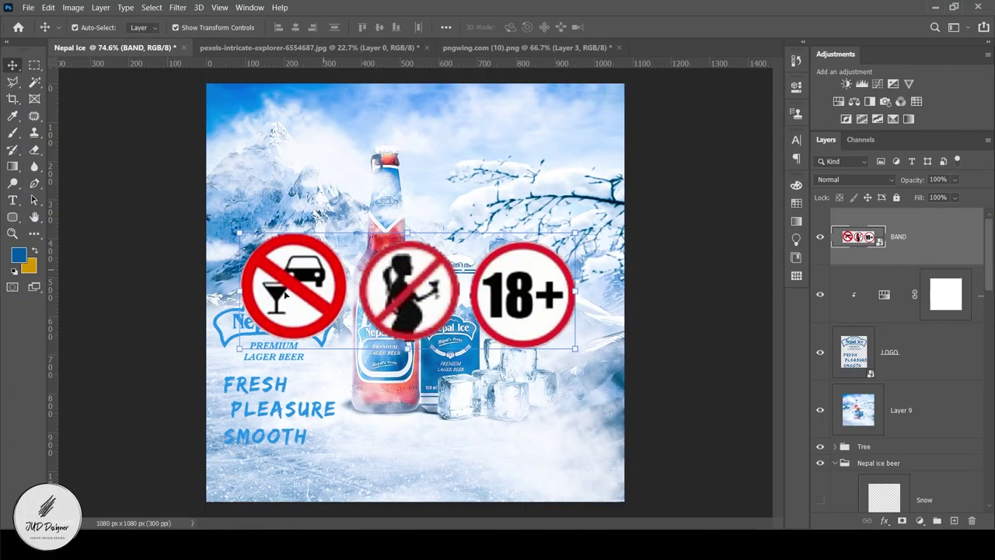
{"action": "mouse_move", "coordinate": [239, 290]}
{"action": "left_mouse_down"}
{"action": "mouse_move", "coordinate": [480, 289]}
{"action": "mouse_move", "coordinate": [570, 476]}
{"action": "left_mouse_up"}
{"action": "left_click", "coordinate": [12, 64]}
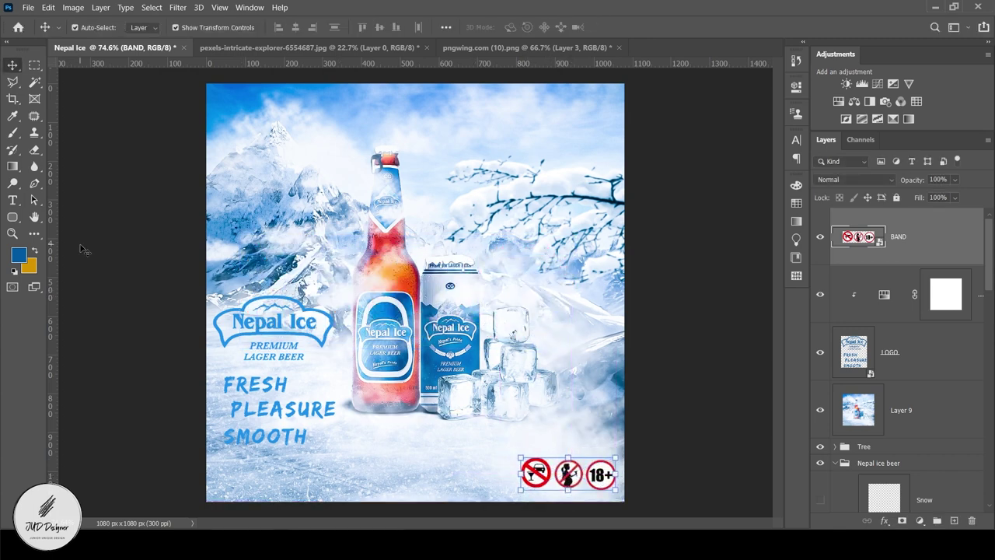
{"action": "left_click", "coordinate": [92, 248]}
Draw a thin blue rectangle bar along the bottom edge of the ad
{"action": "left_click", "coordinate": [13, 217]}
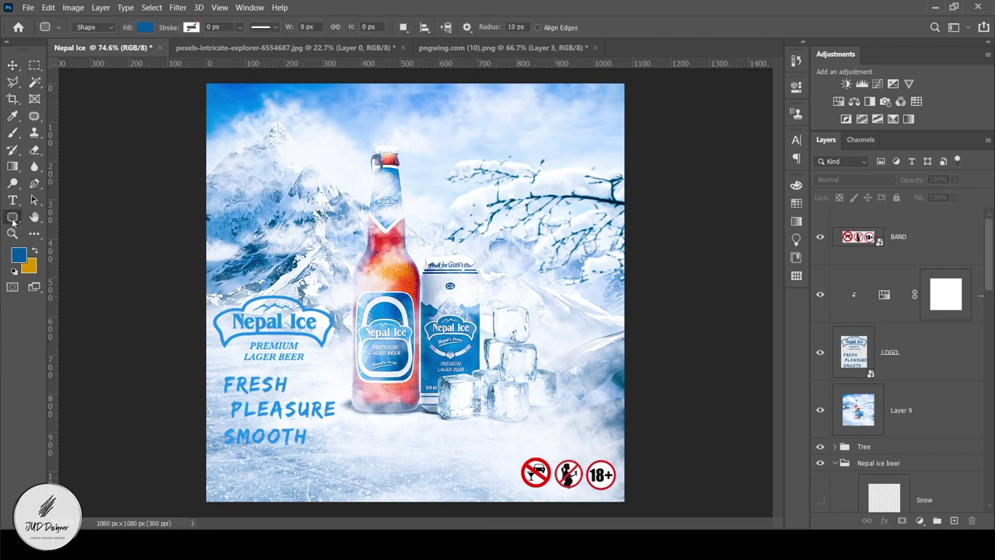
{"action": "right_click", "coordinate": [12, 217]}
{"action": "left_click", "coordinate": [54, 215]}
{"action": "left_click_drag", "start_coordinate": [251, 479], "coordinate": [488, 494]}
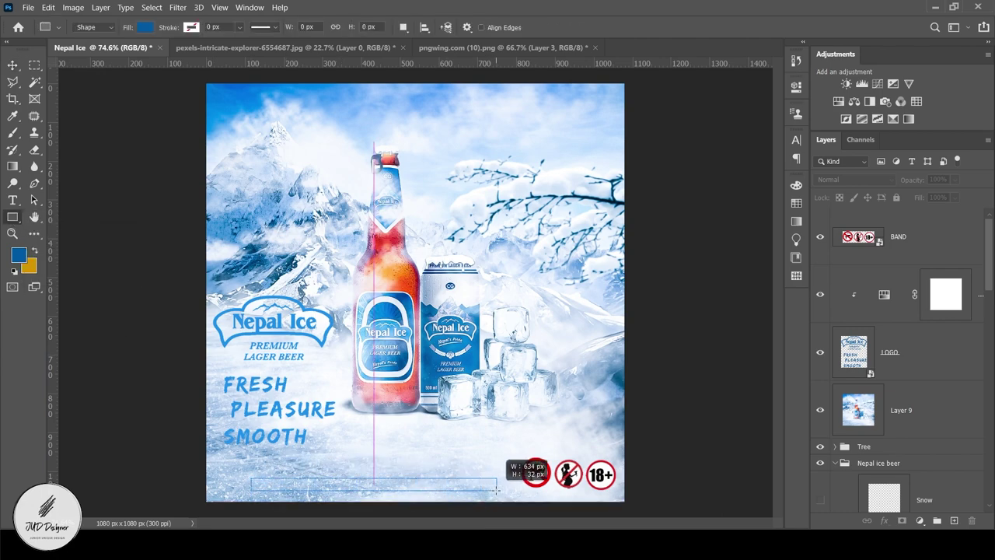
{"action": "left_click", "coordinate": [12, 64]}
Shorten the blue bar so it covers only the left half of the bottom
{"action": "scroll", "coordinate": [330, 489], "scroll_direction": "up", "scroll_amount": 5}
{"action": "scroll", "coordinate": [455, 479], "scroll_direction": "down", "scroll_amount": 2}
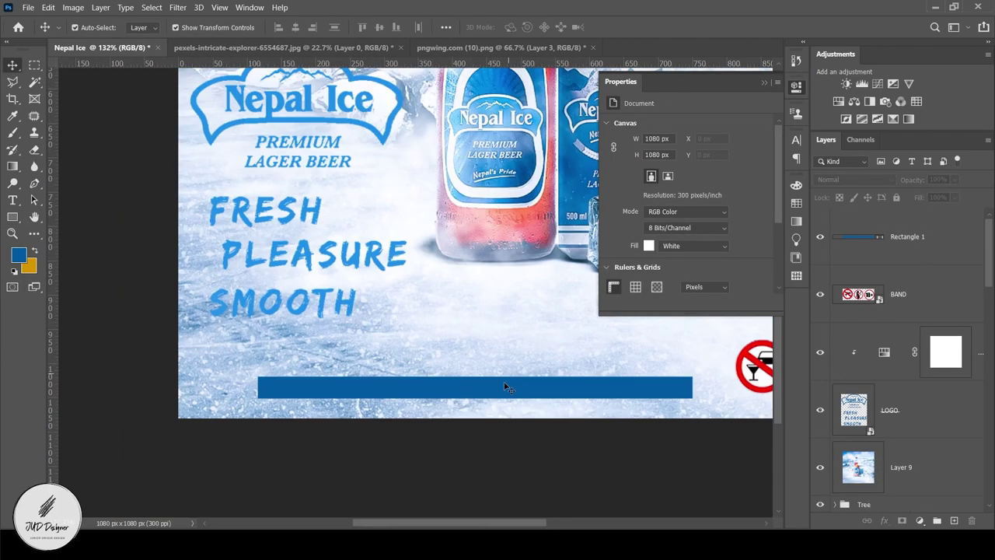
{"action": "left_click", "coordinate": [429, 412]}
{"action": "scroll", "coordinate": [428, 412], "scroll_direction": "down", "scroll_amount": 5}
{"action": "left_click", "coordinate": [763, 88]}
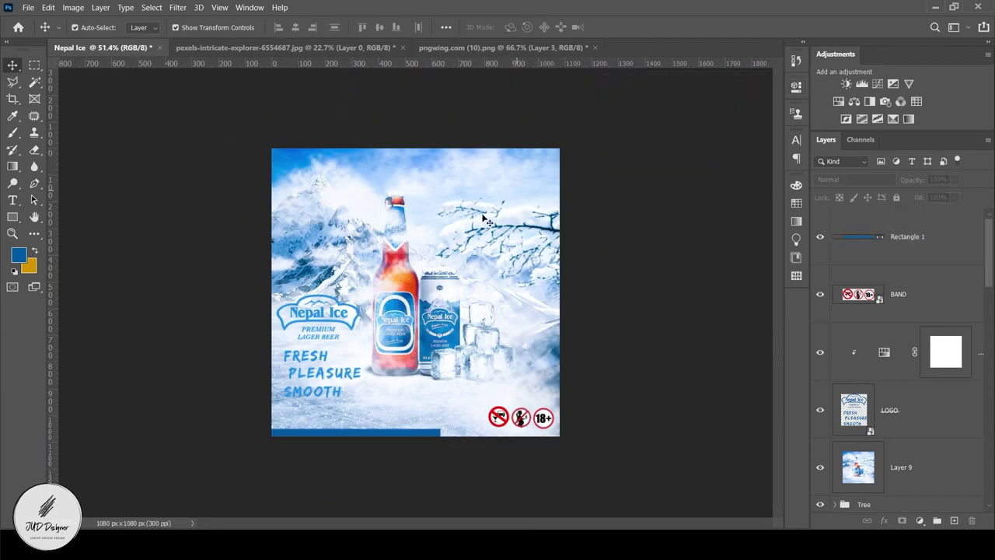
{"action": "left_click_drag", "start_coordinate": [440, 432], "coordinate": [416, 432]}
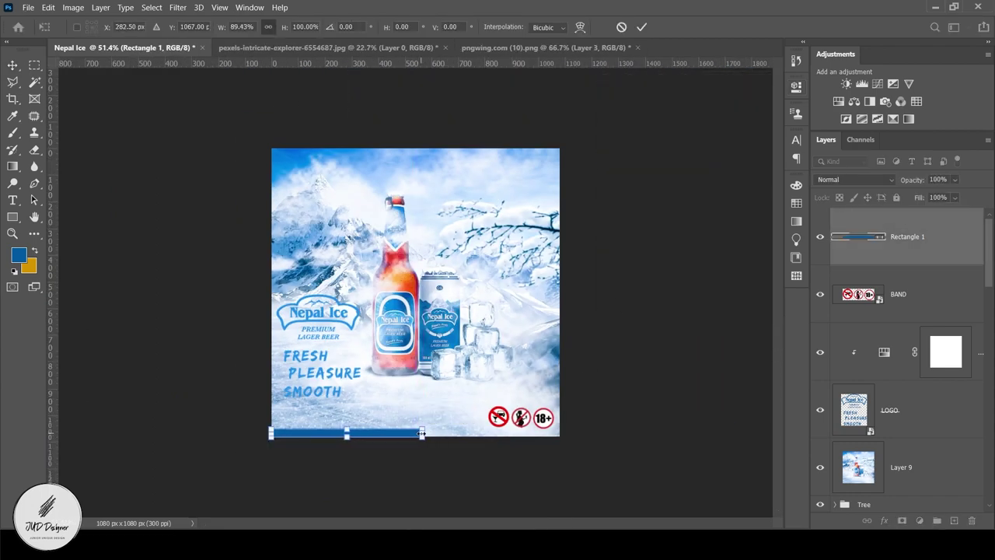
{"action": "key", "text": "Return"}
{"action": "scroll", "coordinate": [410, 466], "scroll_direction": "up", "scroll_amount": 3}
{"action": "scroll", "coordinate": [410, 467], "scroll_direction": "up", "scroll_amount": 1}
Alt-drag a copy of the bar onto the right half and align both bars
{"action": "left_click_drag", "start_coordinate": [376, 498], "coordinate": [624, 498]}
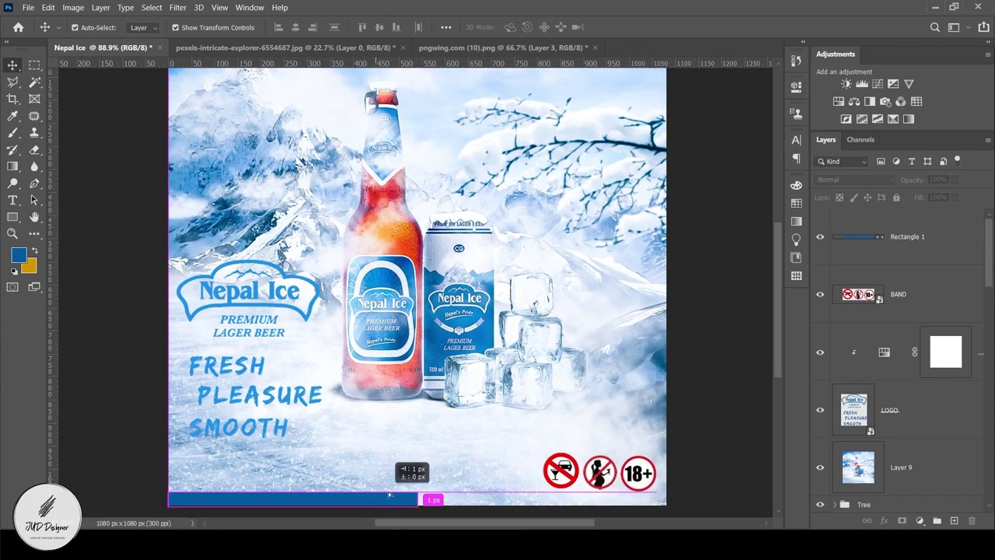
{"action": "left_click", "coordinate": [758, 497]}
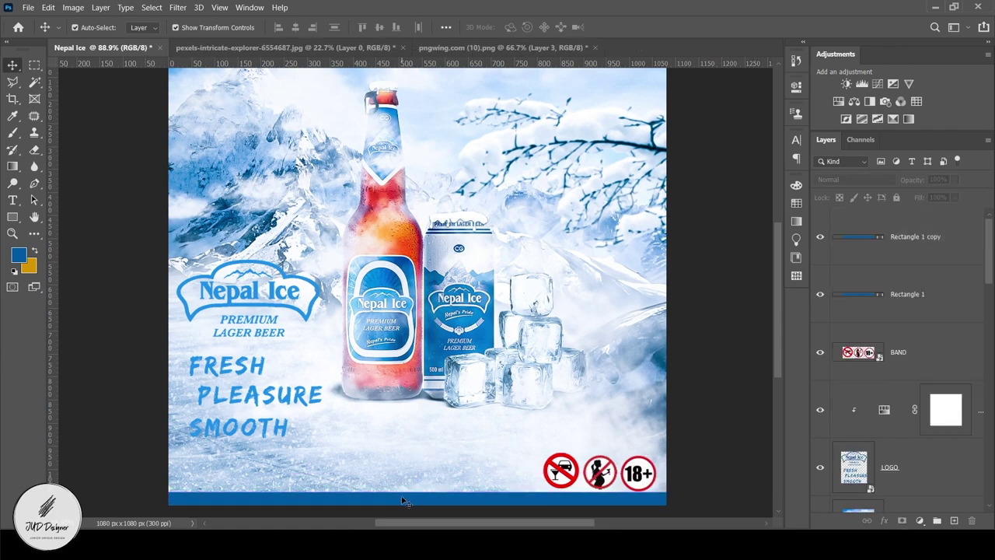
{"action": "left_click", "coordinate": [295, 498]}
{"action": "left_click", "coordinate": [544, 498], "text": "shift"}
{"action": "key", "text": "ctrl+t"}
{"action": "scroll", "coordinate": [418, 498], "scroll_direction": "up", "scroll_amount": 5}
{"action": "scroll", "coordinate": [420, 496], "scroll_direction": "down", "scroll_amount": 5}
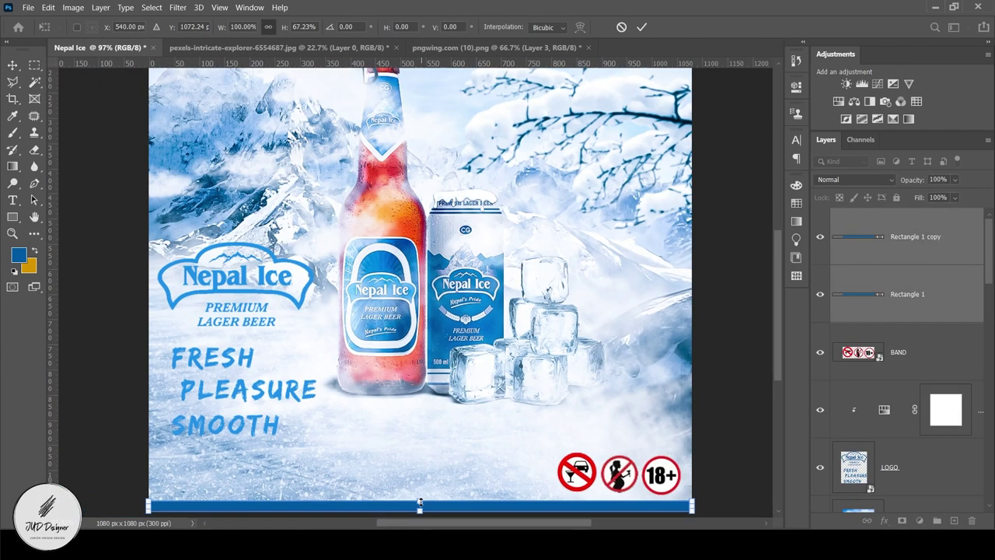
{"action": "key", "text": "Return"}
Fill the right-hand bar with an orange sampled from the bottle
{"action": "left_click", "coordinate": [622, 504]}
{"action": "left_click", "coordinate": [13, 115]}
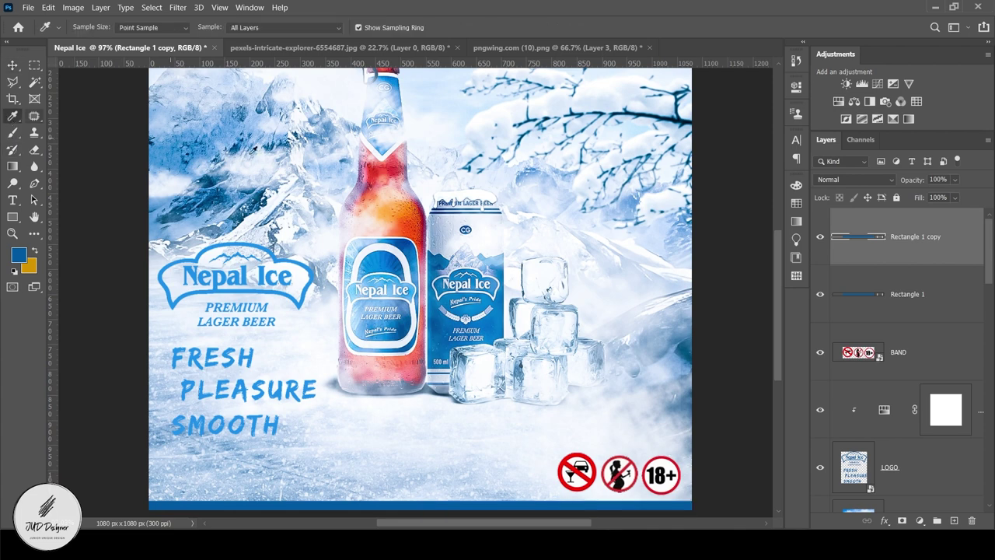
{"action": "left_click", "coordinate": [405, 224]}
{"action": "key", "text": "alt+BackSpace"}
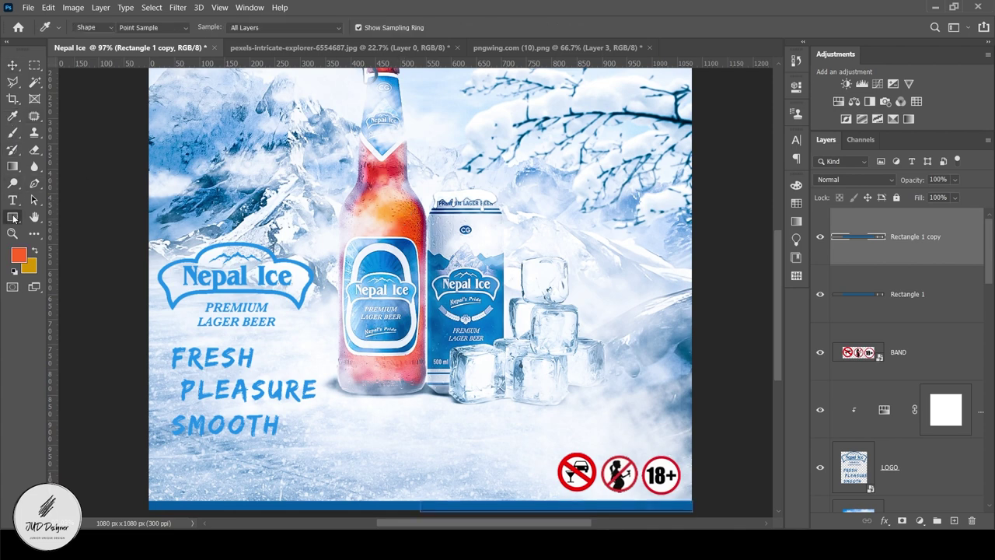
Set the right bar's shape fill to a deeper red-orange in the colour picker
{"action": "left_click", "coordinate": [13, 217]}
{"action": "left_click", "coordinate": [146, 28]}
{"action": "left_click", "coordinate": [226, 51]}
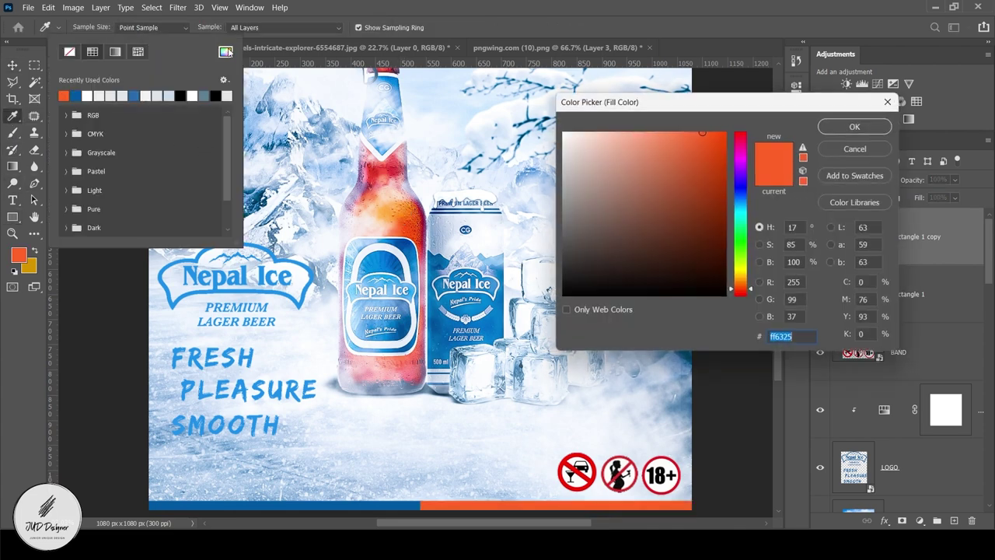
{"action": "left_click", "coordinate": [370, 176]}
{"action": "left_click", "coordinate": [366, 181]}
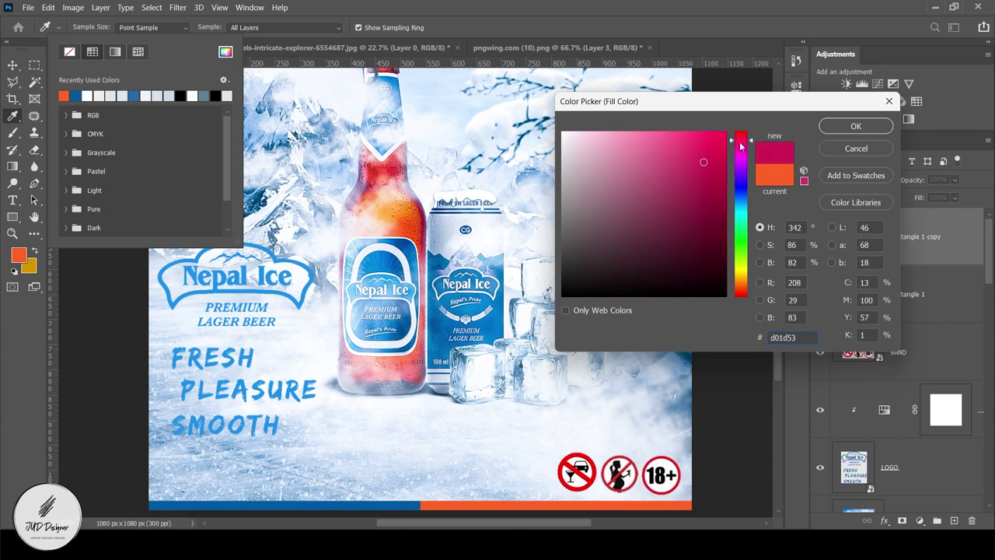
{"action": "left_click_drag", "start_coordinate": [740, 146], "coordinate": [740, 289]}
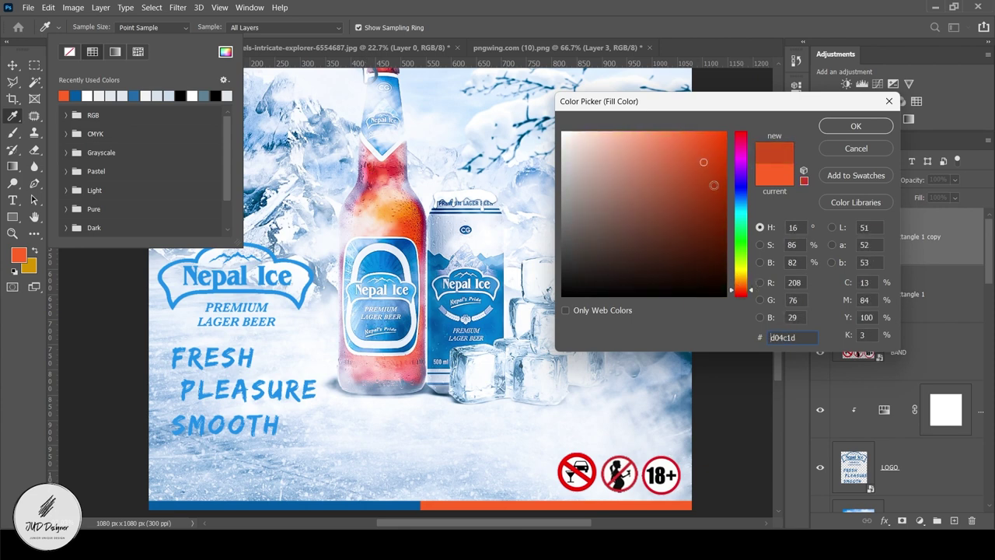
{"action": "left_click", "coordinate": [836, 122]}
{"action": "left_click", "coordinate": [225, 52]}
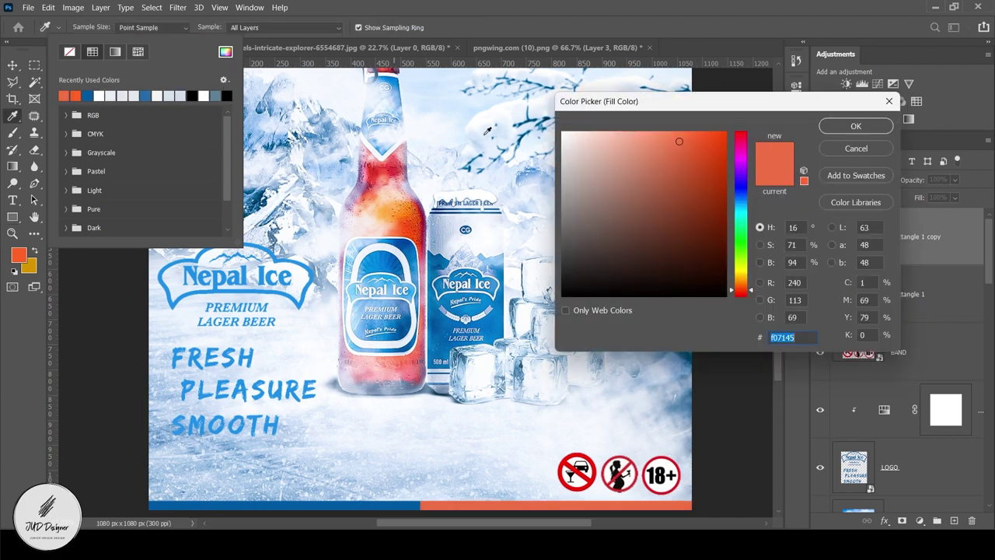
{"action": "key", "text": "Return"}
Duplicate the Snow layer with Ctrl+J and move Snow copy to the top of the stack
{"action": "key", "text": "v"}
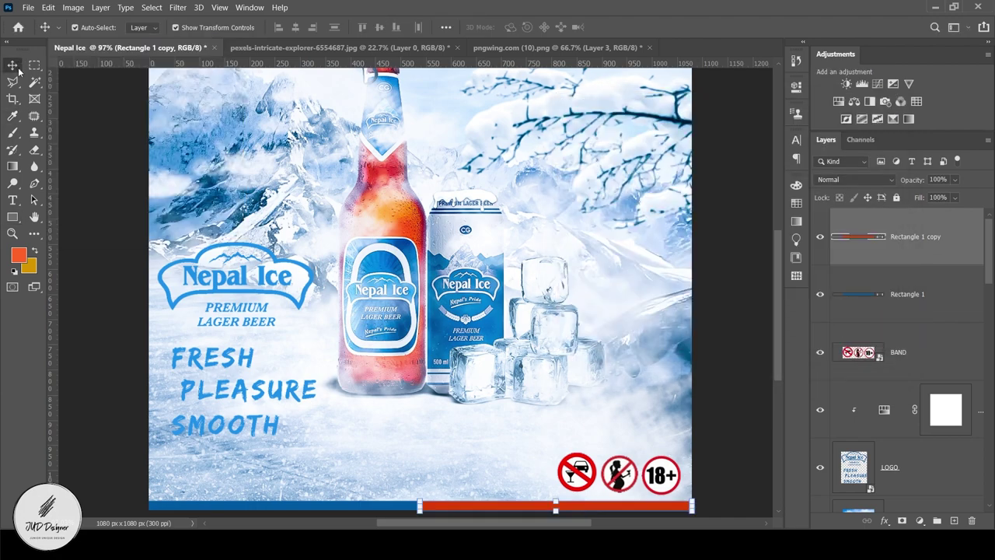
{"action": "key", "text": "ctrl+minus"}
{"action": "key", "text": "ctrl+0"}
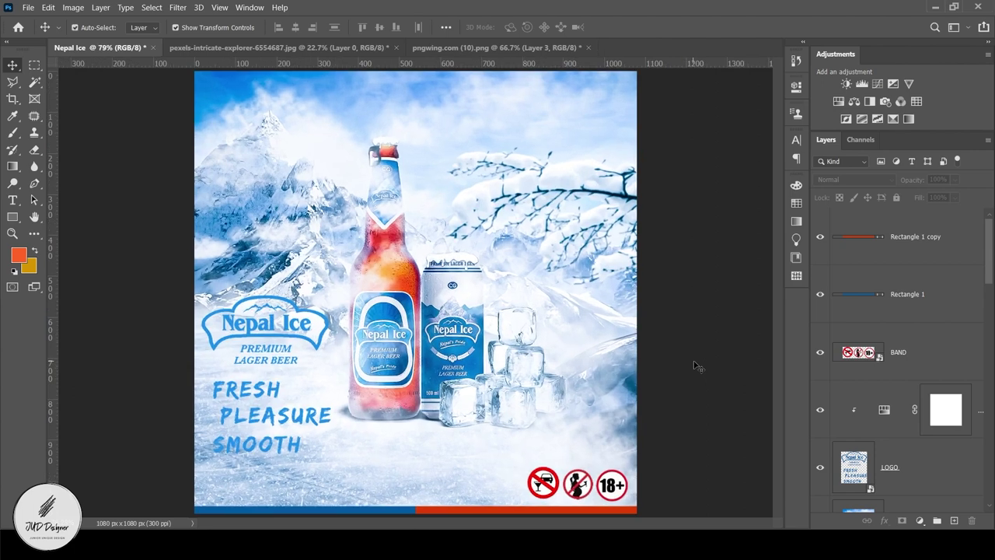
{"action": "scroll", "coordinate": [970, 337], "scroll_direction": "down", "scroll_amount": 5}
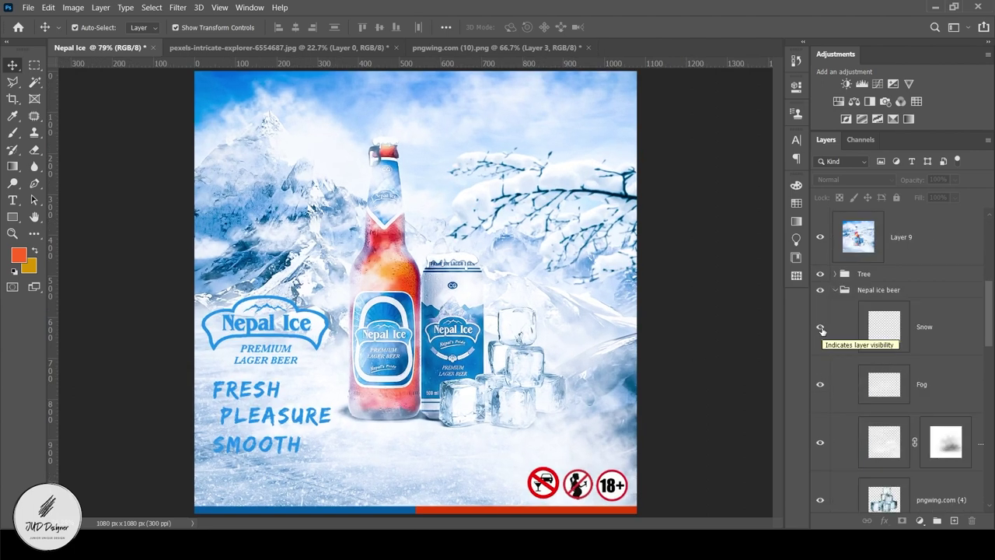
{"action": "left_click", "coordinate": [915, 334]}
{"action": "key", "text": "ctrl+j"}
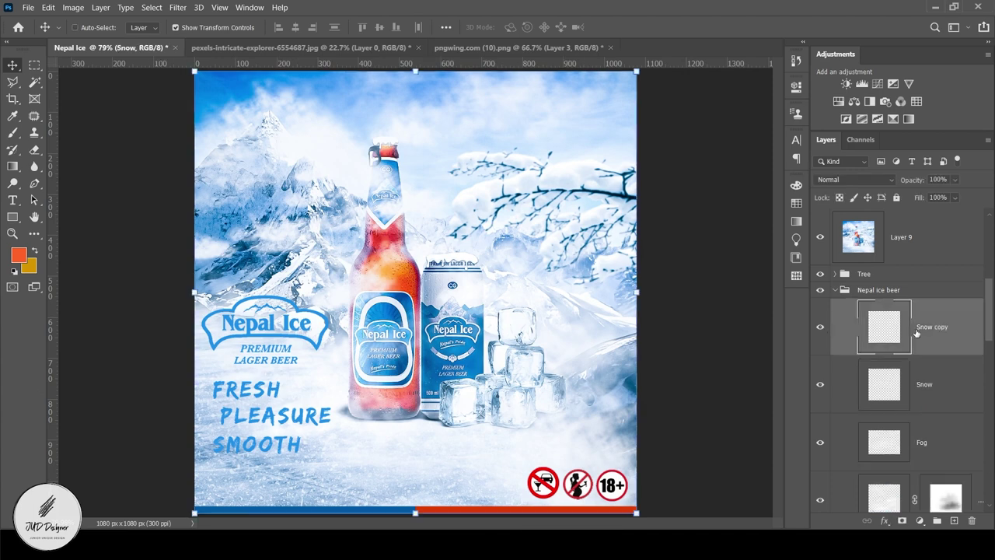
{"action": "key", "text": "ctrl+shift+bracketright"}
{"action": "left_click", "coordinate": [724, 336]}
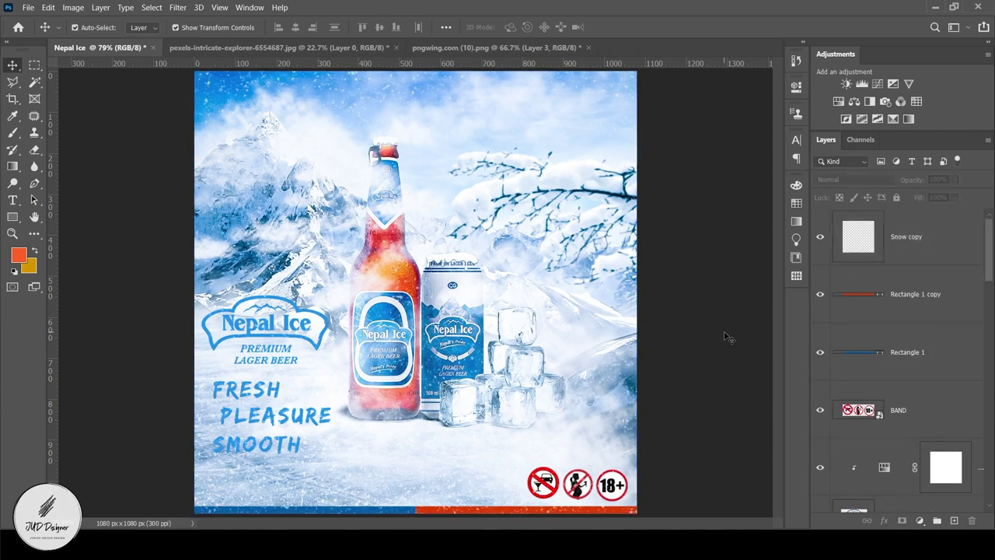